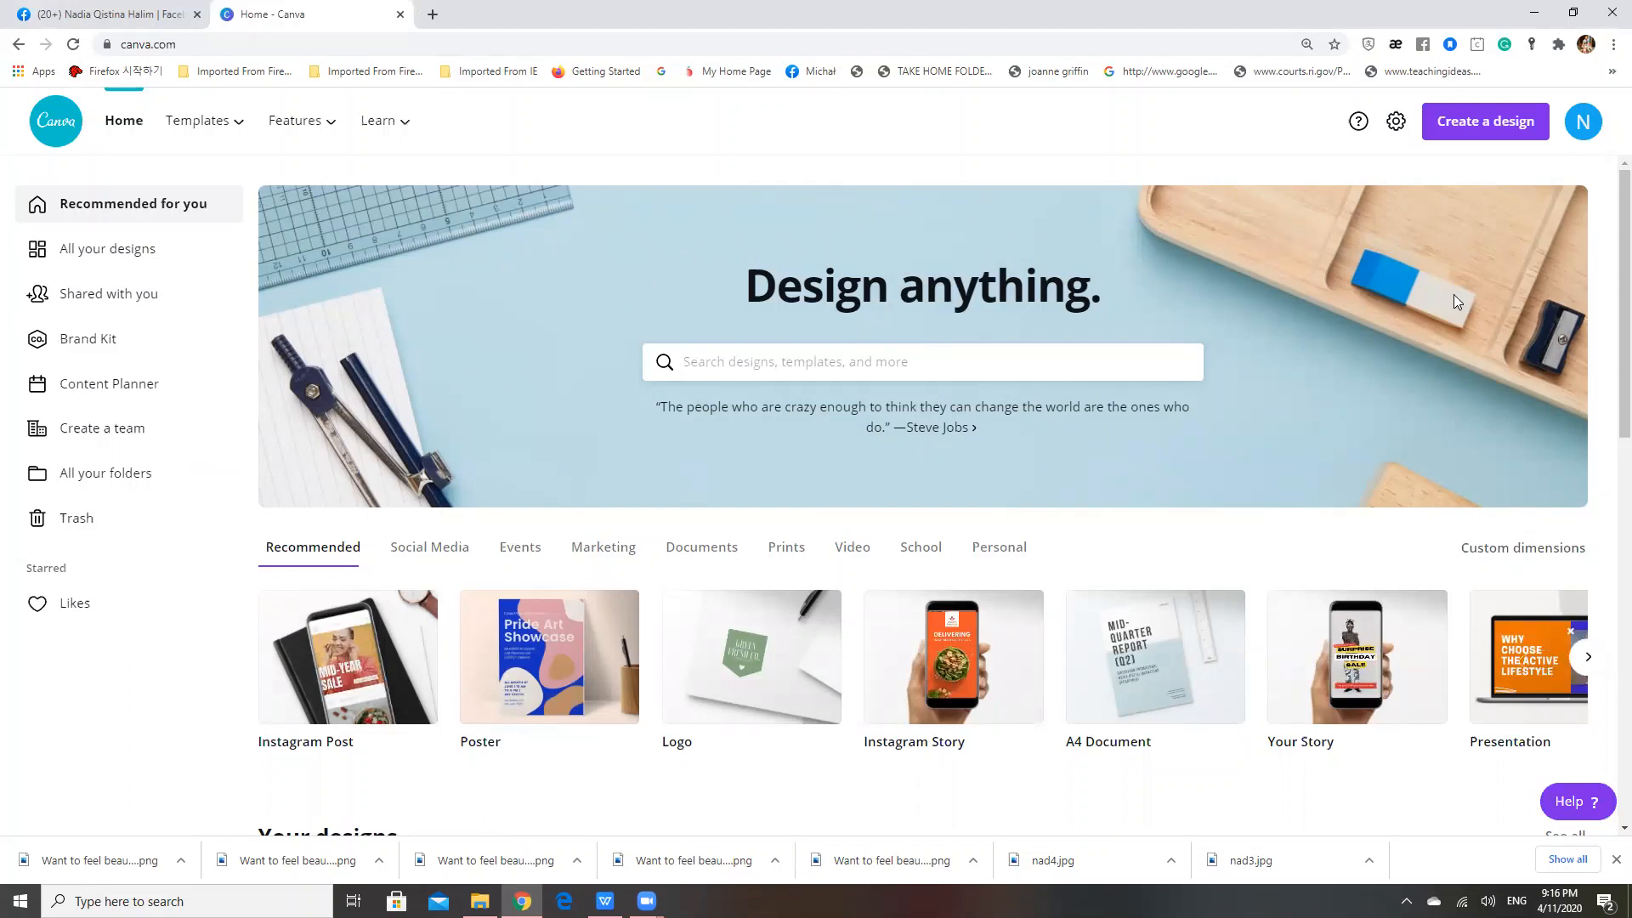
# Search for the Facebook Cover format and create a blank Facebook Cover design
pyautogui.click(797, 372)
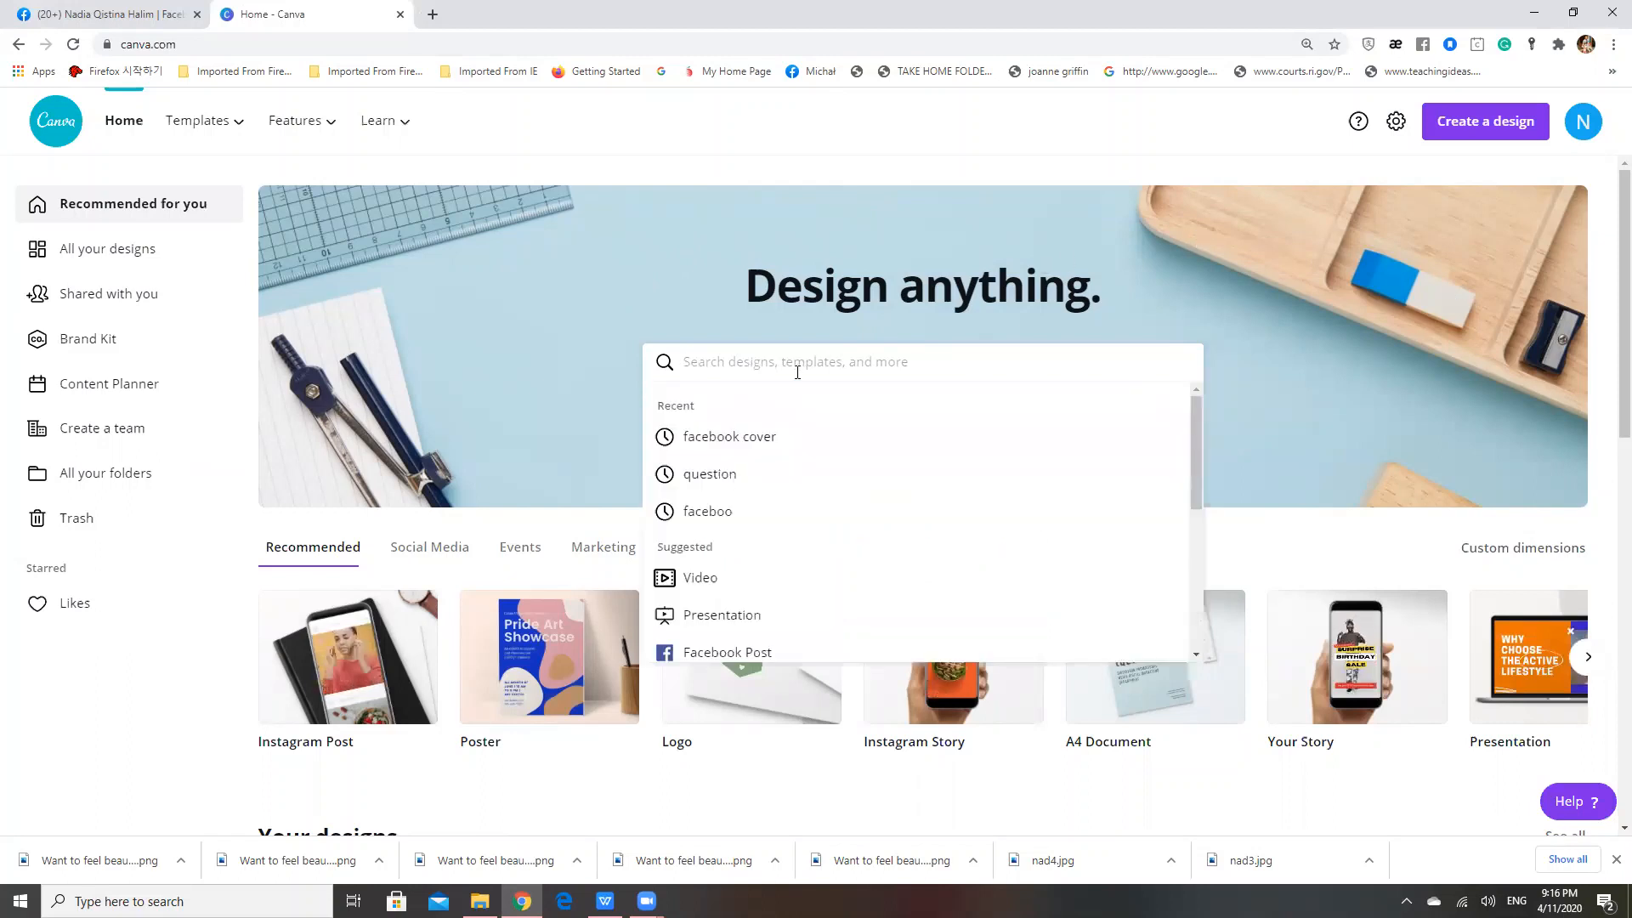
pyautogui.write('Faceb')
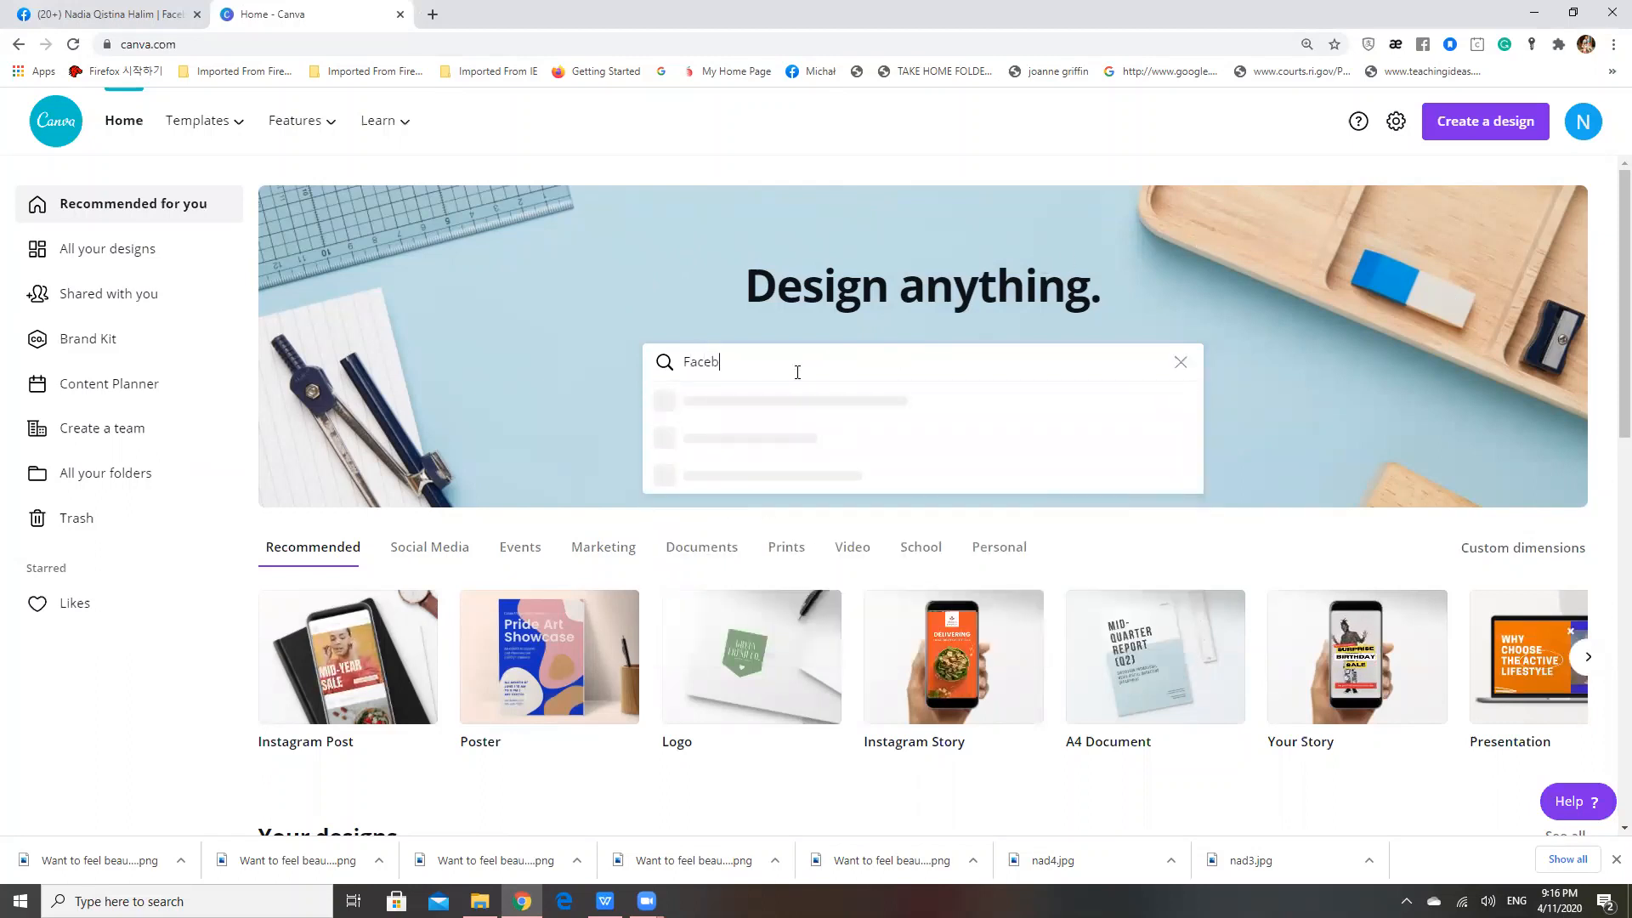
pyautogui.write('ook ')
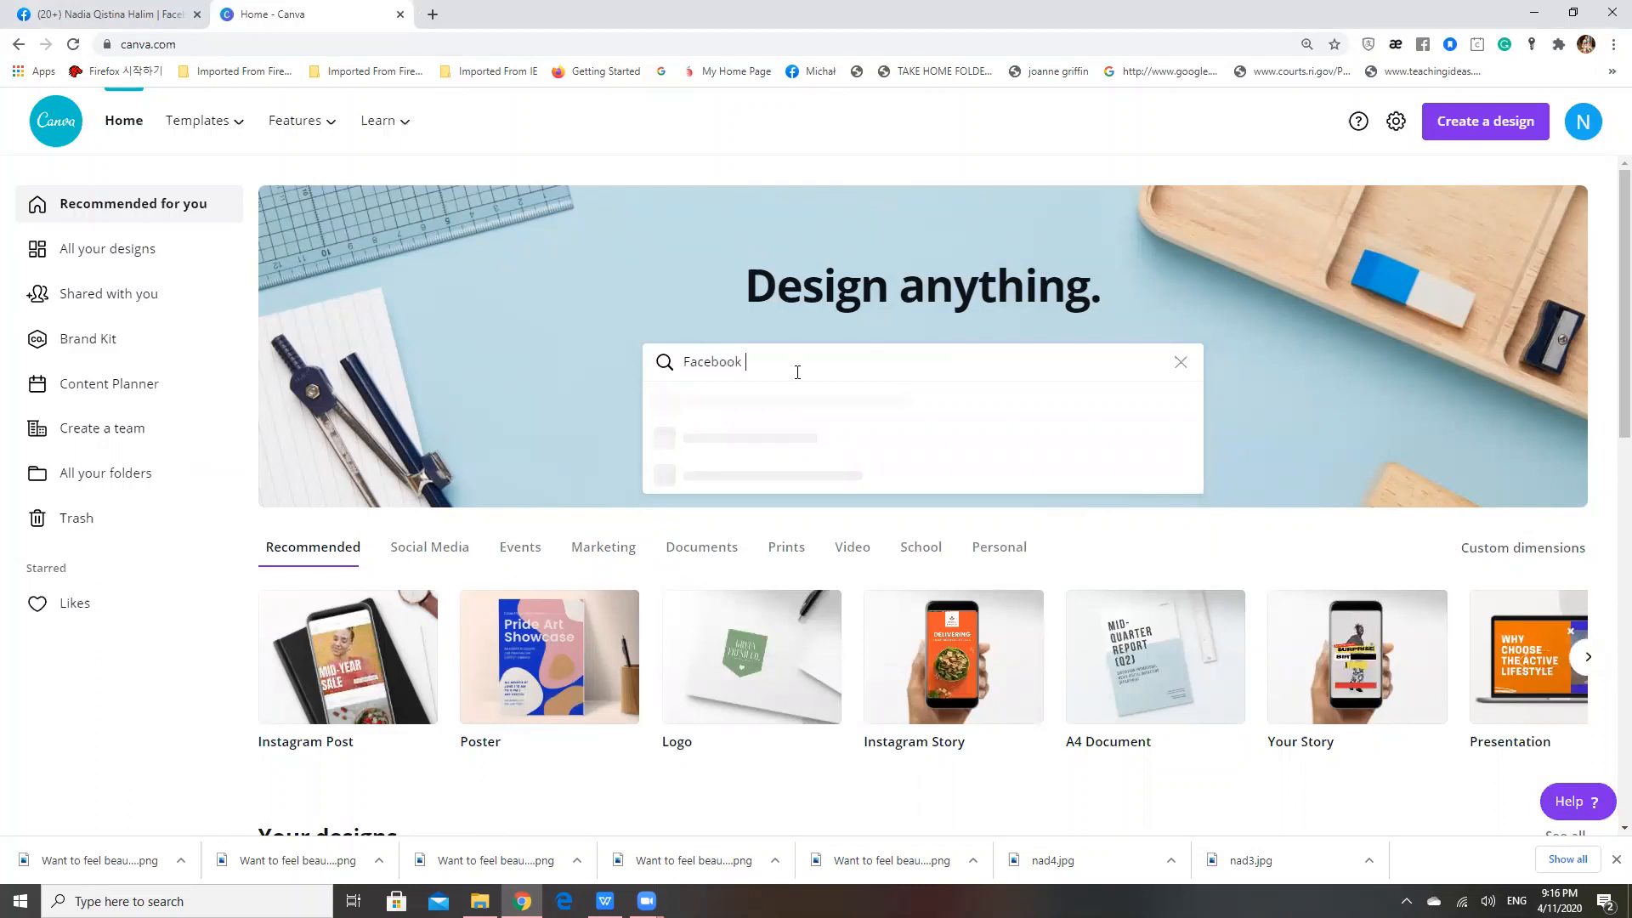
pyautogui.write('coer')
pyautogui.press('BackSpace')
pyautogui.press('BackSpace')
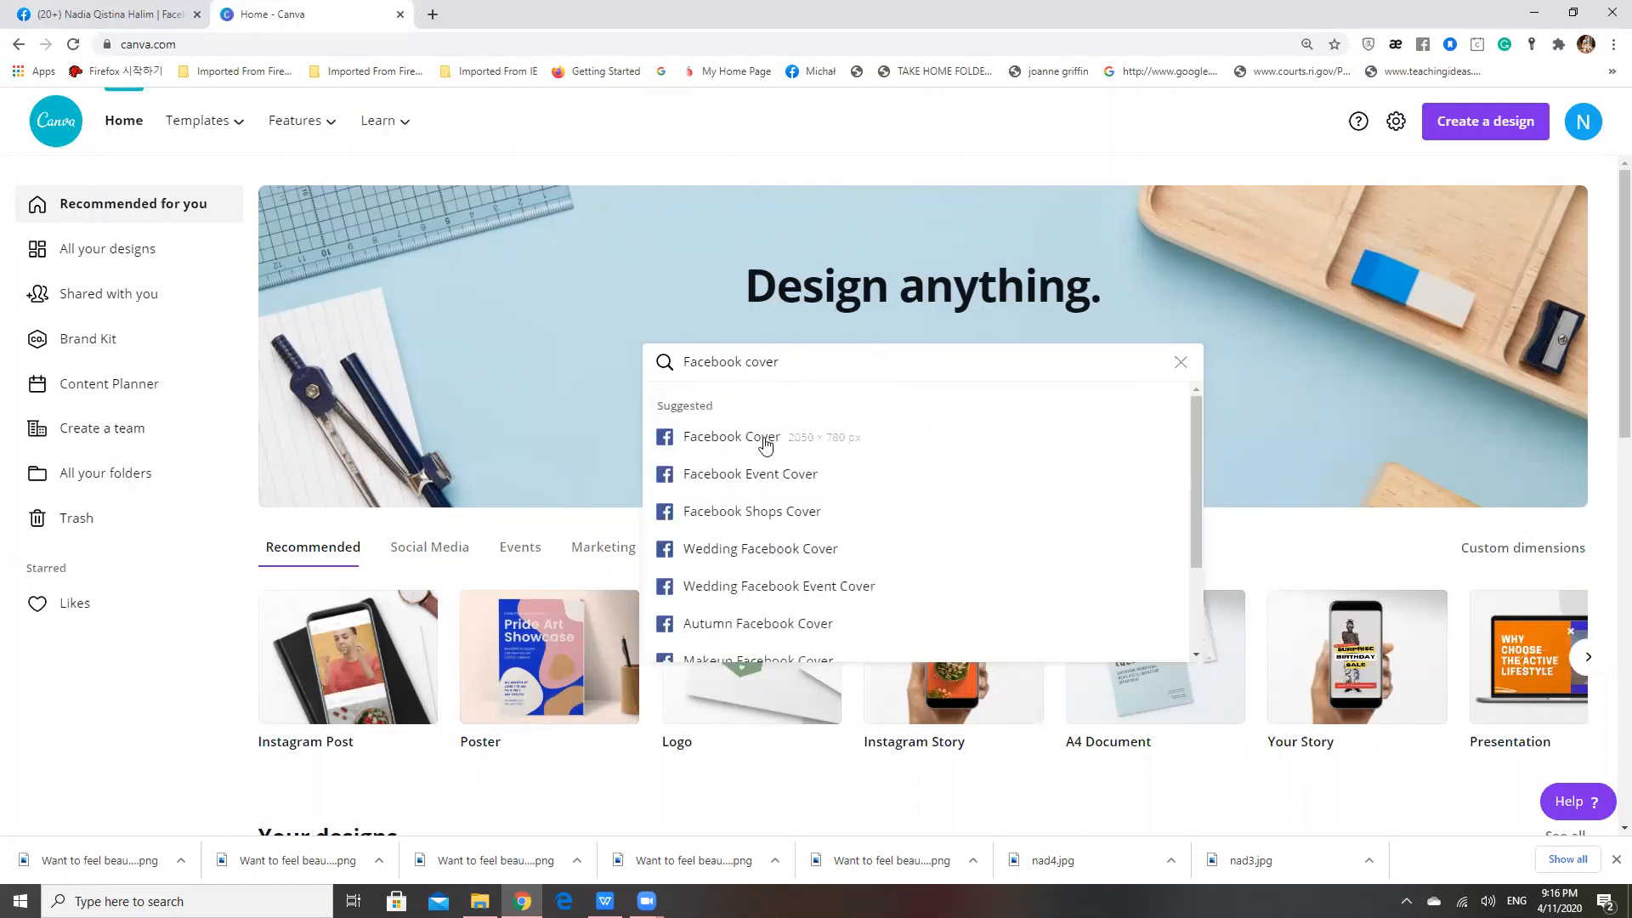
pyautogui.click(762, 444)
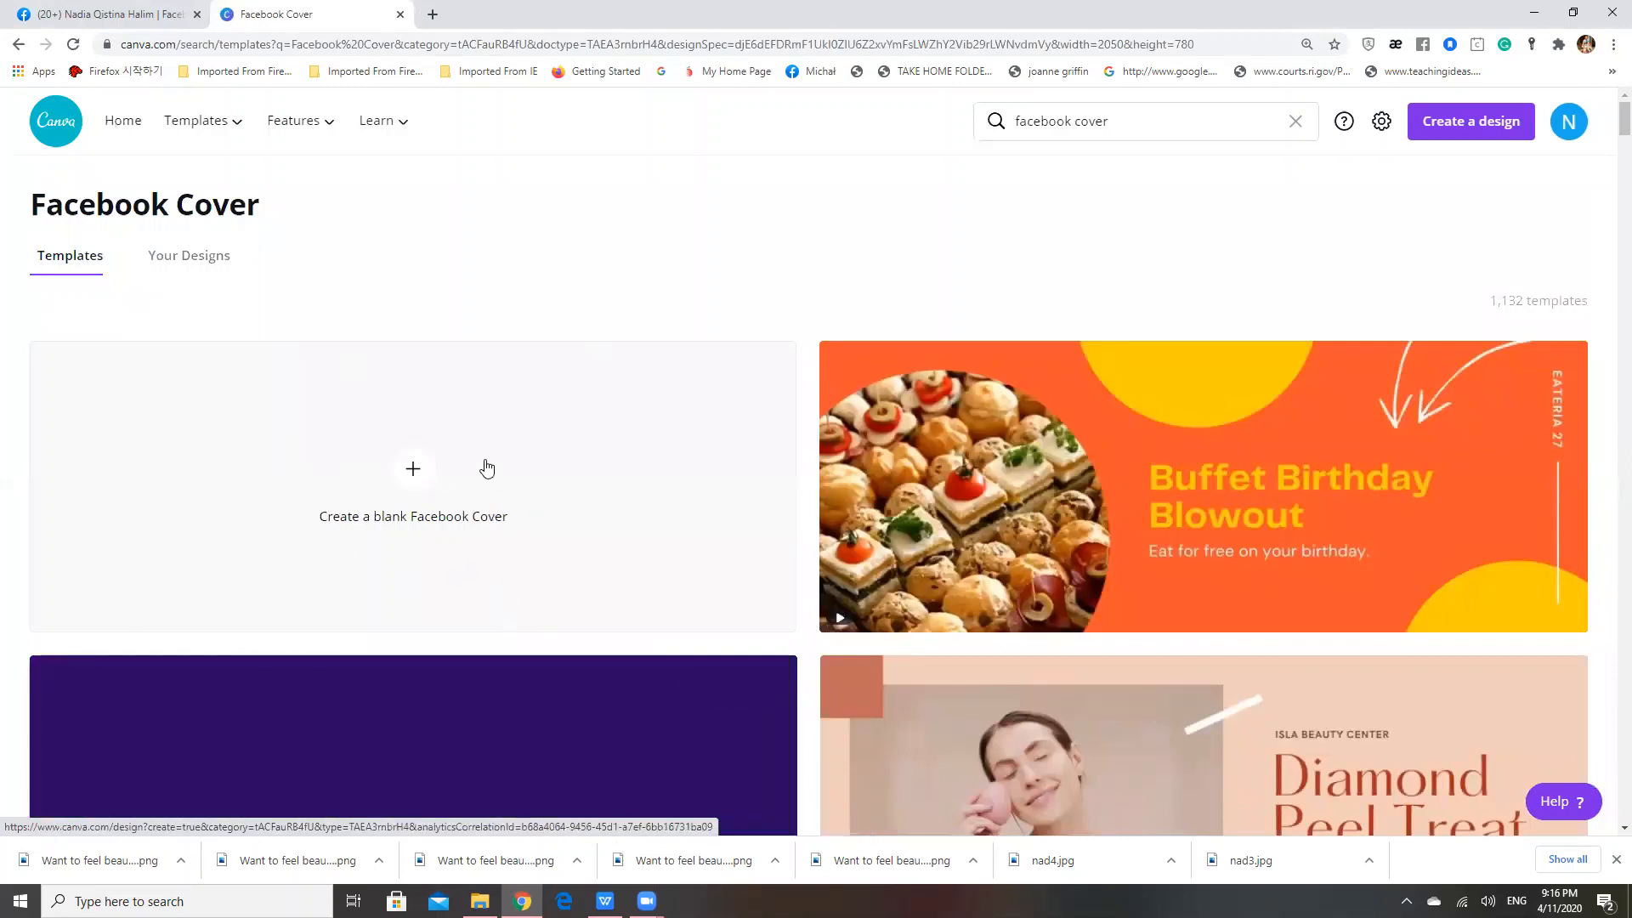
pyautogui.click(386, 497)
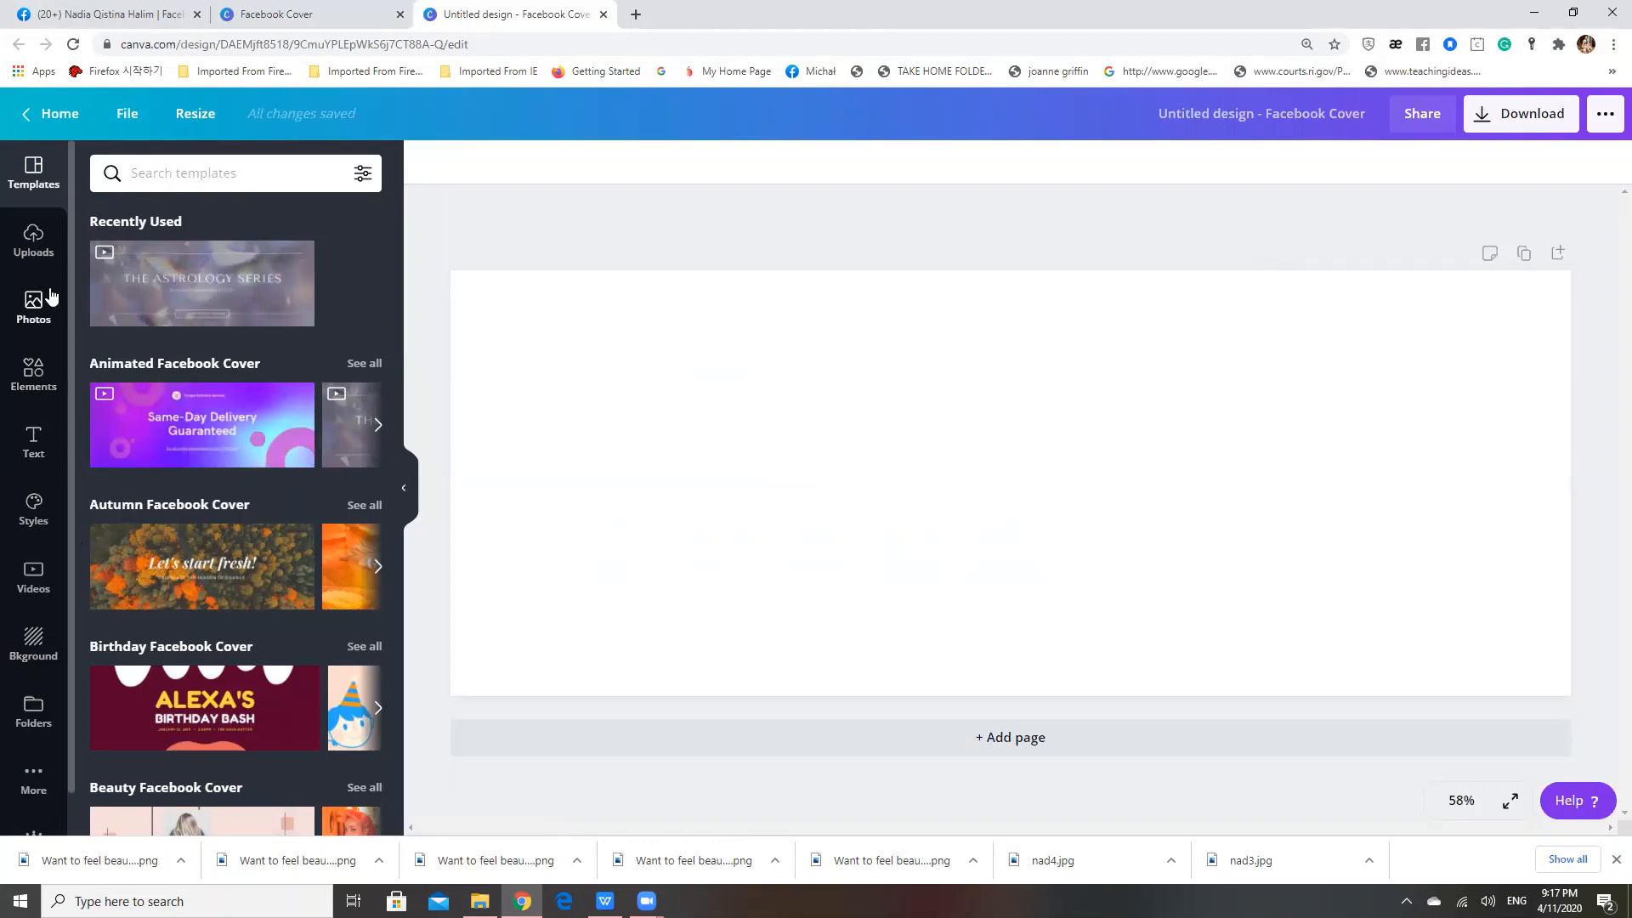
# Upload the logo image nad4.jpg from the Downloads folder into the design's uploaded images
pyautogui.click(33, 238)
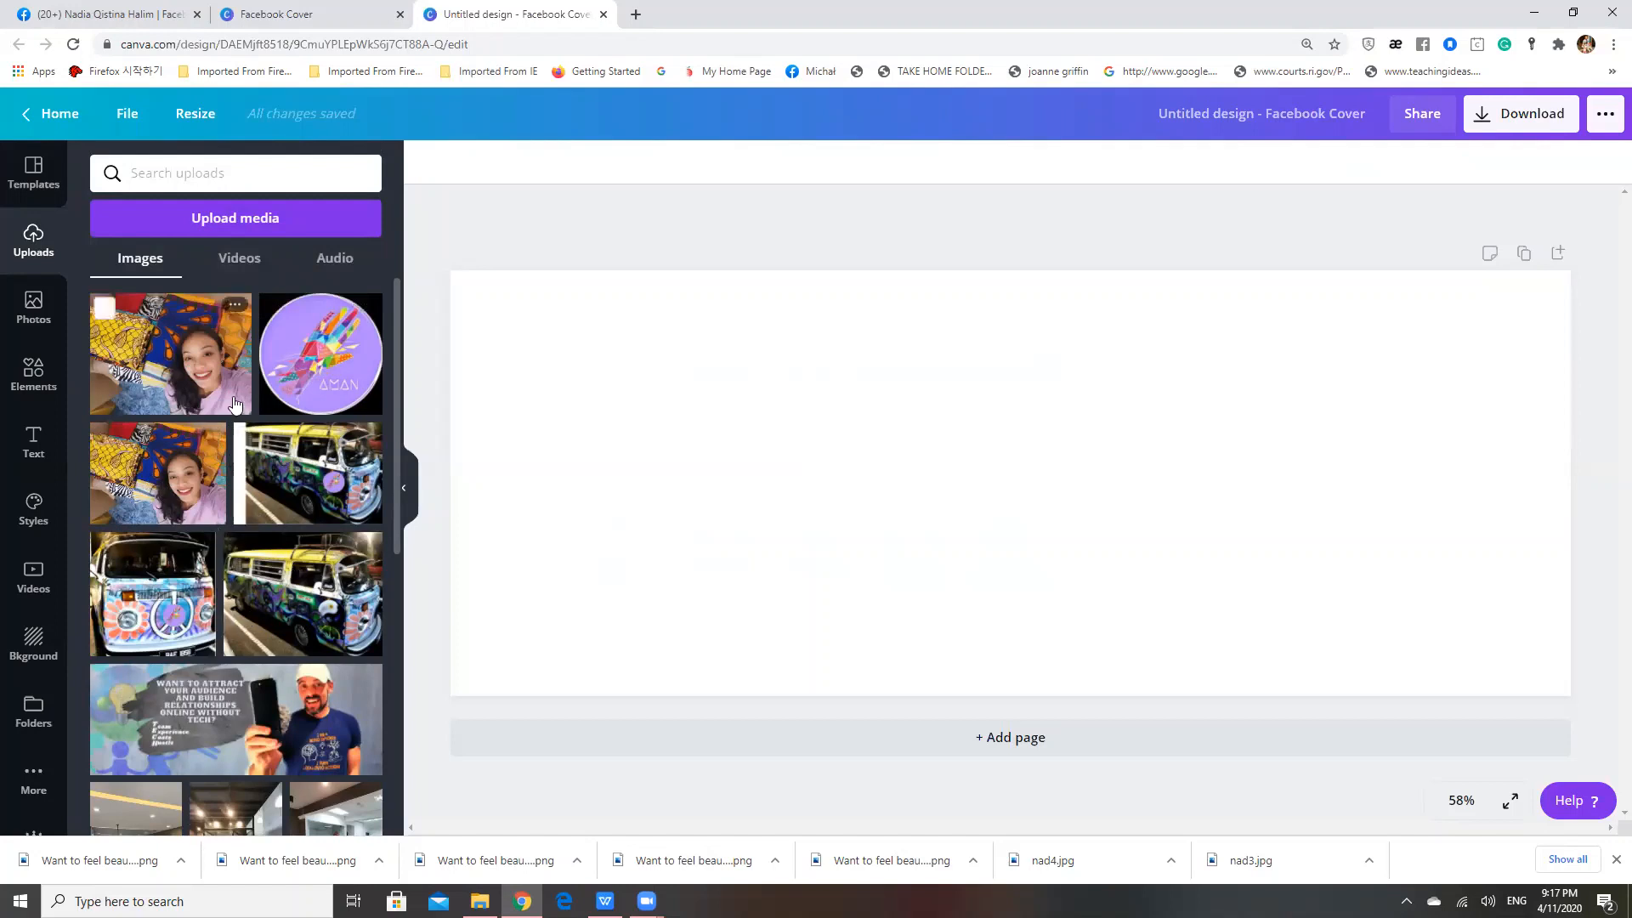
pyautogui.scroll(-2, 237, 404)
pyautogui.scroll(2, 236, 403)
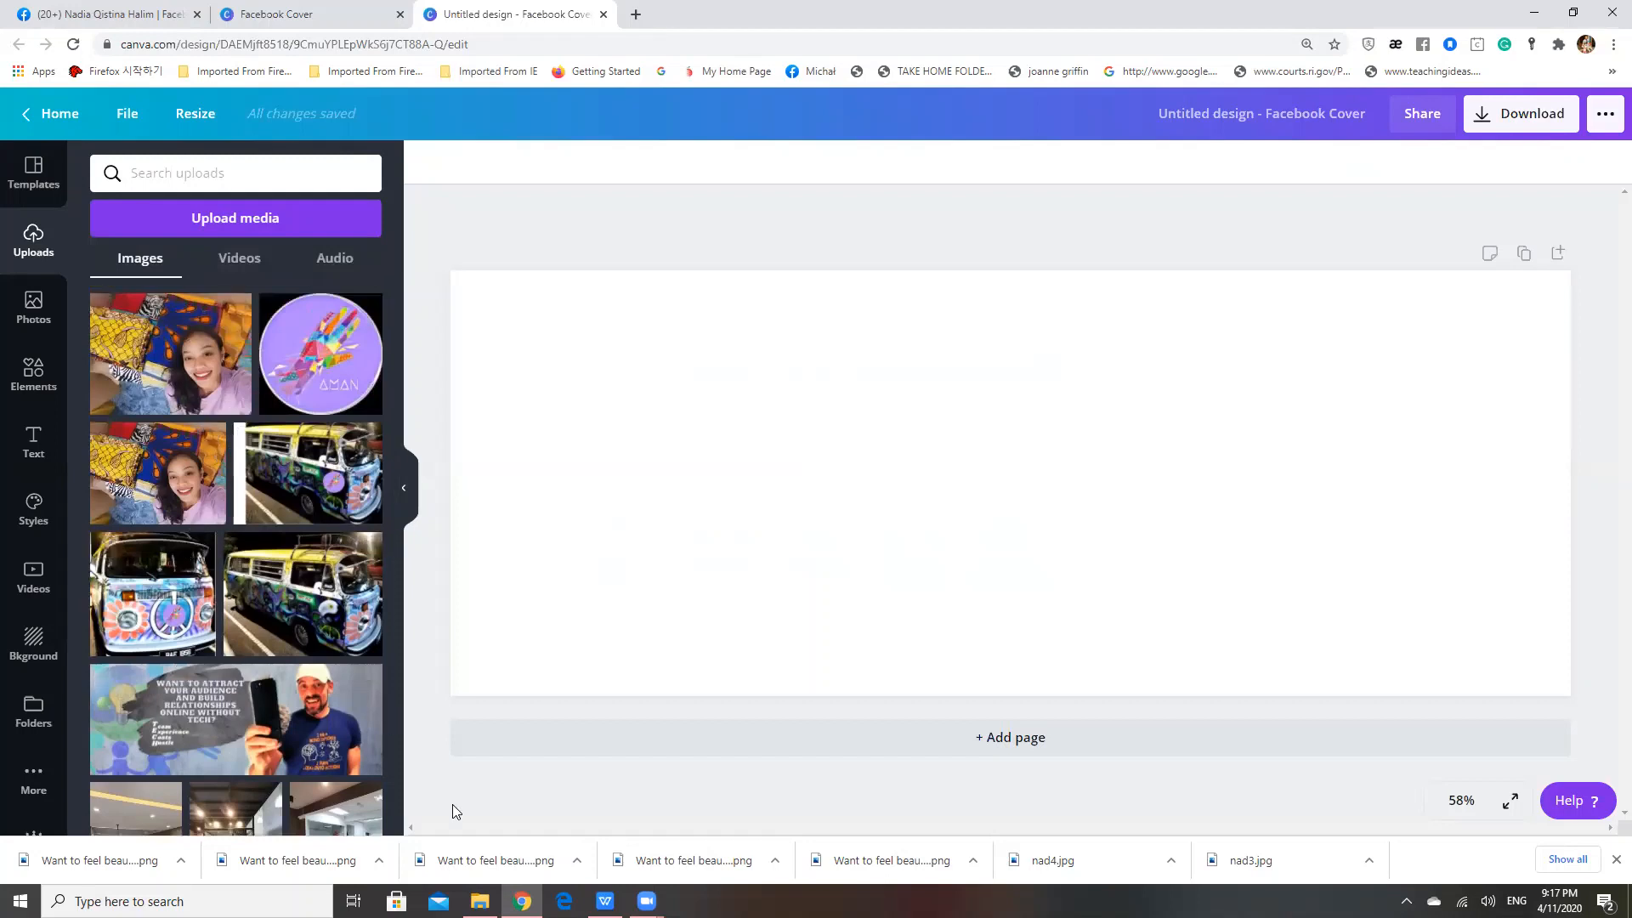
pyautogui.click(480, 902)
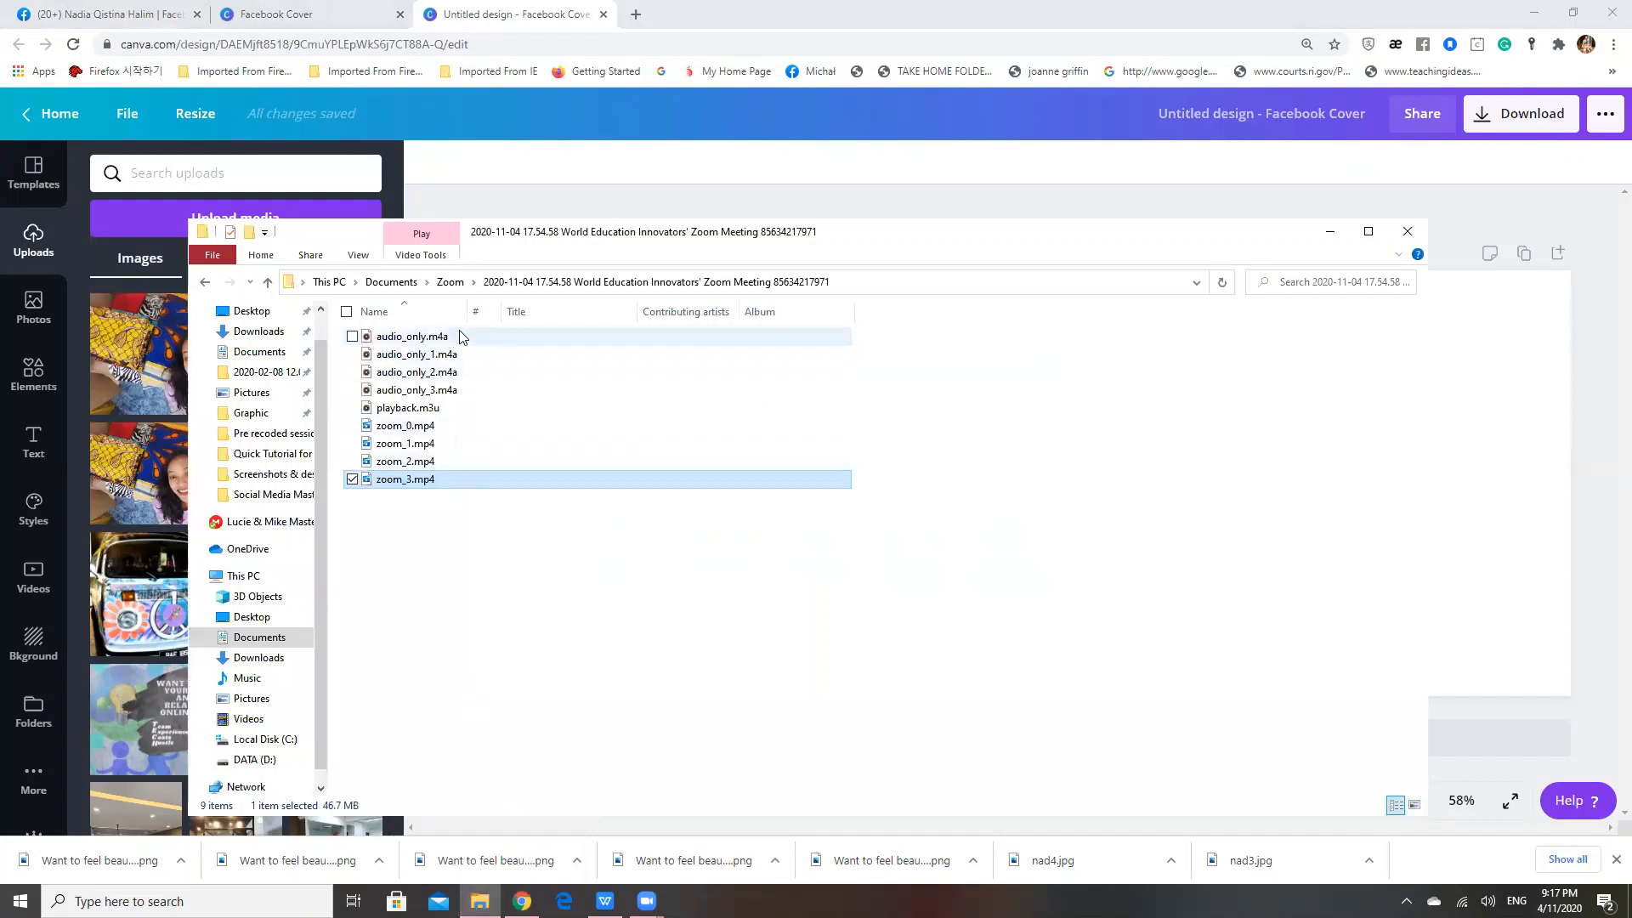
pyautogui.click(257, 334)
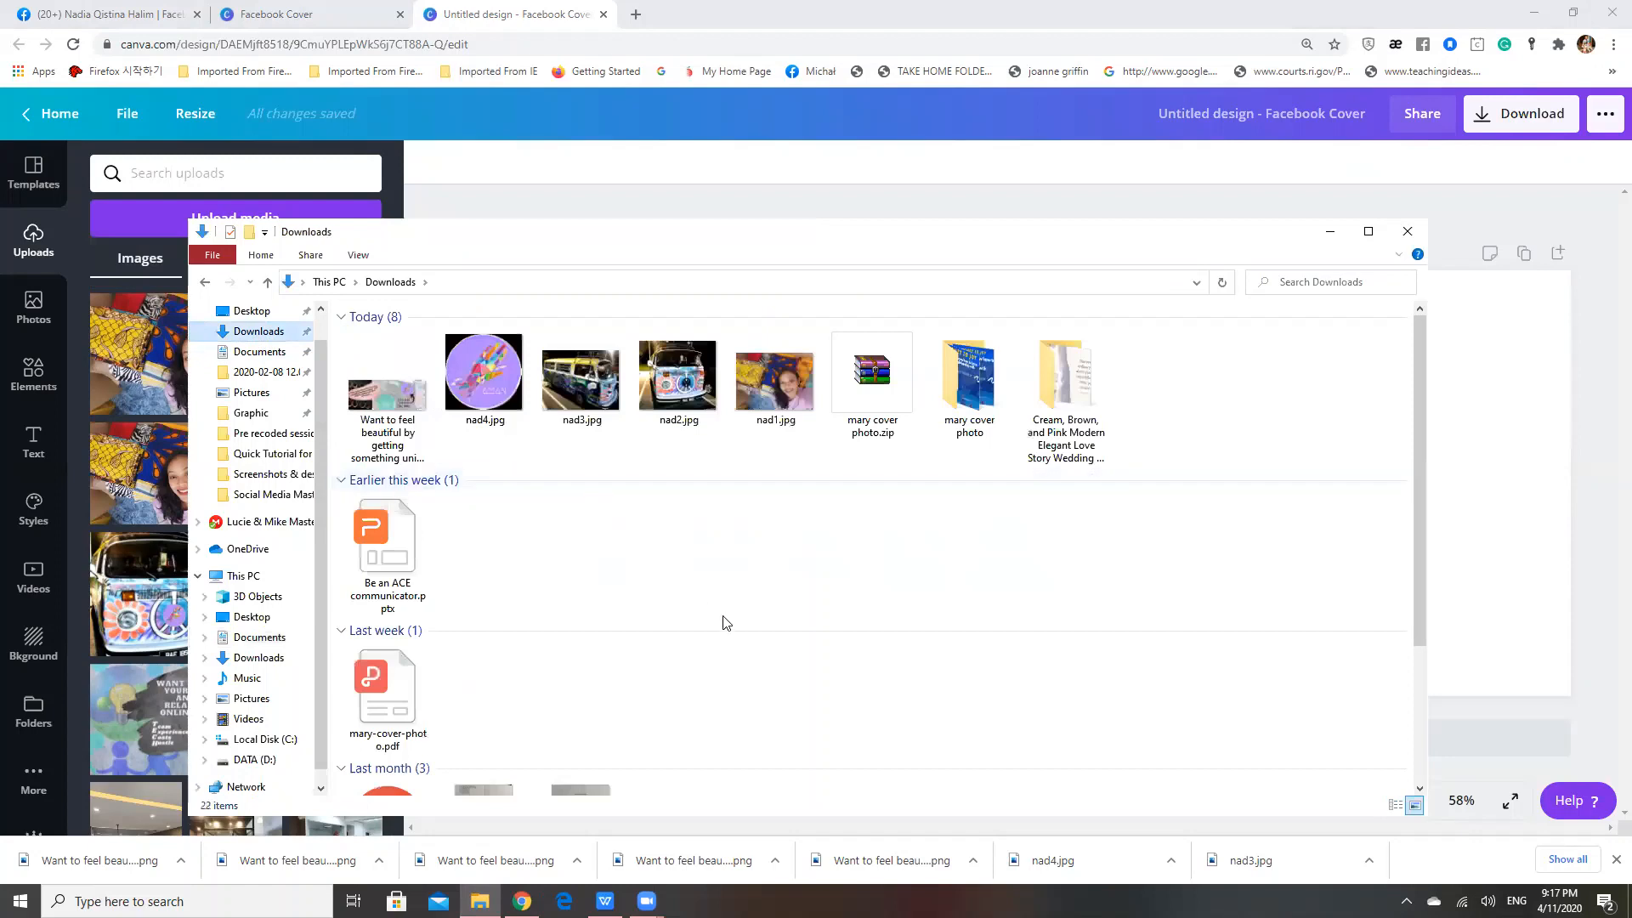
pyautogui.click(499, 388)
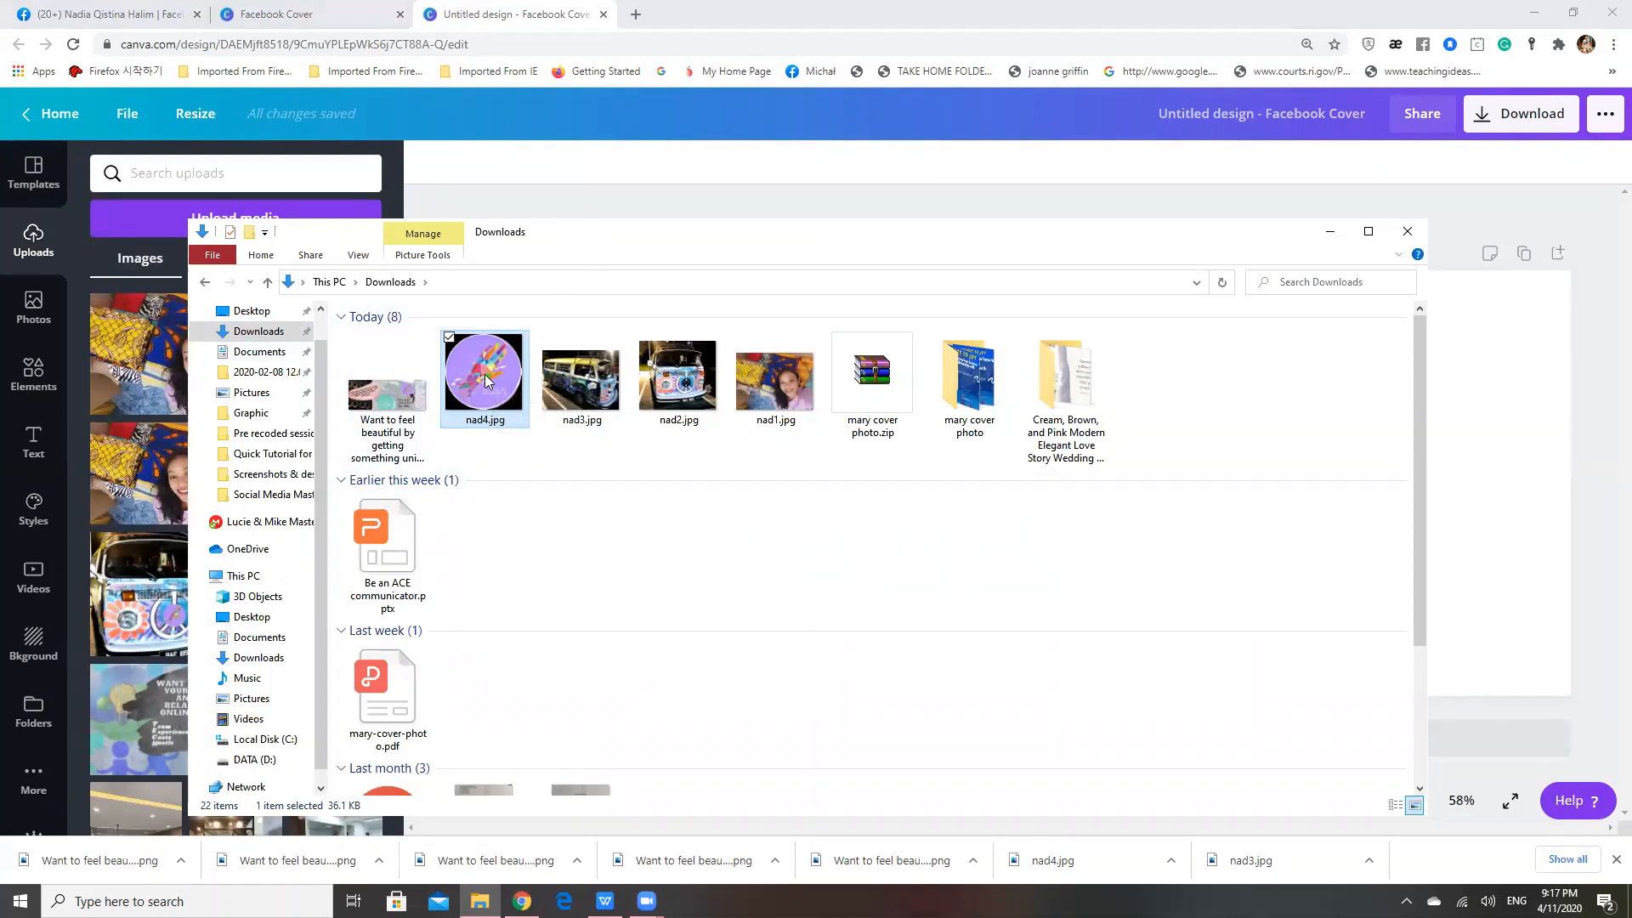
pyautogui.moveTo(486, 380); pyautogui.dragTo(147, 406)
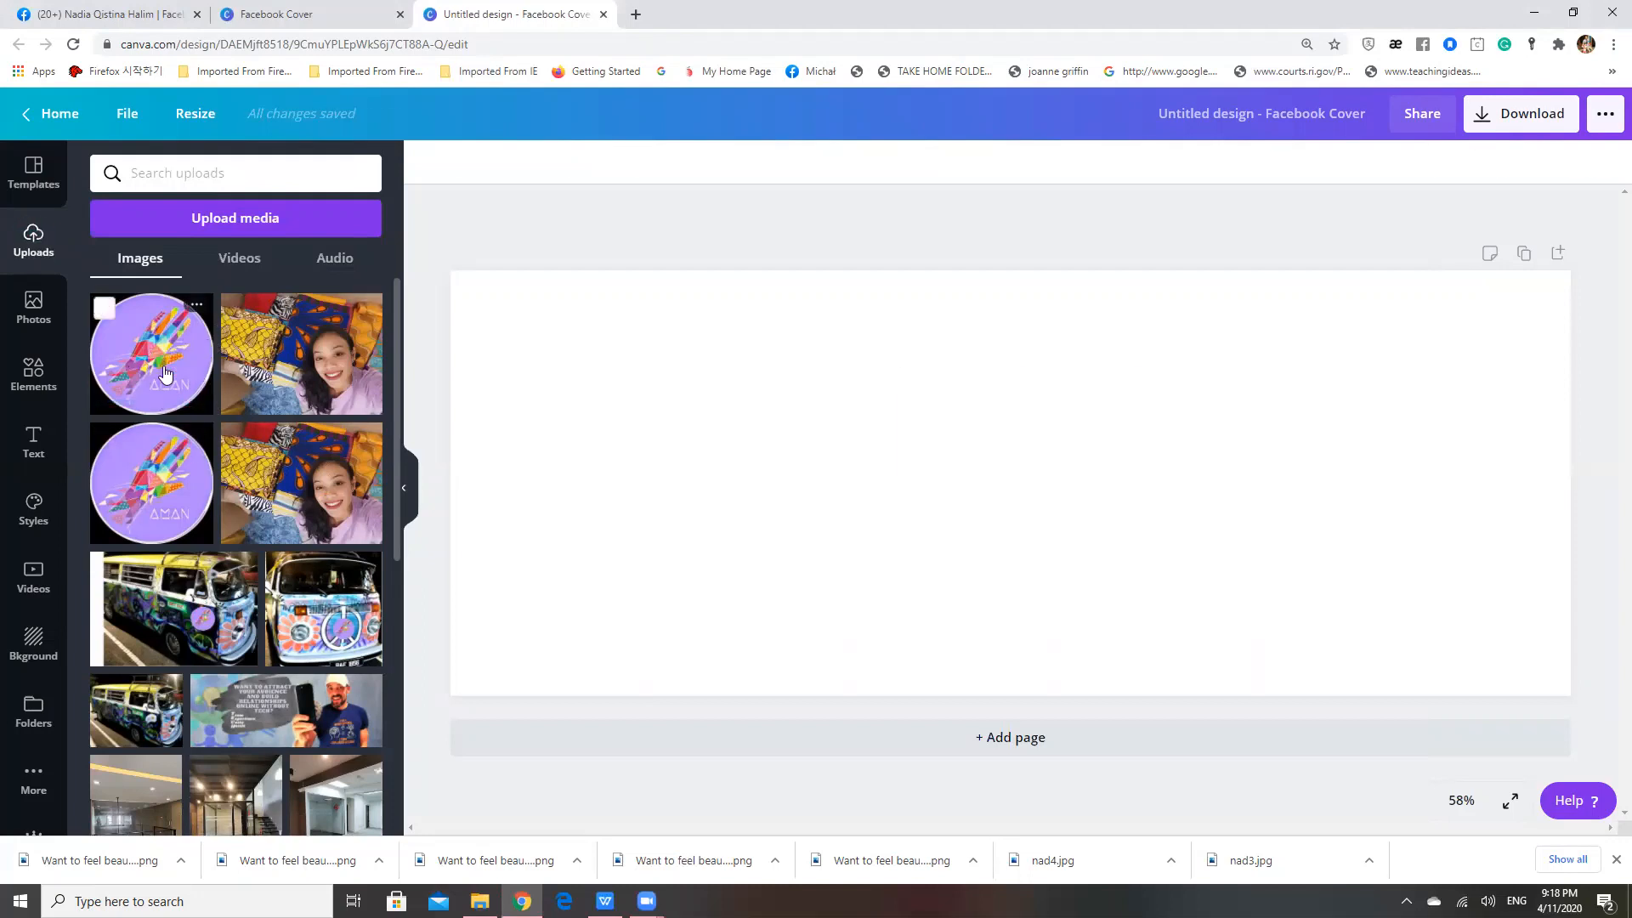
pyautogui.click(166, 374)
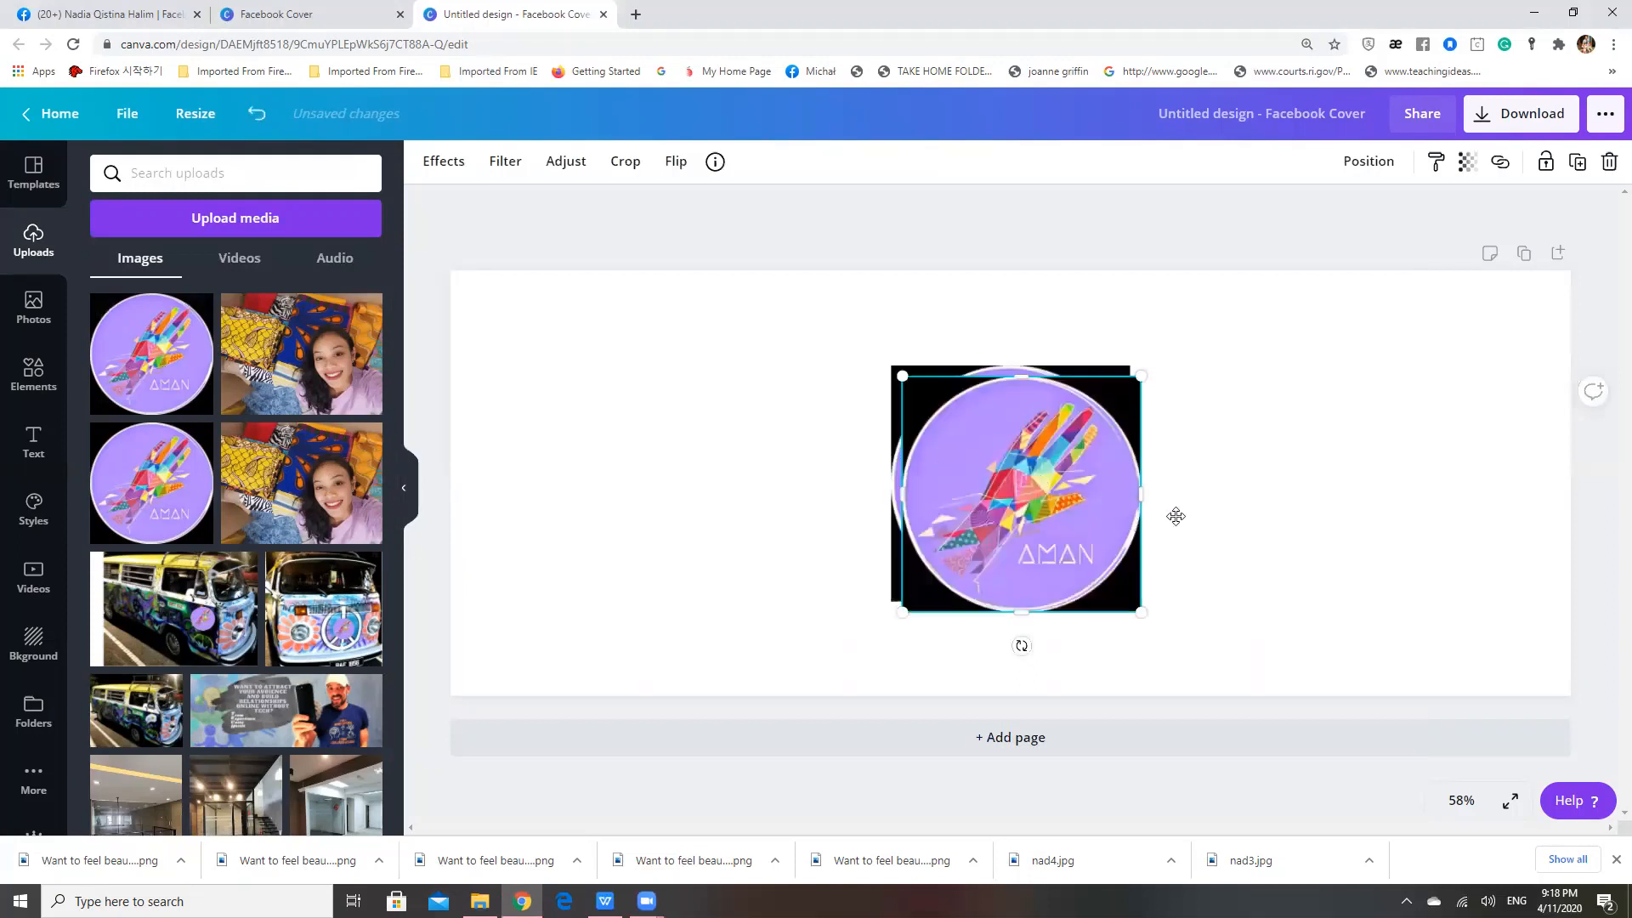
pyautogui.moveTo(1176, 516); pyautogui.dragTo(1199, 515)
pyautogui.press('Delete')
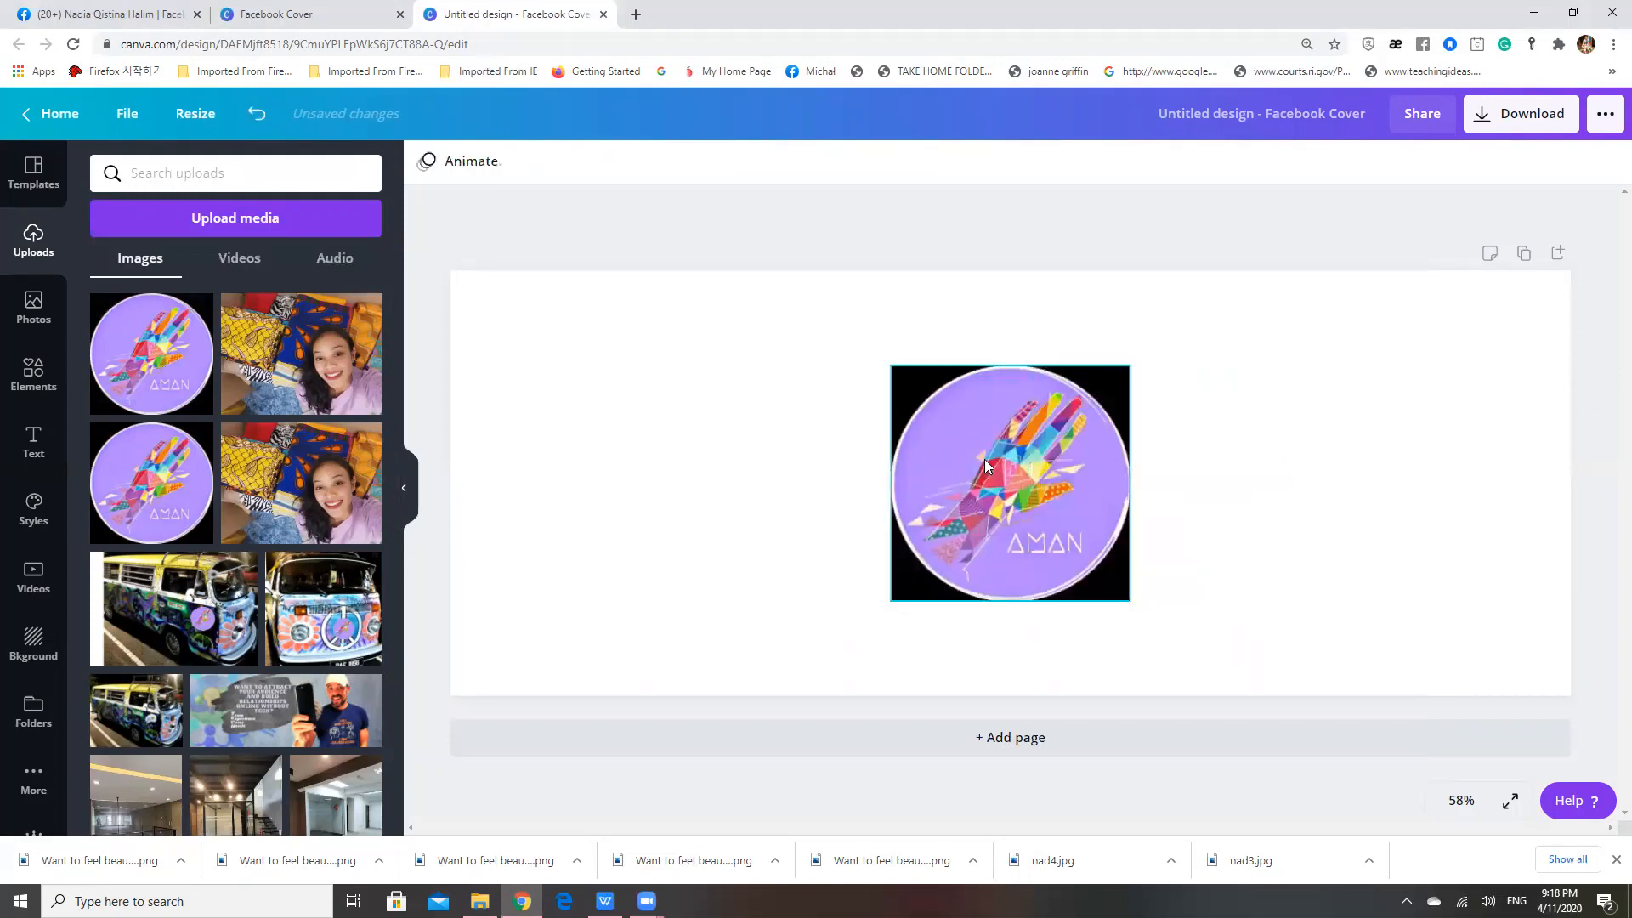
pyautogui.click(1013, 459)
pyautogui.press('Delete')
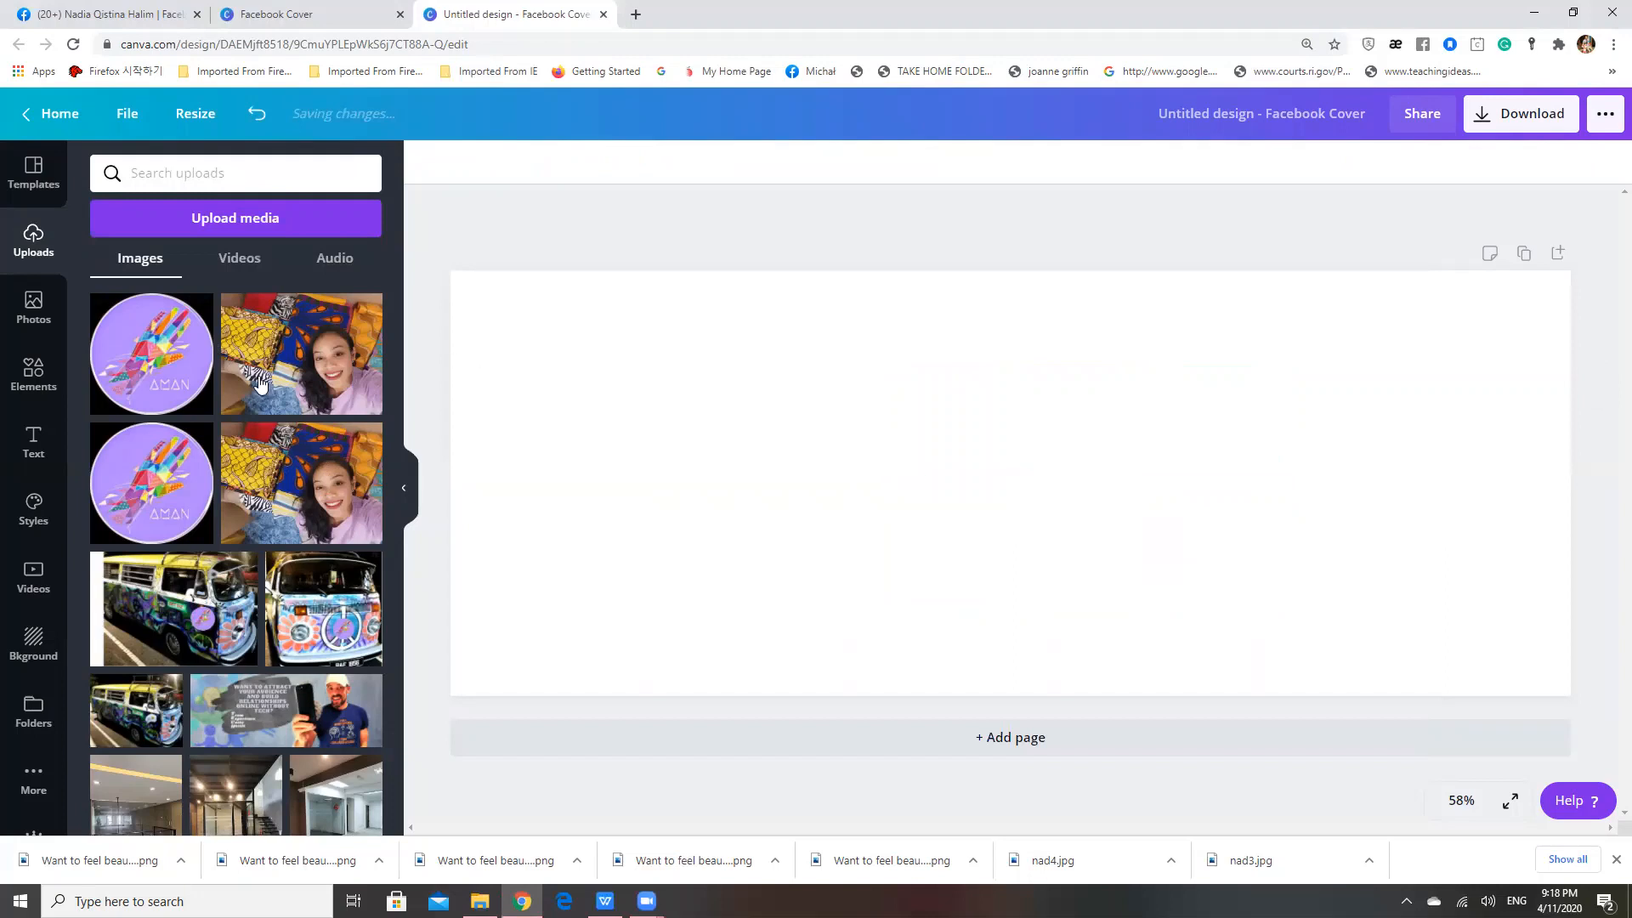
# Try placing, moving and shrinking the round AMAN logo on the cover, and delete it from the page
pyautogui.click(161, 376)
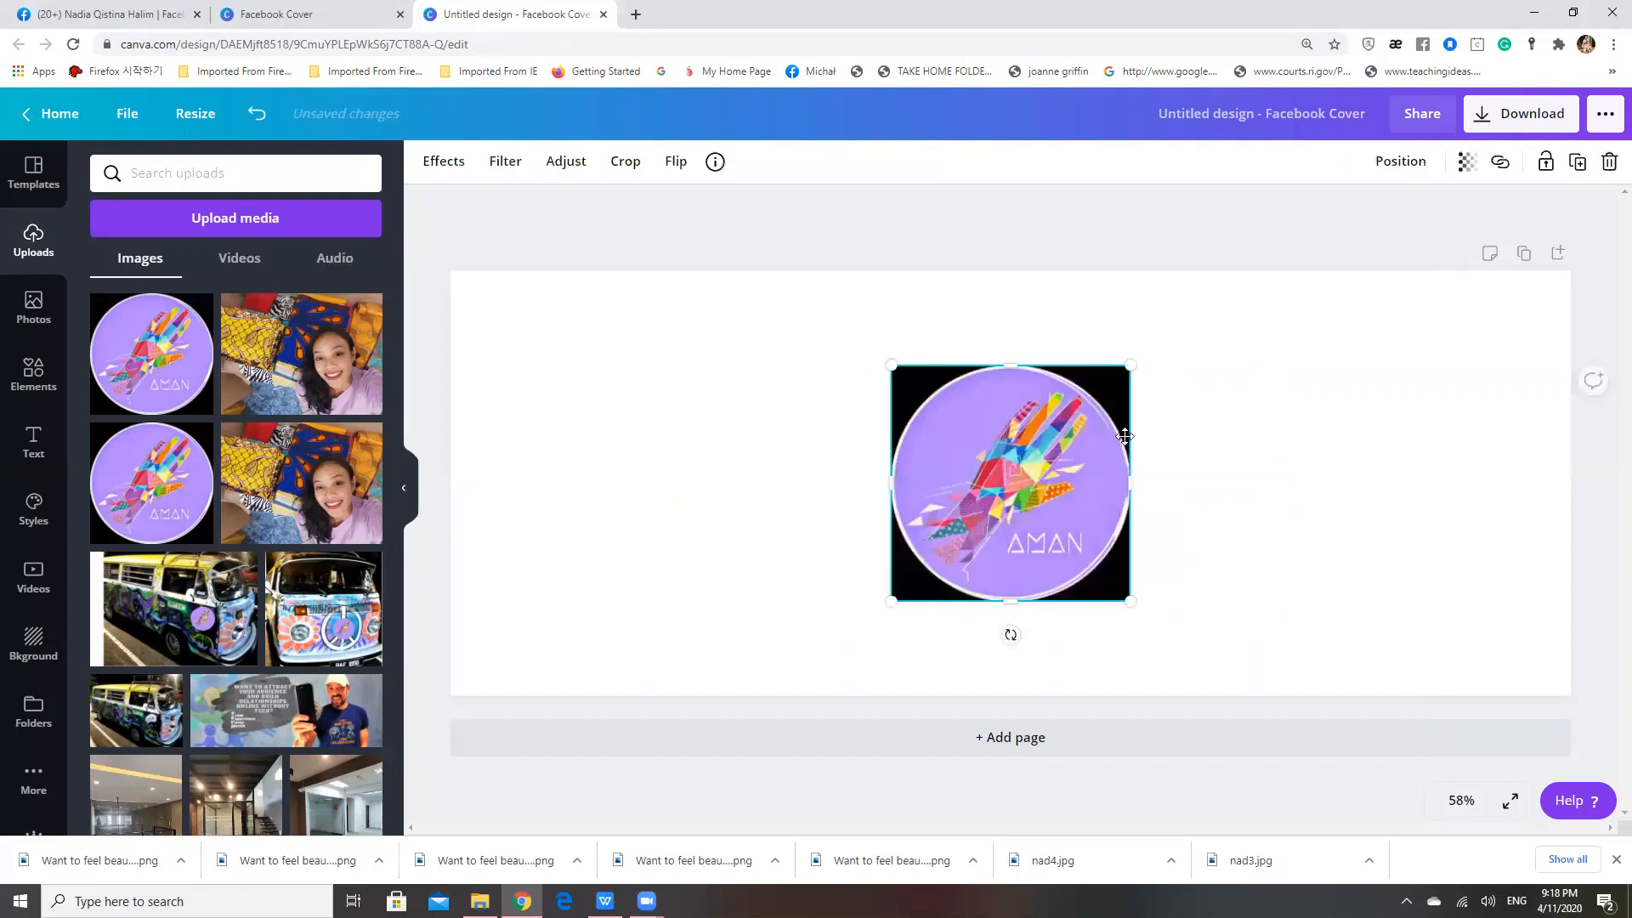
pyautogui.moveTo(1124, 436); pyautogui.dragTo(932, 430)
pyautogui.moveTo(923, 503); pyautogui.dragTo(1136, 530)
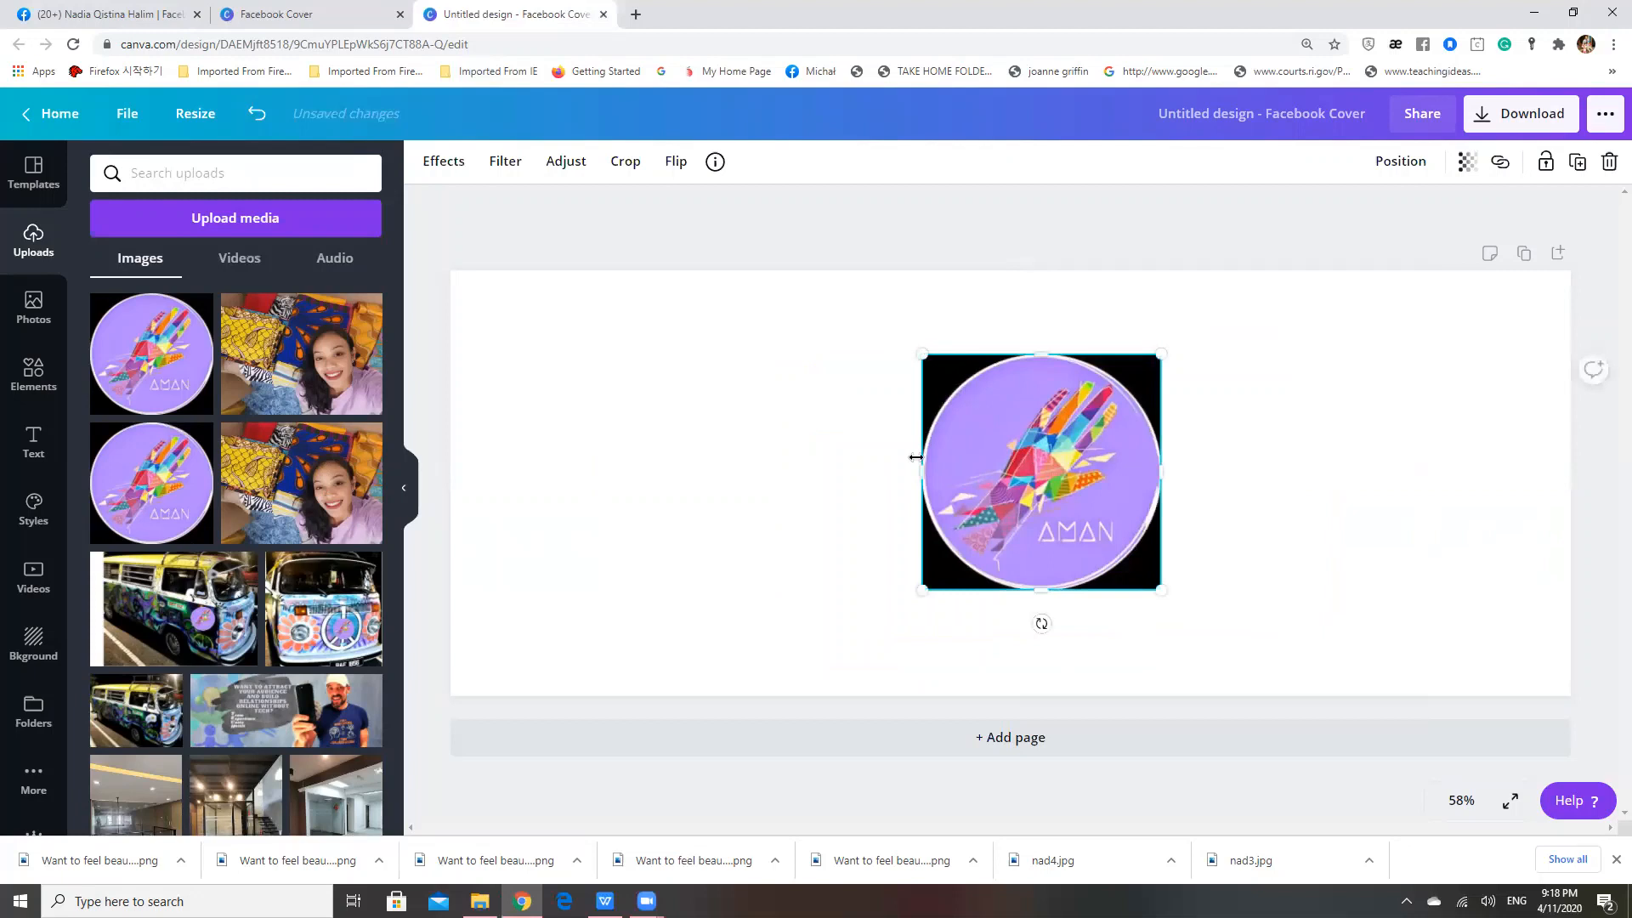
pyautogui.moveTo(922, 589); pyautogui.dragTo(983, 568)
pyautogui.moveTo(1005, 449); pyautogui.dragTo(872, 435)
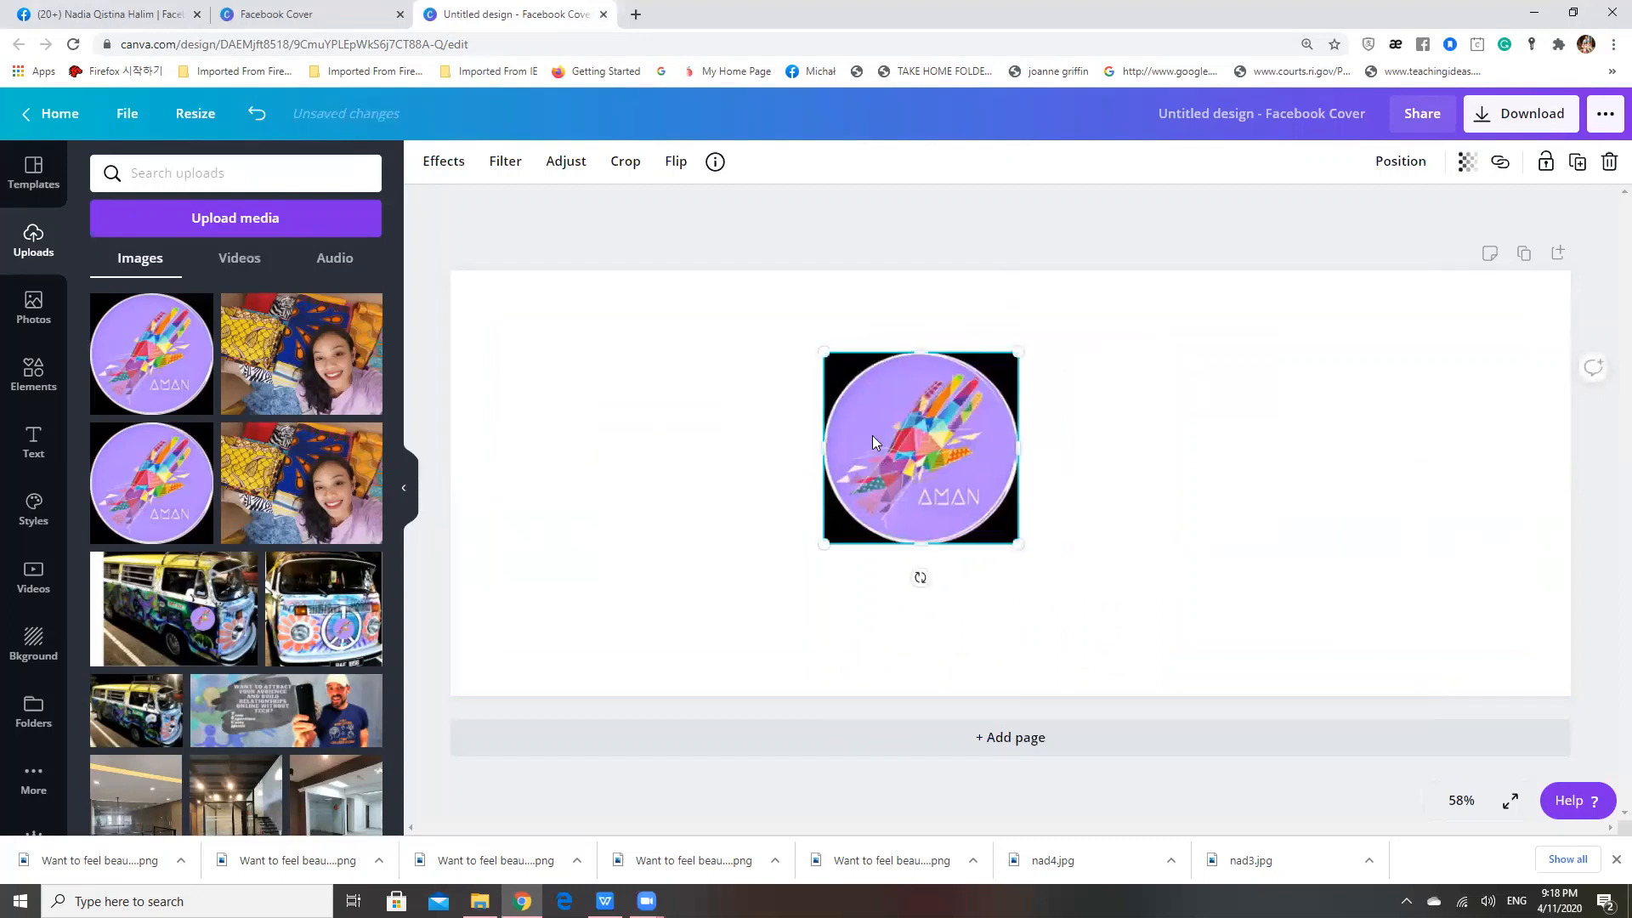
pyautogui.press('Delete')
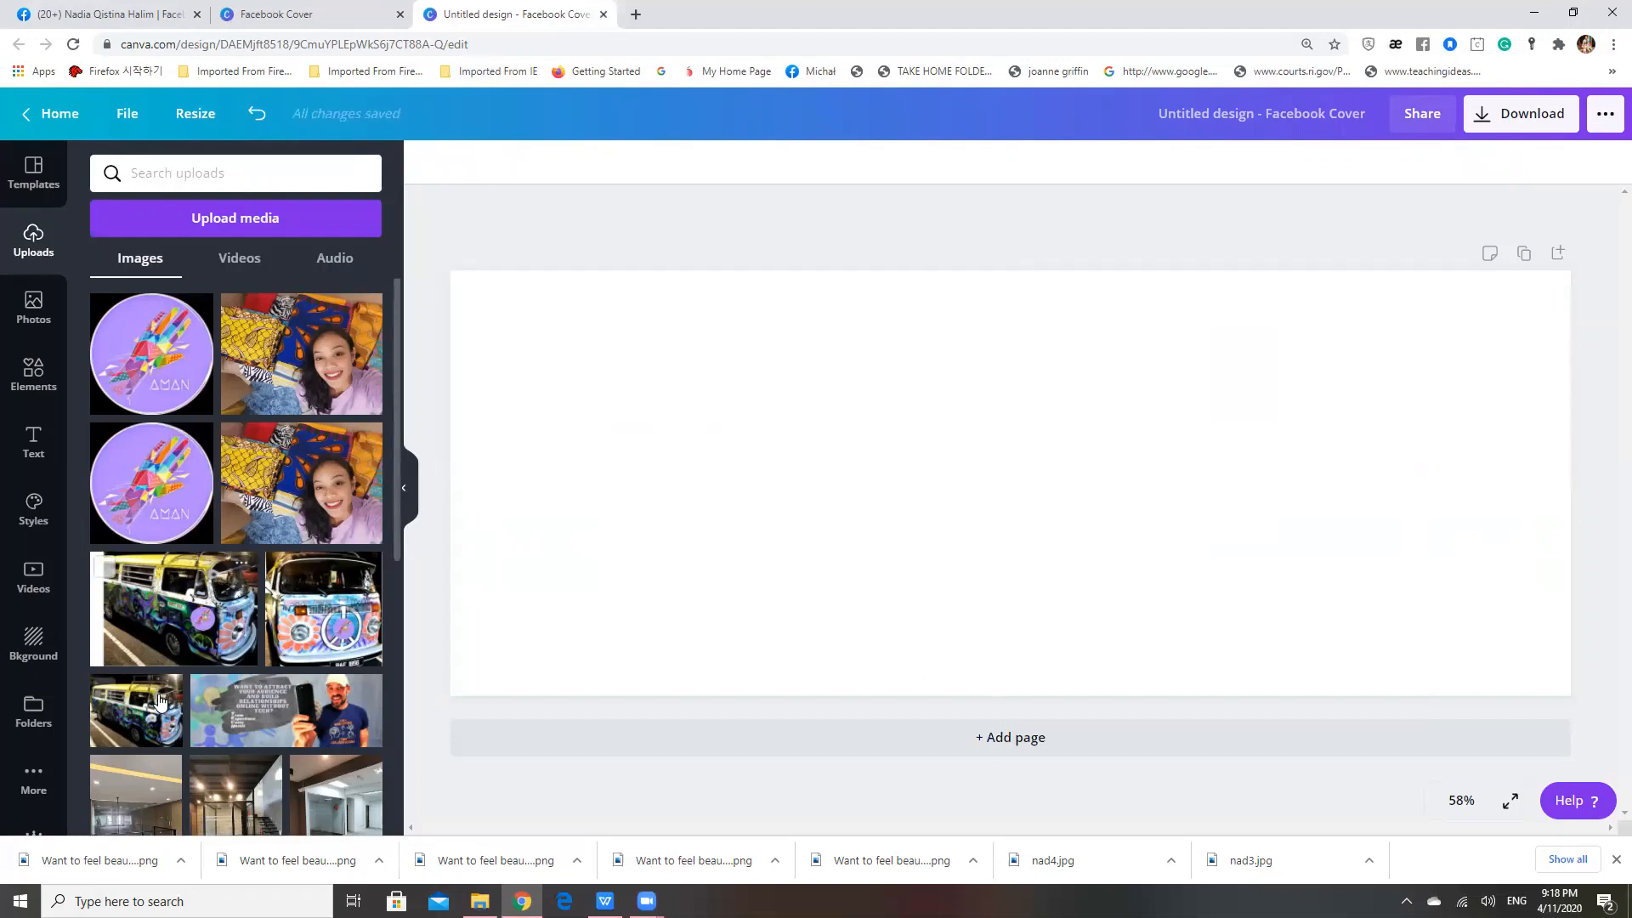
# Add the uploaded photo of the painted van with the white left strip and enlarge it to fill the cover's height against its right edge
pyautogui.click(155, 610)
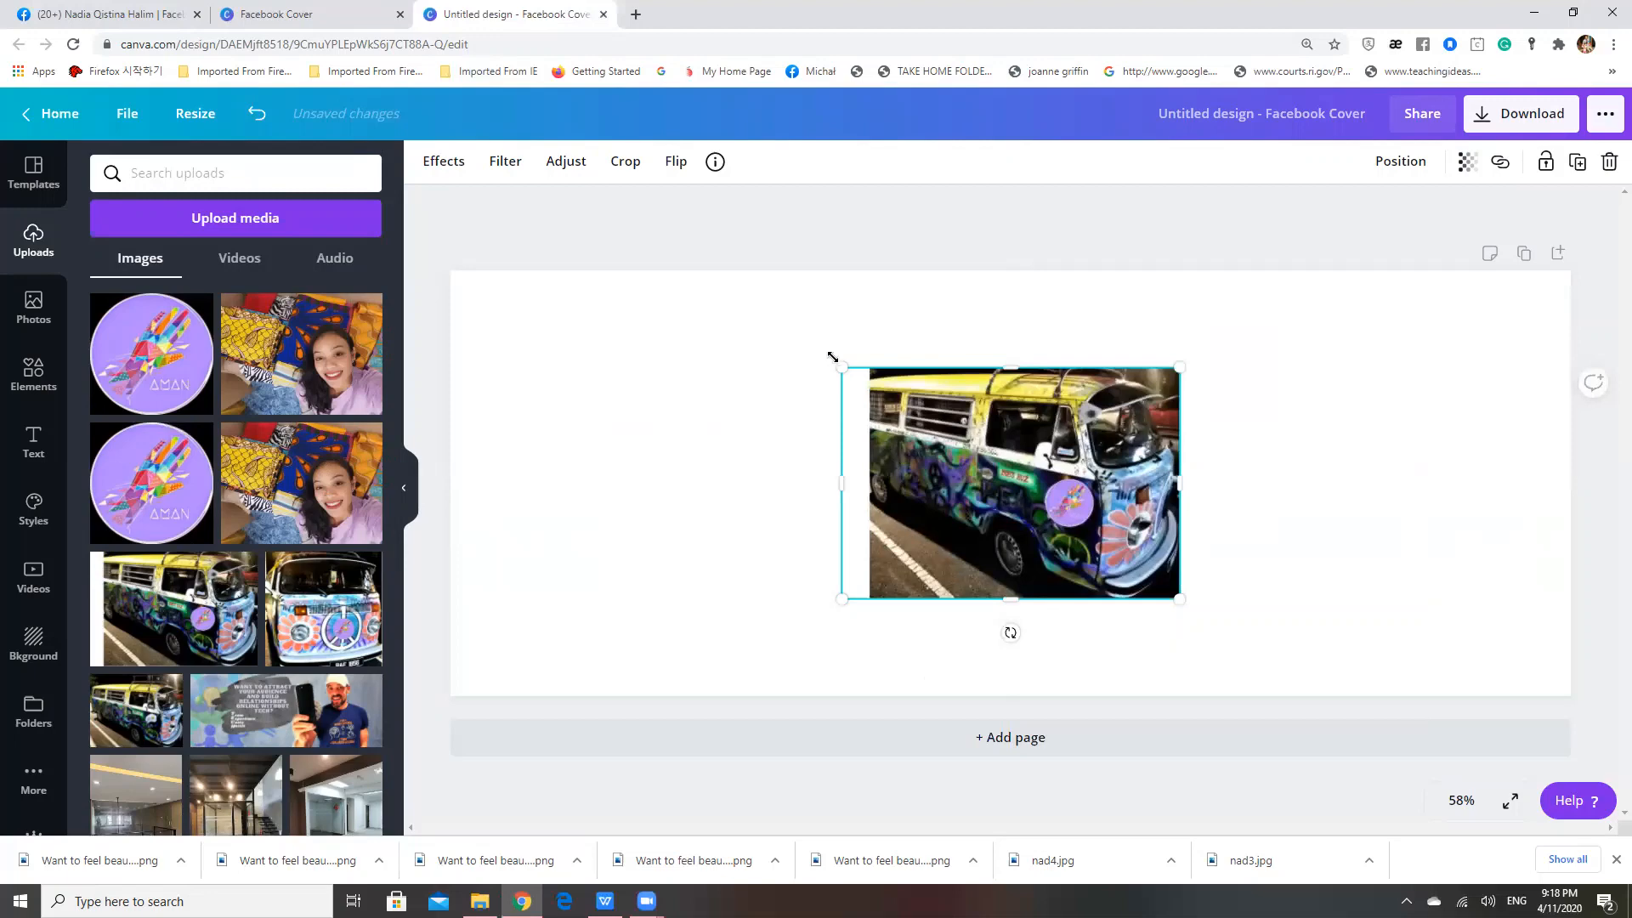
pyautogui.moveTo(841, 368); pyautogui.dragTo(759, 312)
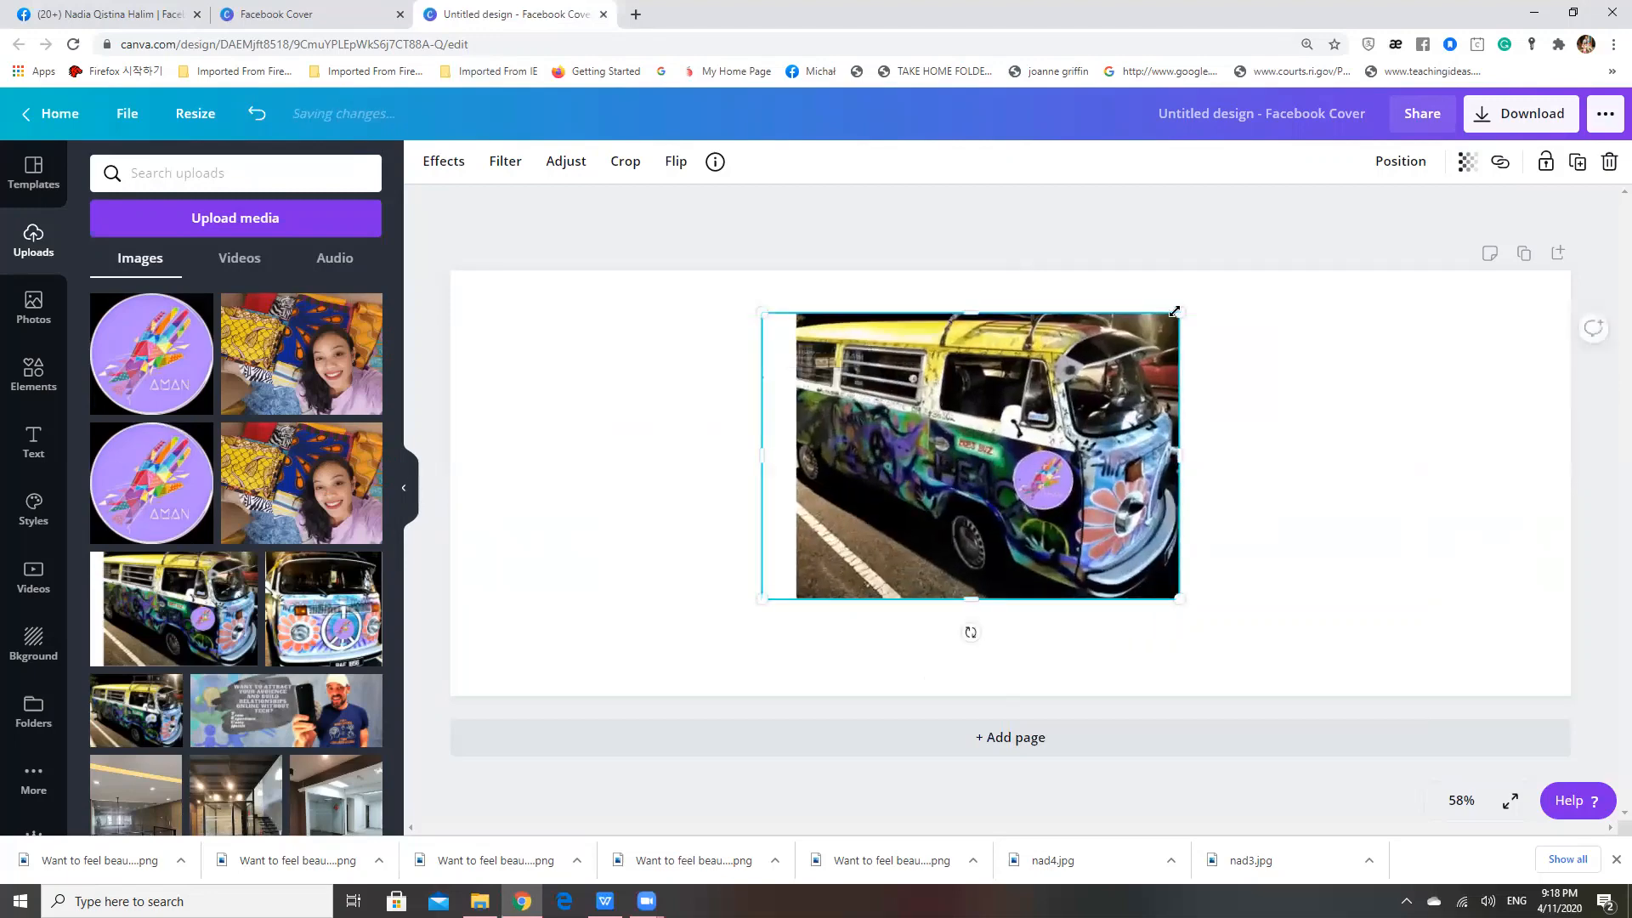
pyautogui.moveTo(1174, 312); pyautogui.dragTo(1270, 250)
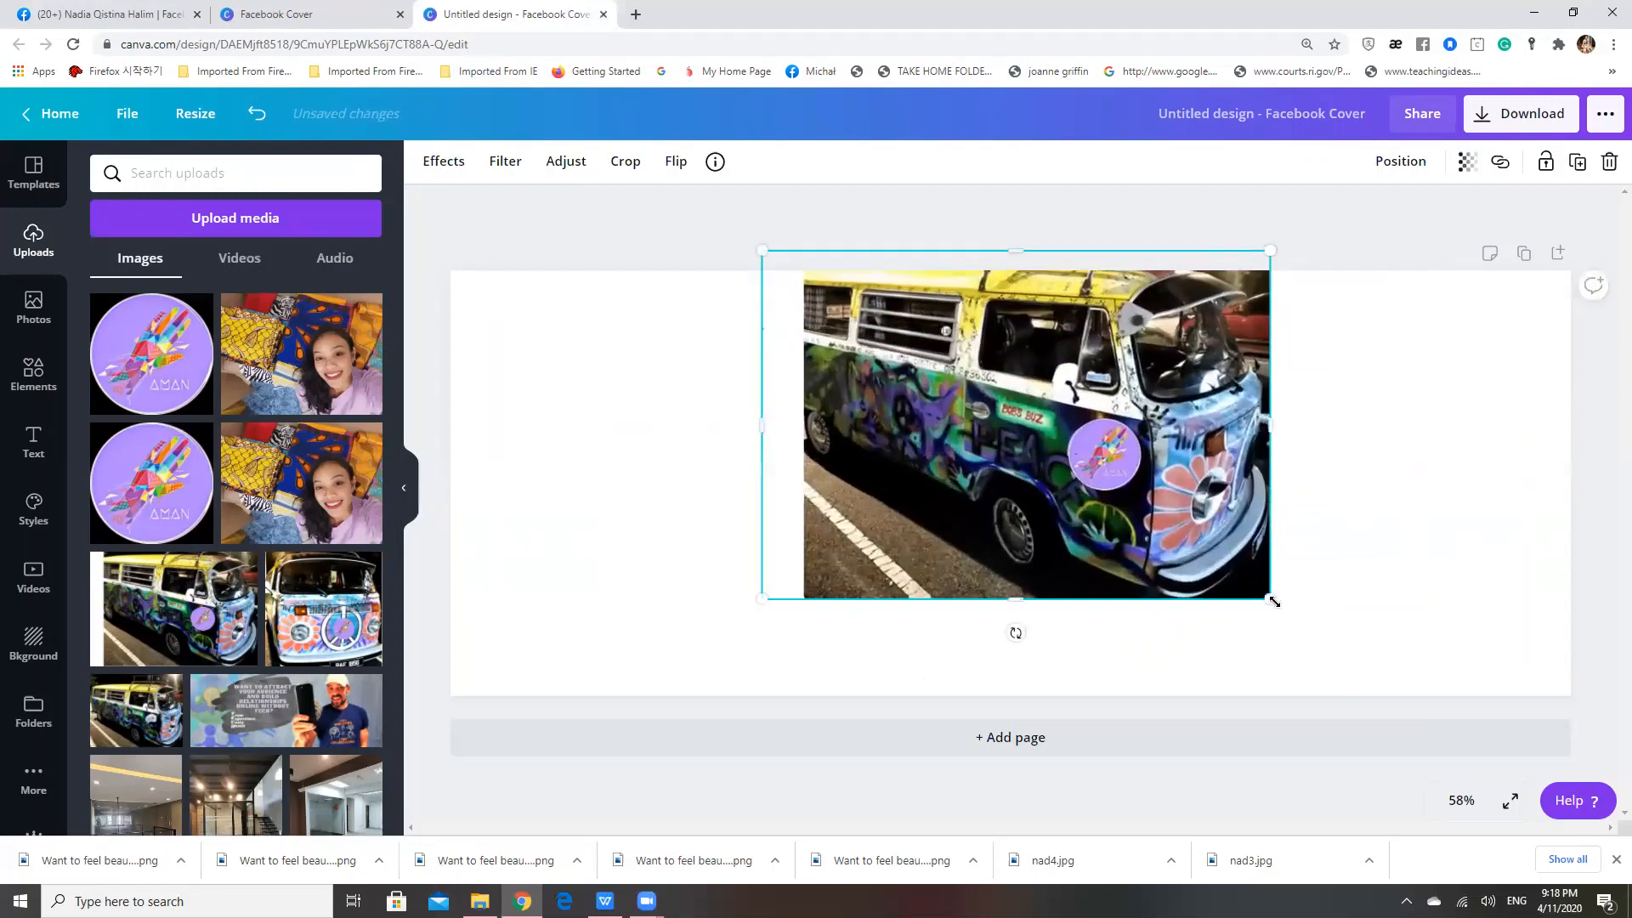
pyautogui.moveTo(1539, 656); pyautogui.dragTo(1607, 718)
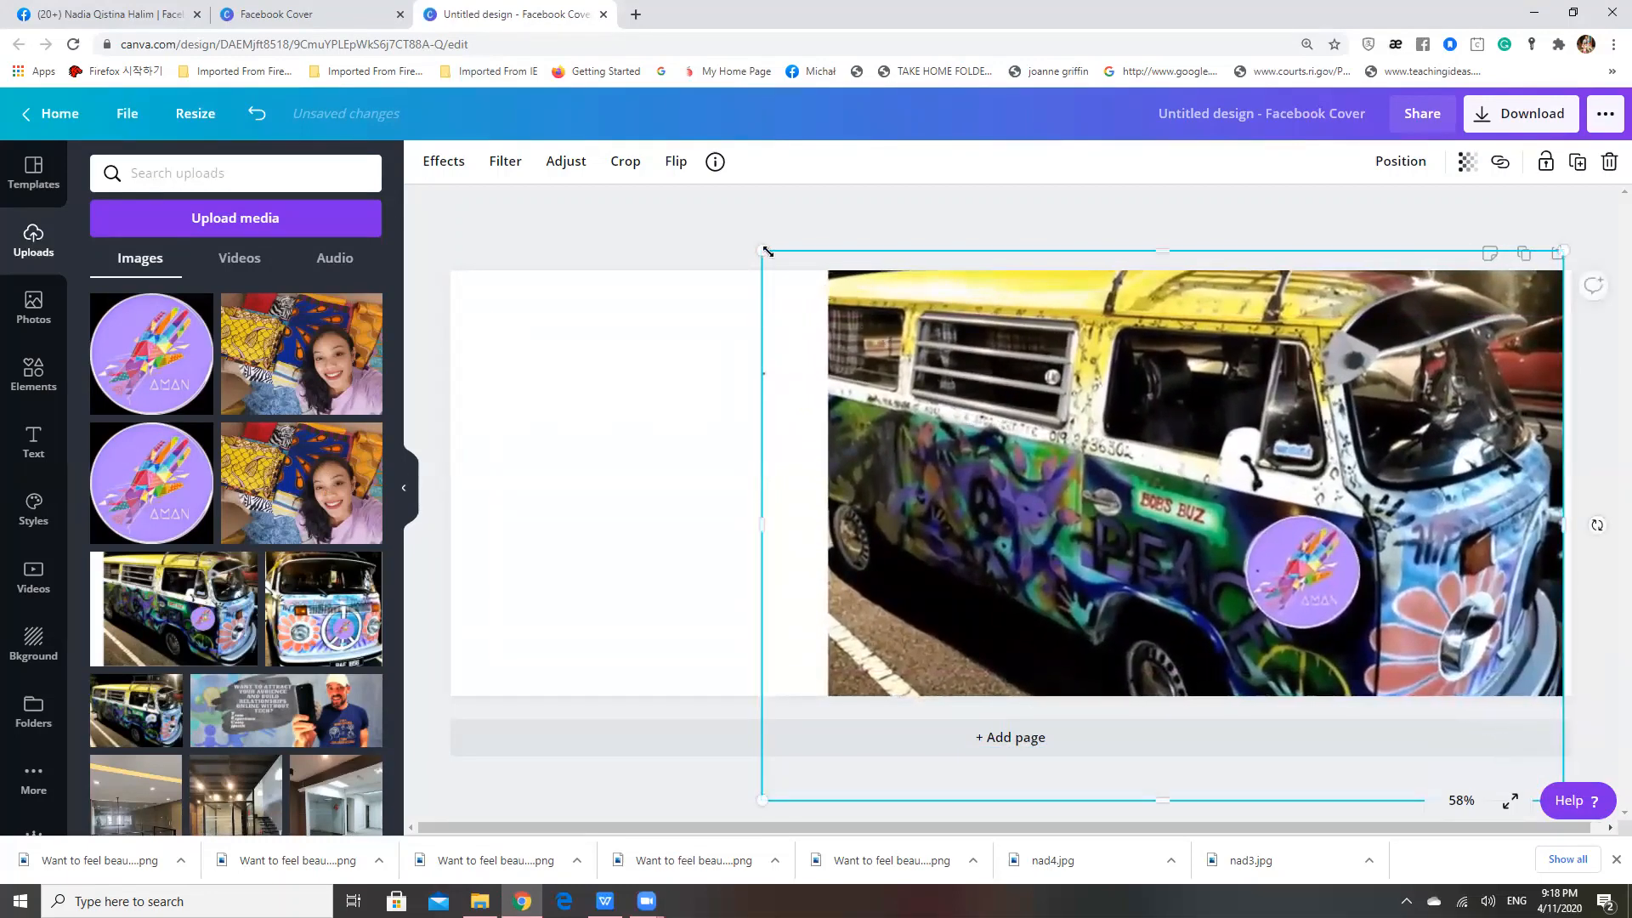
pyautogui.moveTo(759, 246); pyautogui.dragTo(741, 236)
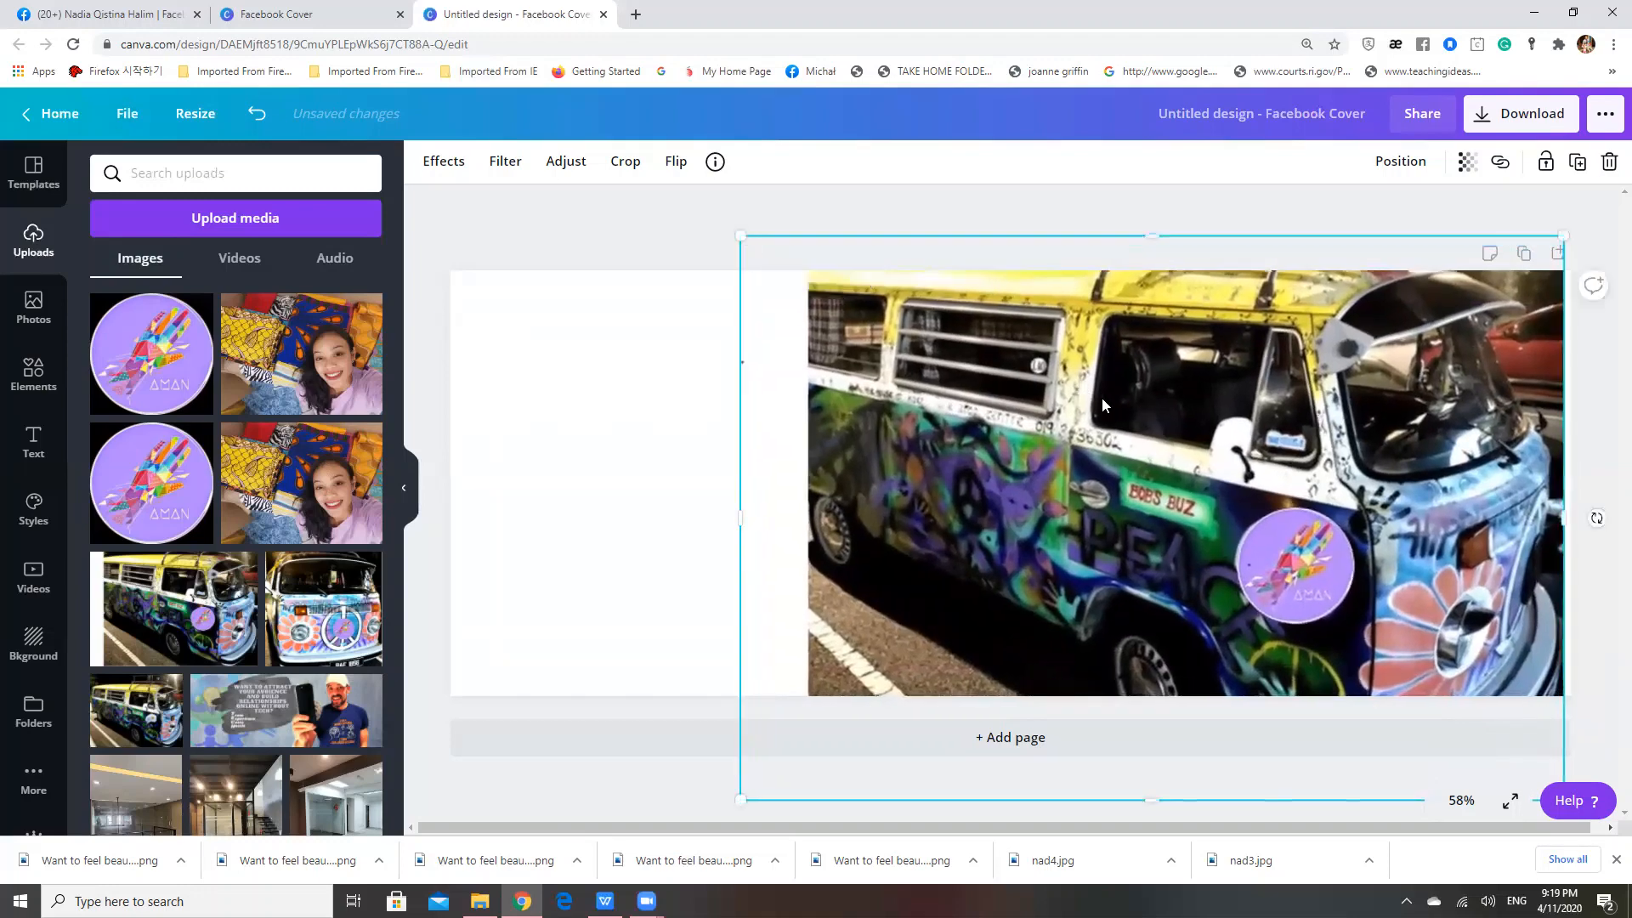
pyautogui.moveTo(1114, 403); pyautogui.dragTo(1115, 403)
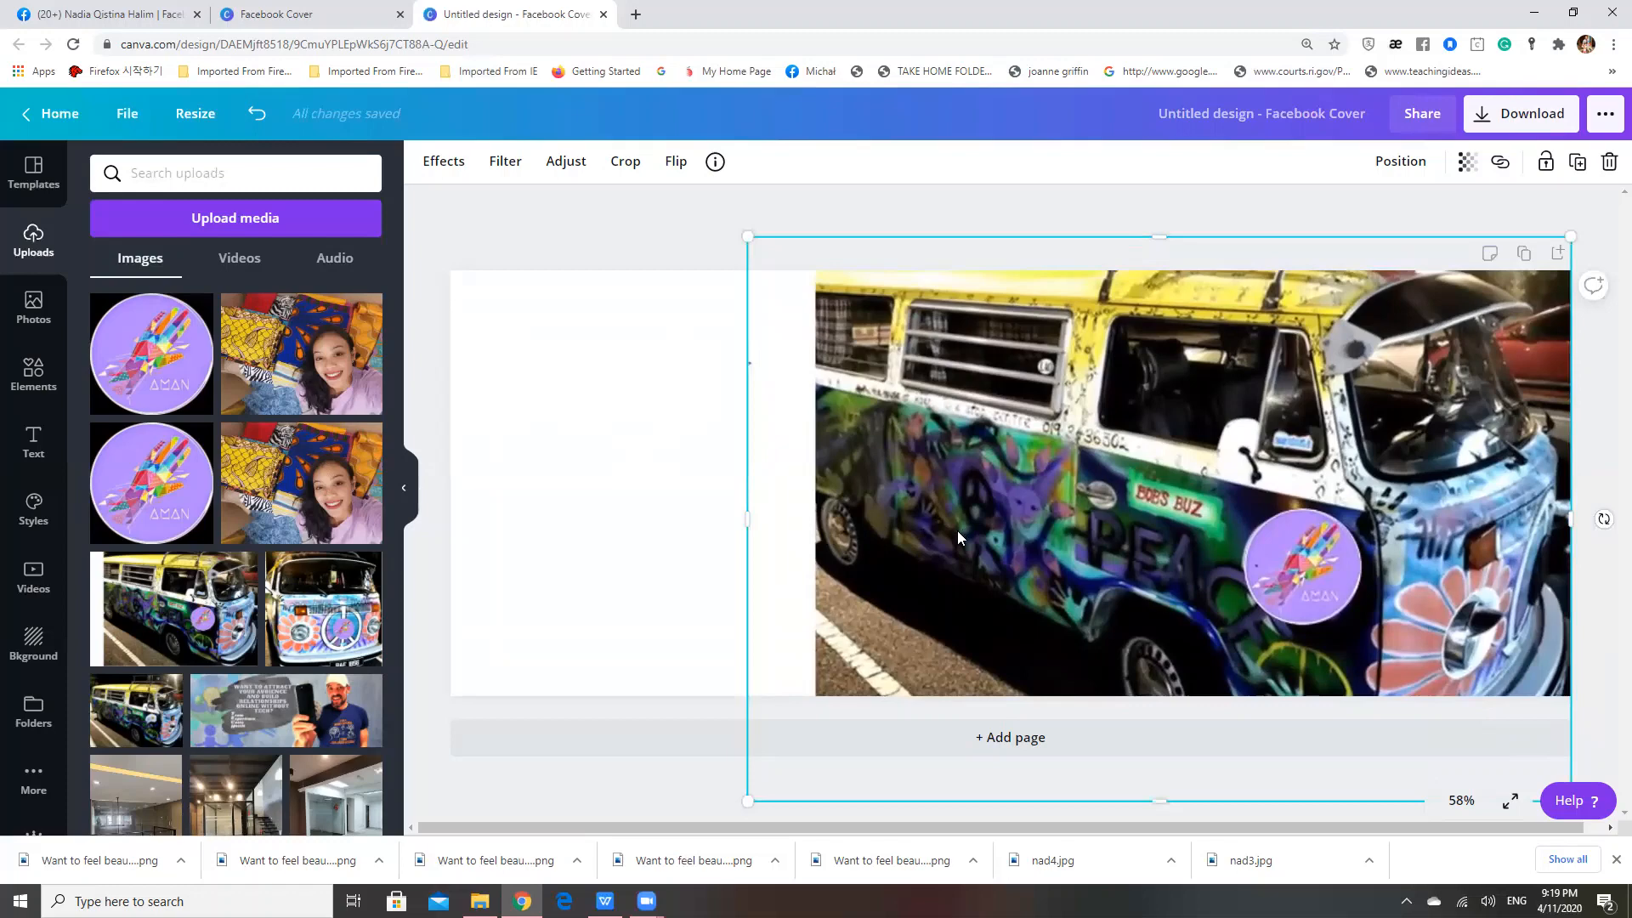
# Enlarge the van photo further and crop away its upper part, aligning it with the cover's top edge
pyautogui.moveTo(749, 802)
pyautogui.mouseDown()
pyautogui.moveTo(736, 809)
pyautogui.moveTo(805, 728)
pyautogui.moveTo(788, 762)
pyautogui.moveTo(728, 790)
pyautogui.moveTo(729, 687)
pyautogui.moveTo(725, 788)
pyautogui.mouseUp()
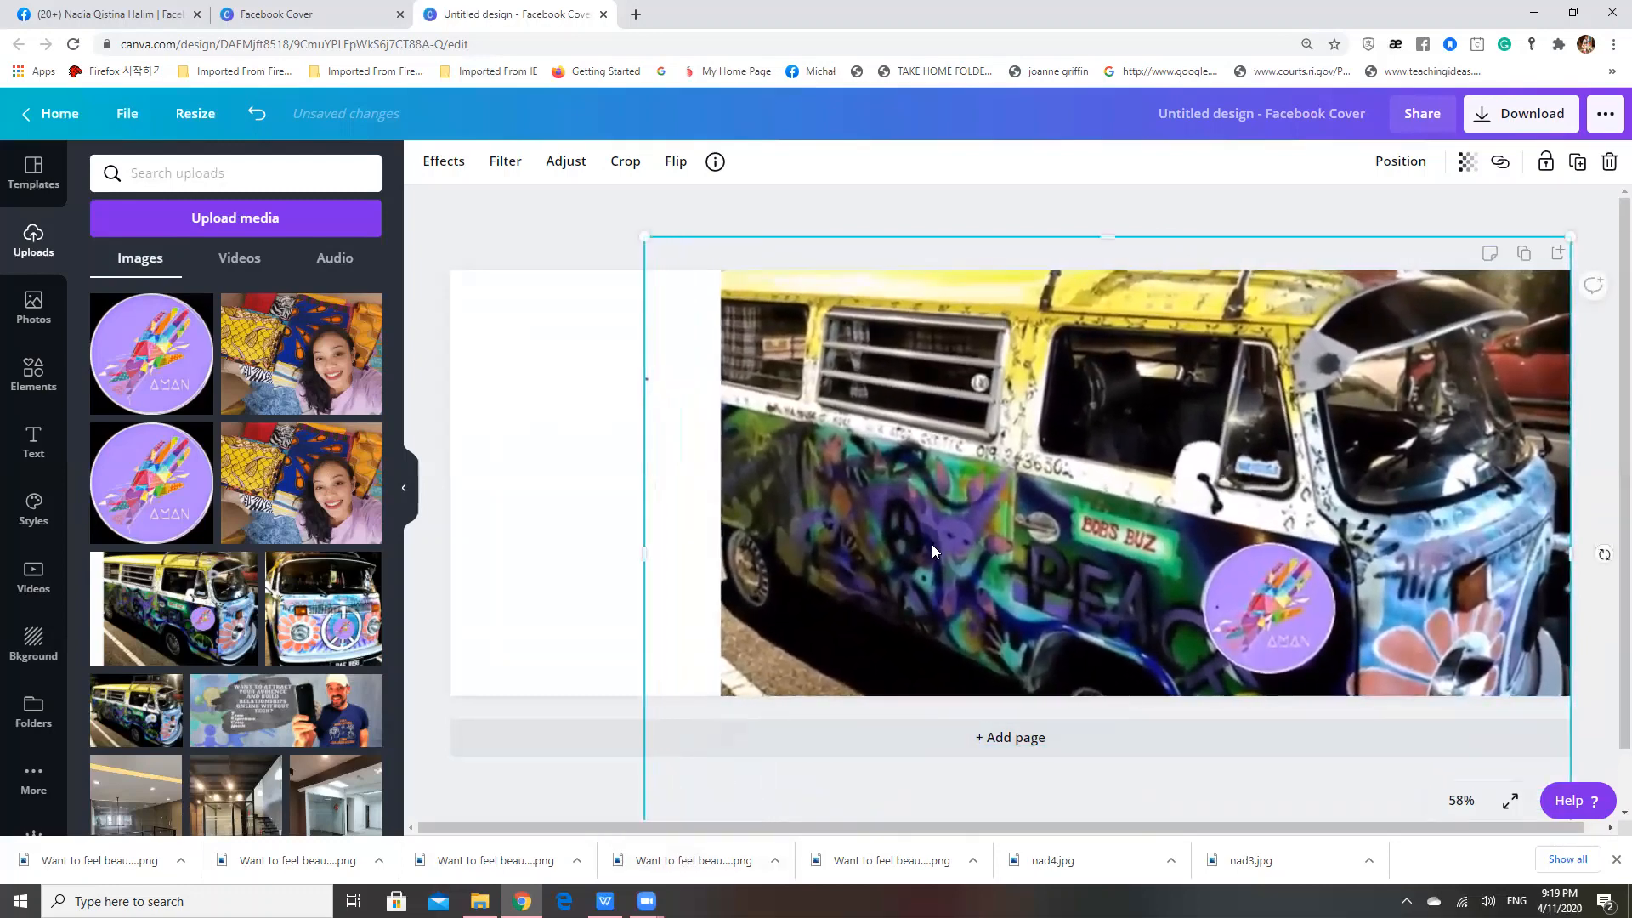
pyautogui.moveTo(1102, 371); pyautogui.dragTo(1043, 363)
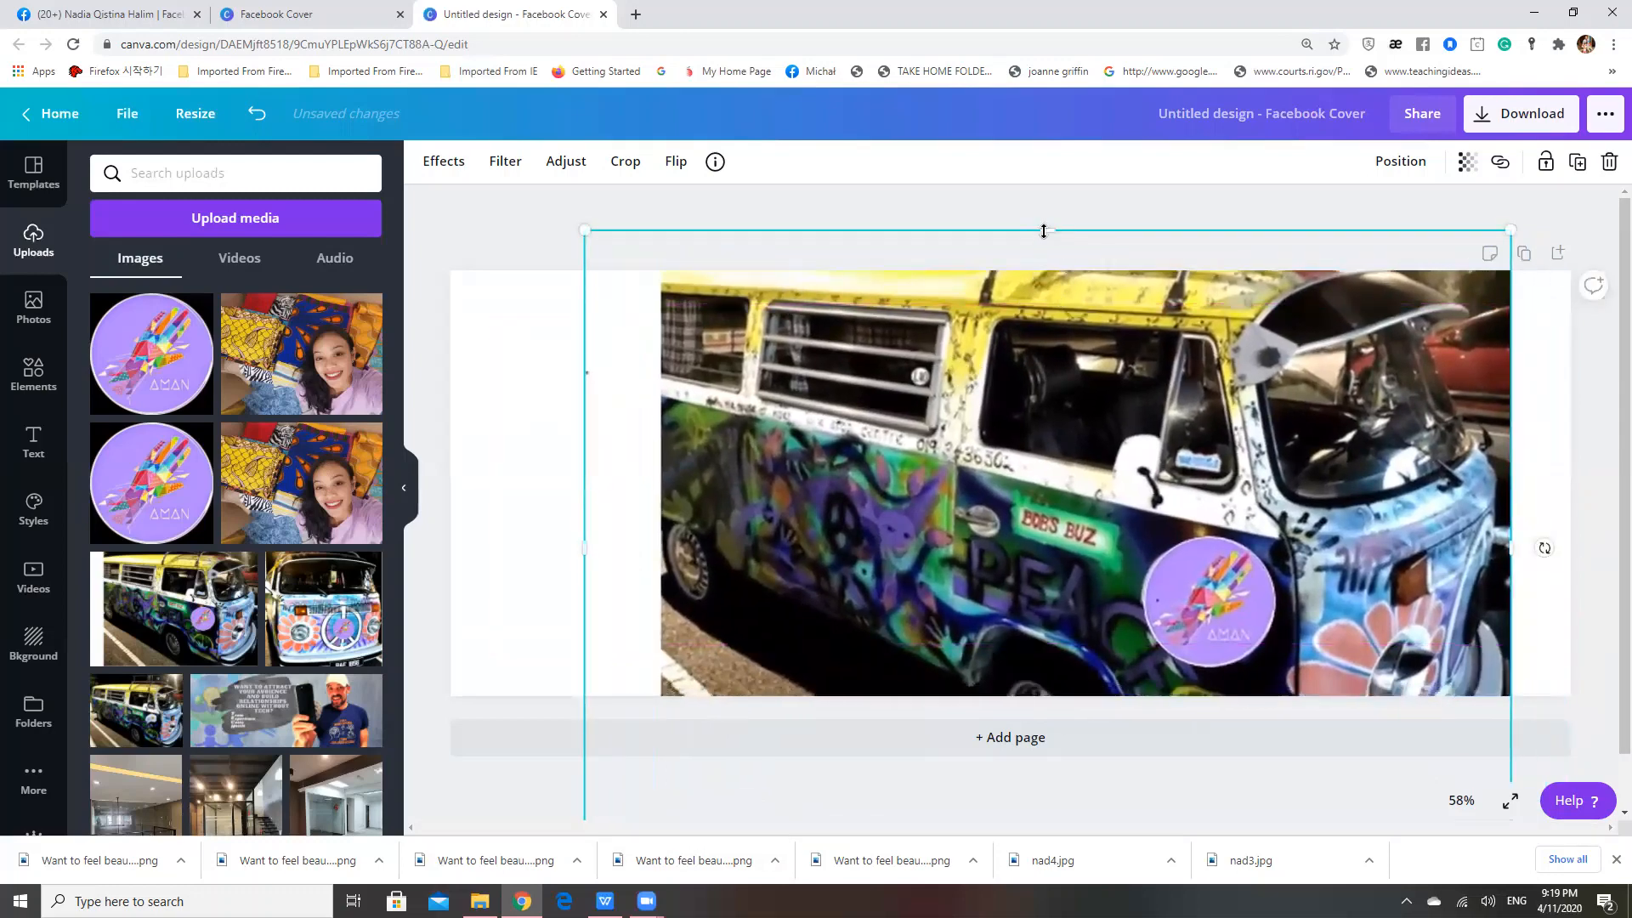
pyautogui.moveTo(1047, 232); pyautogui.dragTo(1057, 467)
pyautogui.moveTo(1045, 538); pyautogui.dragTo(1046, 343)
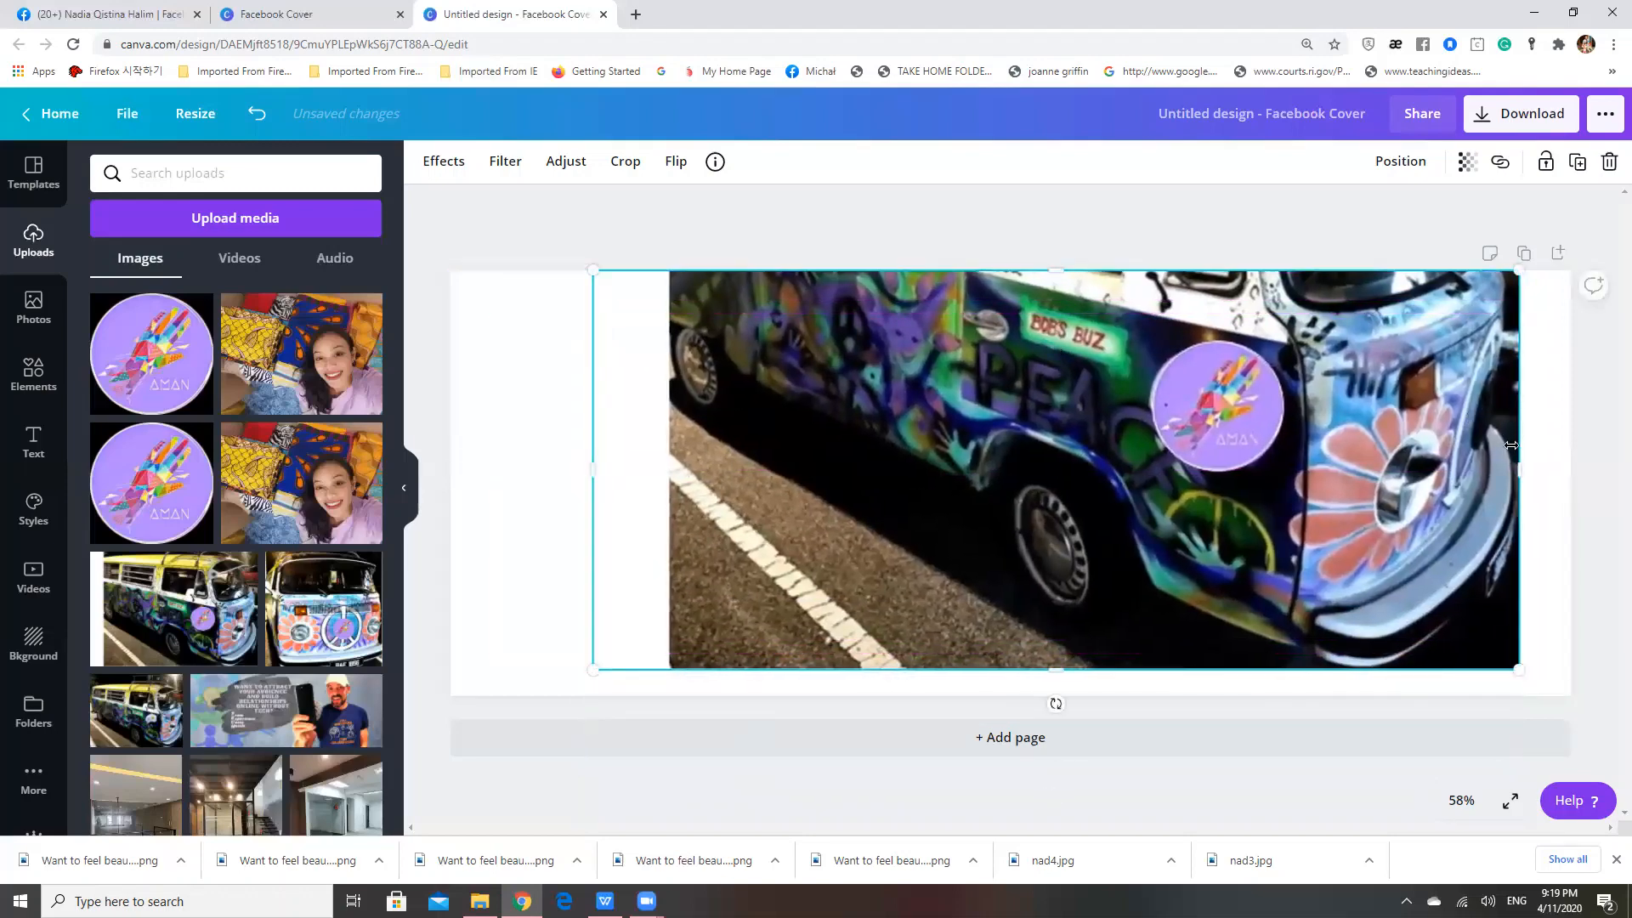
# Crop the van photo's right side and bottom, and enlarge it against the cover's right edge
pyautogui.moveTo(1518, 470); pyautogui.dragTo(1455, 470)
pyautogui.moveTo(1076, 490); pyautogui.dragTo(1194, 491)
pyautogui.moveTo(657, 697); pyautogui.dragTo(555, 749)
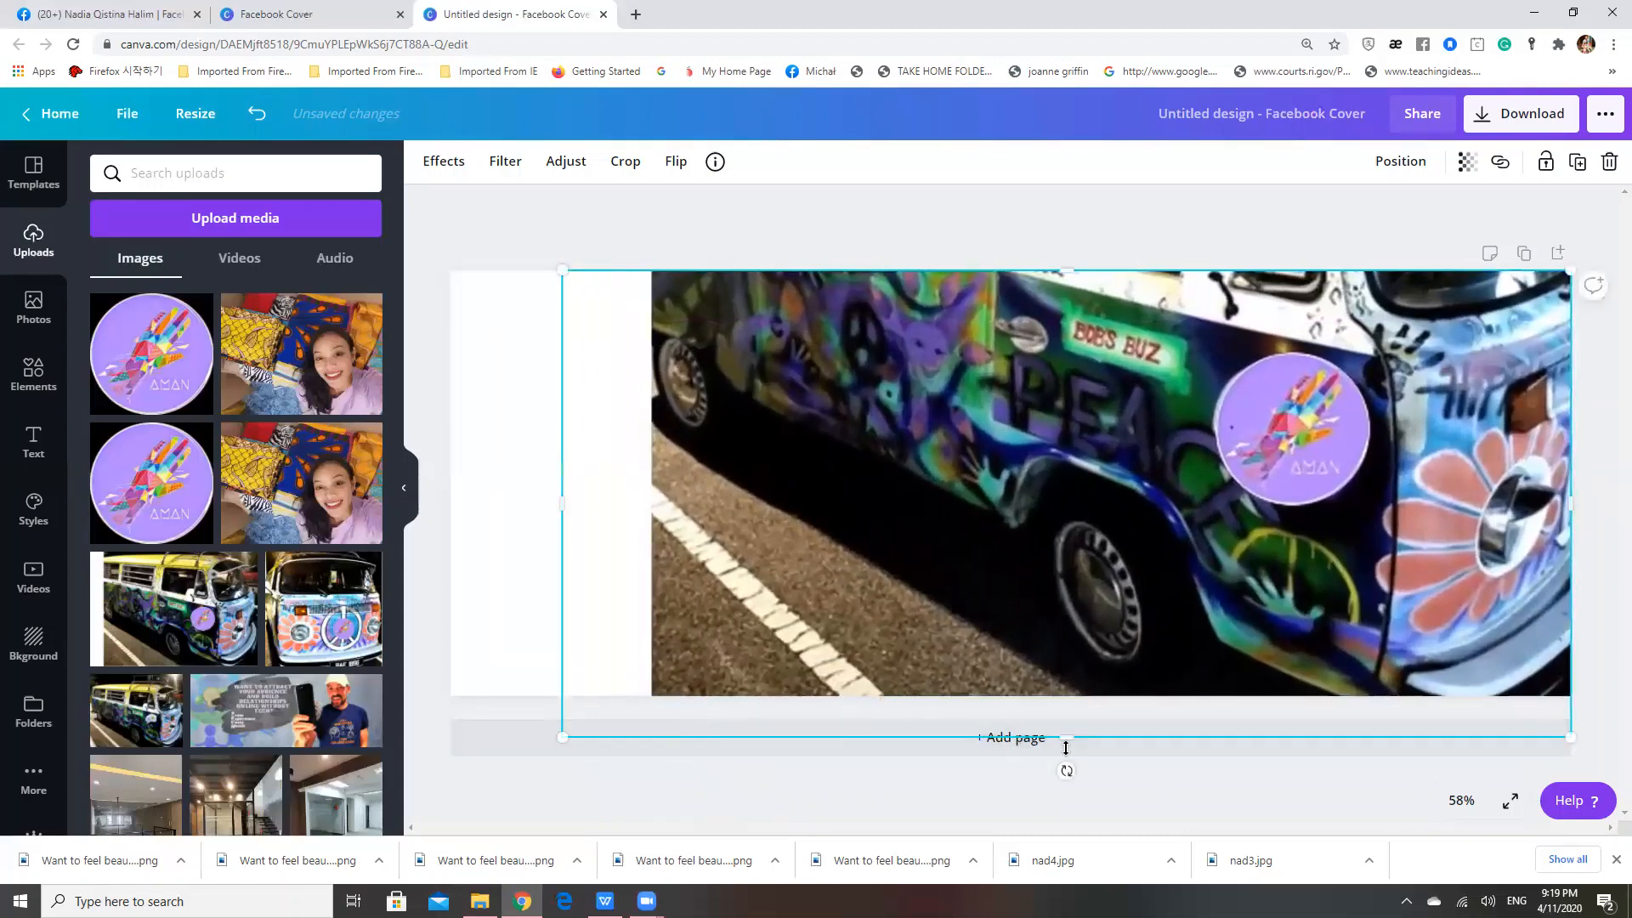
pyautogui.moveTo(1068, 739); pyautogui.dragTo(1068, 687)
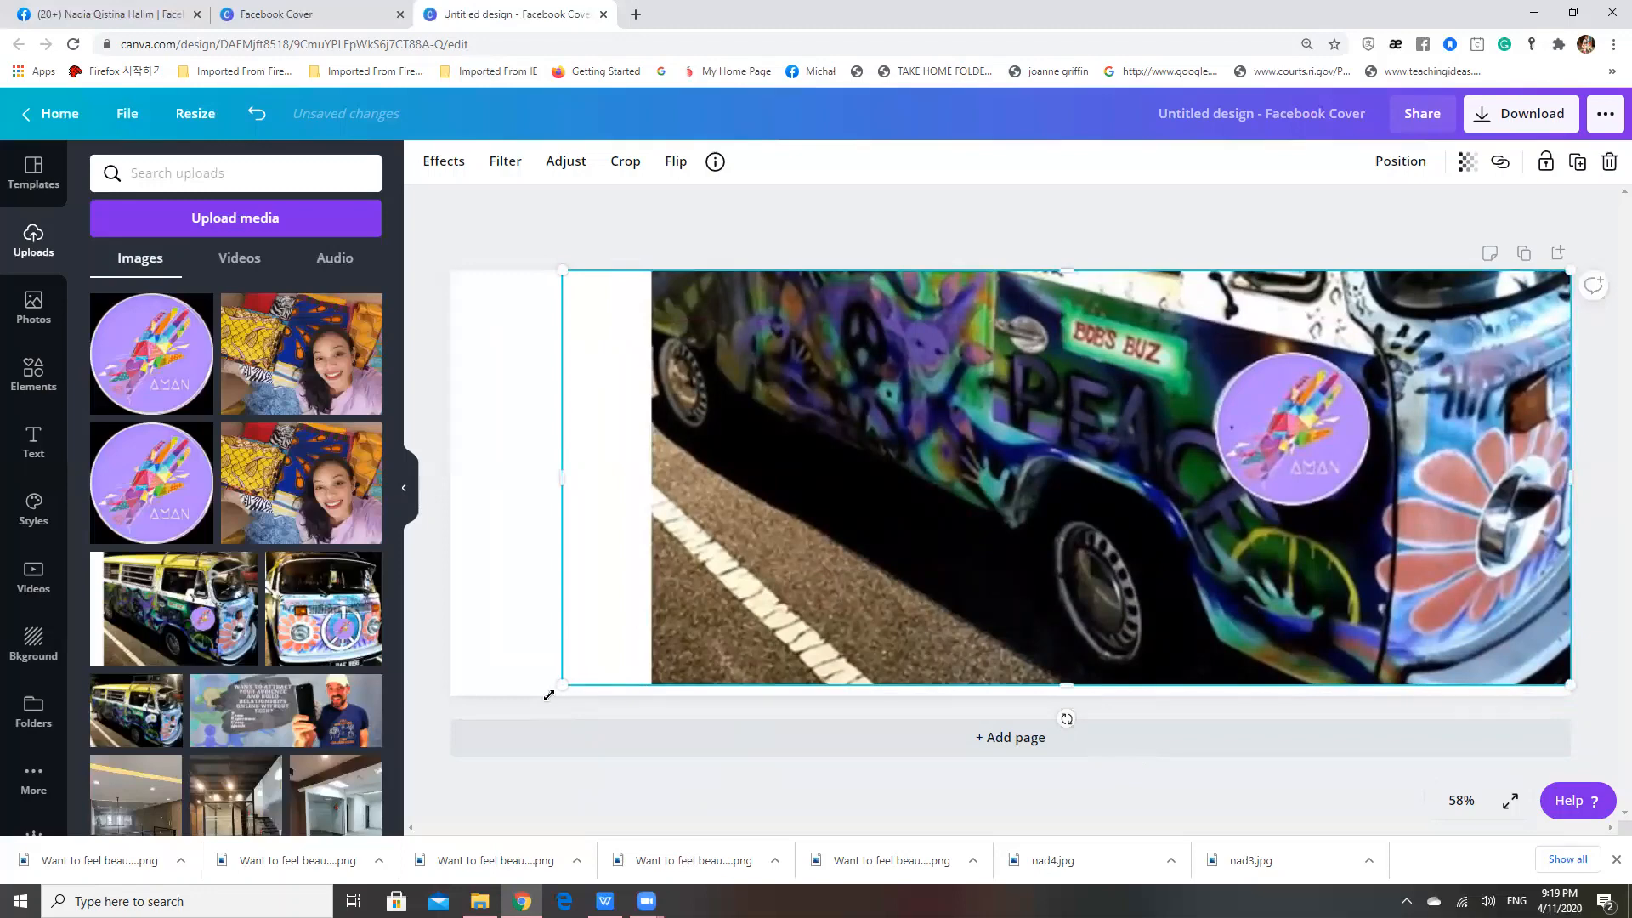
# Widen the van photo across most of the cover and crop its left side to remove the white strip
pyautogui.moveTo(550, 695); pyautogui.dragTo(510, 736)
pyautogui.moveTo(501, 738); pyautogui.dragTo(472, 737)
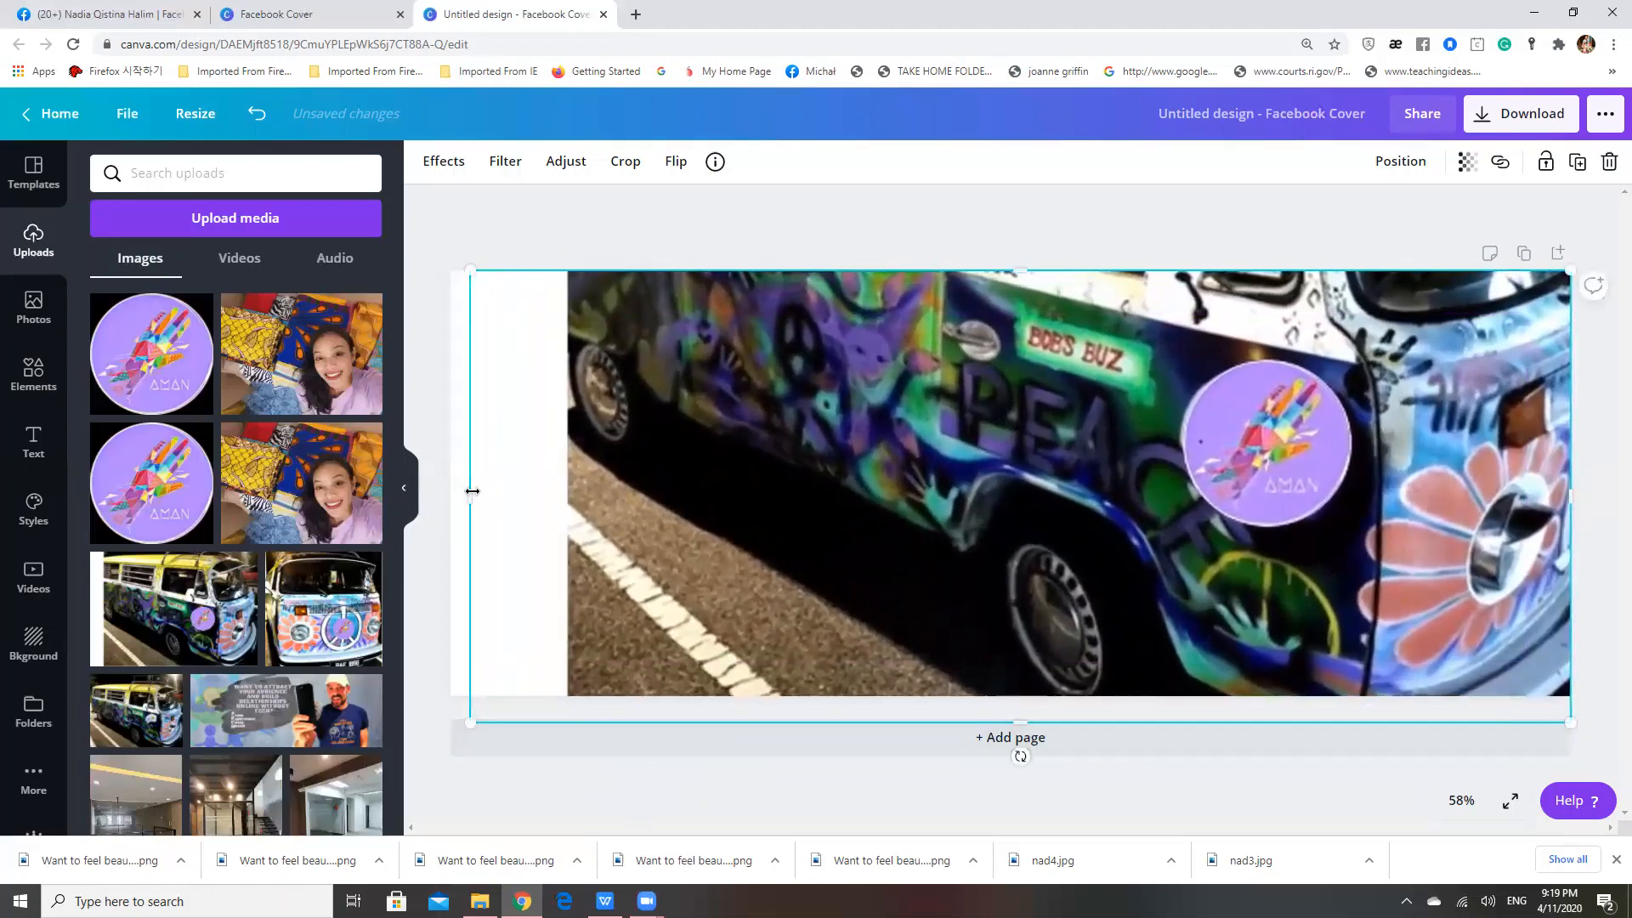
pyautogui.moveTo(473, 491); pyautogui.dragTo(753, 462)
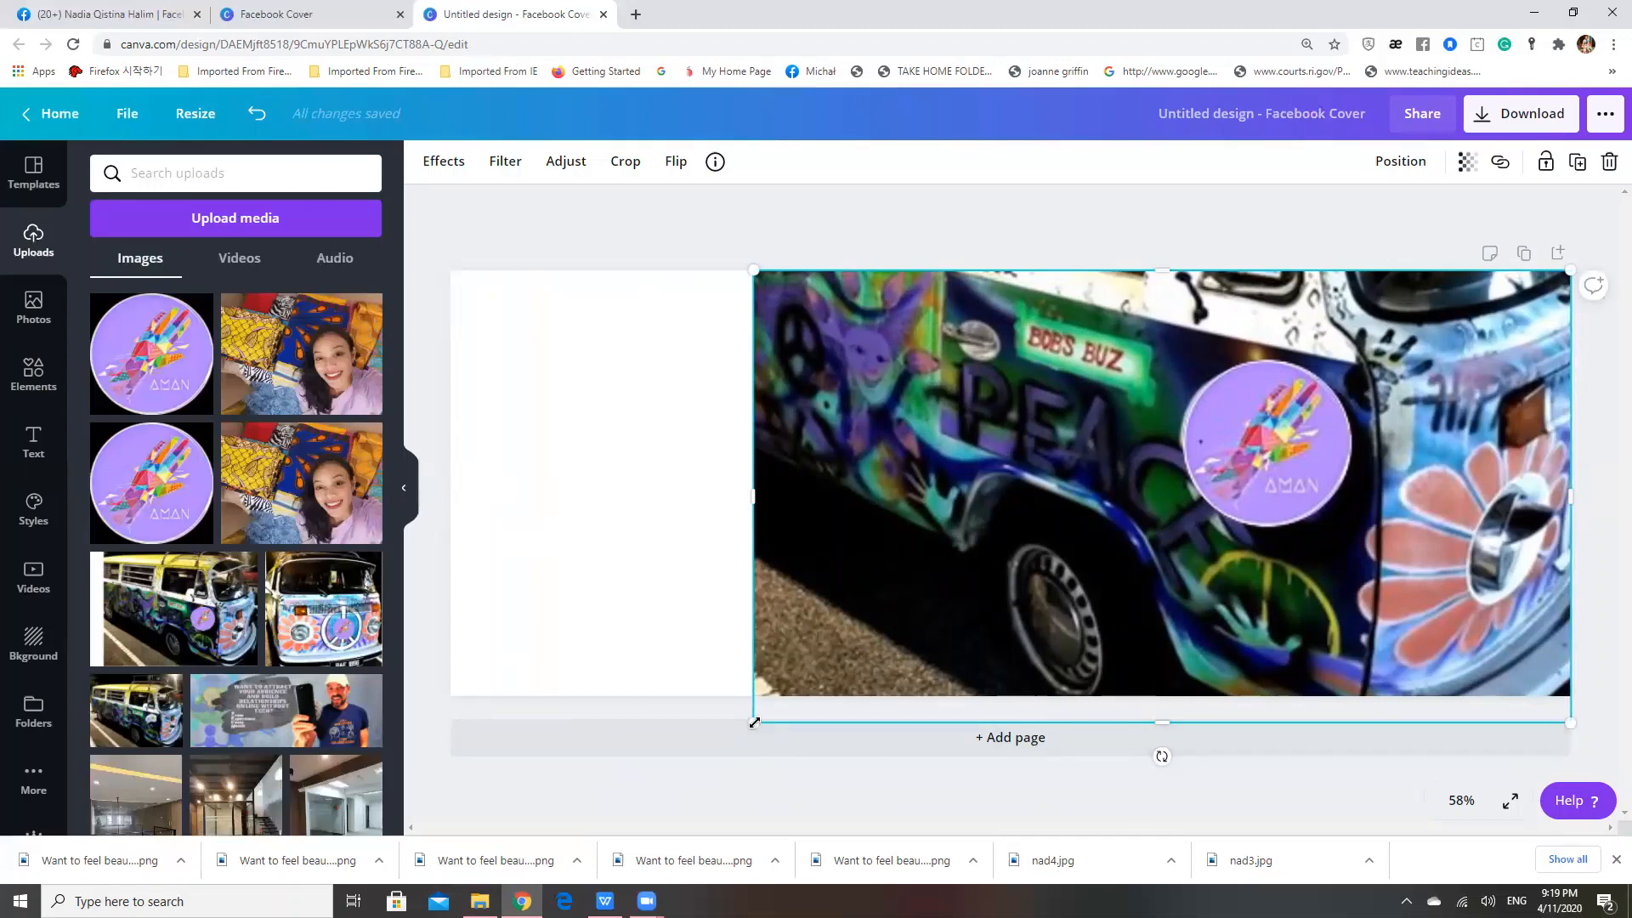
# Enlarge the van photo again, trim its bottom, and move it down and right to meet the cover's bottom edge
pyautogui.moveTo(754, 723); pyautogui.dragTo(711, 746)
pyautogui.moveTo(1107, 717); pyautogui.dragTo(1087, 629)
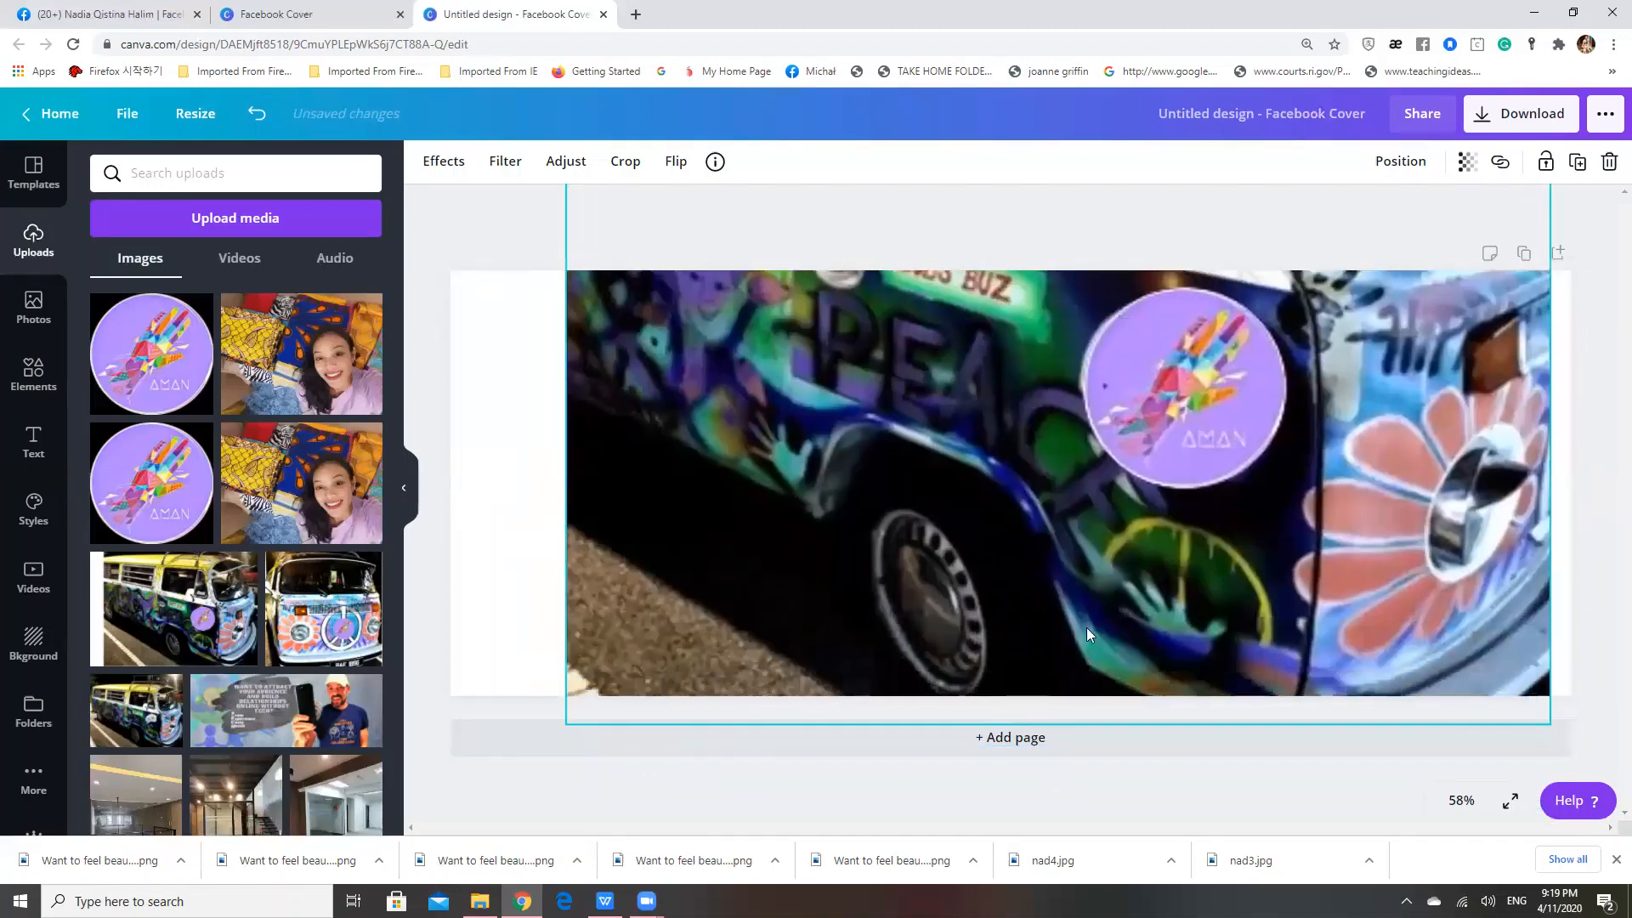
pyautogui.moveTo(1056, 724); pyautogui.dragTo(1056, 672)
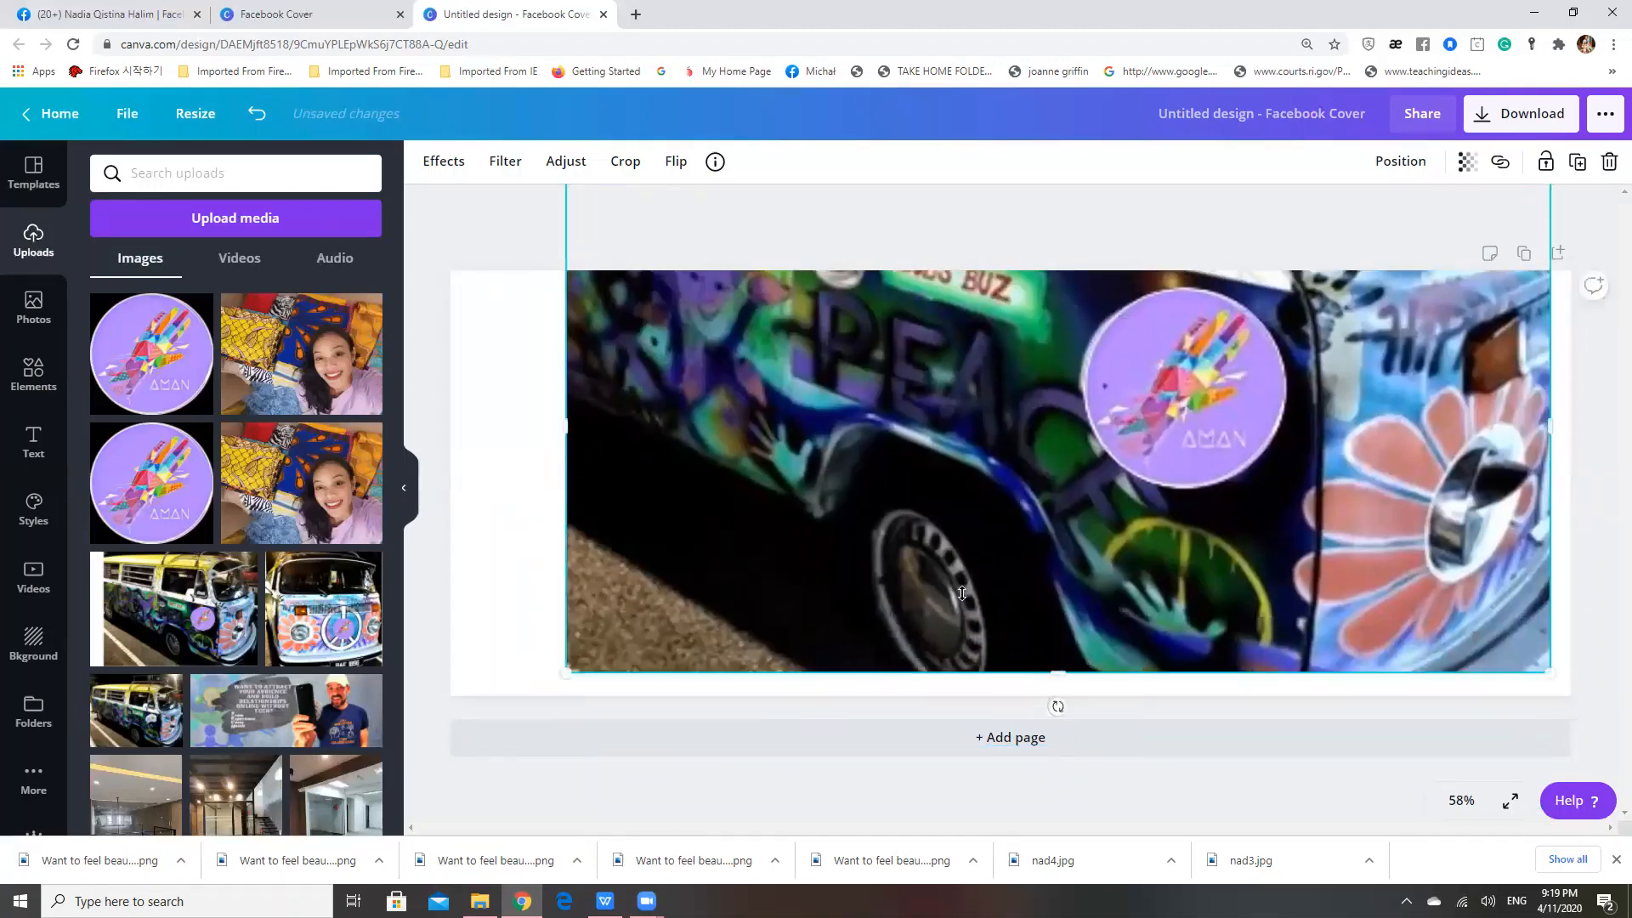
pyautogui.moveTo(1014, 567); pyautogui.dragTo(1025, 585)
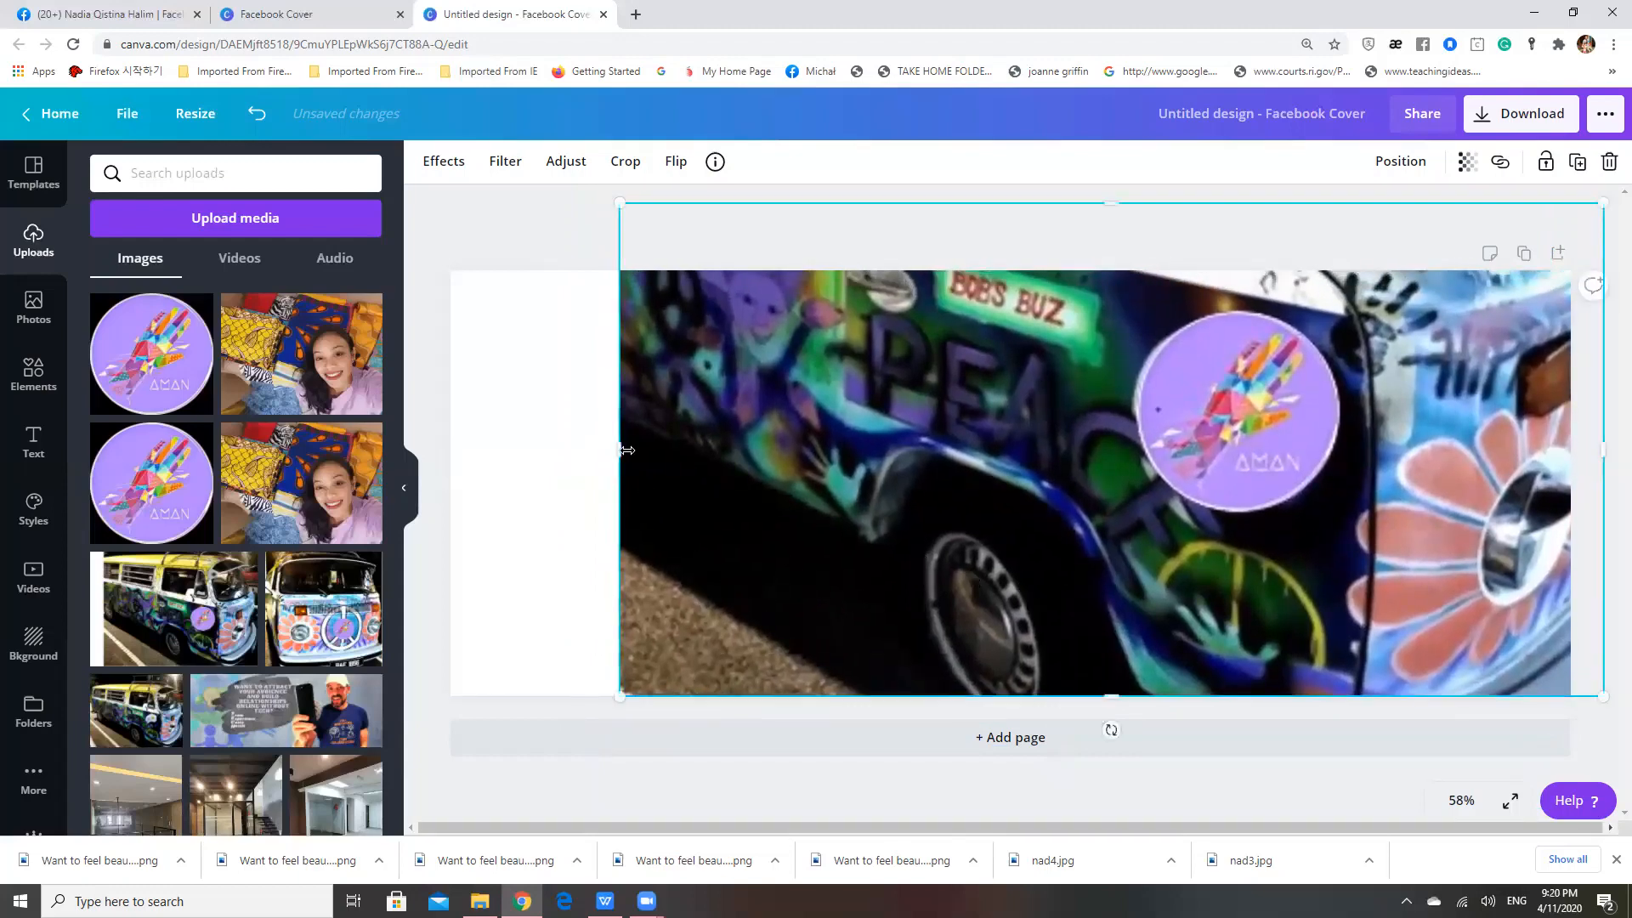
# Crop more off the van photo's left side and trim its upper part down to the cover's top edge
pyautogui.moveTo(634, 447); pyautogui.dragTo(711, 449)
pyautogui.click(639, 513)
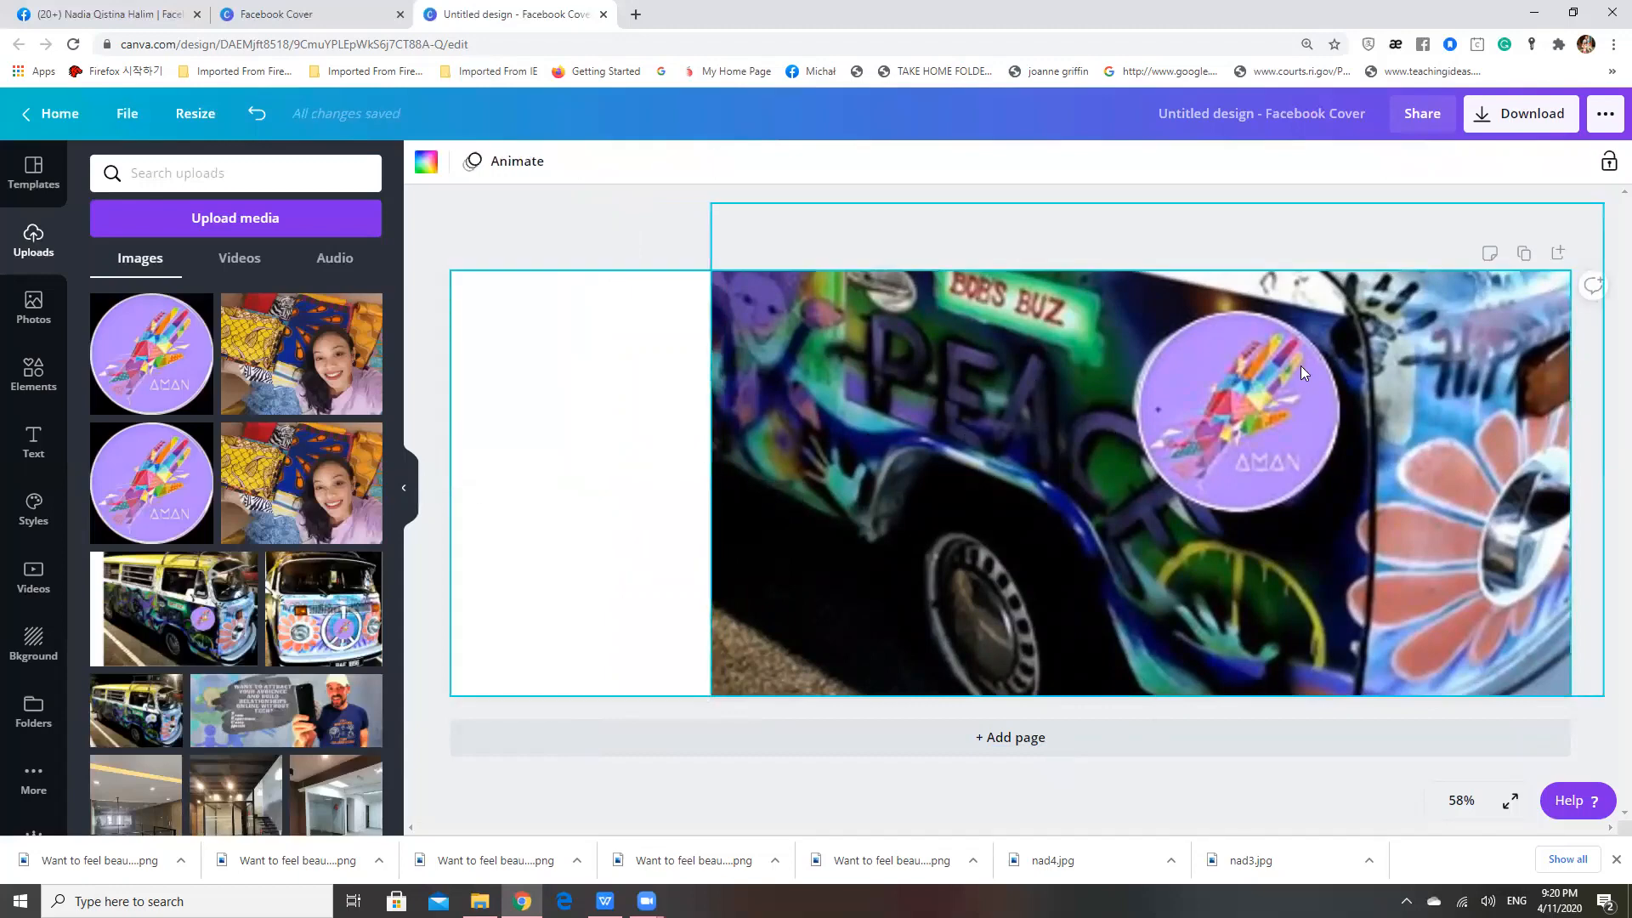
pyautogui.click(1207, 304)
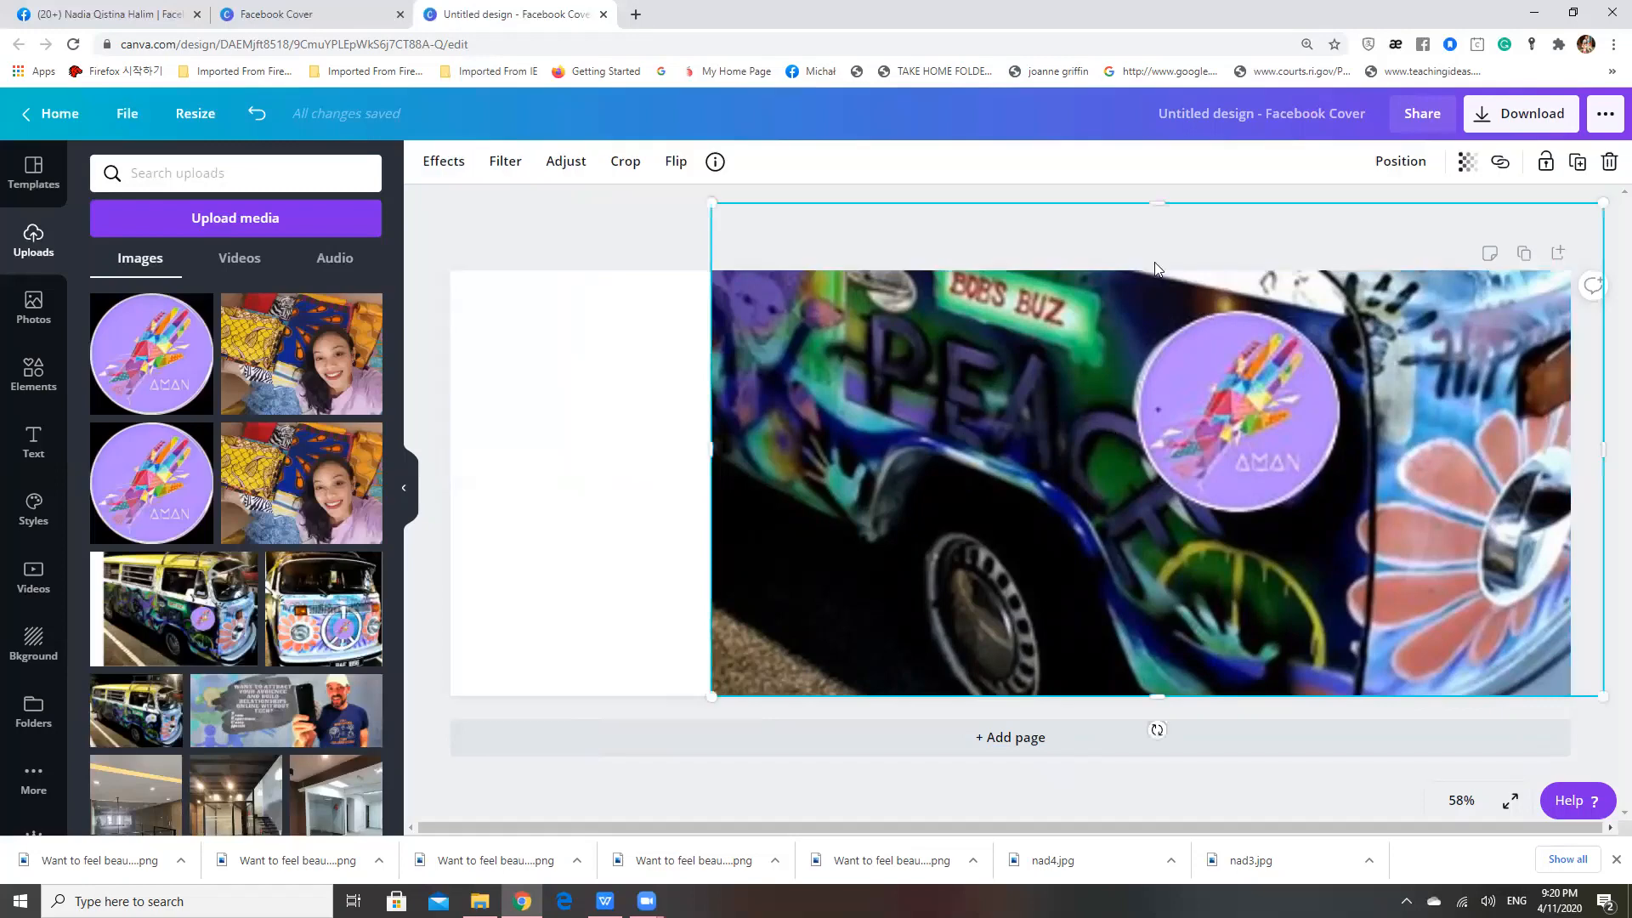
pyautogui.moveTo(1154, 221); pyautogui.dragTo(1156, 274)
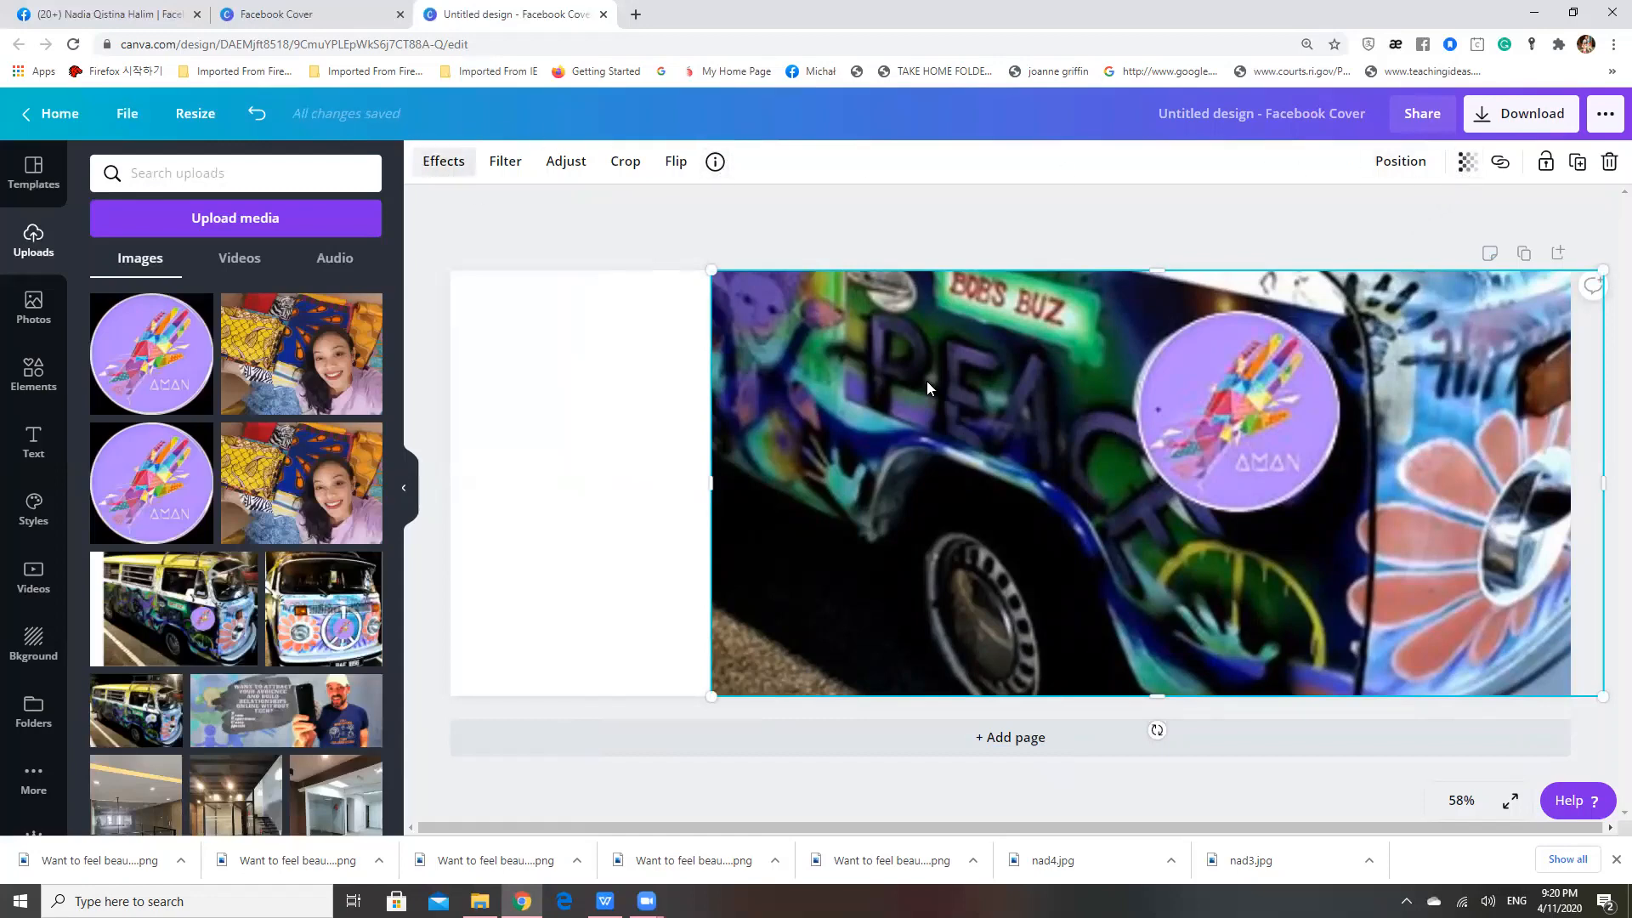
pyautogui.click(1017, 221)
pyautogui.click(1023, 362)
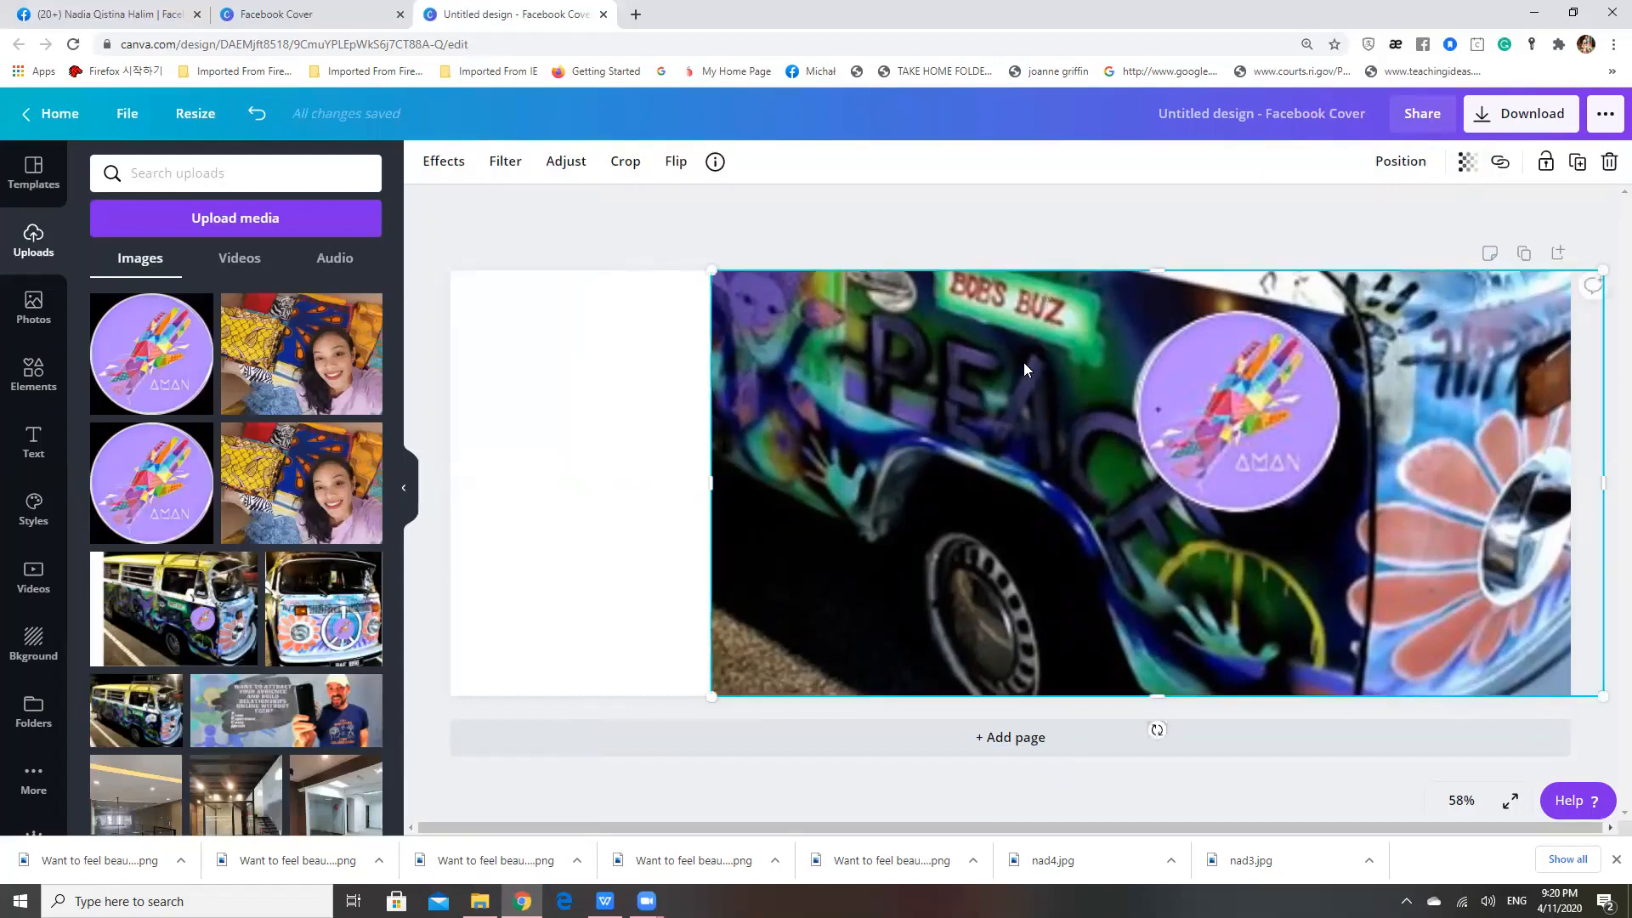
pyautogui.click(1015, 247)
pyautogui.click(1022, 367)
pyautogui.click(651, 245)
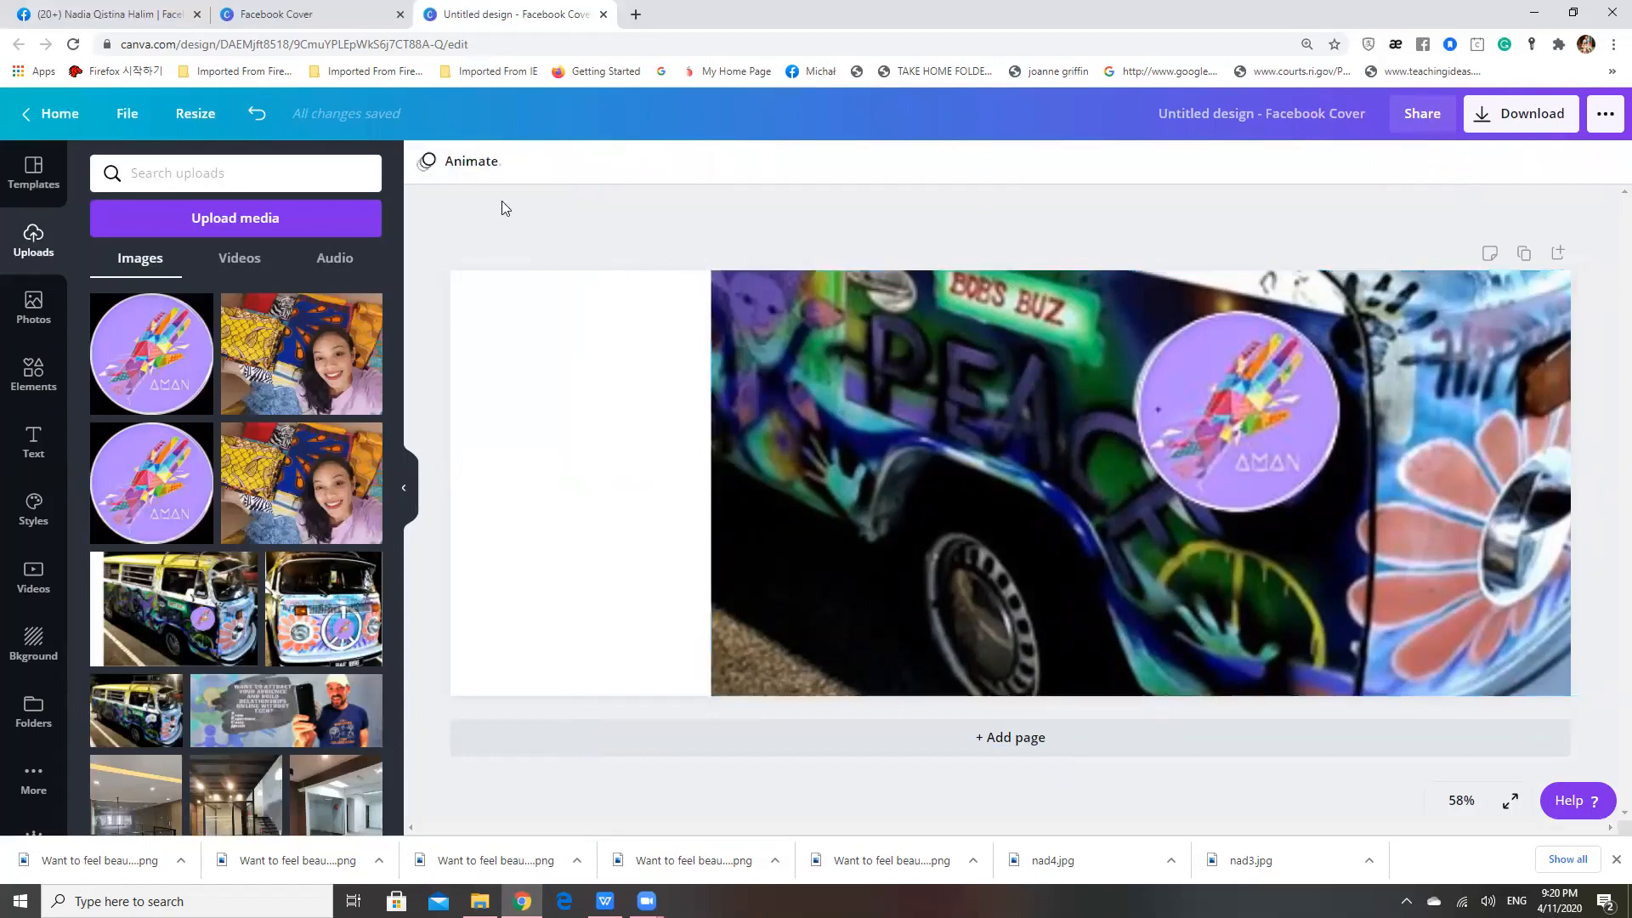
# Set the van photo's transparency to 35
pyautogui.click(940, 393)
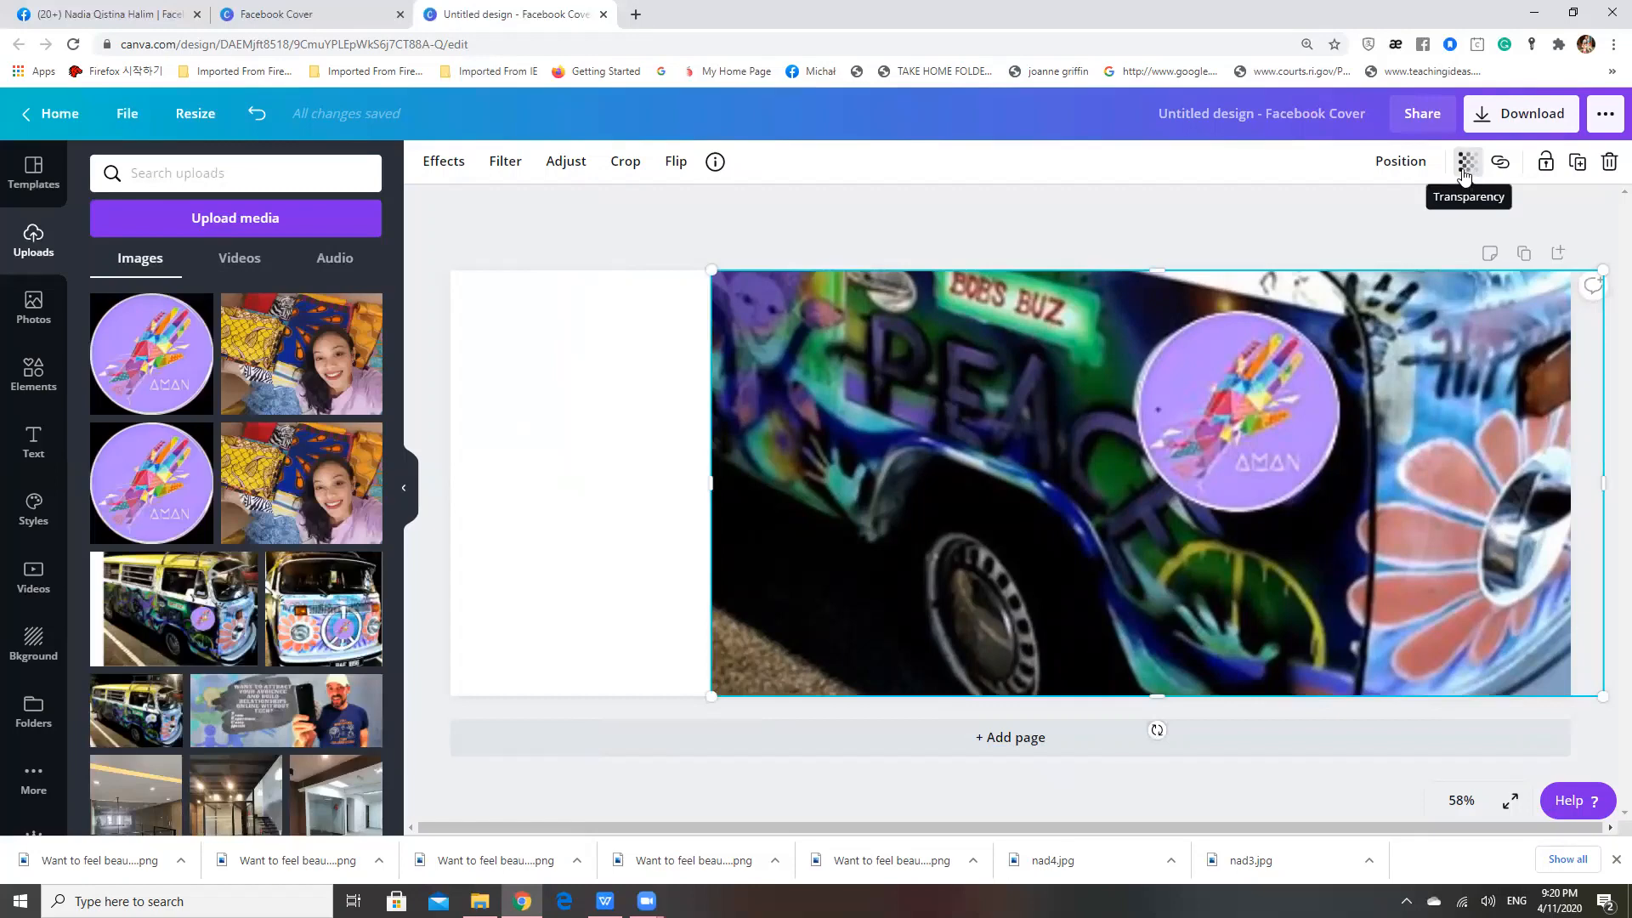
pyautogui.click(1464, 173)
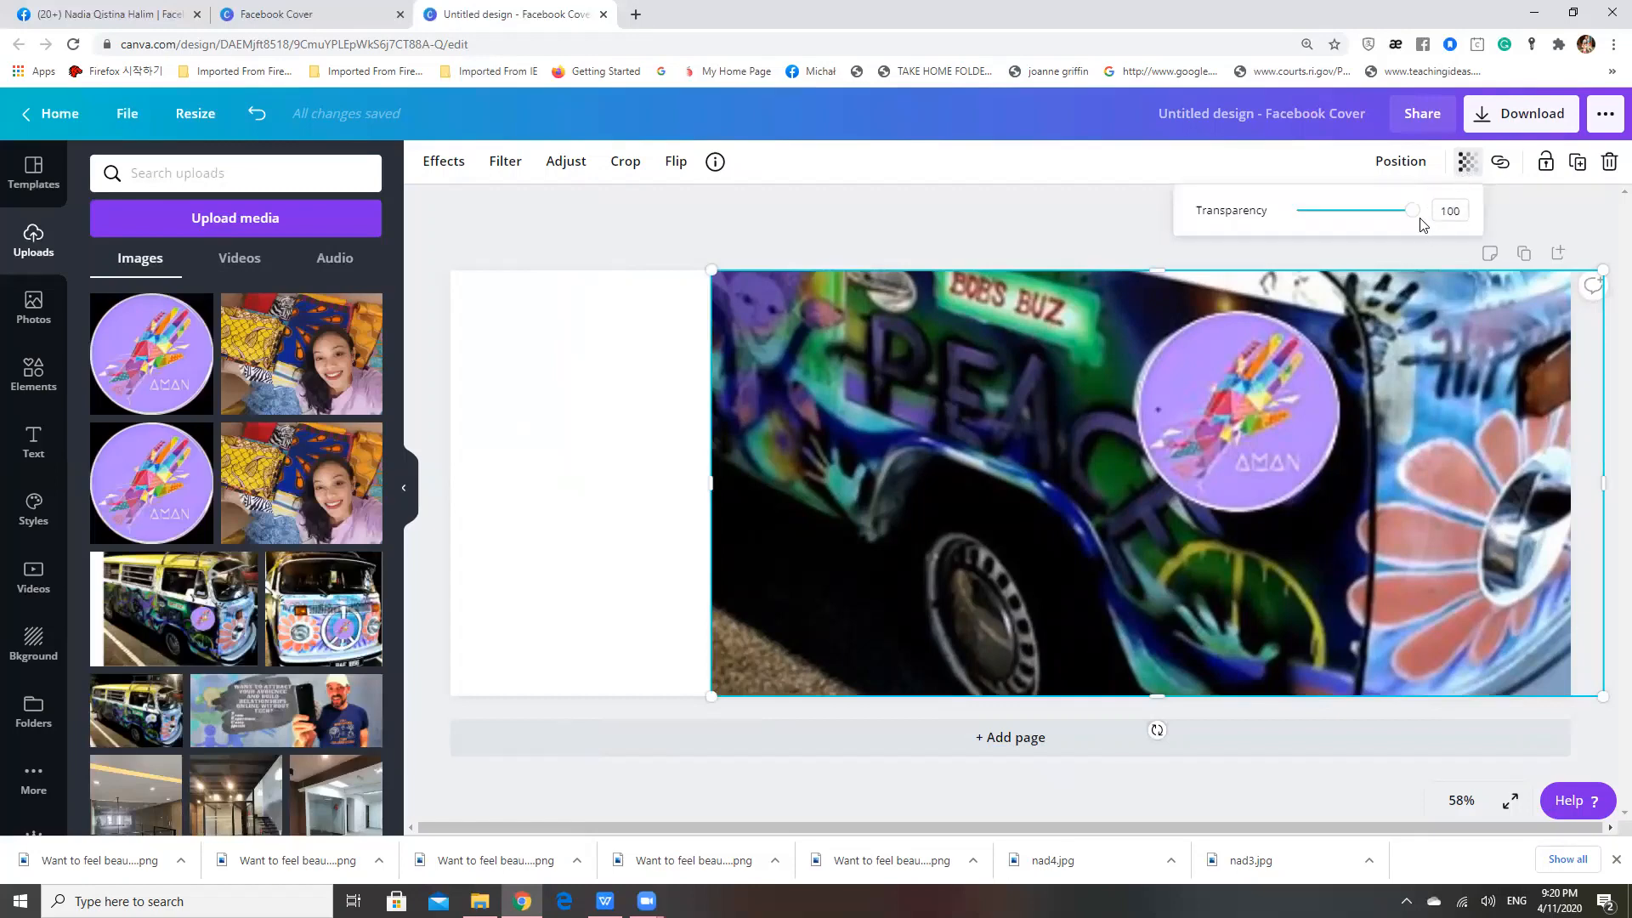
pyautogui.moveTo(1415, 219); pyautogui.dragTo(1338, 231)
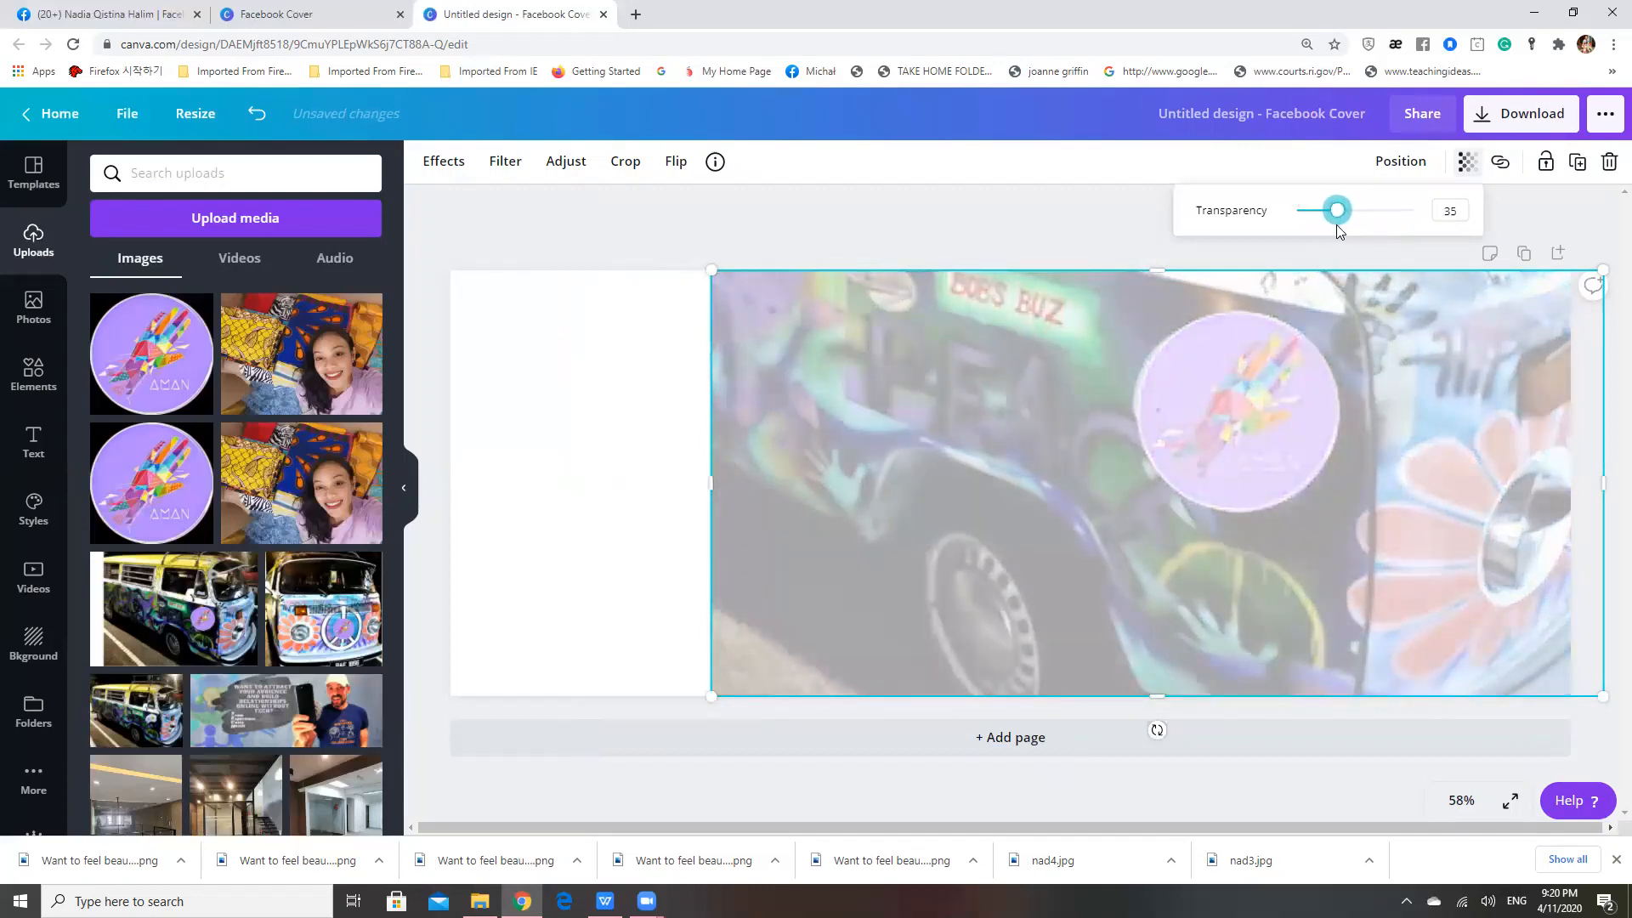
pyautogui.click(590, 241)
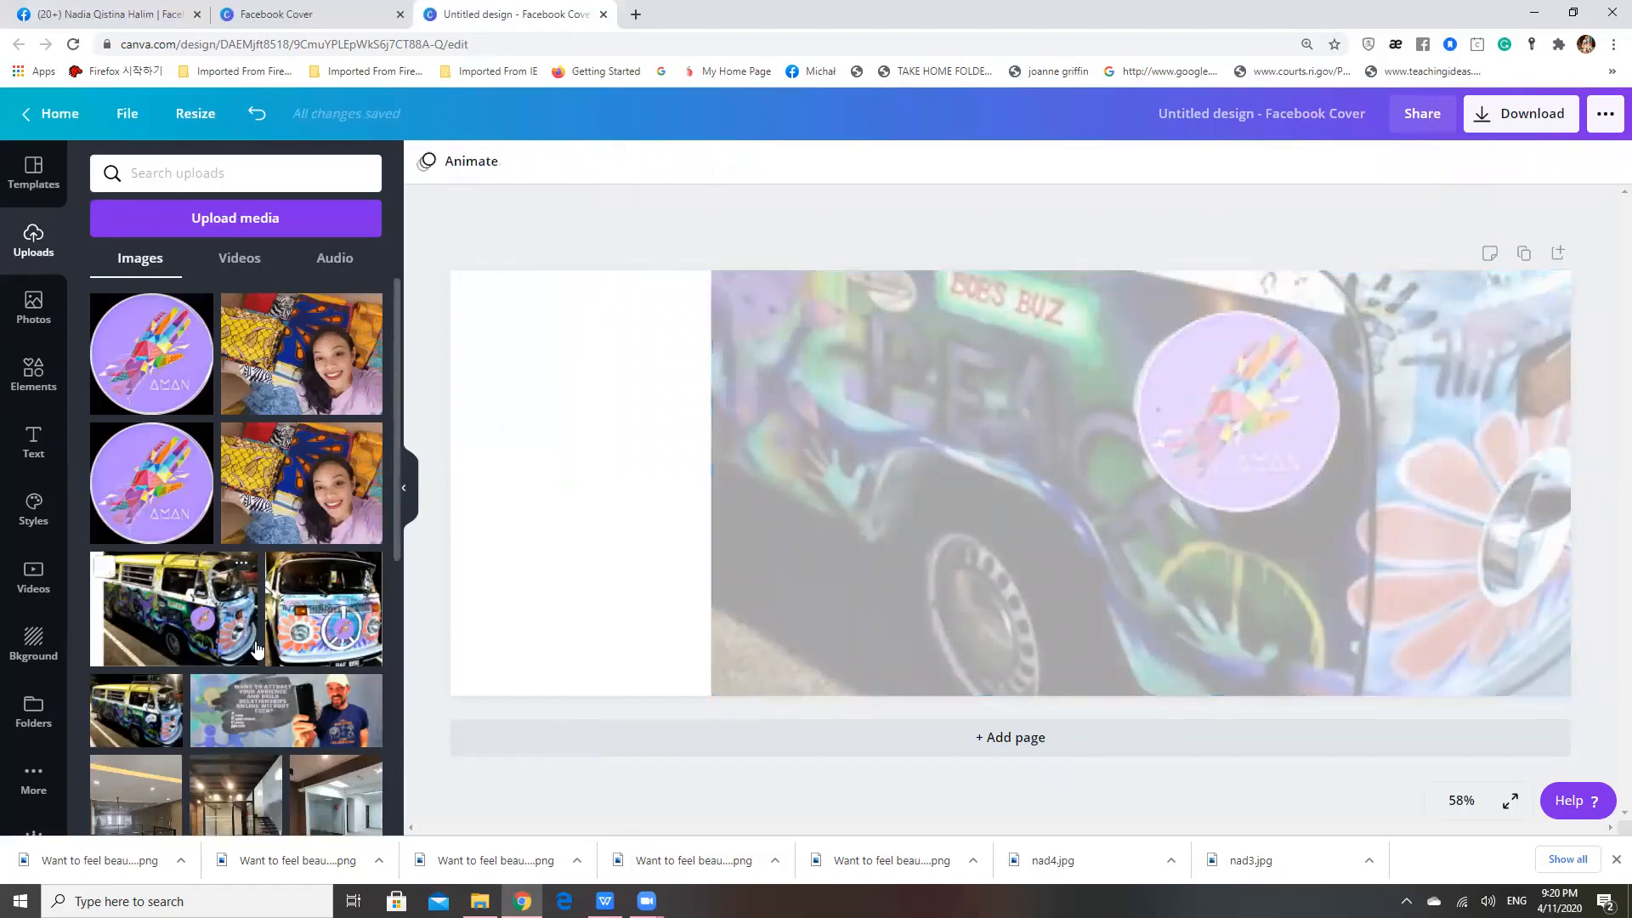
# Add the uploaded hoop earrings photo to the cover, move it over the blank left area and enlarge it
pyautogui.scroll(-6, 163, 546)
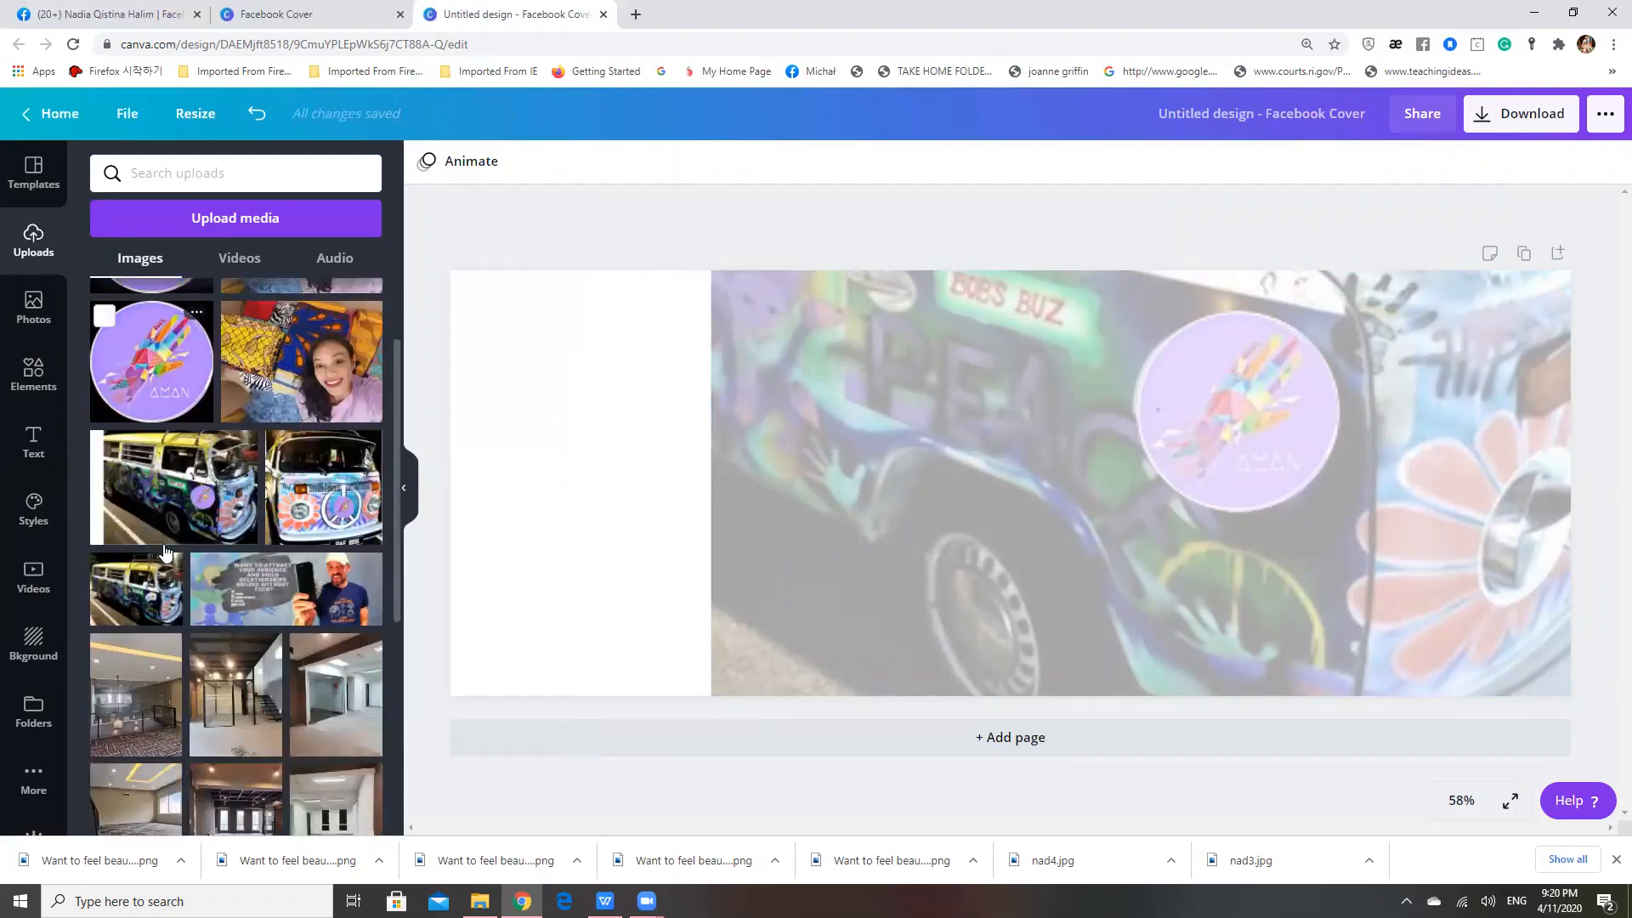
pyautogui.scroll(-5, 163, 547)
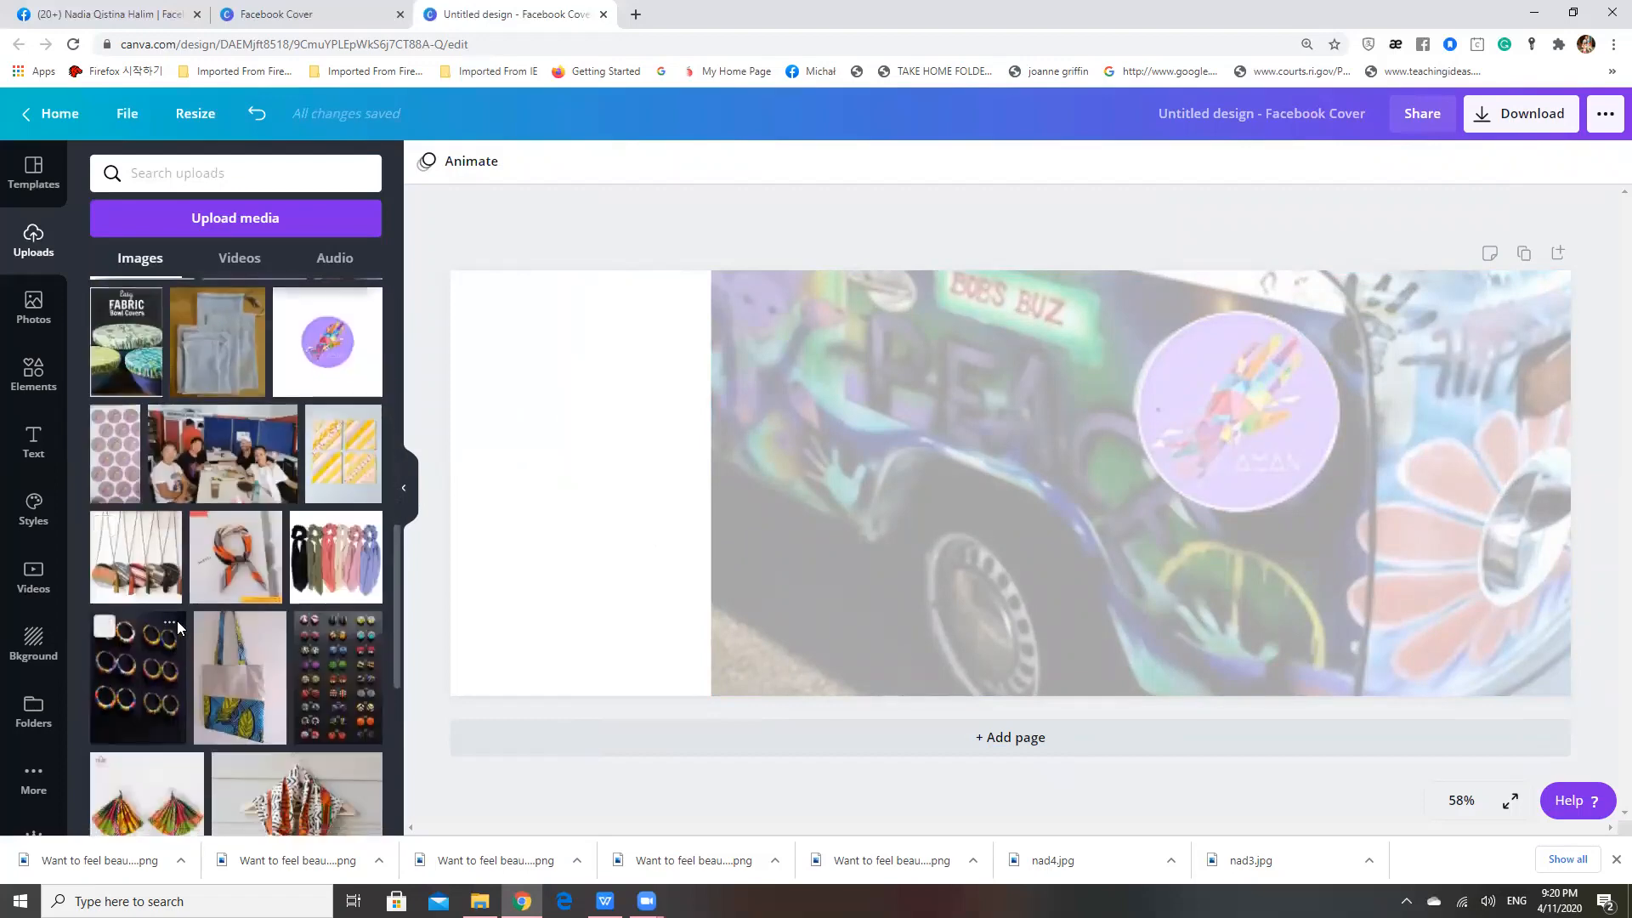
pyautogui.click(143, 712)
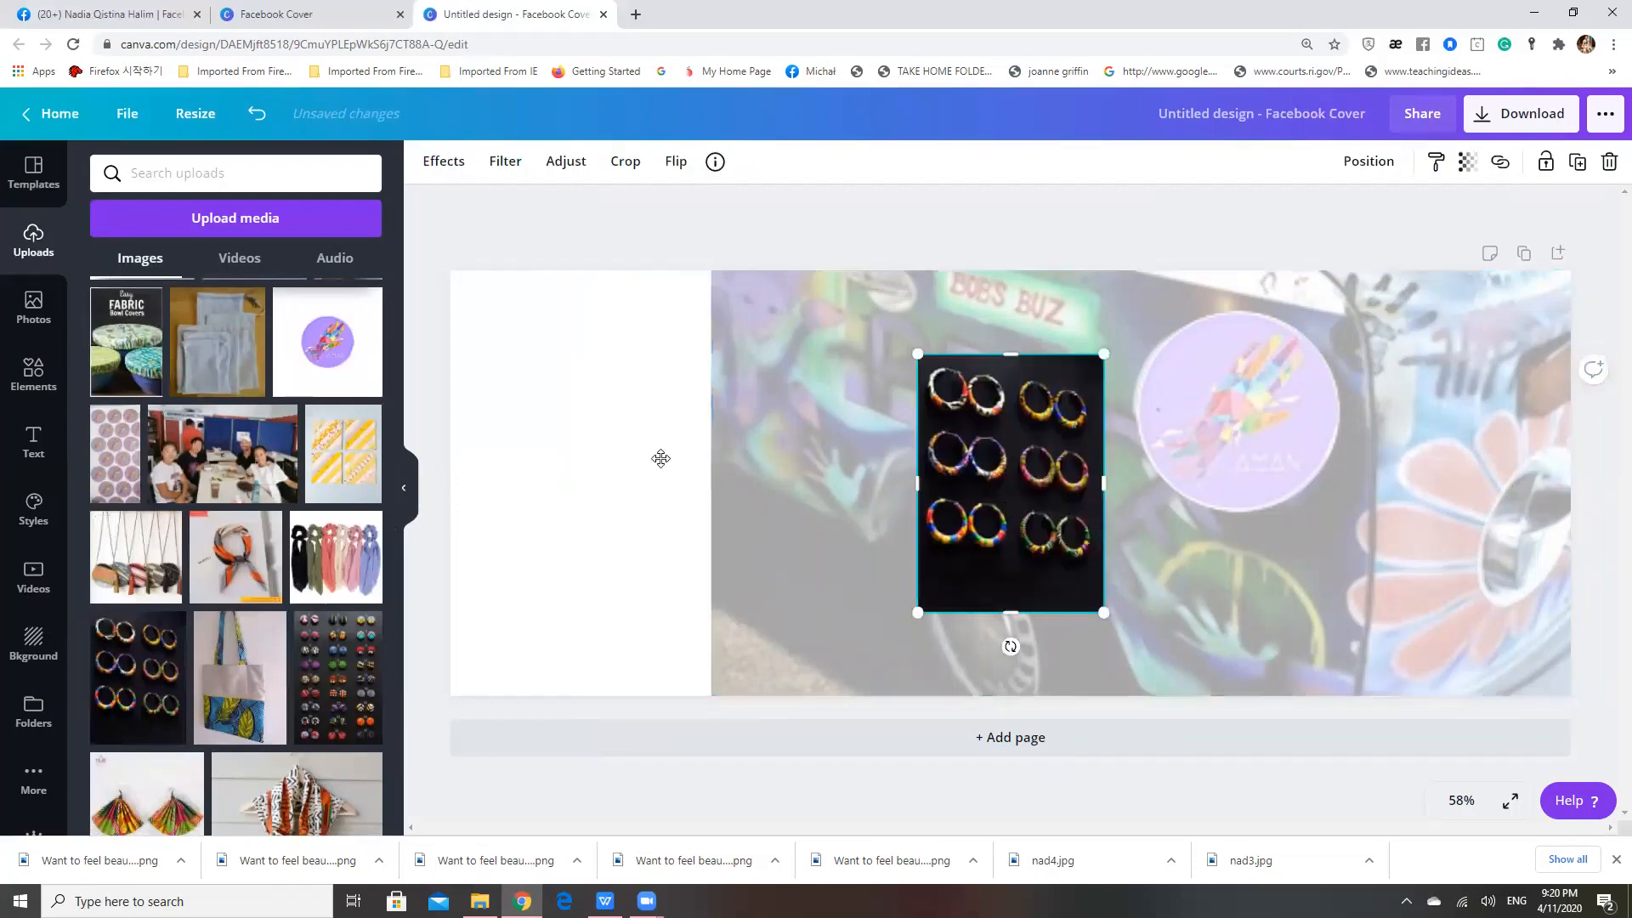
pyautogui.moveTo(1027, 510); pyautogui.dragTo(653, 469)
pyautogui.moveTo(731, 572); pyautogui.dragTo(902, 729)
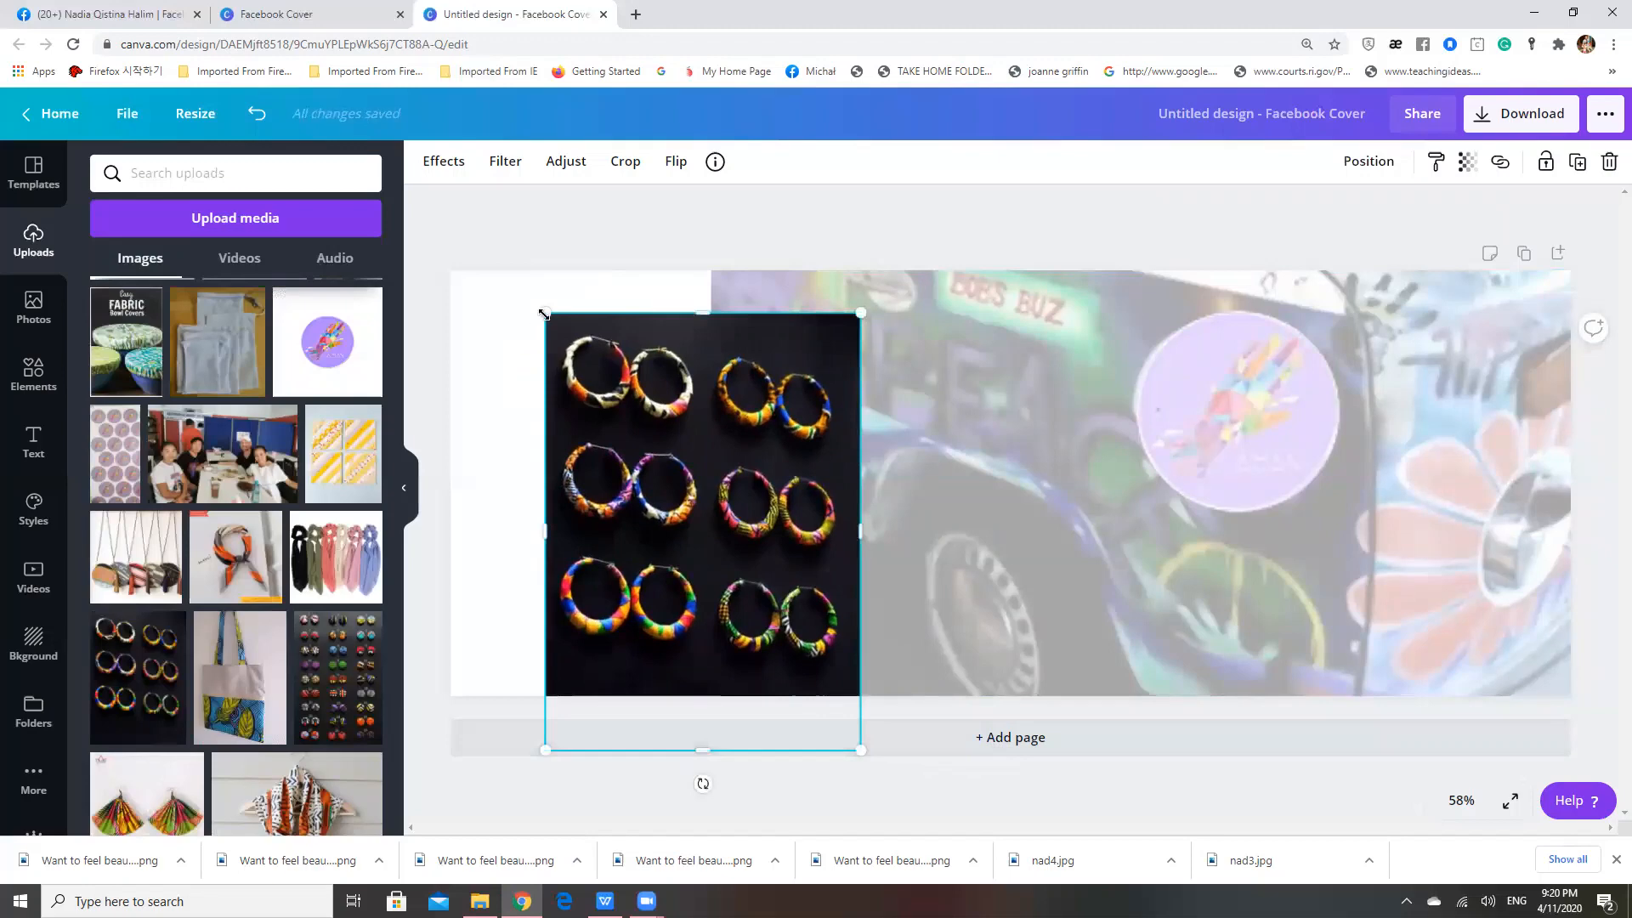
# Move and enlarge the earrings photo until it extends past the cover's top-left corner
pyautogui.moveTo(545, 315); pyautogui.dragTo(510, 358)
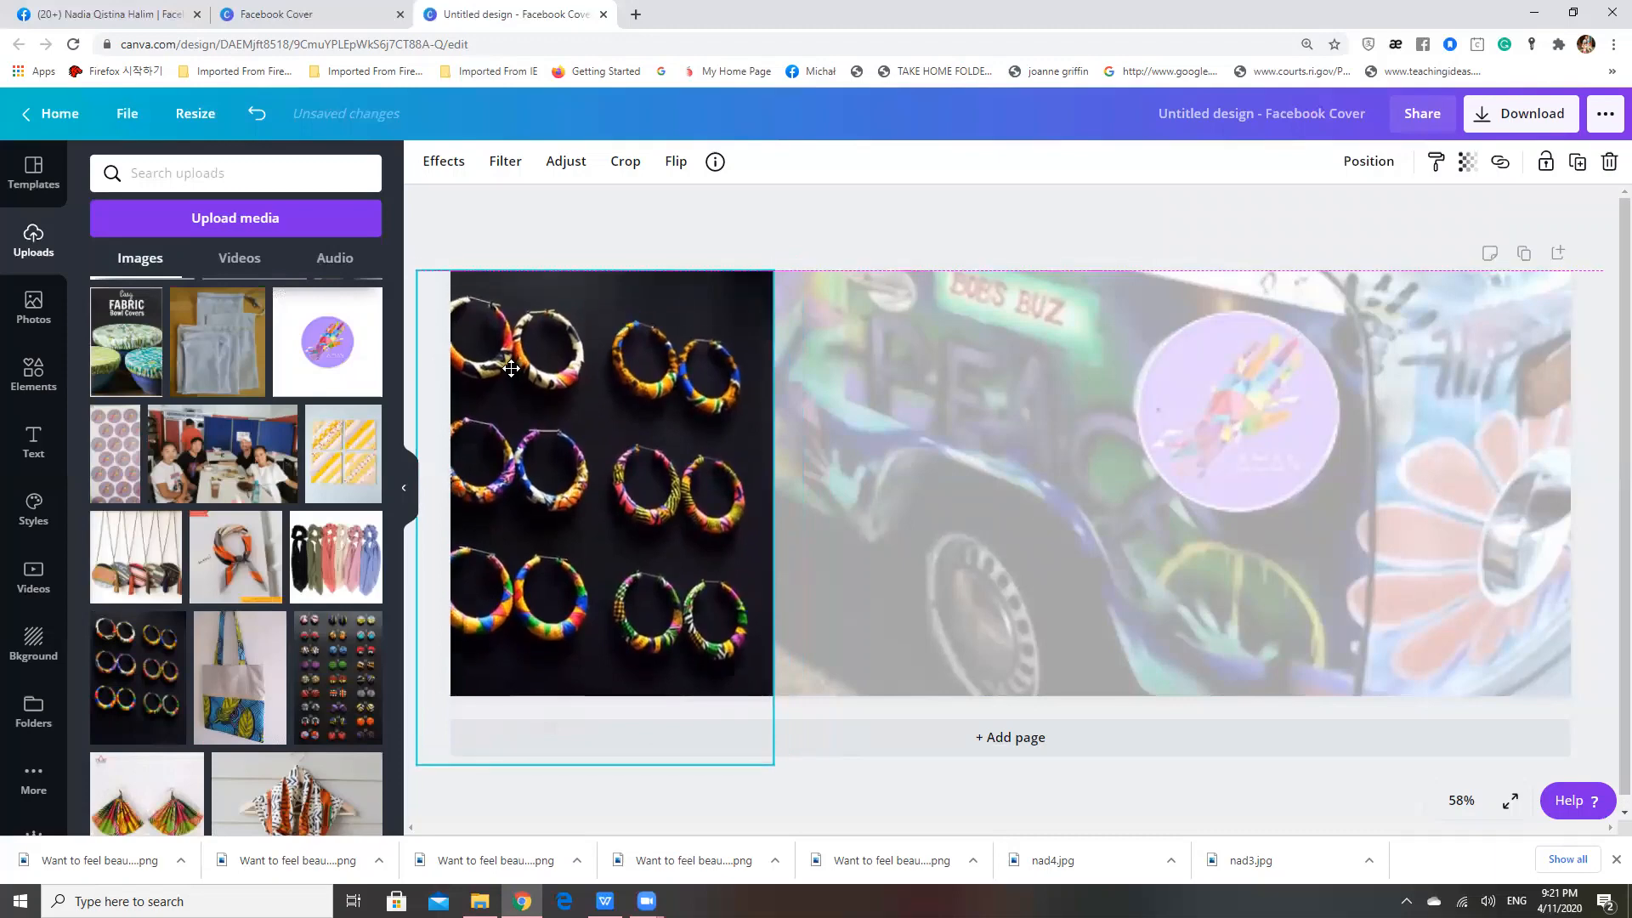
pyautogui.moveTo(510, 358); pyautogui.dragTo(525, 371)
pyautogui.moveTo(431, 272); pyautogui.dragTo(412, 255)
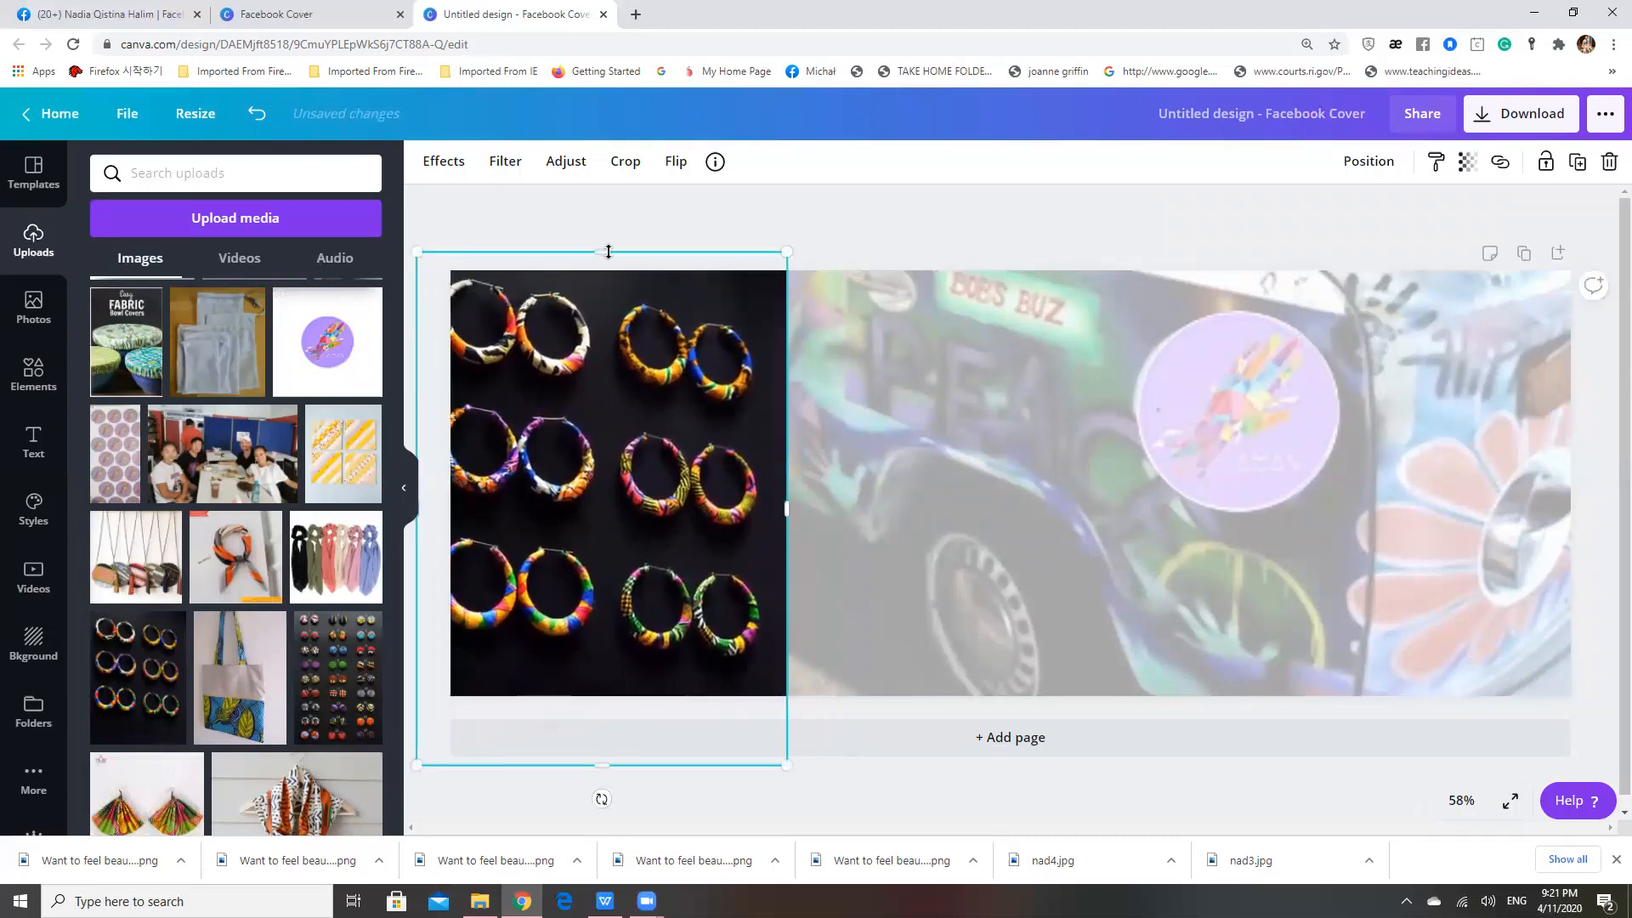
# Crop the earrings photo's top and bottom, and move it up to the cover's top edge
pyautogui.moveTo(609, 252); pyautogui.dragTo(608, 278)
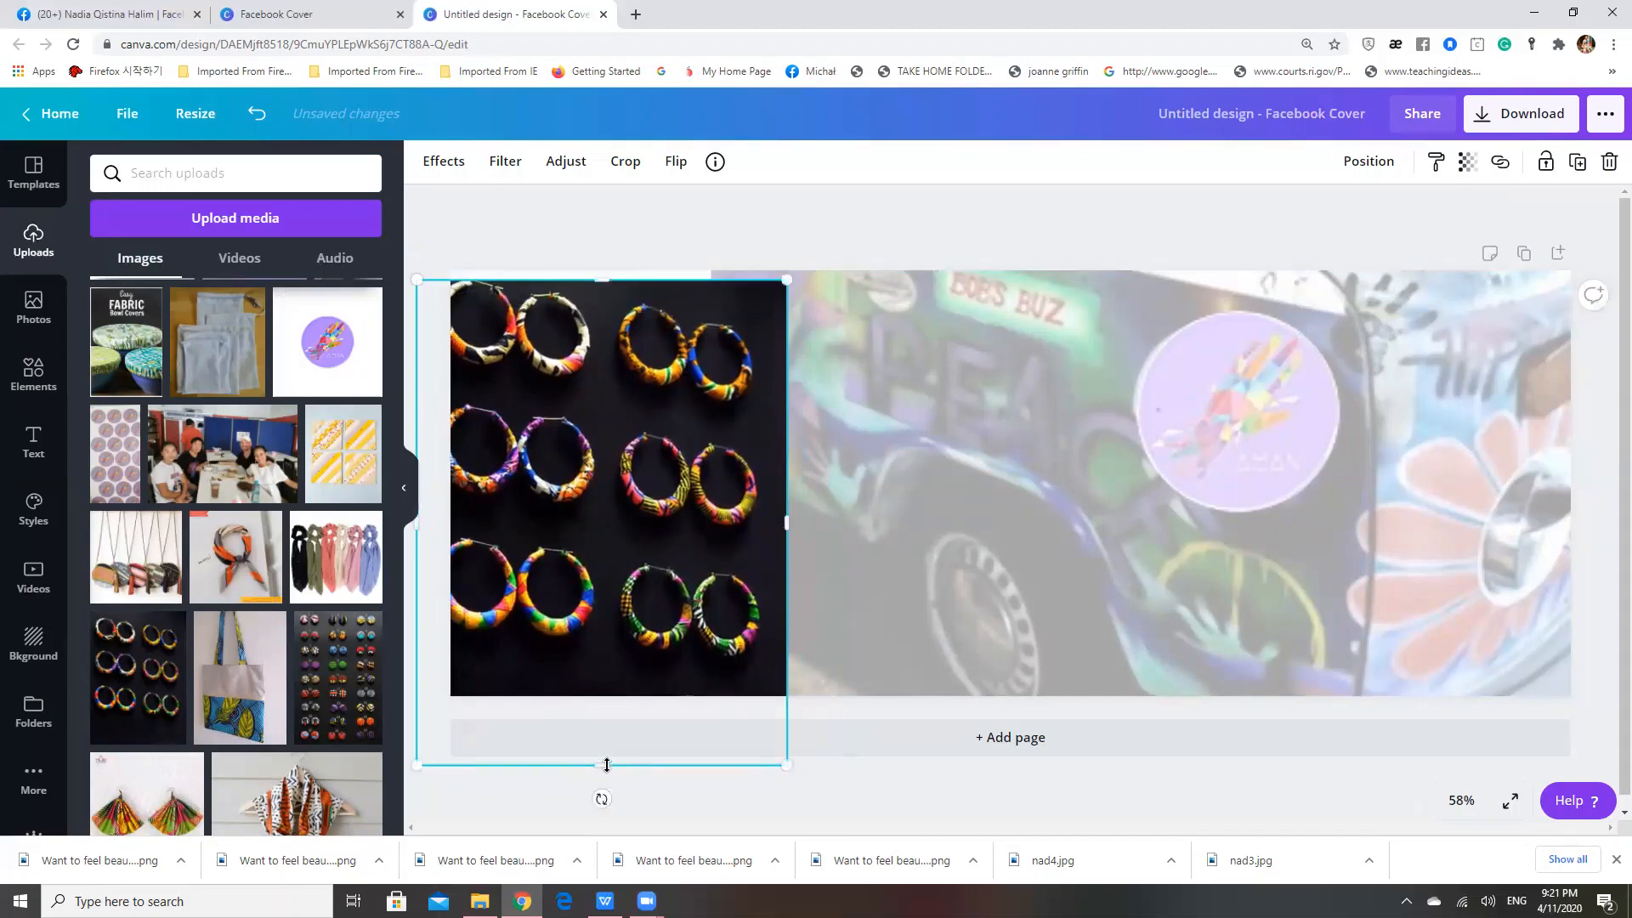
pyautogui.moveTo(607, 765); pyautogui.dragTo(603, 696)
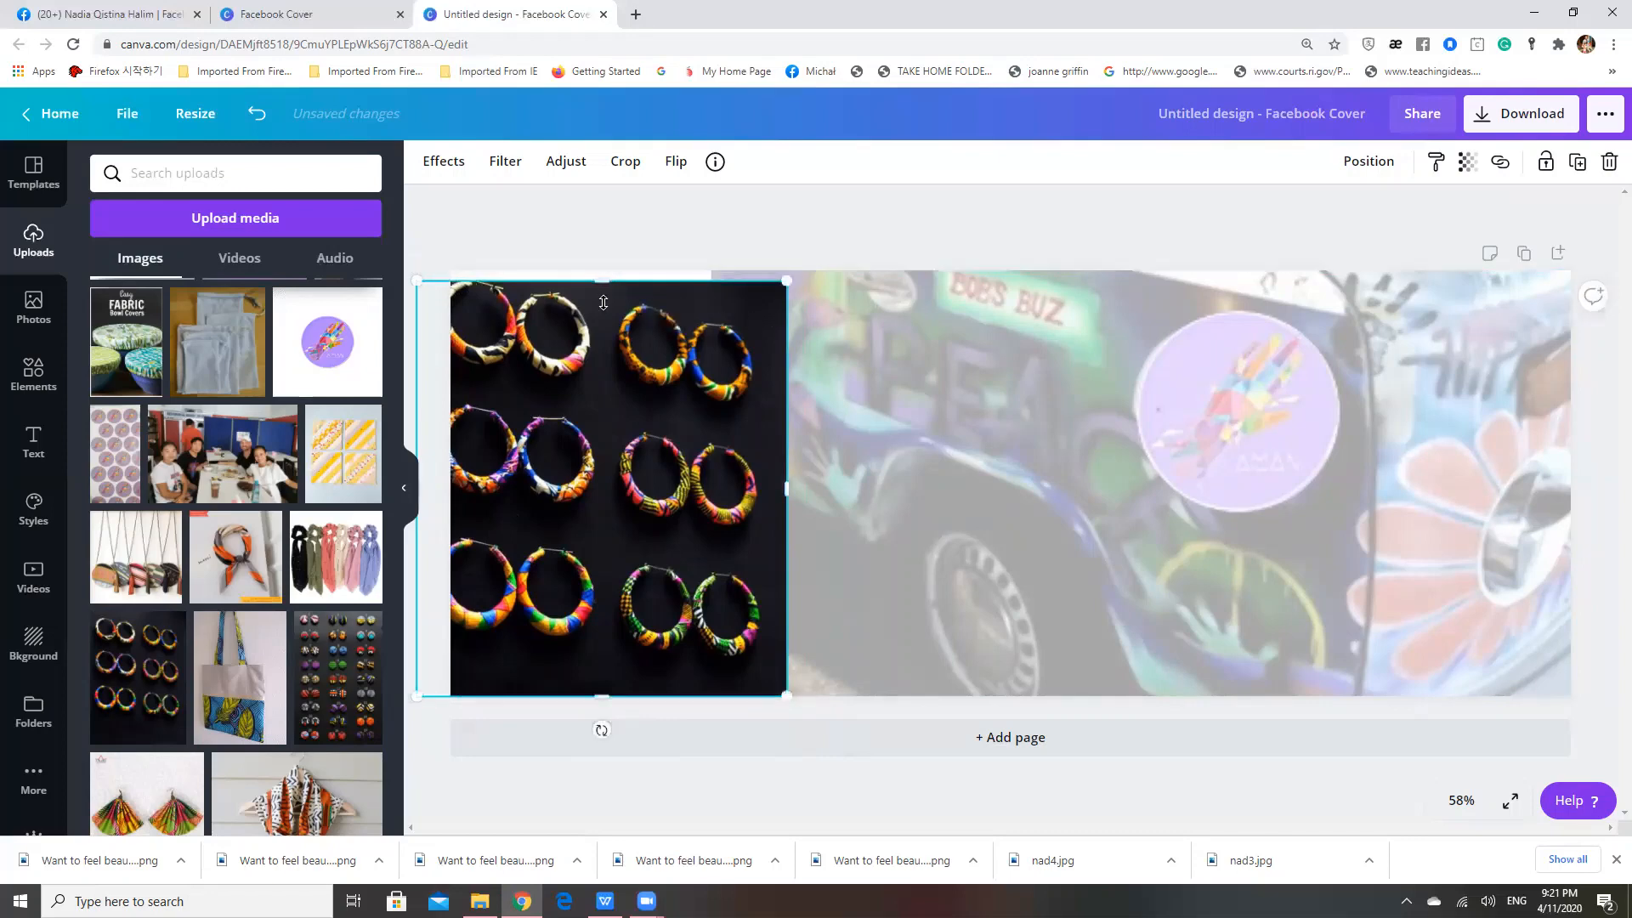
pyautogui.moveTo(609, 304); pyautogui.dragTo(602, 296)
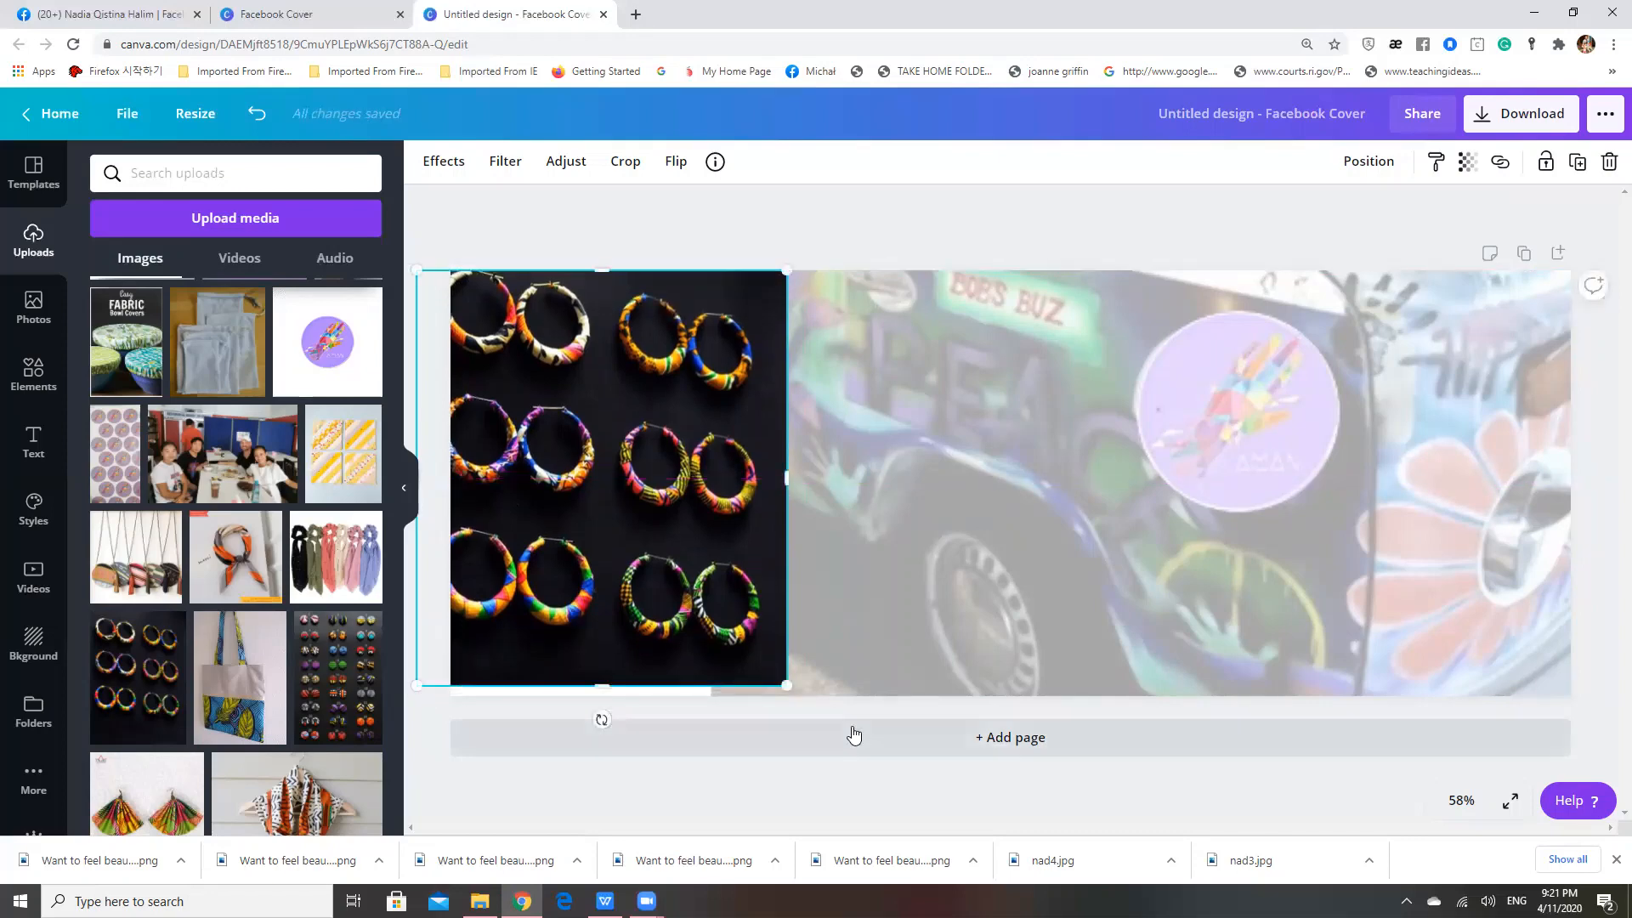
# Enlarge the earrings photo slightly to cover the bottom edge, shift it left and crop its right side
pyautogui.moveTo(804, 692); pyautogui.dragTo(818, 709)
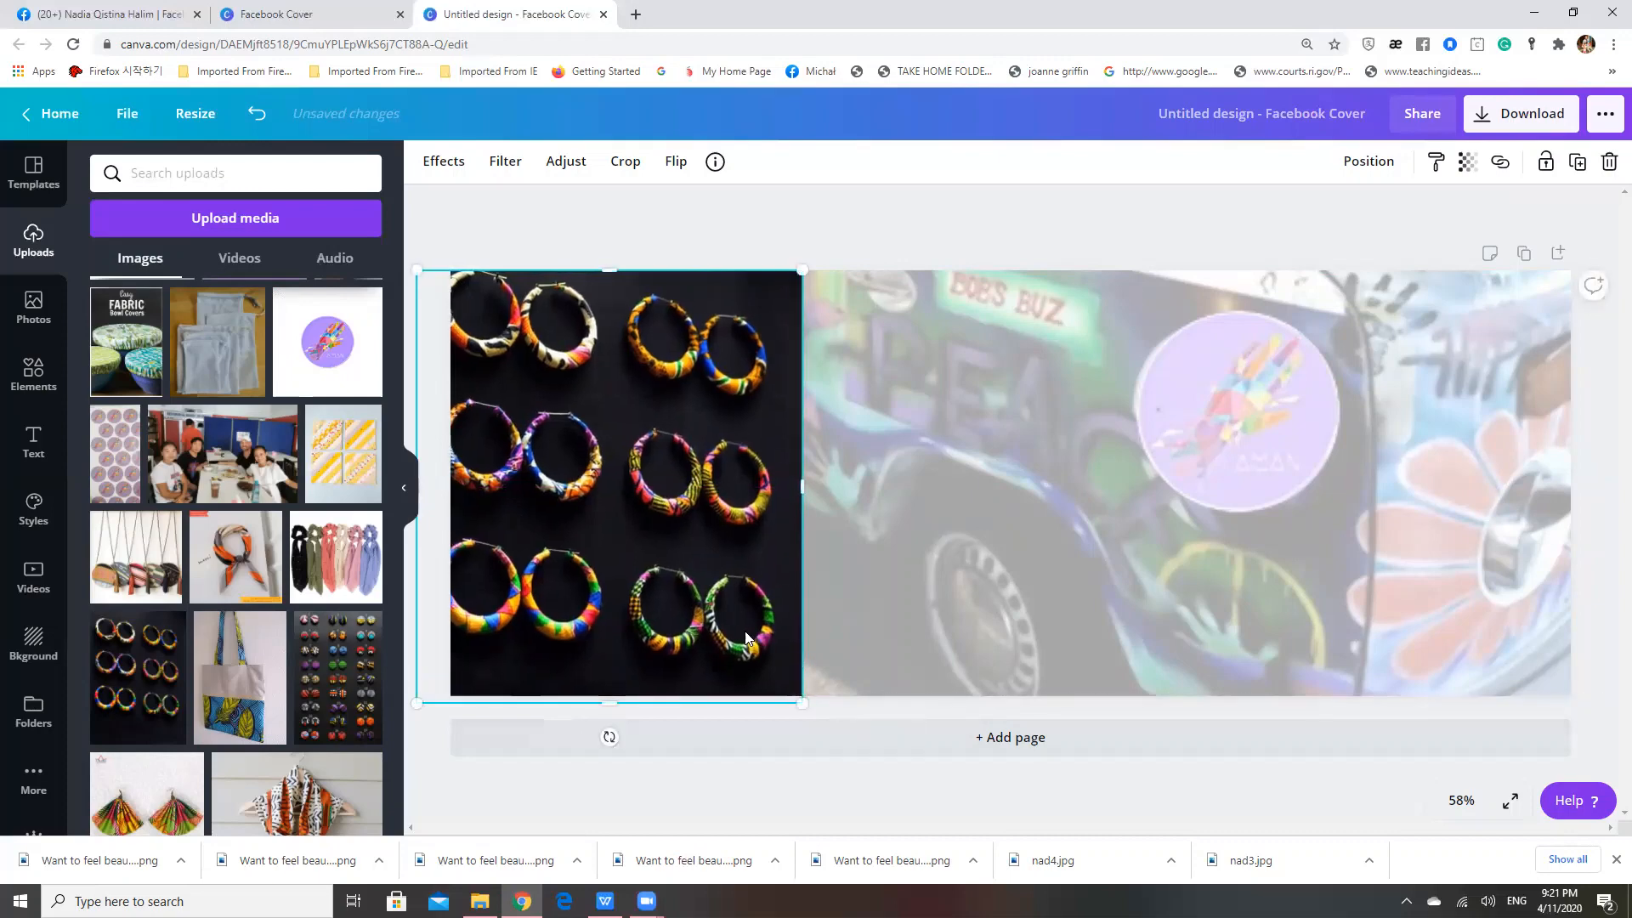
pyautogui.moveTo(705, 601); pyautogui.dragTo(691, 602)
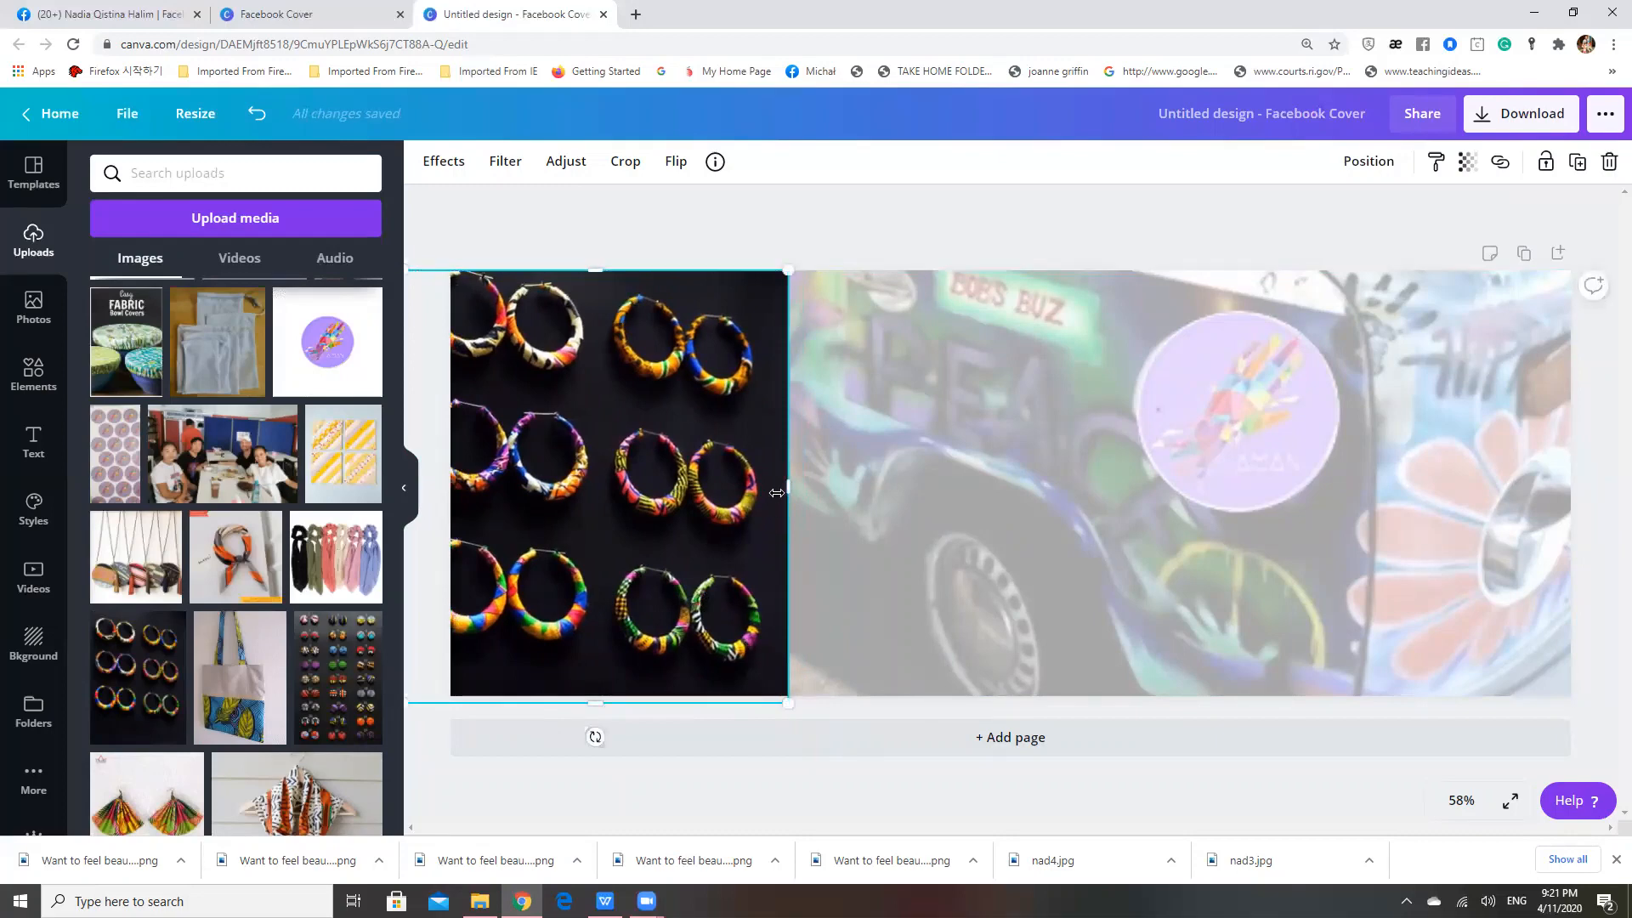
pyautogui.moveTo(785, 490); pyautogui.dragTo(769, 490)
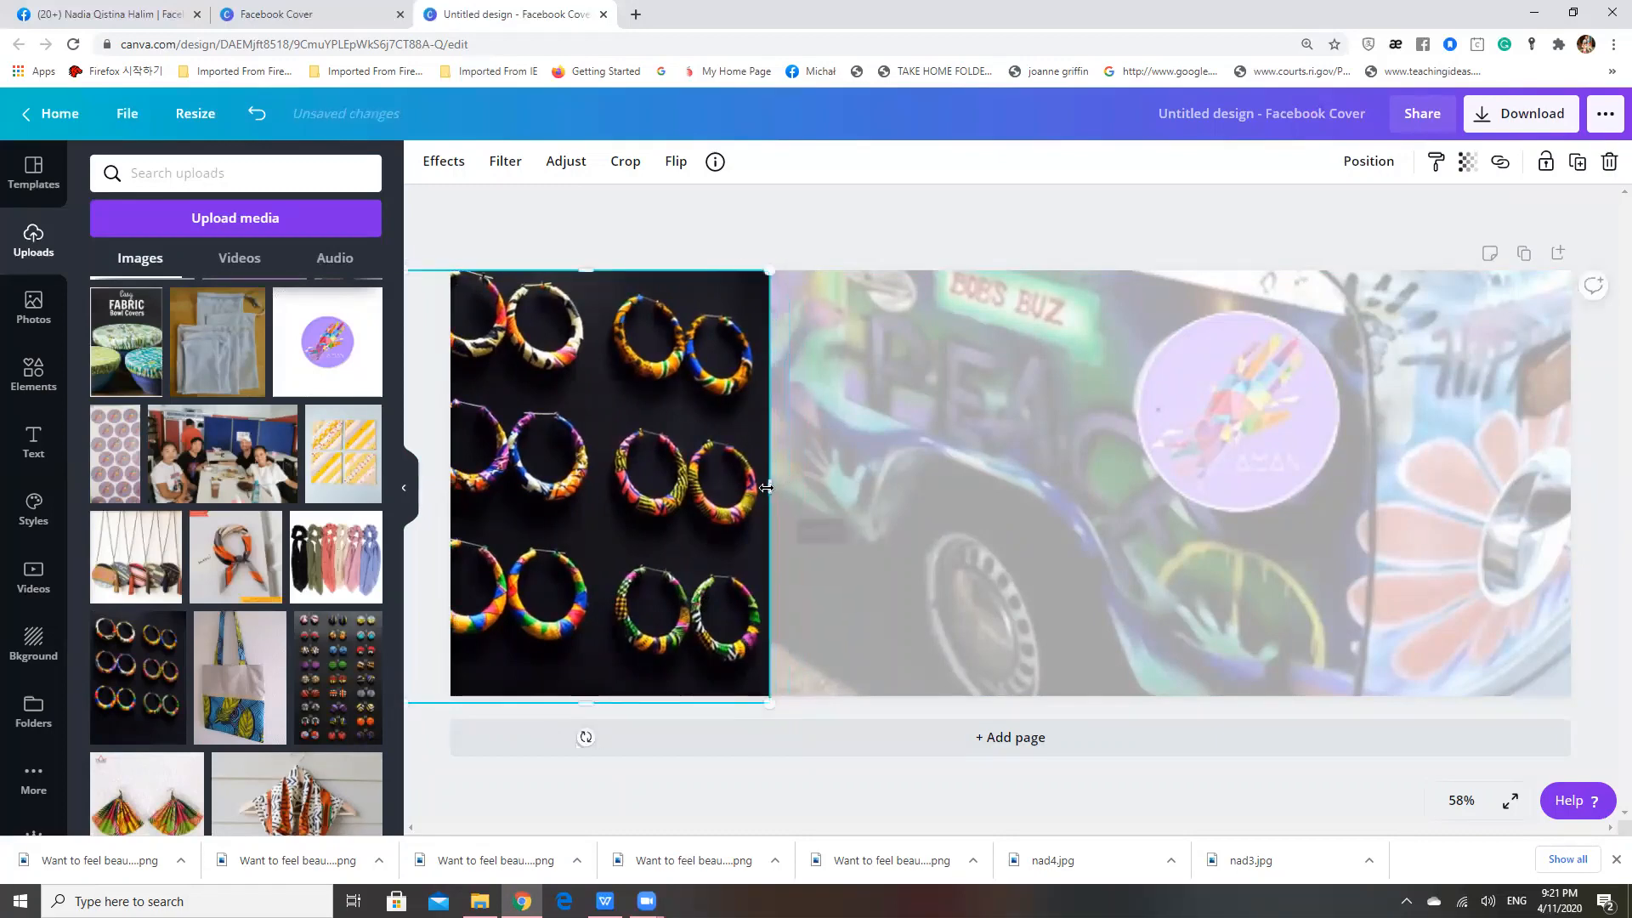
pyautogui.click(843, 220)
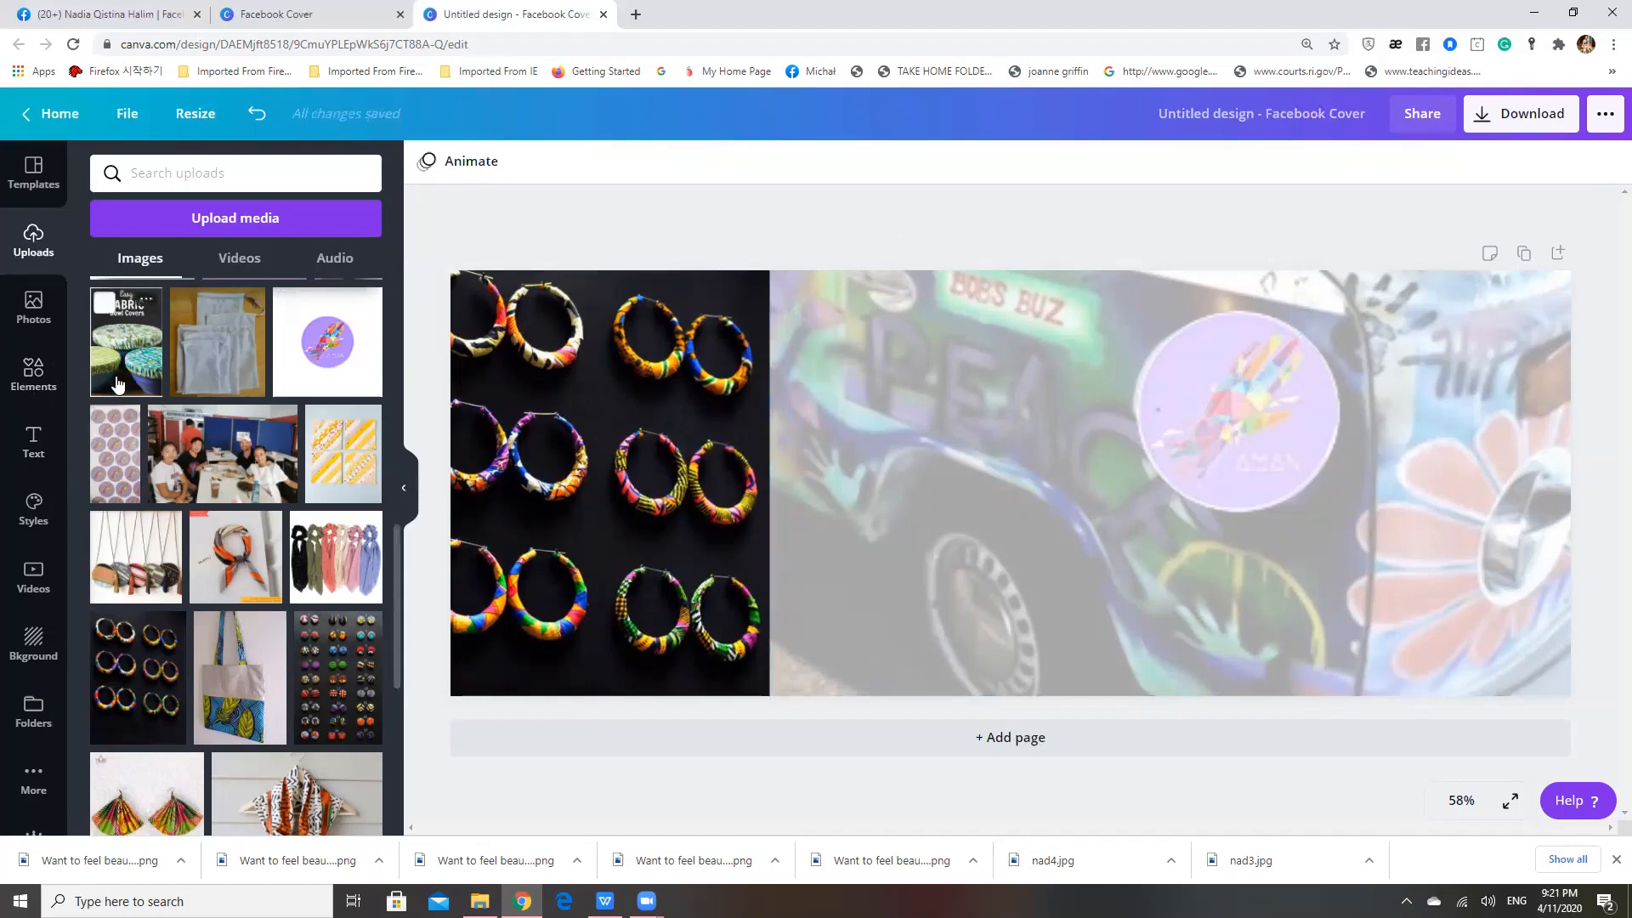
# Search the elements for "paint"
pyautogui.click(33, 382)
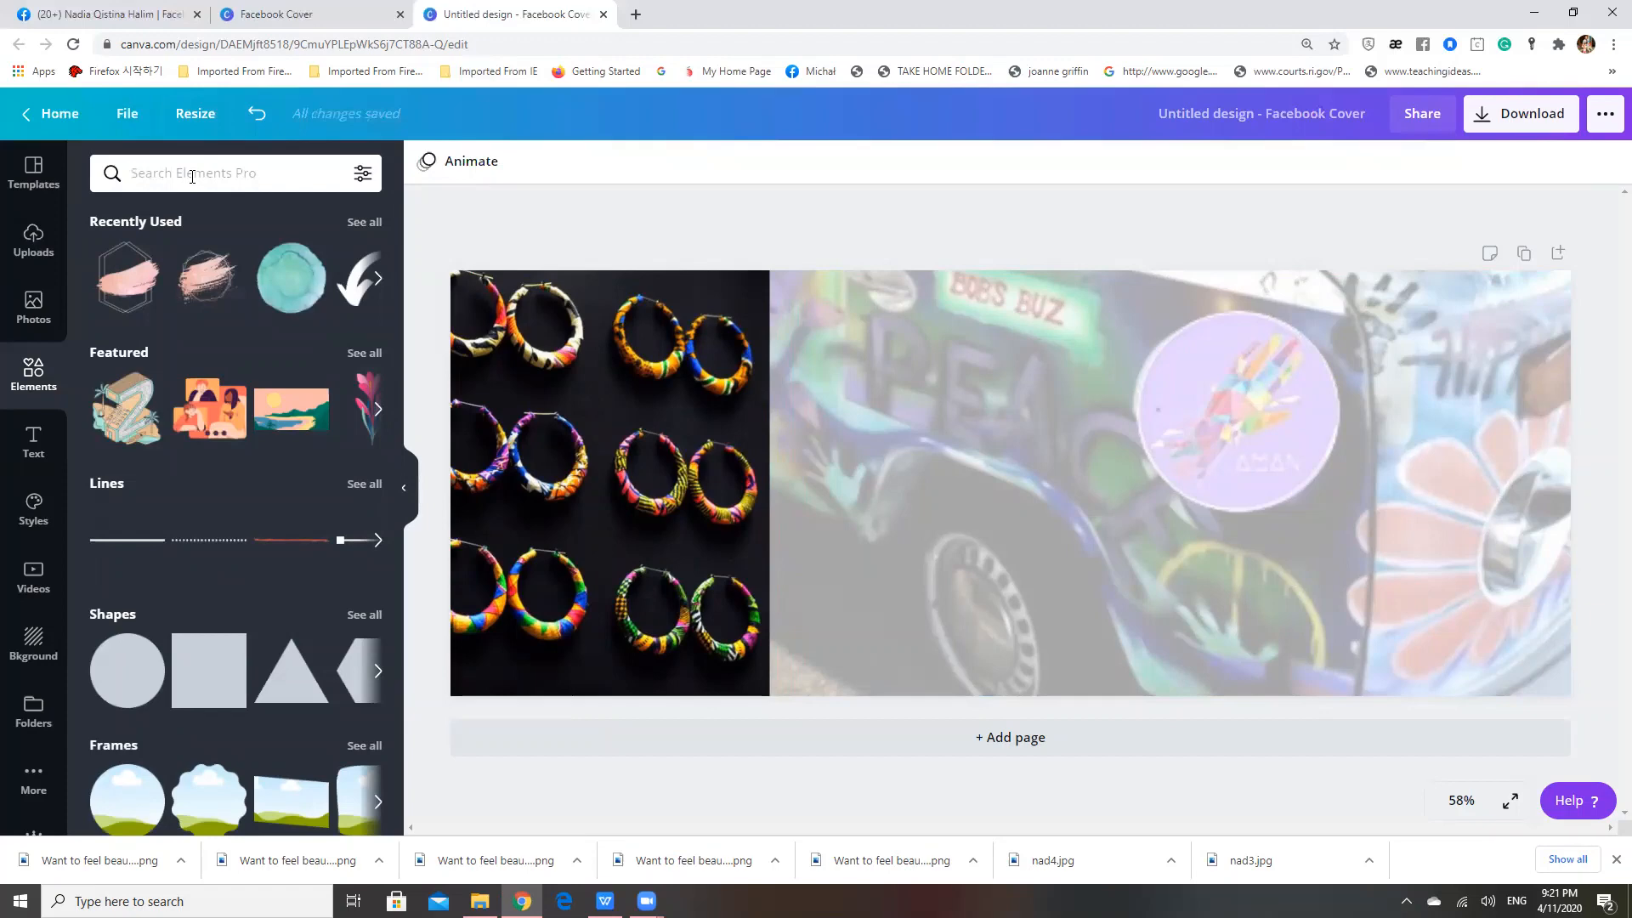
pyautogui.write('pain')
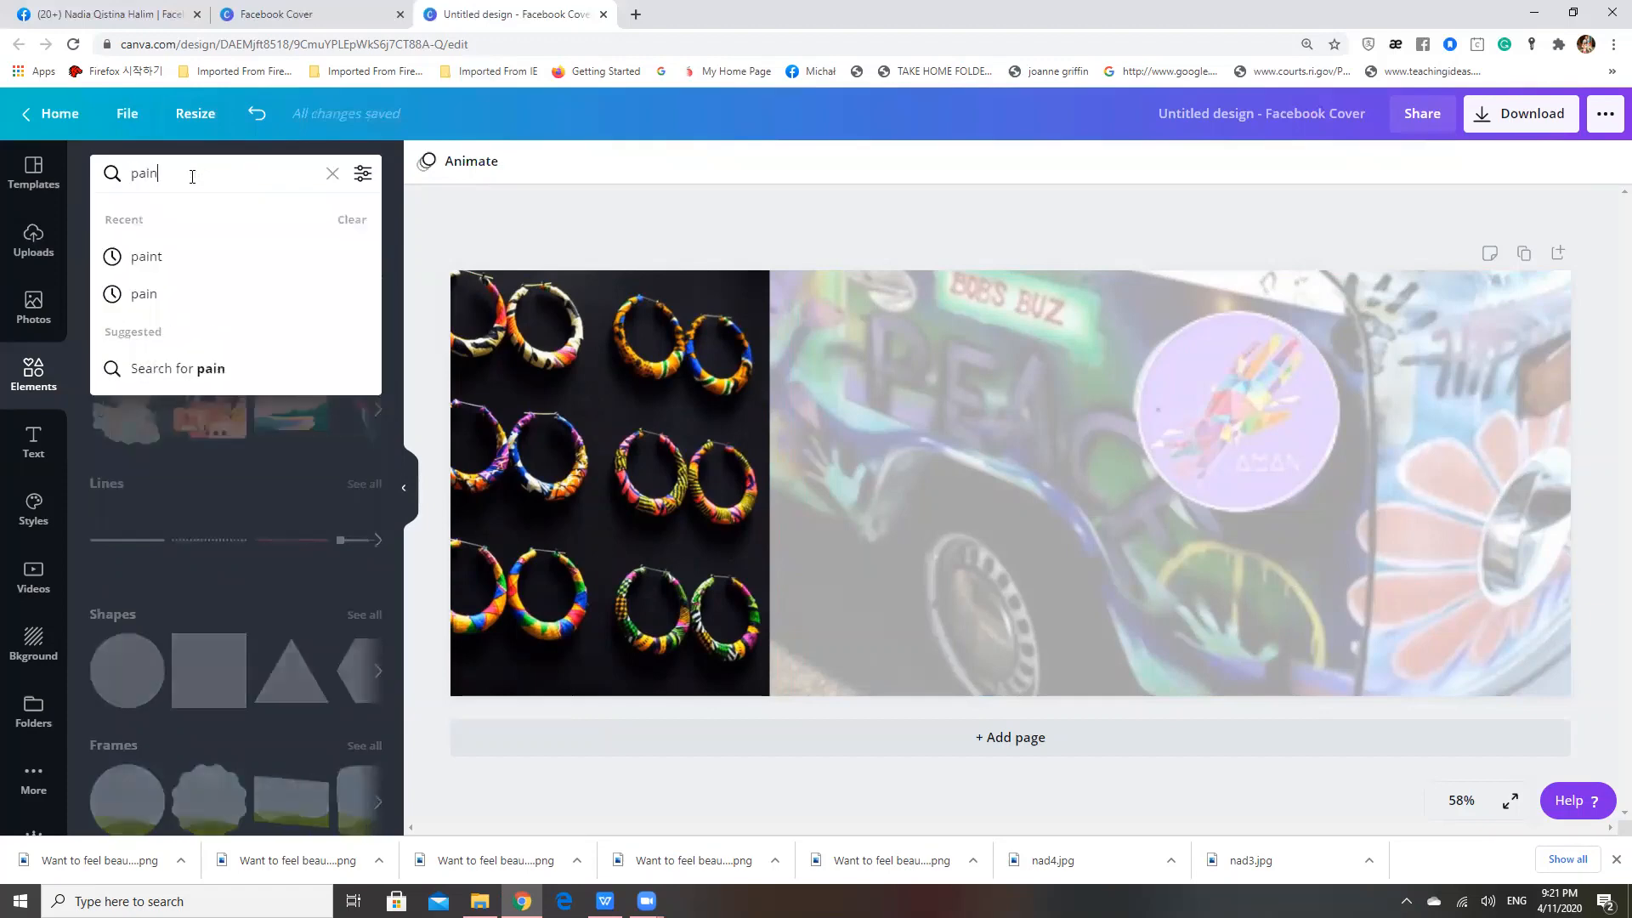
pyautogui.write('g')
pyautogui.press('Return')
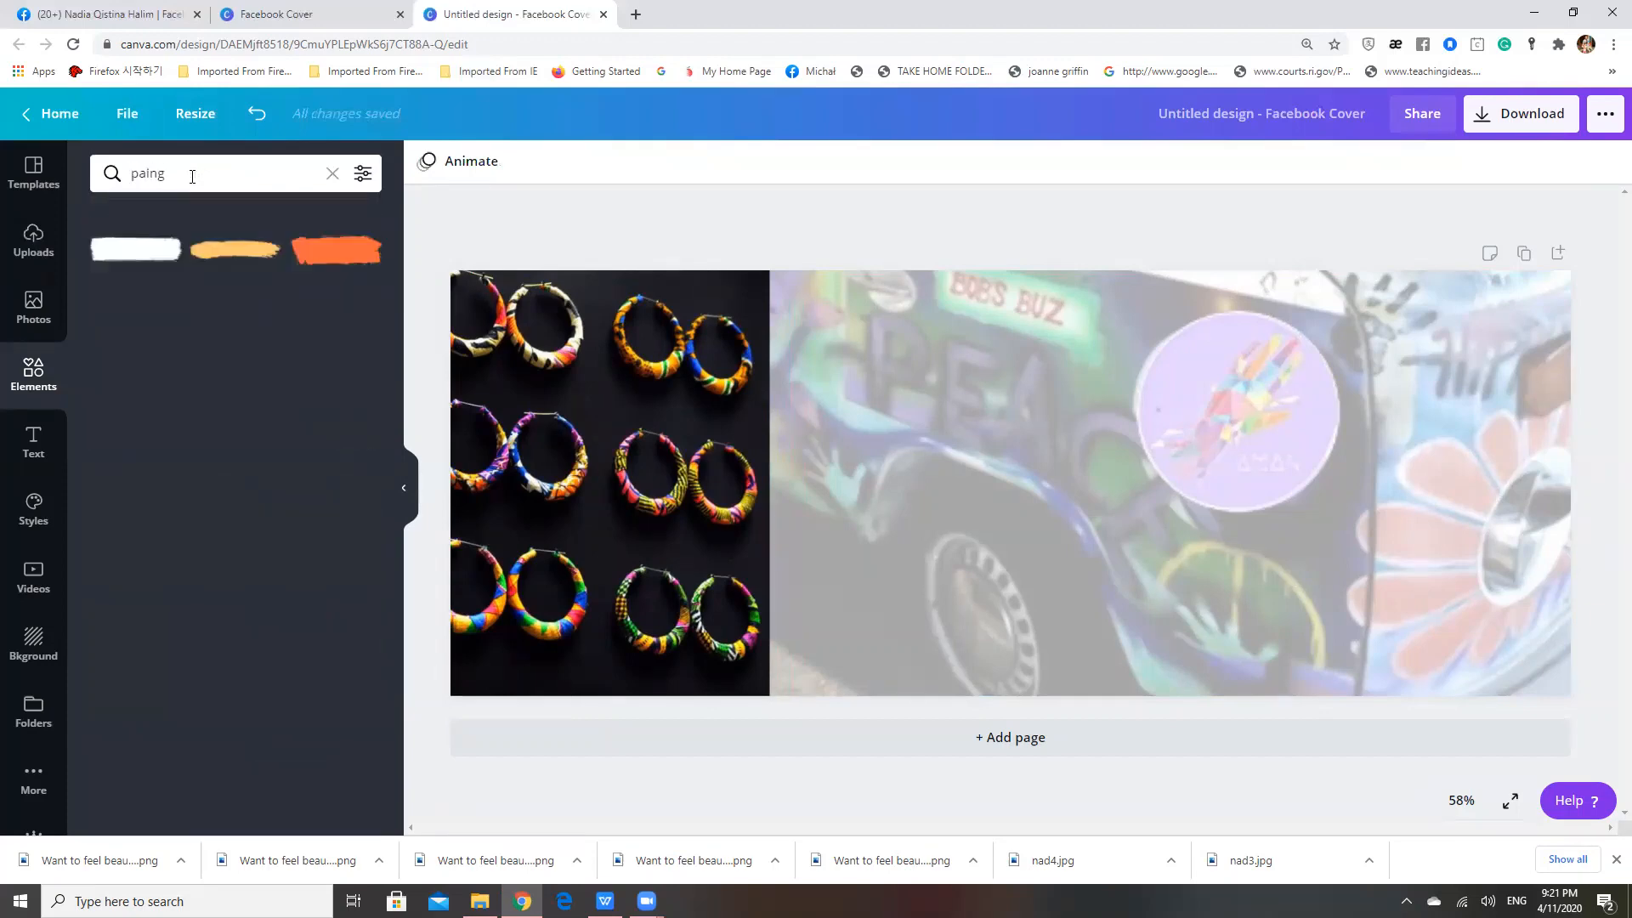
pyautogui.click(177, 188)
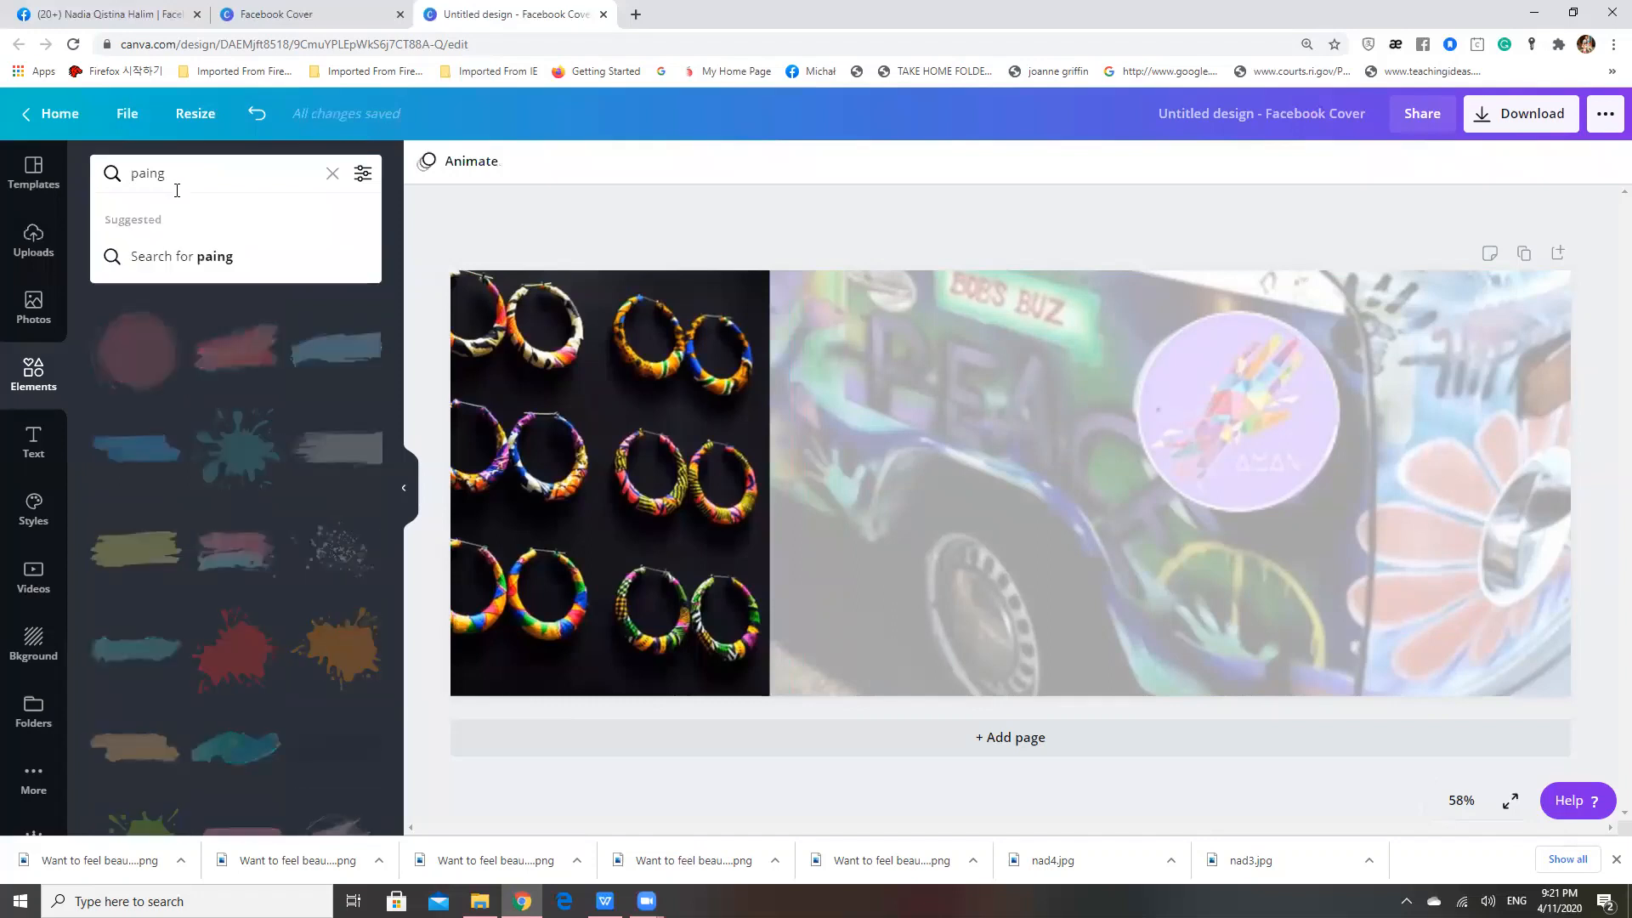
pyautogui.press('BackSpace')
pyautogui.write('t')
pyautogui.press('Return')
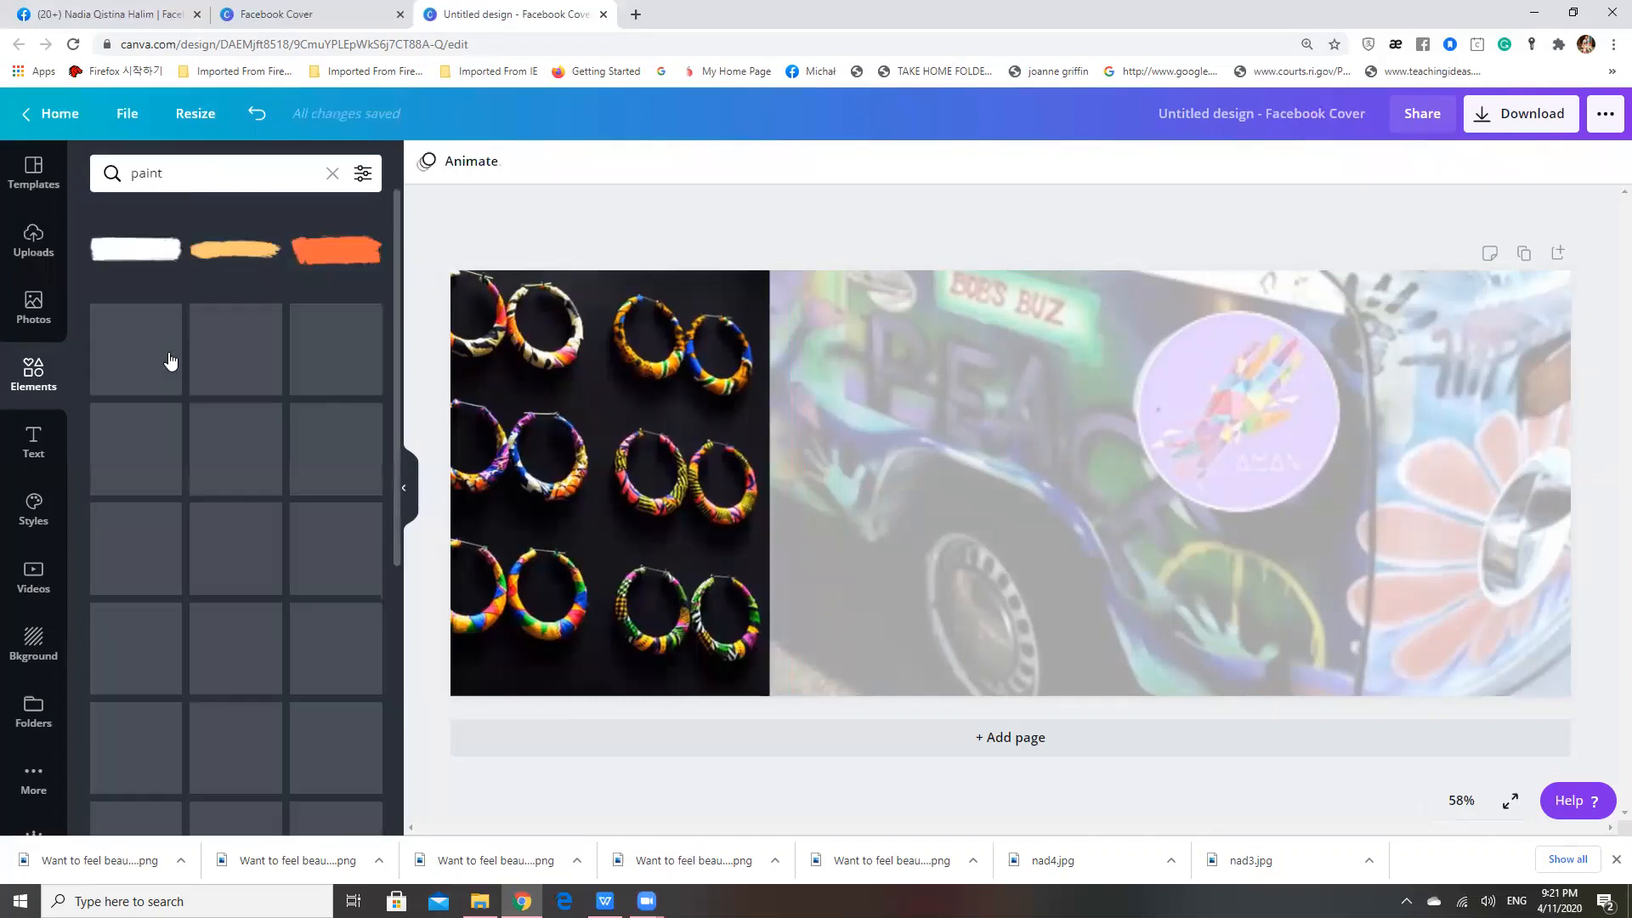
# Try a red paint stroke over the seam between the earrings and van photos
pyautogui.click(244, 357)
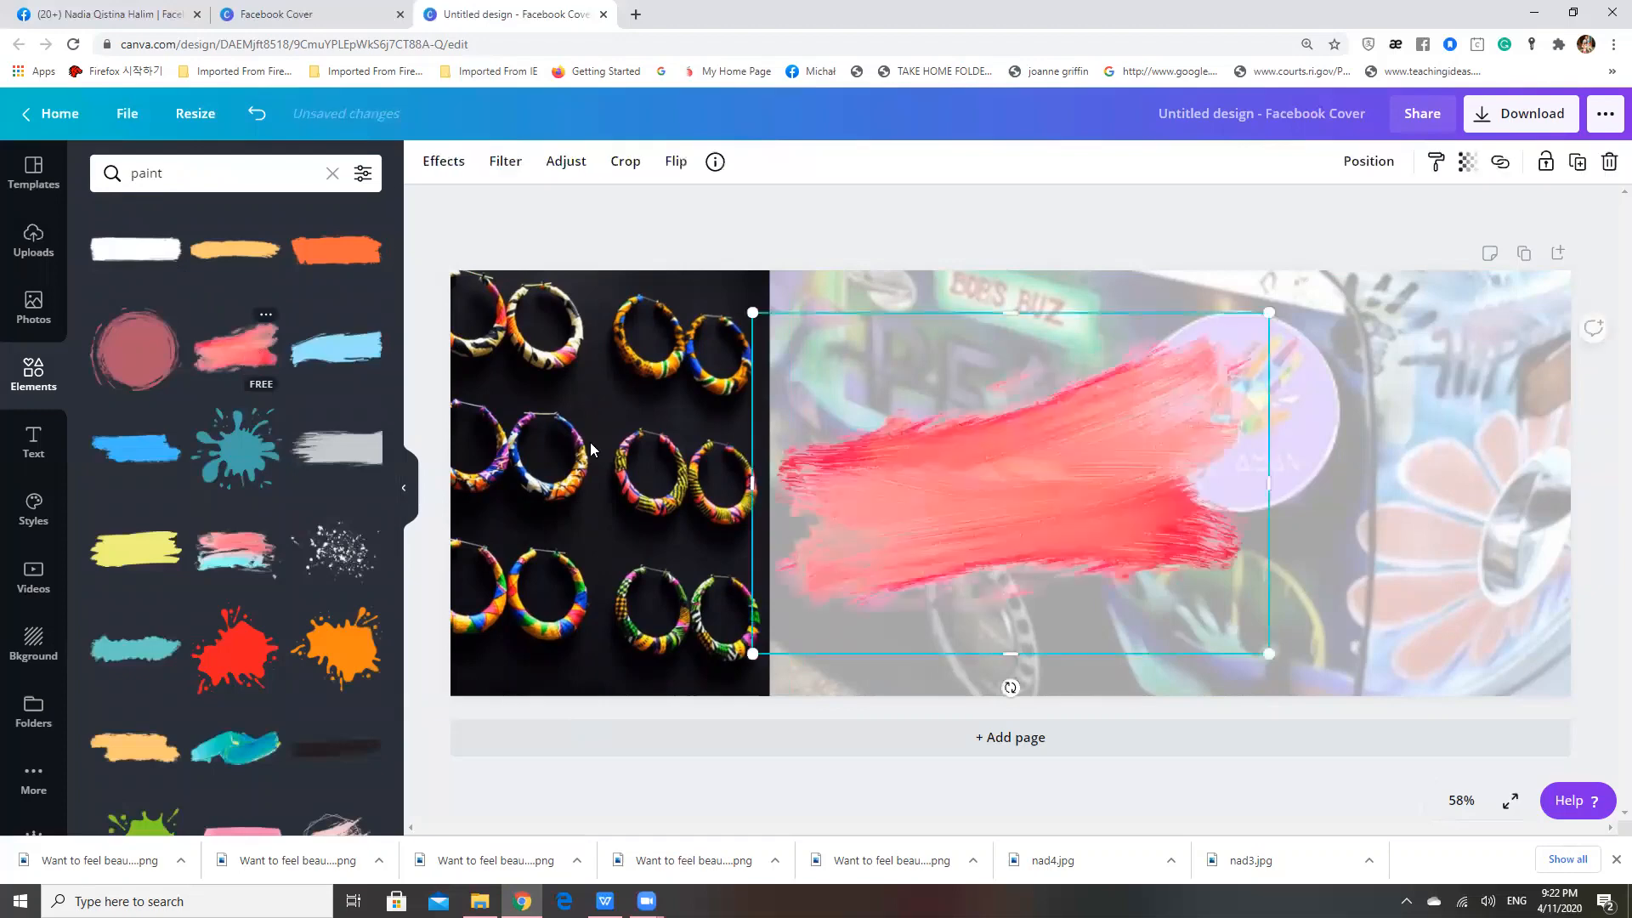
pyautogui.moveTo(884, 476)
pyautogui.mouseDown()
pyautogui.moveTo(597, 393)
pyautogui.moveTo(680, 393)
pyautogui.mouseUp()
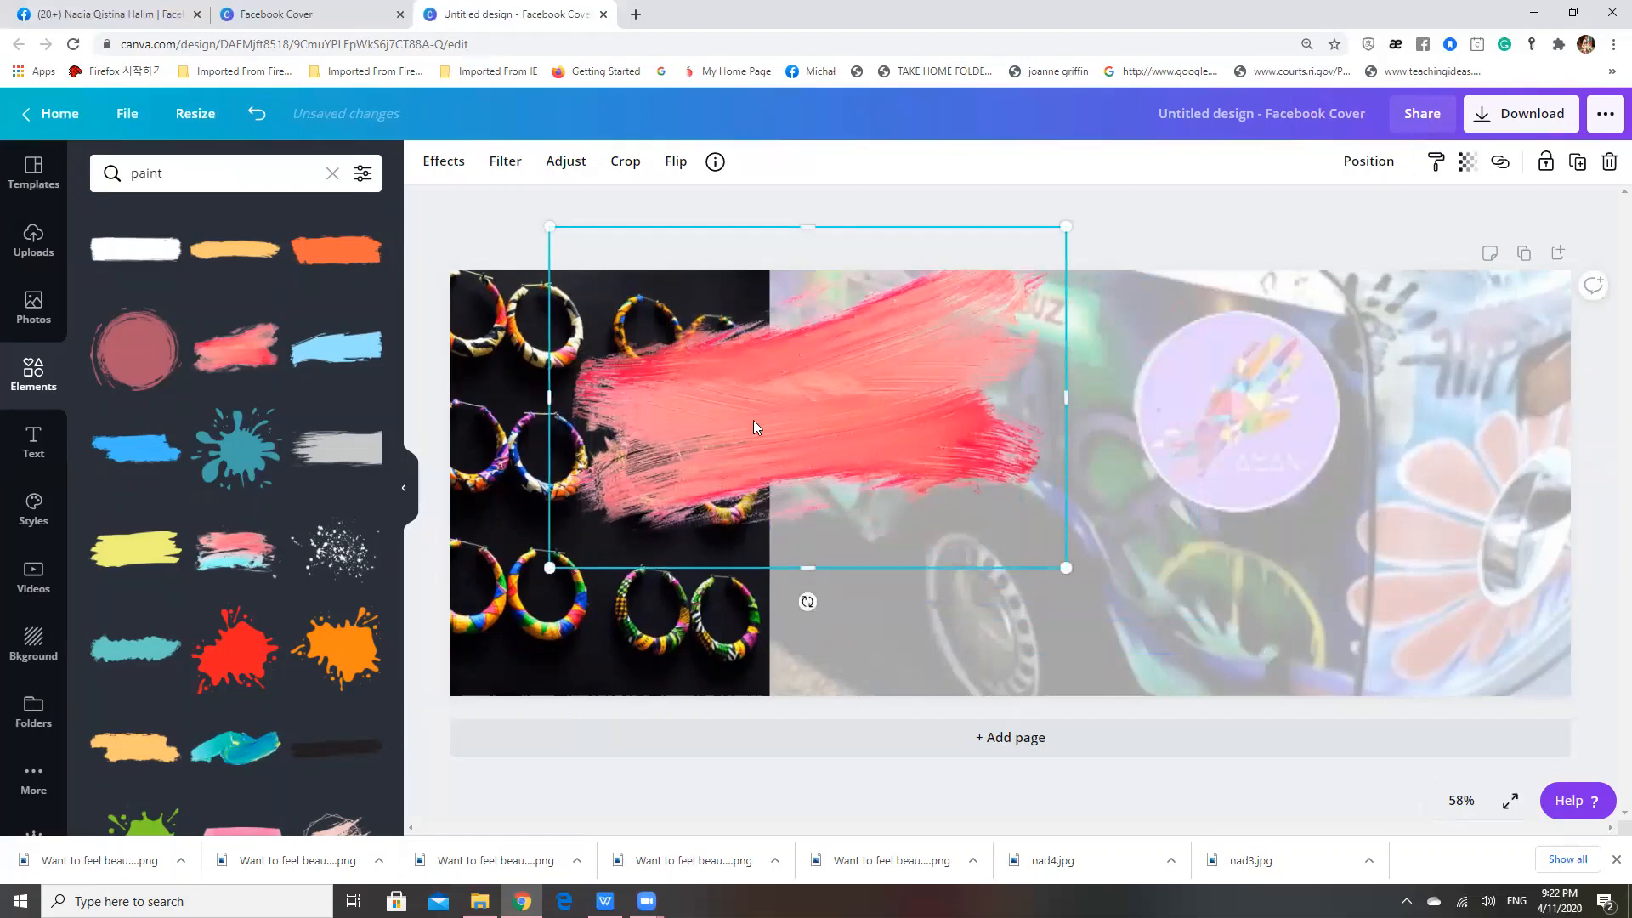
pyautogui.moveTo(758, 429)
pyautogui.mouseDown()
pyautogui.moveTo(656, 430)
pyautogui.moveTo(736, 429)
pyautogui.moveTo(711, 424)
pyautogui.mouseUp()
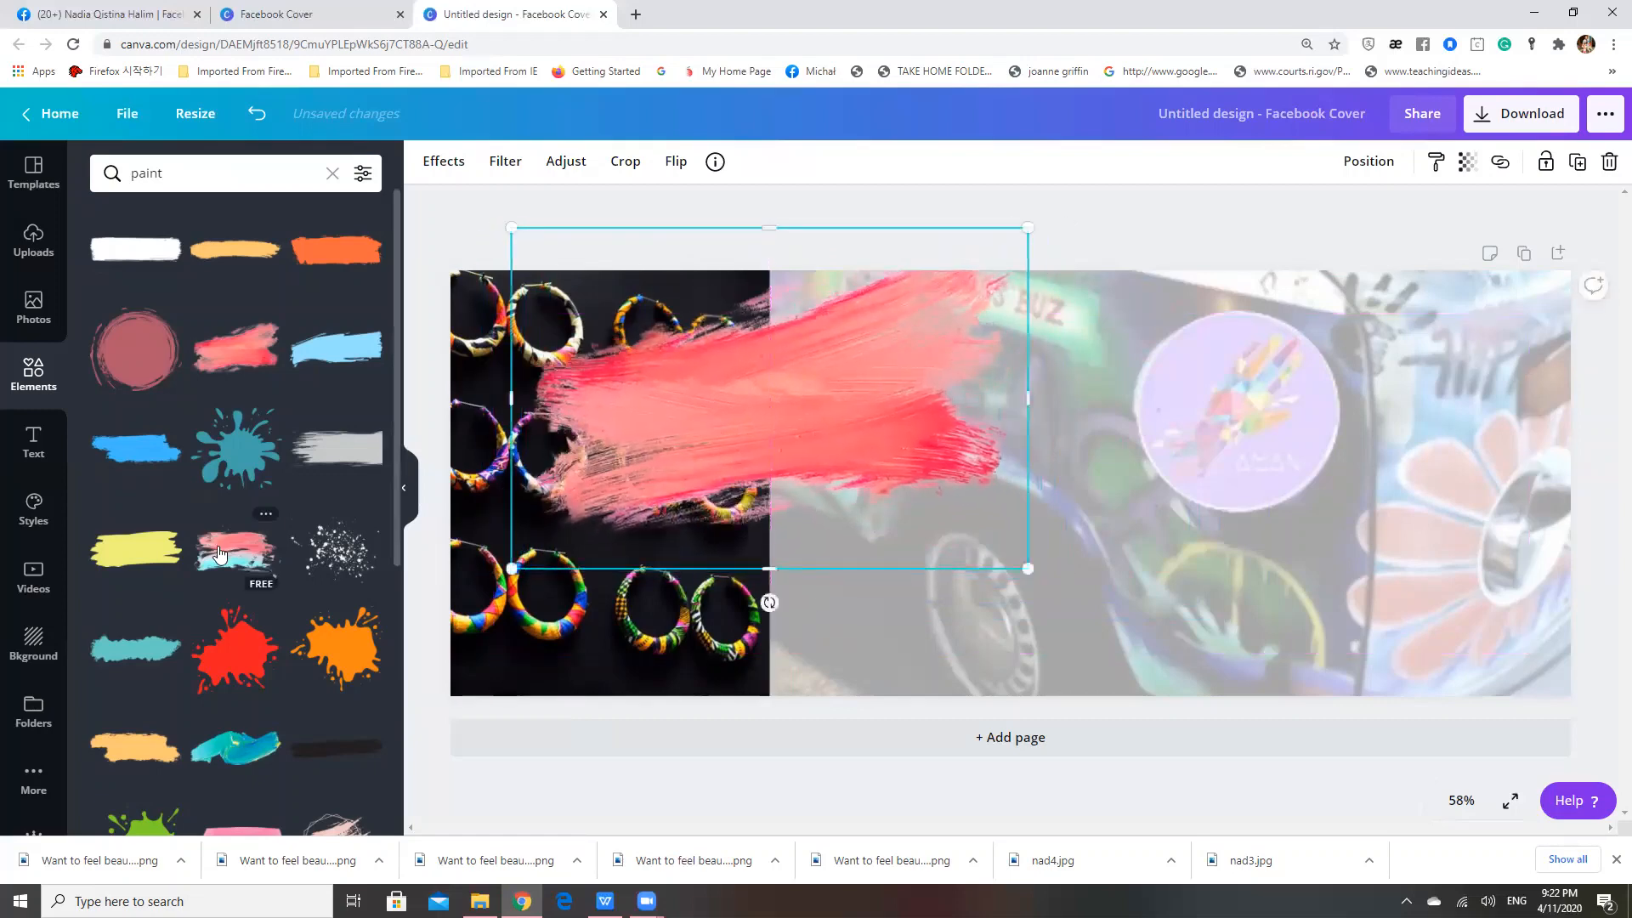
# Try the red and turquoise paint stroke over the seam, and delete both paint strokes
pyautogui.click(236, 553)
pyautogui.moveTo(842, 448)
pyautogui.mouseDown()
pyautogui.moveTo(671, 387)
pyautogui.moveTo(599, 519)
pyautogui.moveTo(710, 476)
pyautogui.mouseUp()
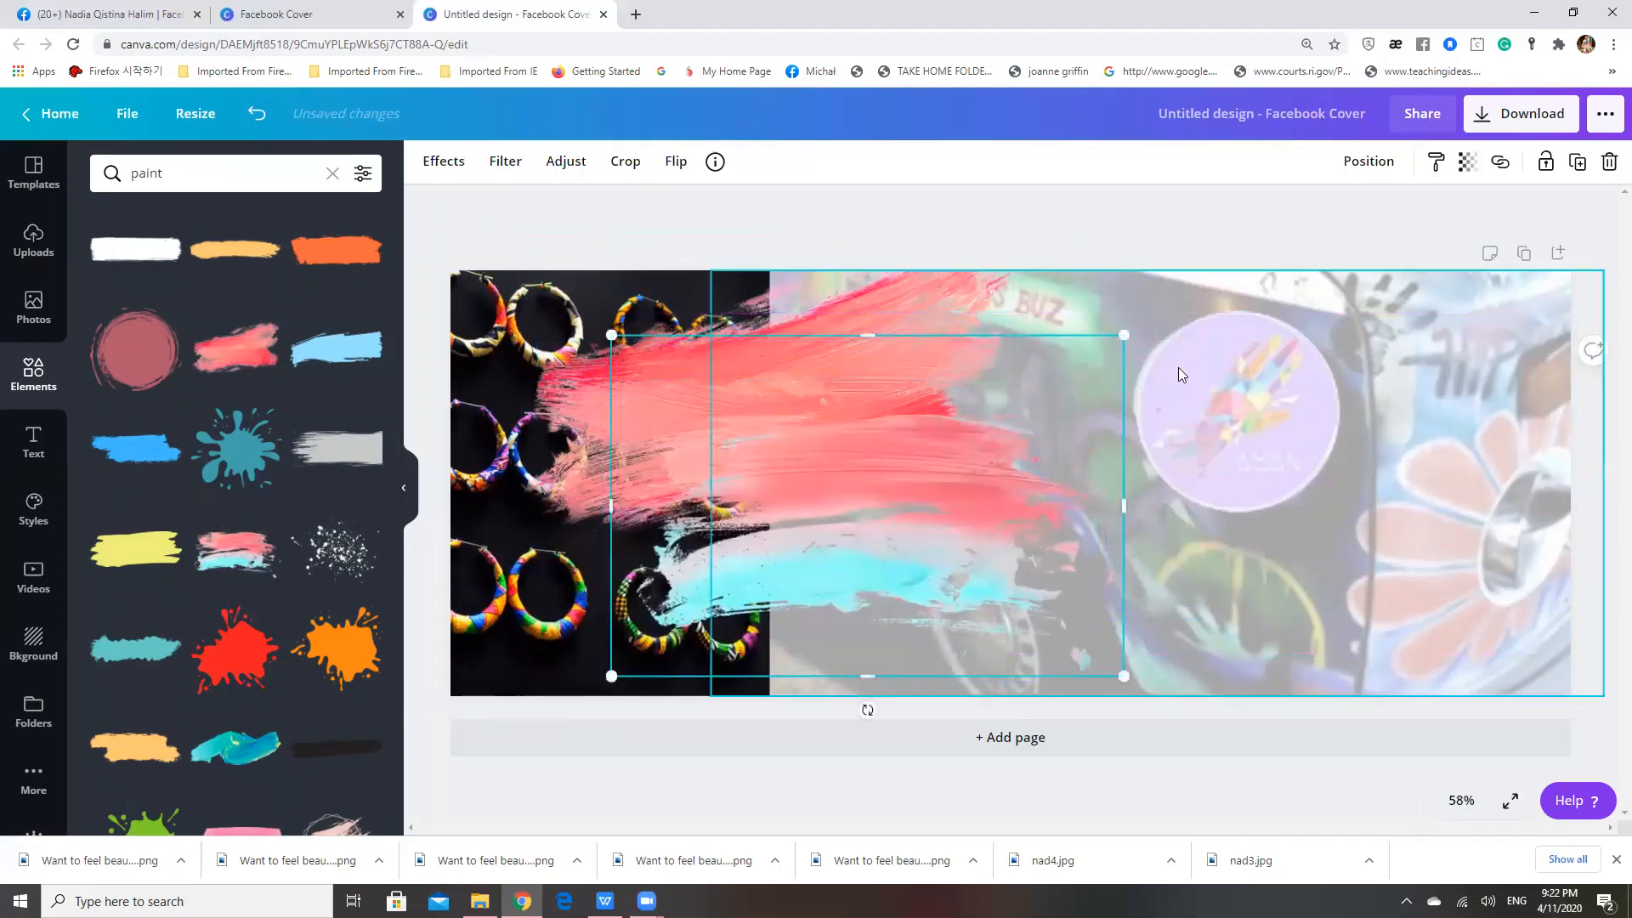
pyautogui.press('Delete')
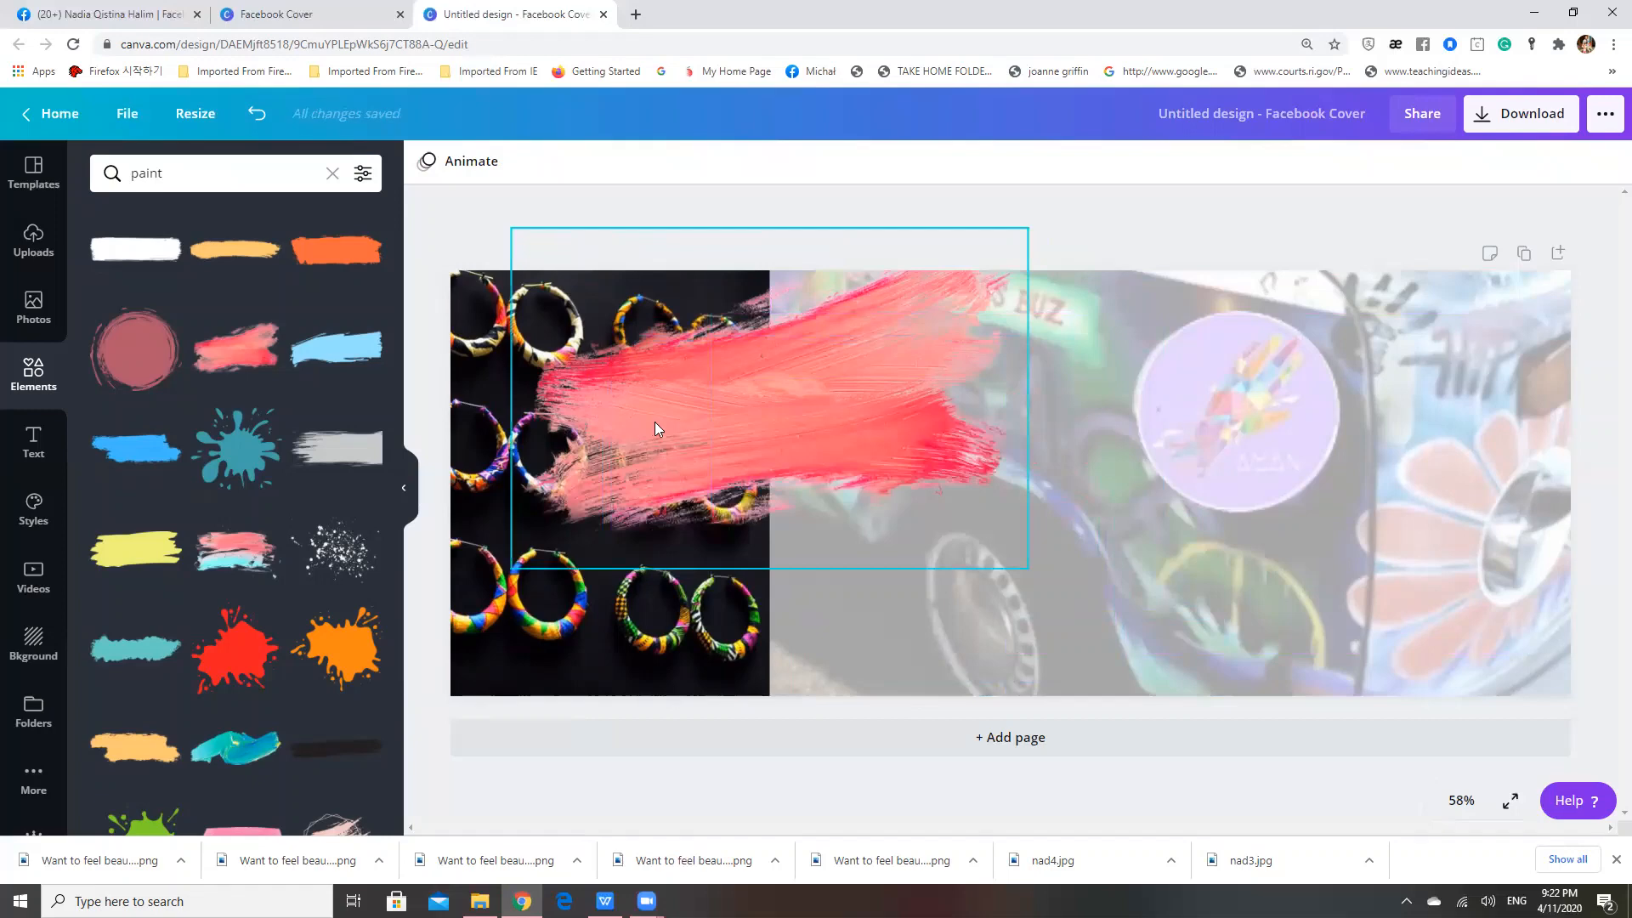
pyautogui.click(655, 427)
pyautogui.press('Delete')
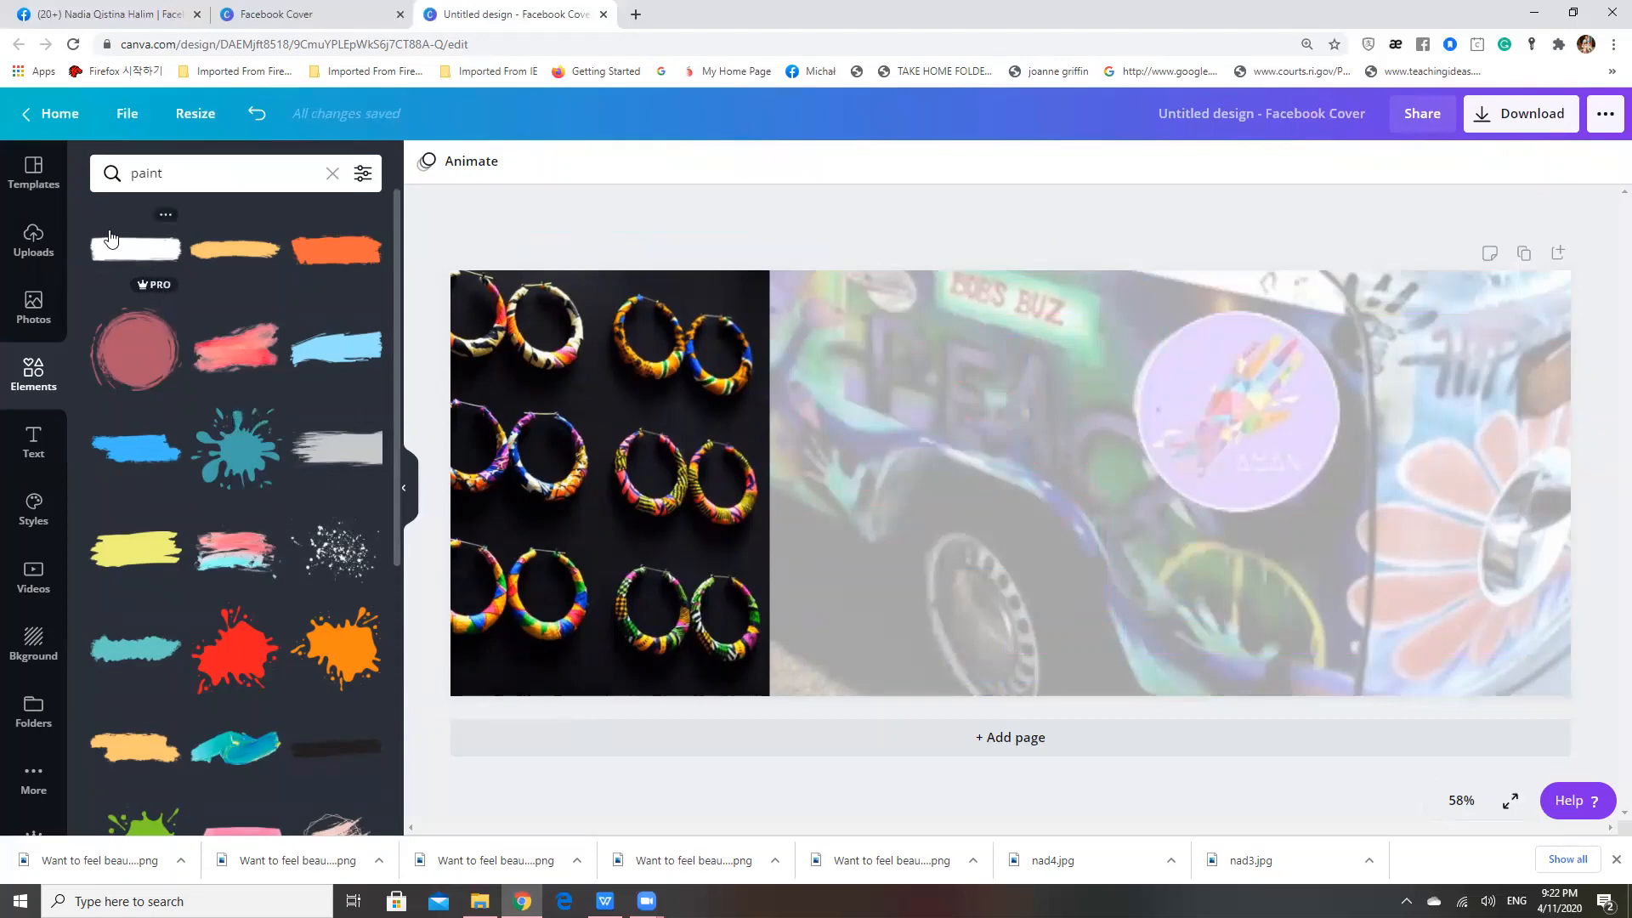
# Search the elements for "edge"
pyautogui.click(204, 179)
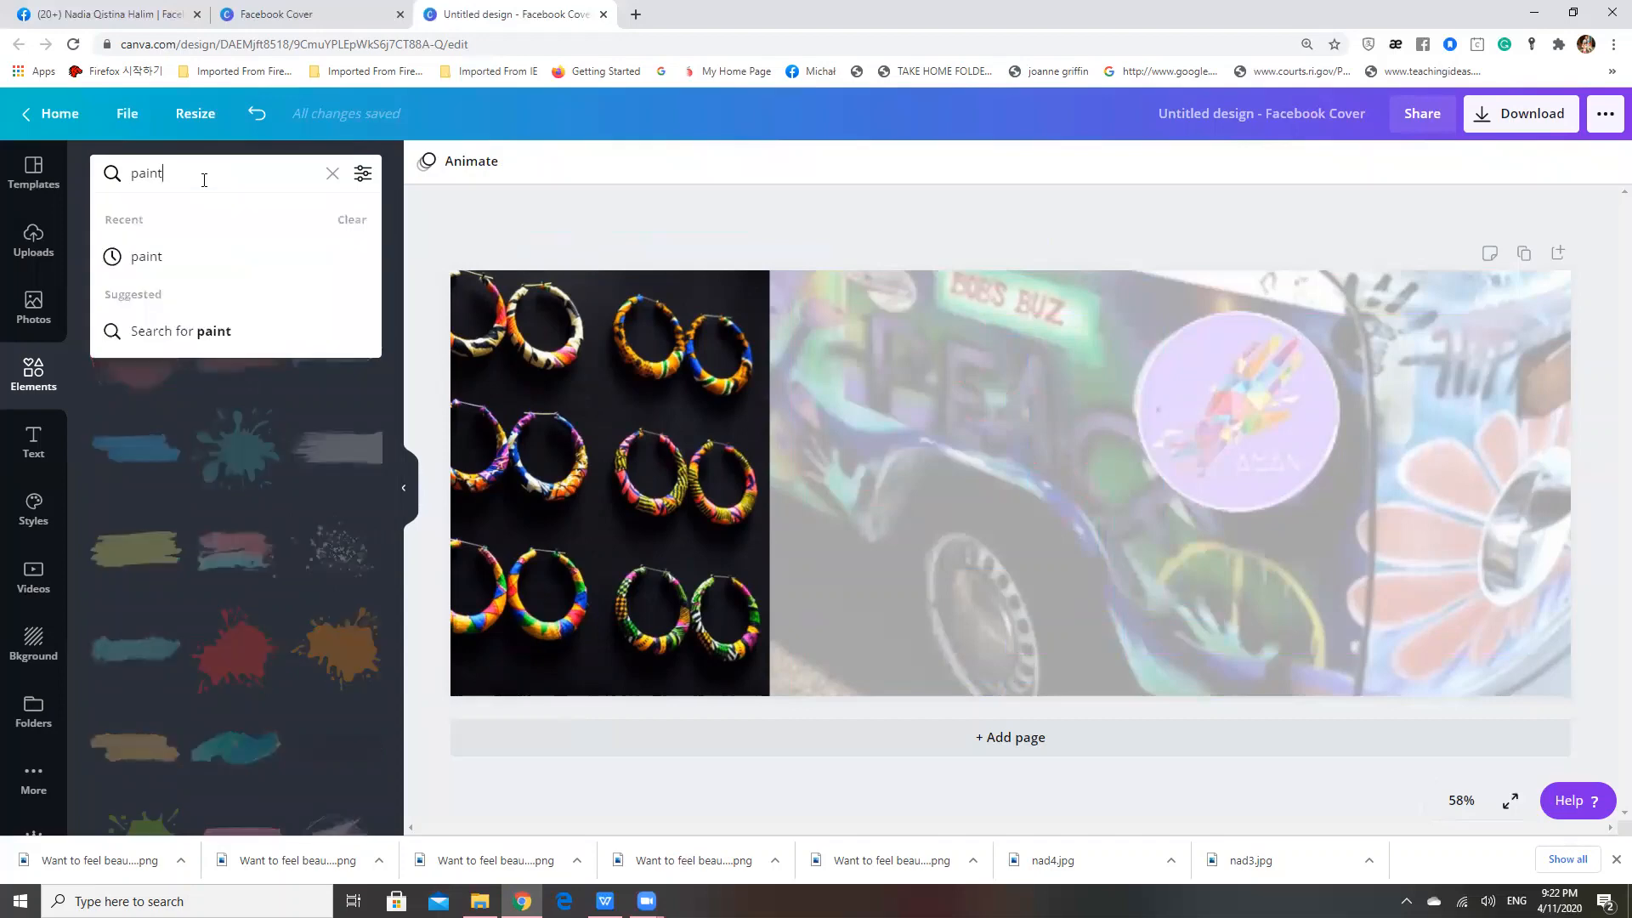
pyautogui.press('BackSpace')
pyautogui.press('BackSpace')
pyautogui.press('BackSpace')
pyautogui.press('BackSpace')
pyautogui.press('BackSpace')
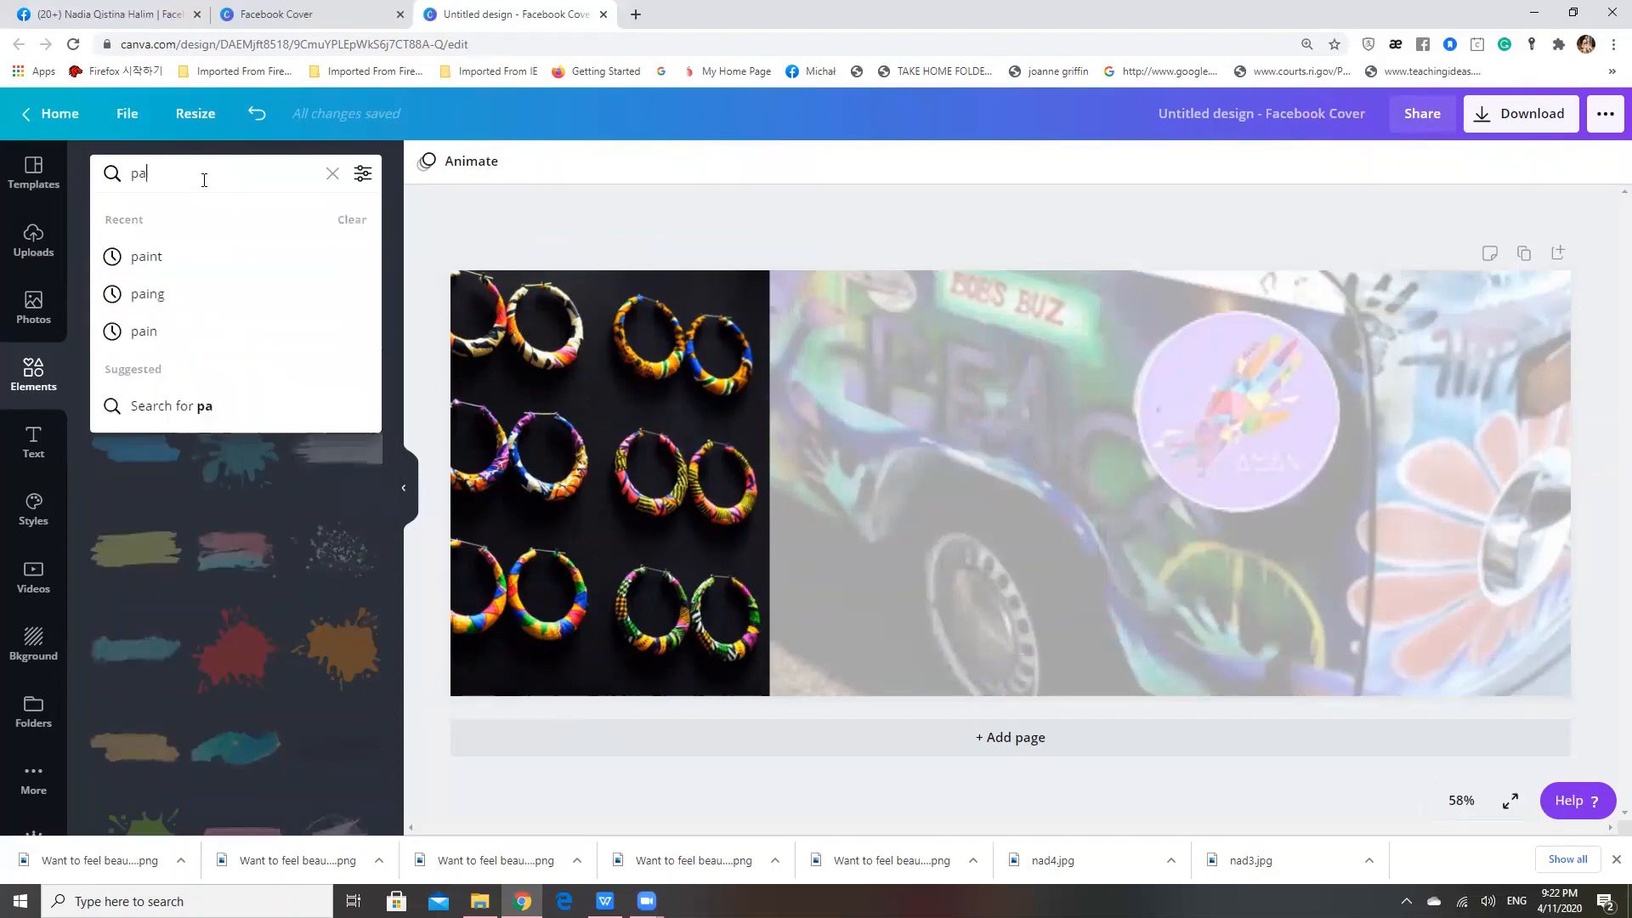
pyautogui.write('edge')
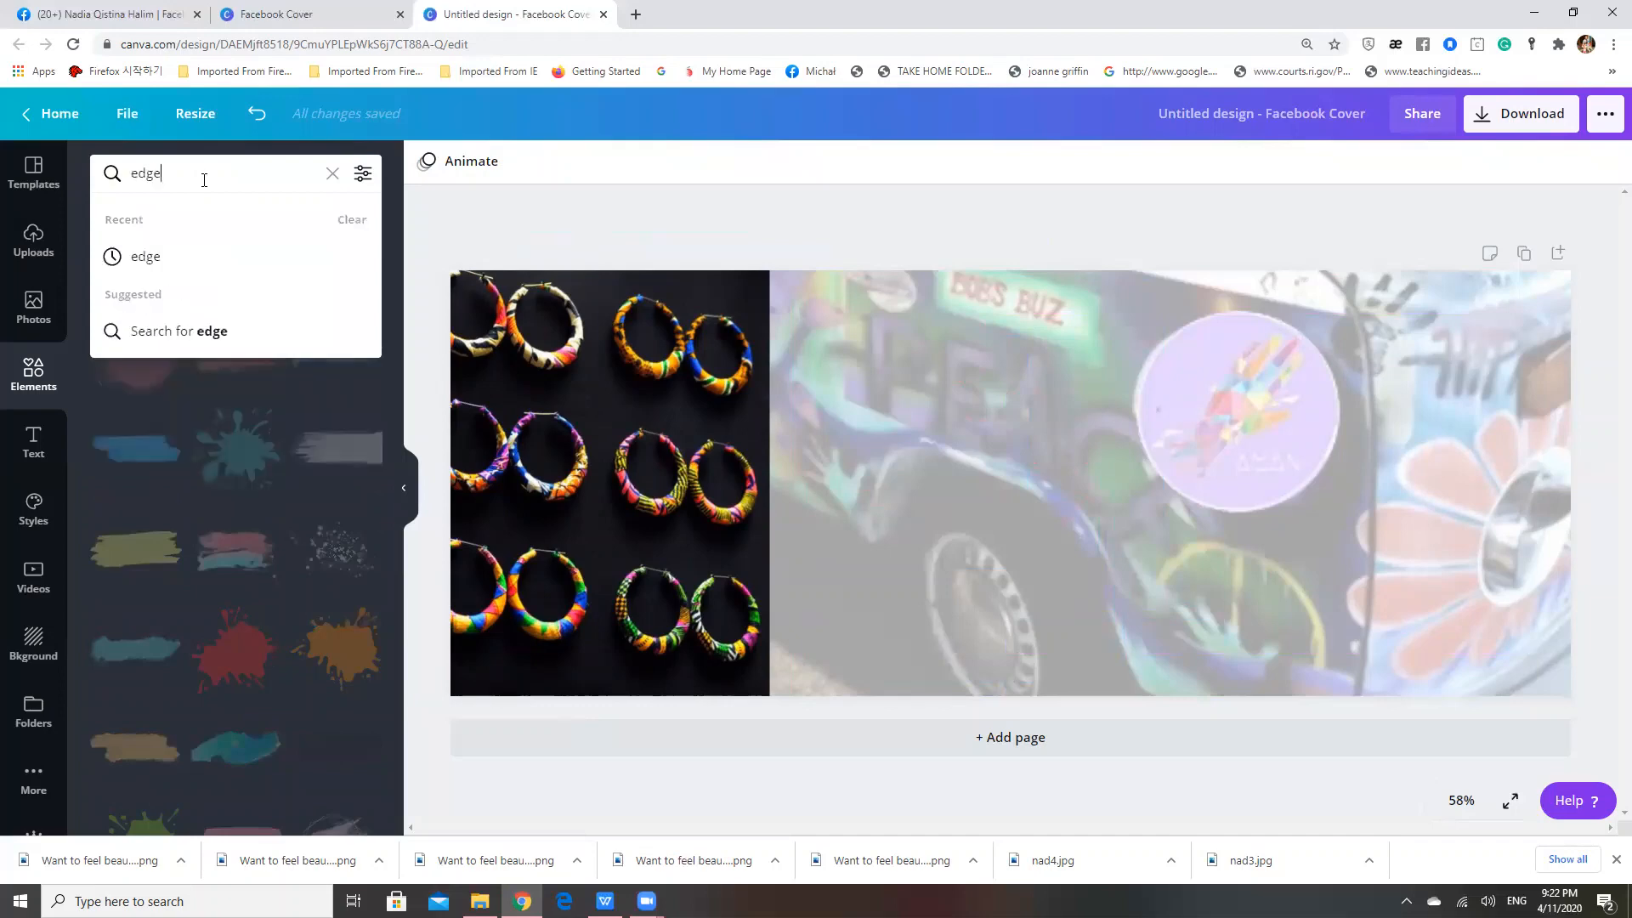
pyautogui.press('Return')
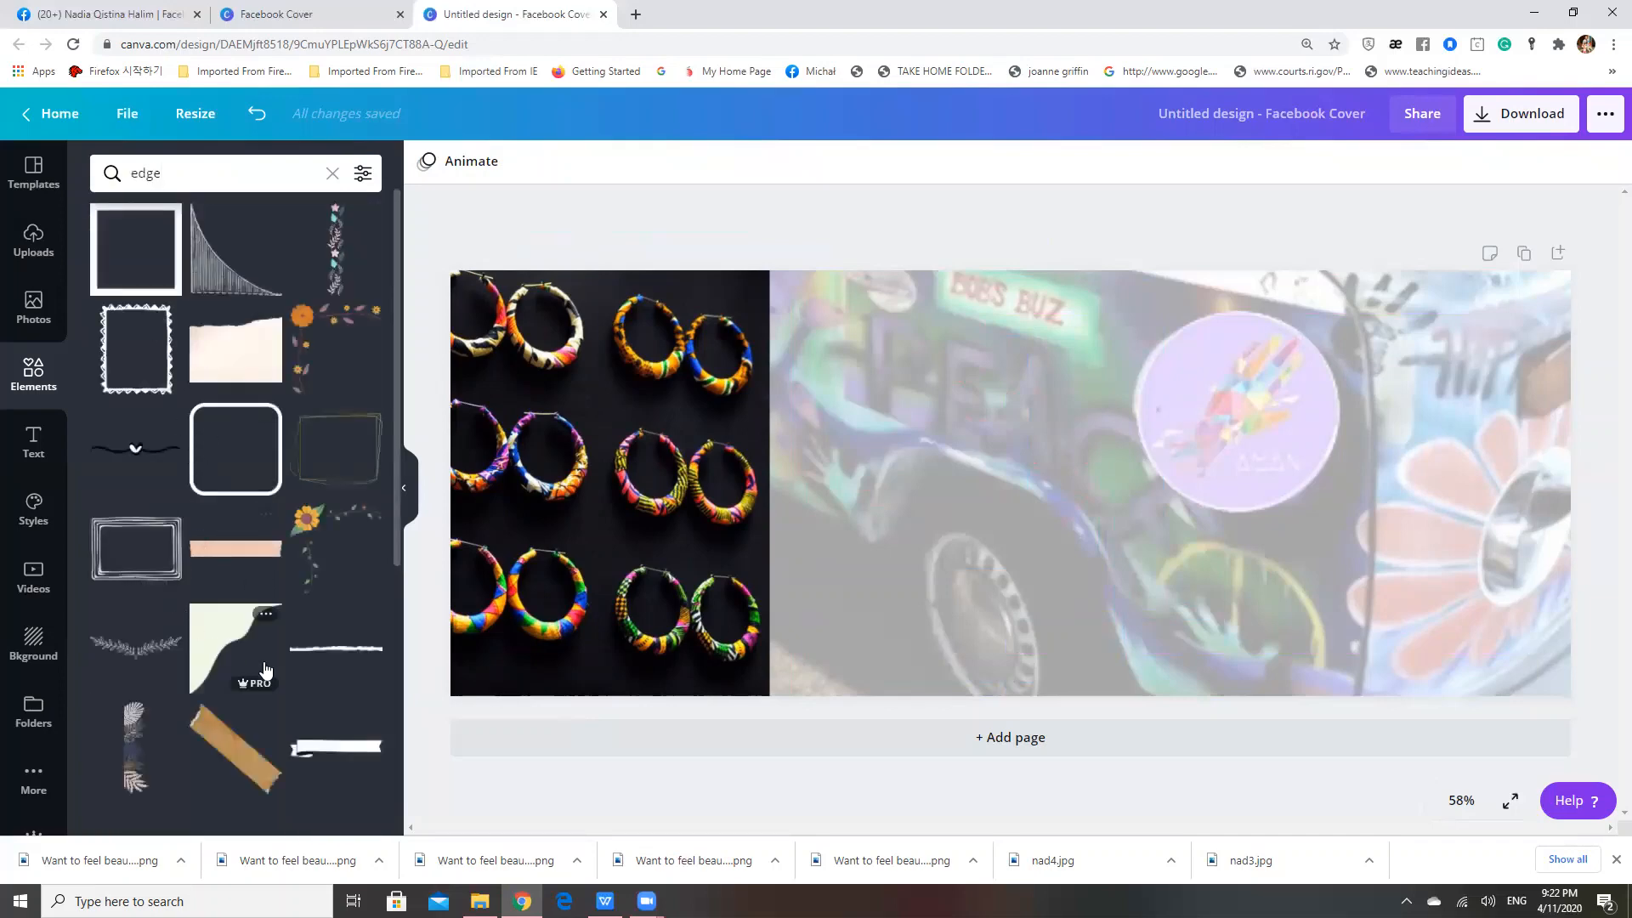
# Add the thin torn-edge strip, rotate it to vertical and place it over the seam between the earrings and van photos
pyautogui.click(322, 659)
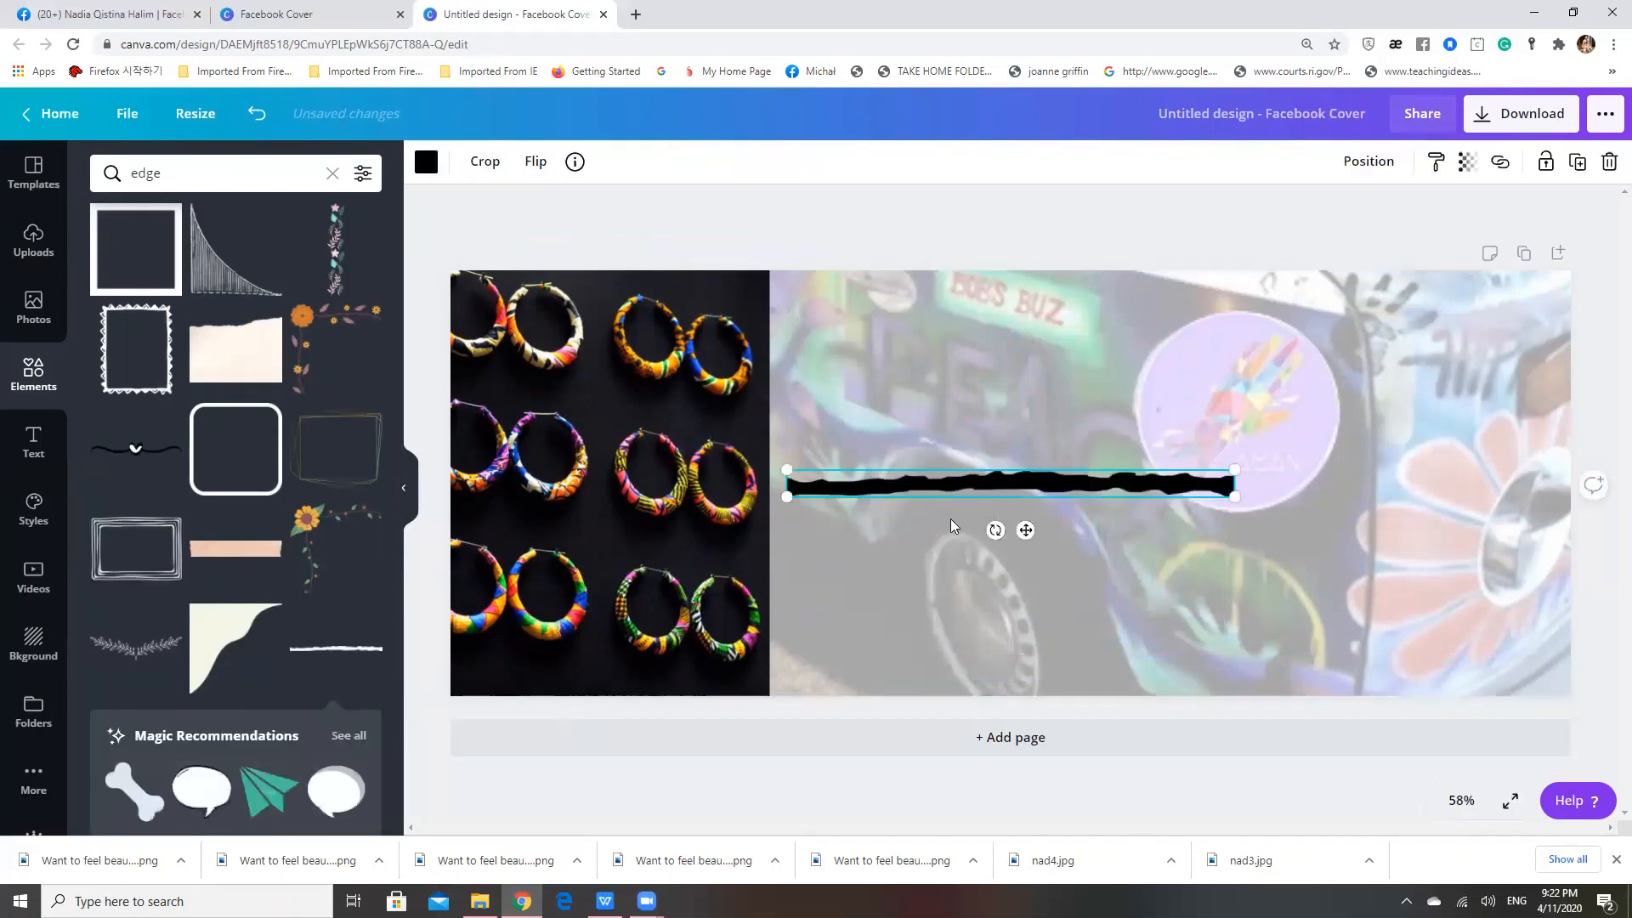
pyautogui.moveTo(994, 530); pyautogui.dragTo(991, 502)
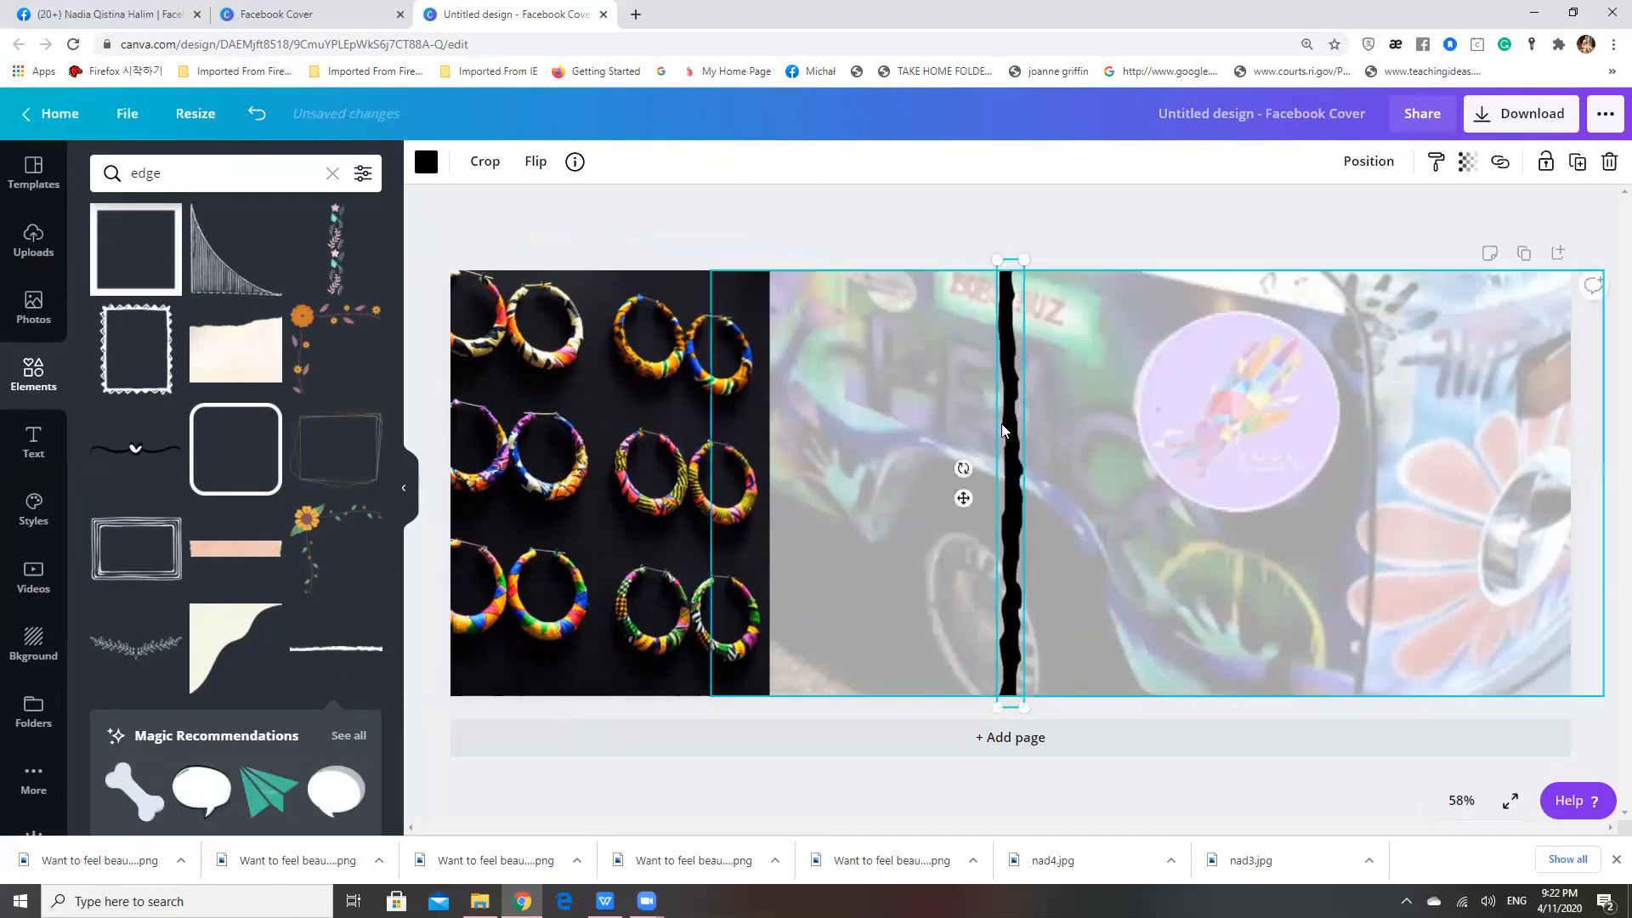
pyautogui.moveTo(1003, 431); pyautogui.dragTo(771, 433)
pyautogui.click(804, 236)
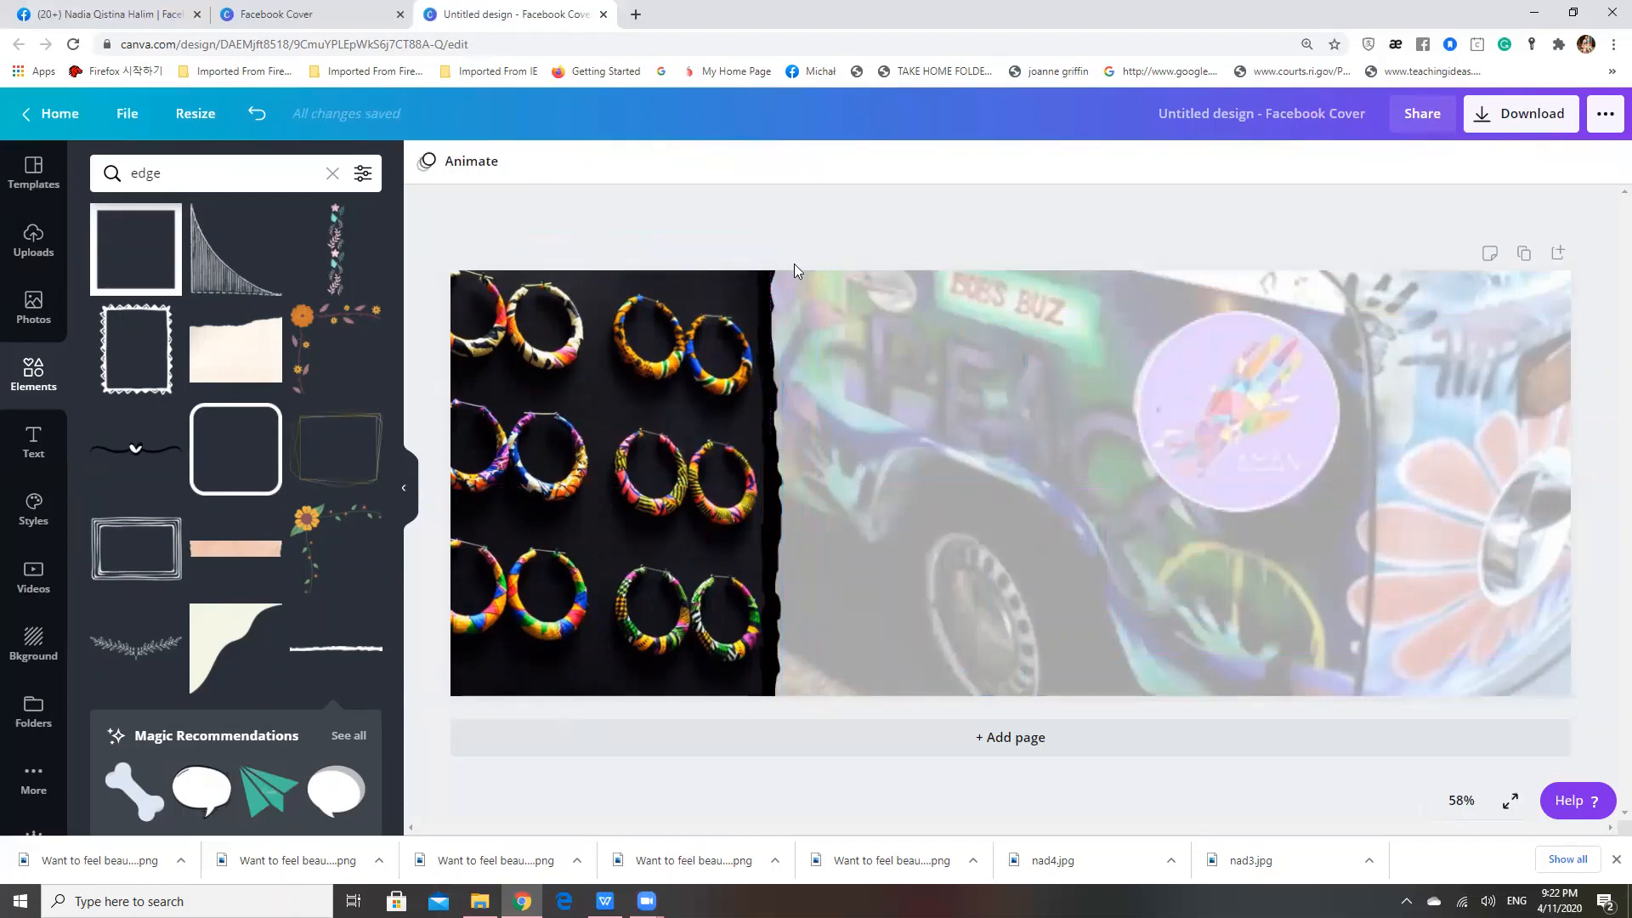
# Recolour the torn-edge strip with the near-black shade from the van photo's colours
pyautogui.click(767, 319)
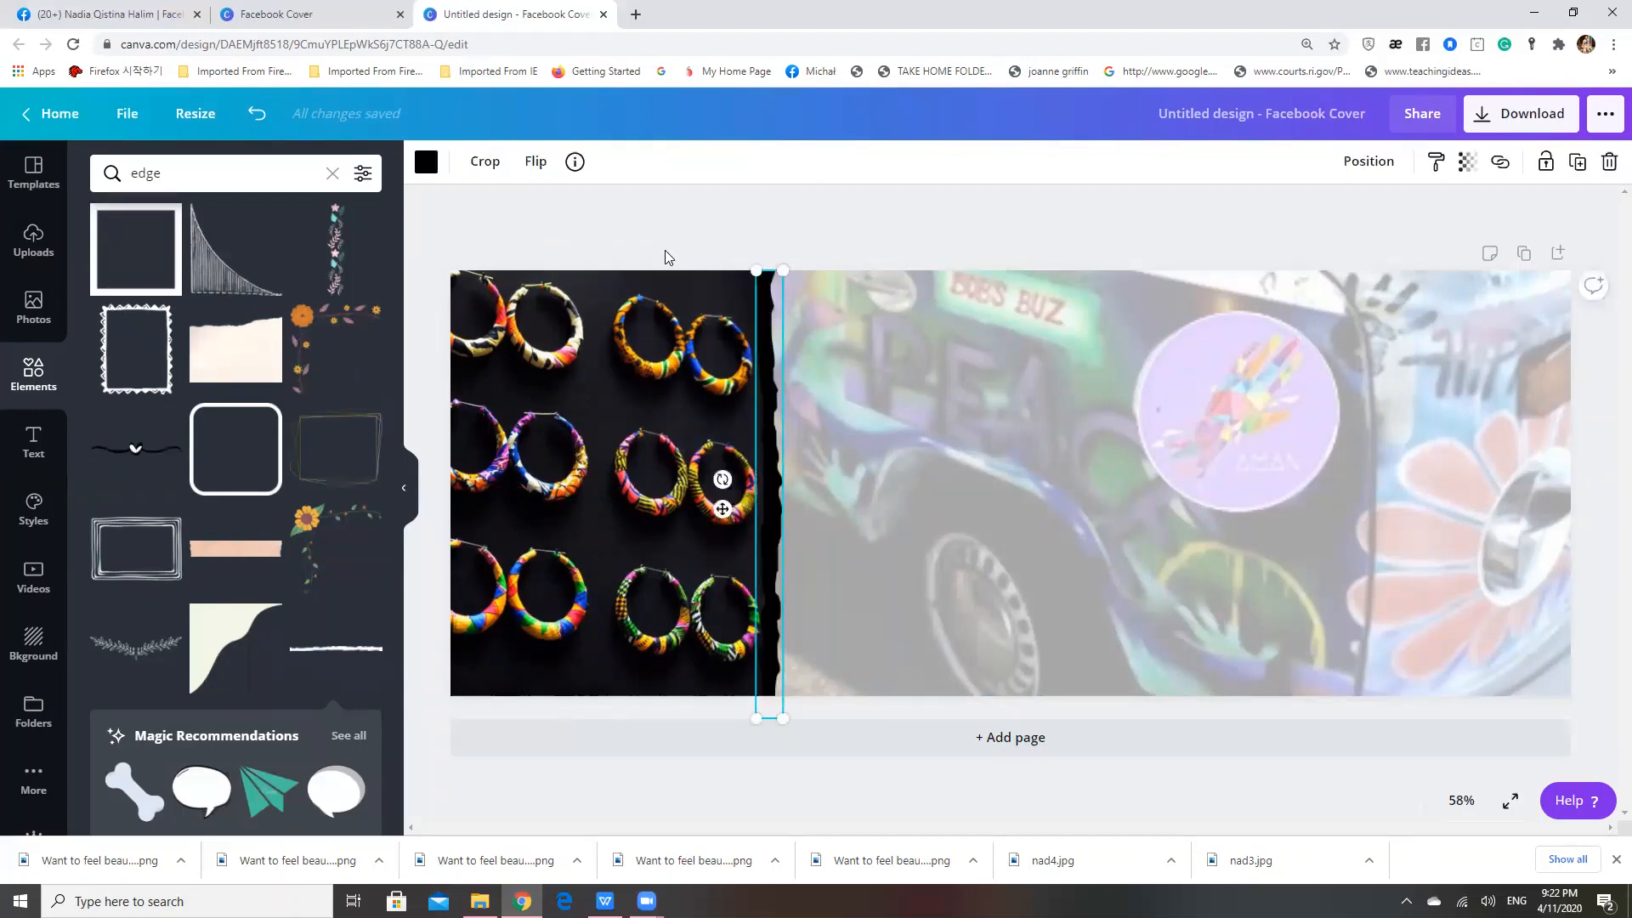
pyautogui.click(426, 163)
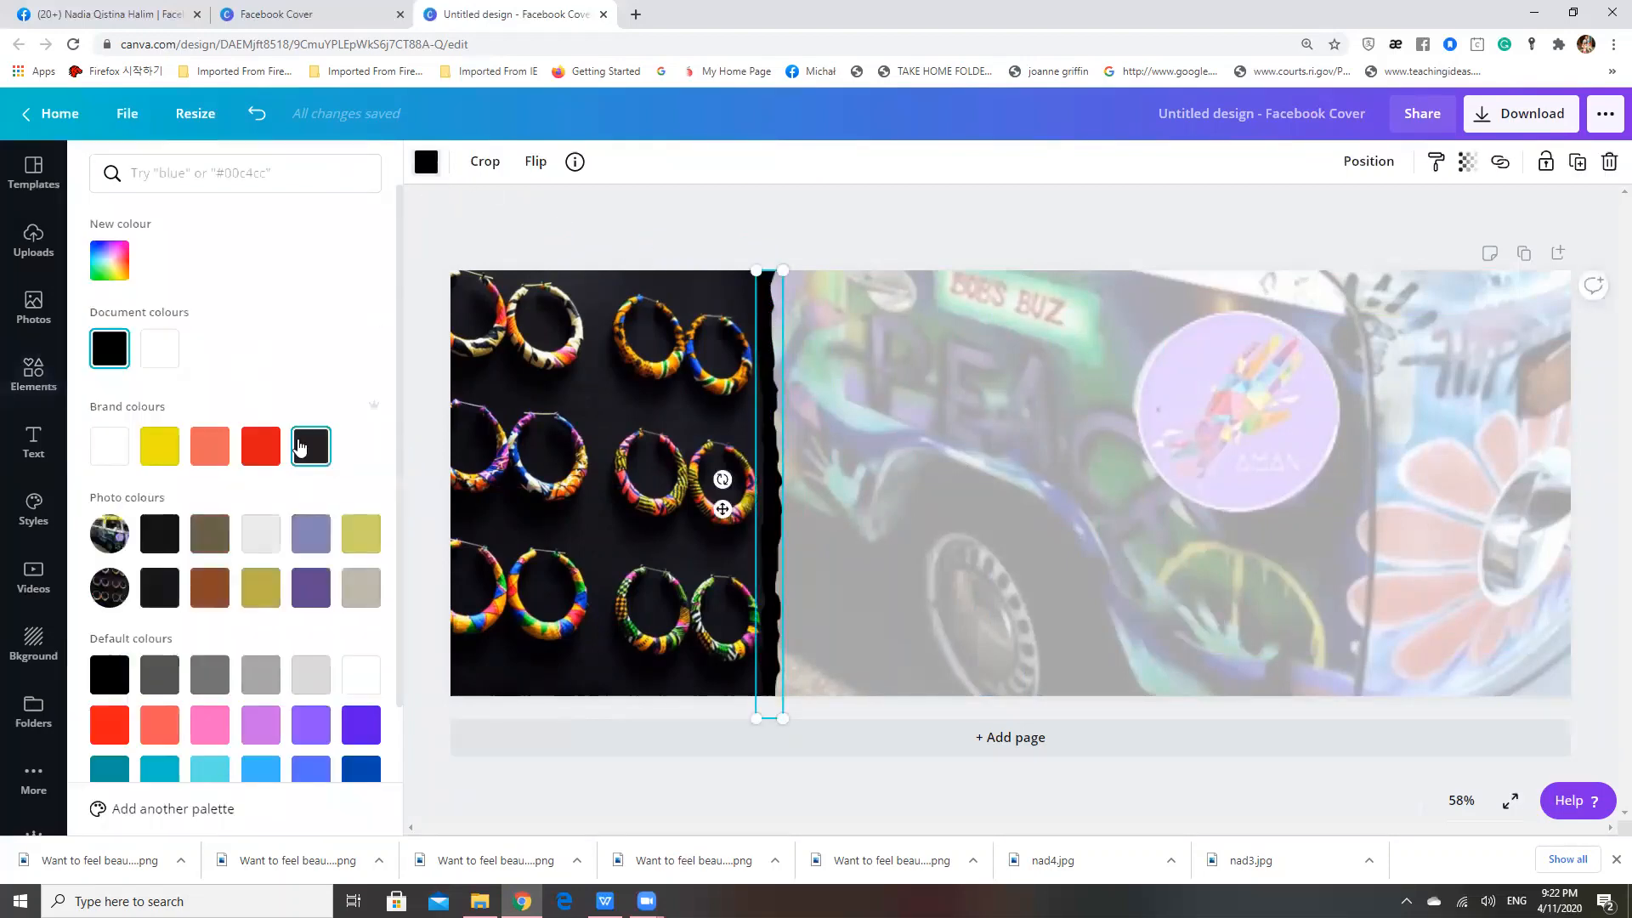
pyautogui.click(156, 544)
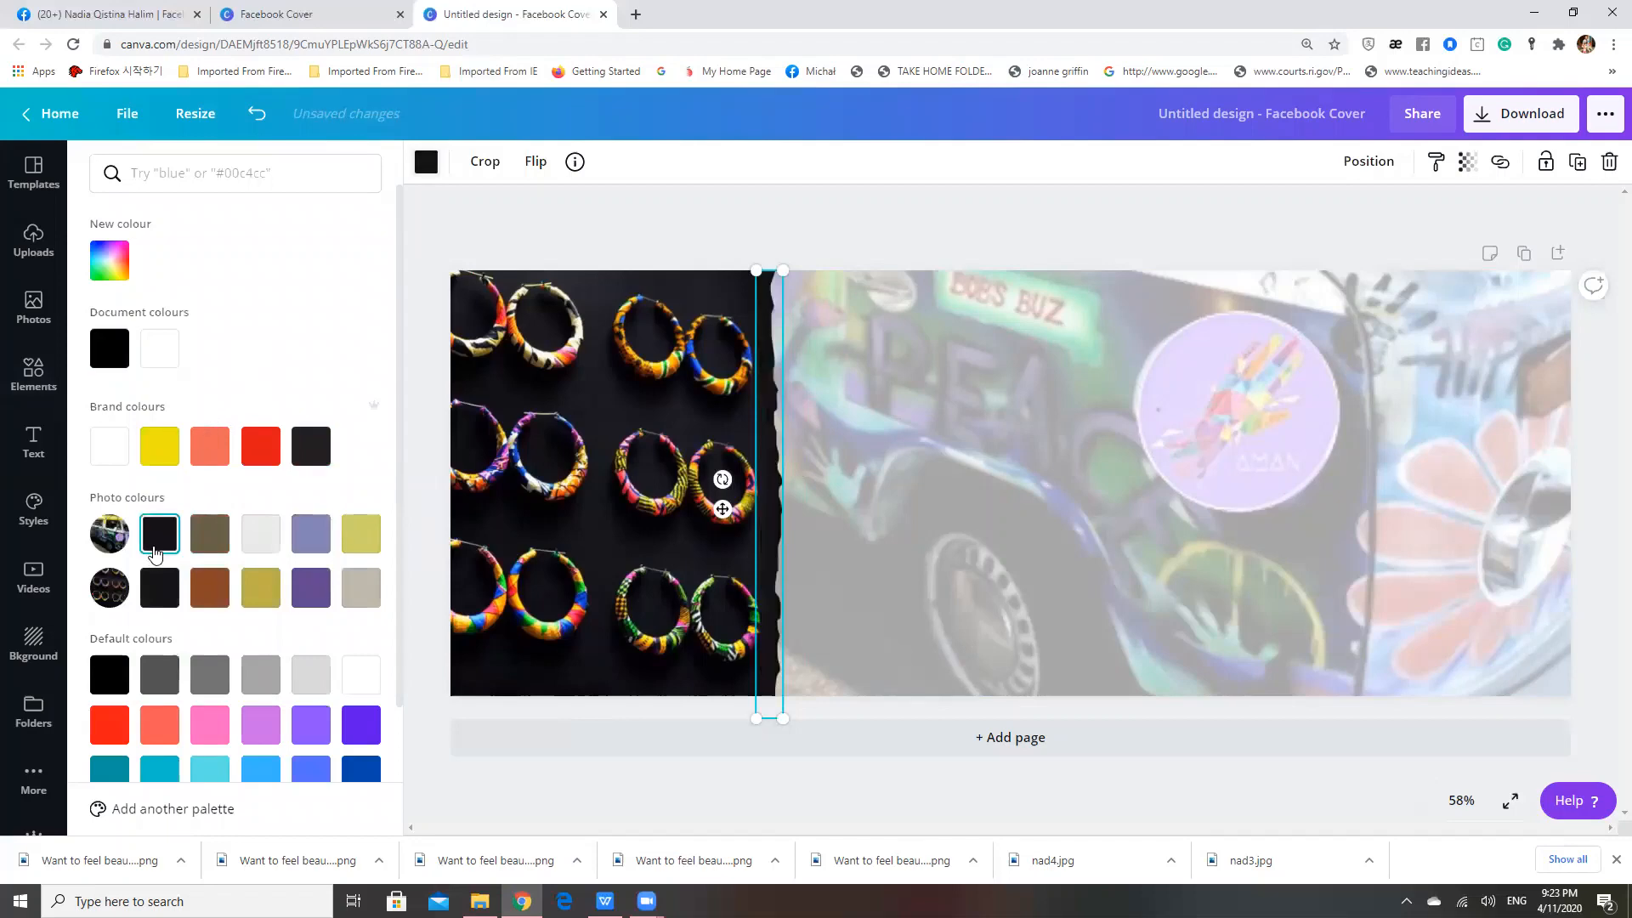
pyautogui.click(665, 210)
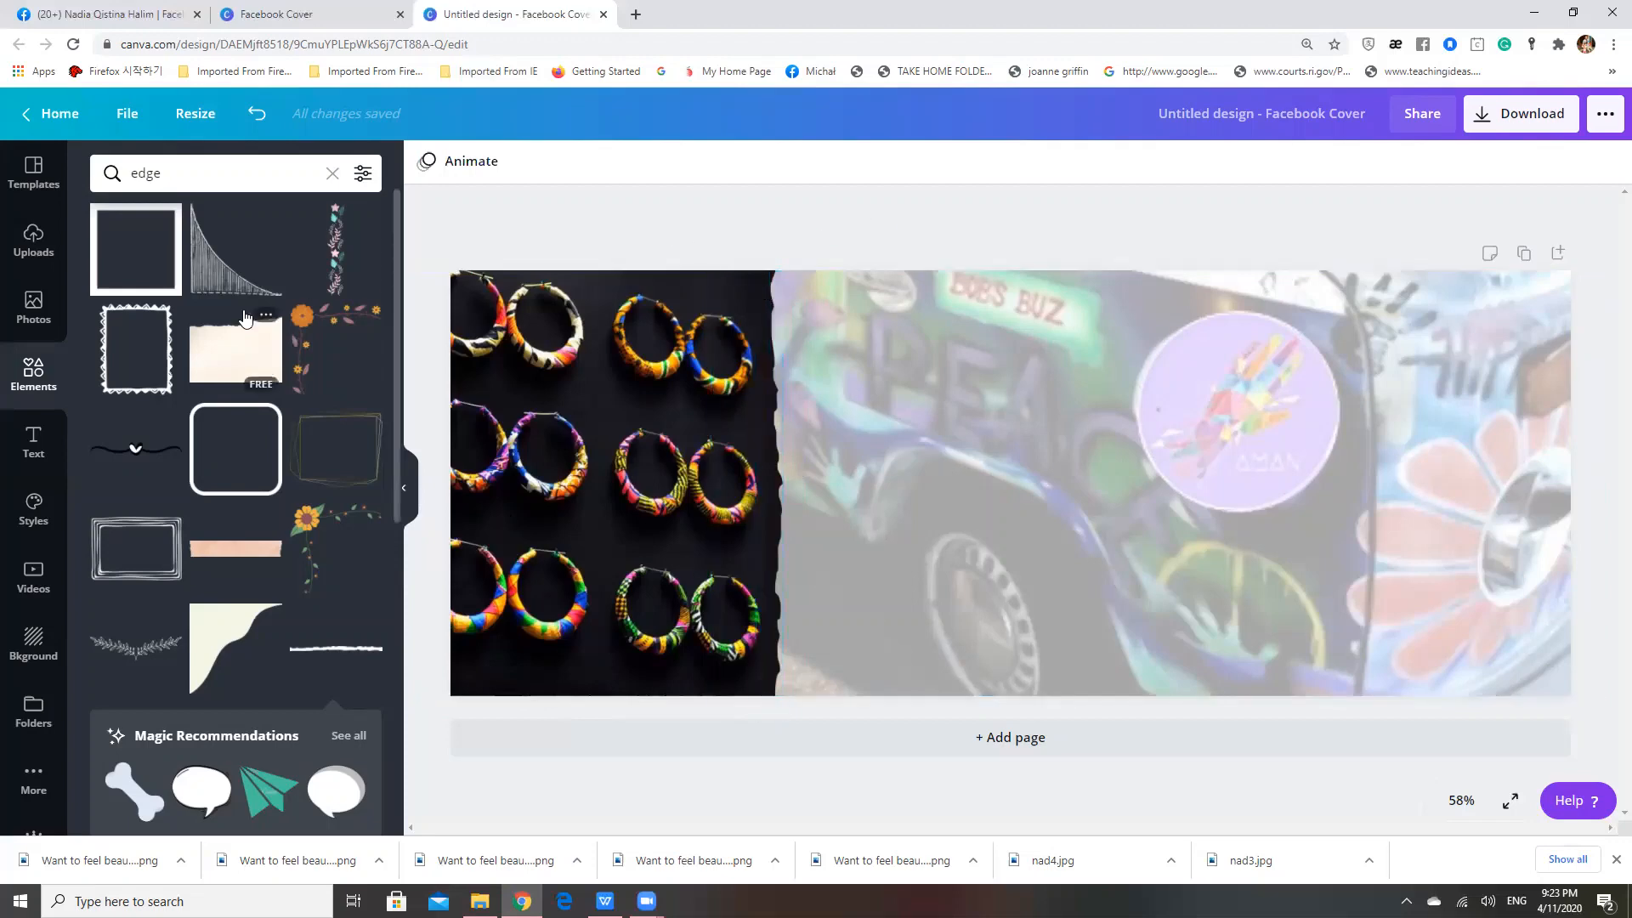
# Add a circular frame and place it over the van's front wheel, overlapping the cover's bottom edge
pyautogui.click(32, 375)
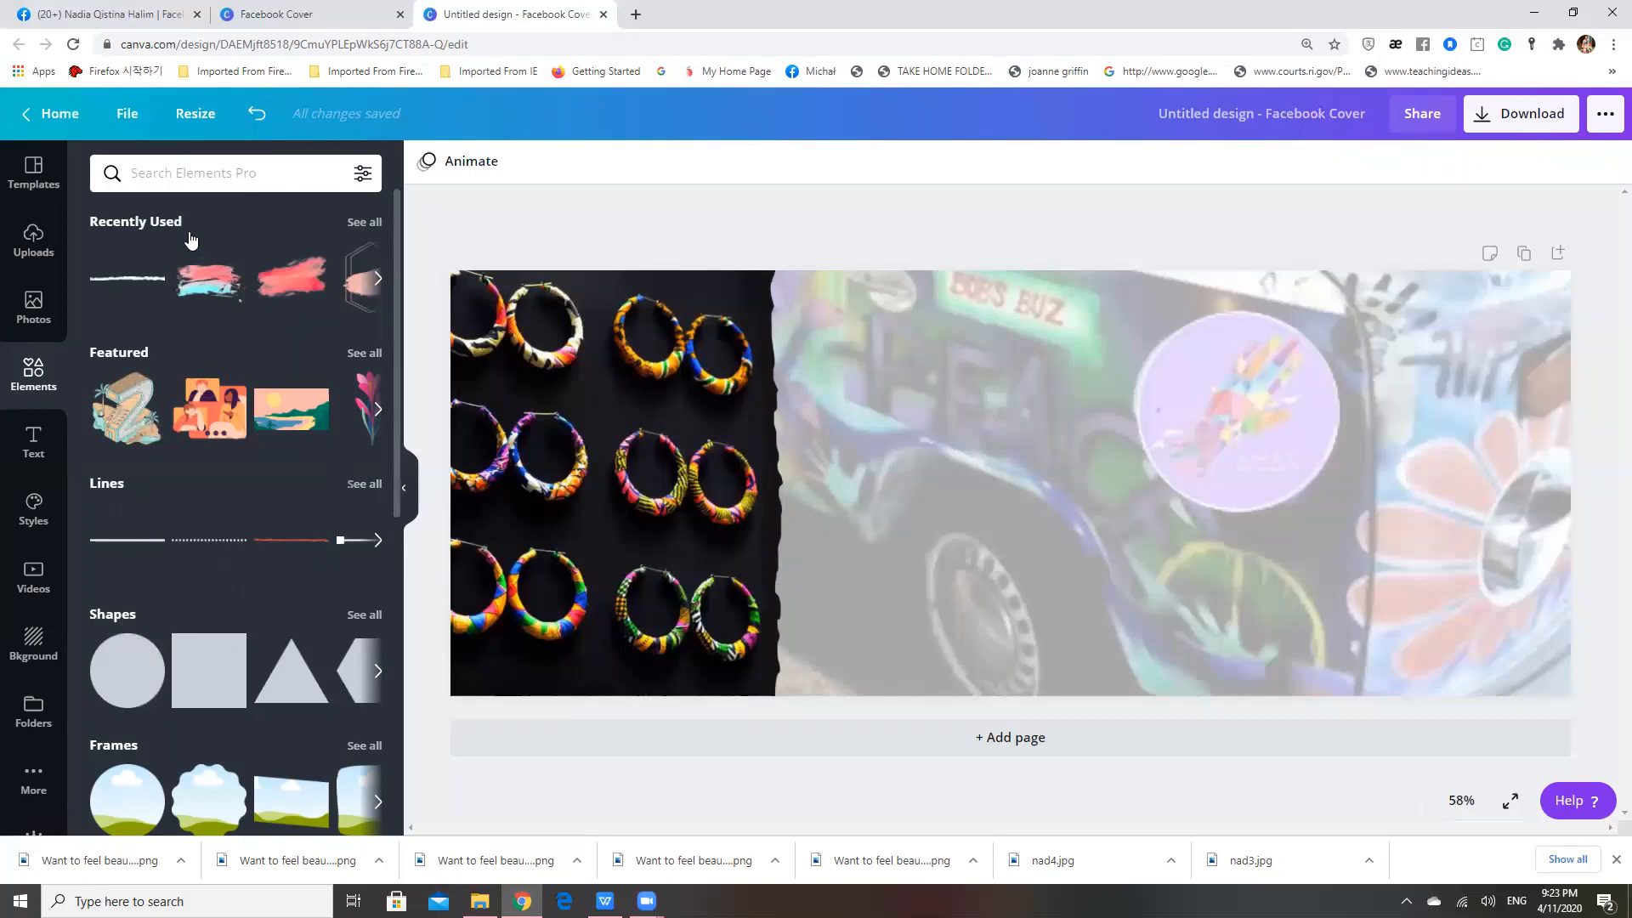
pyautogui.scroll(-4, 186, 581)
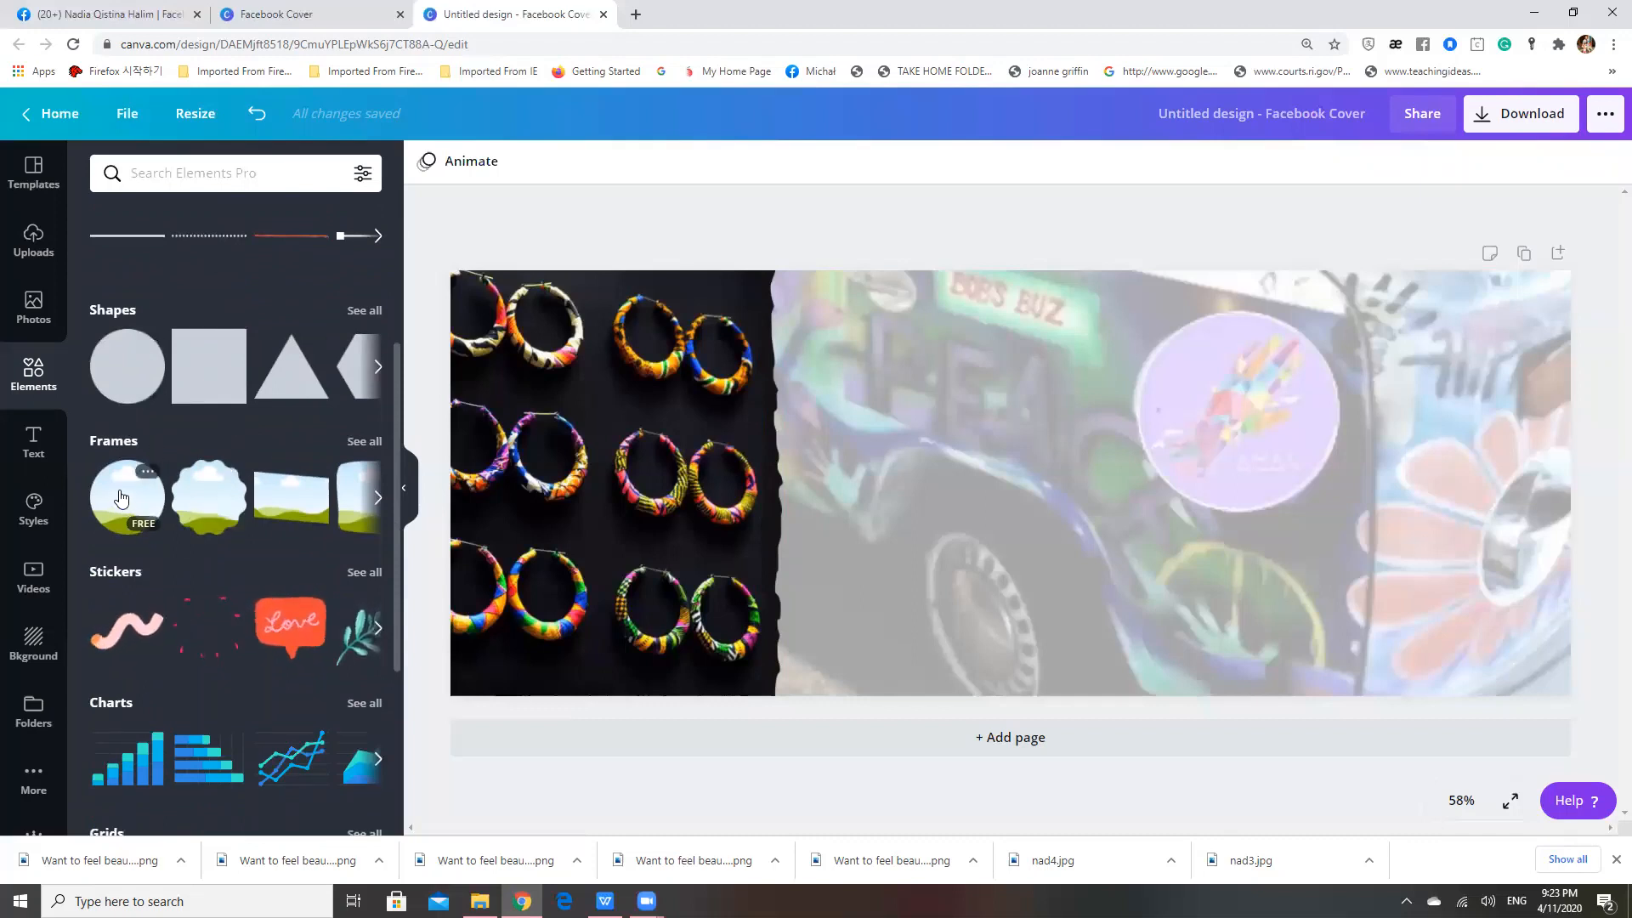
pyautogui.click(126, 516)
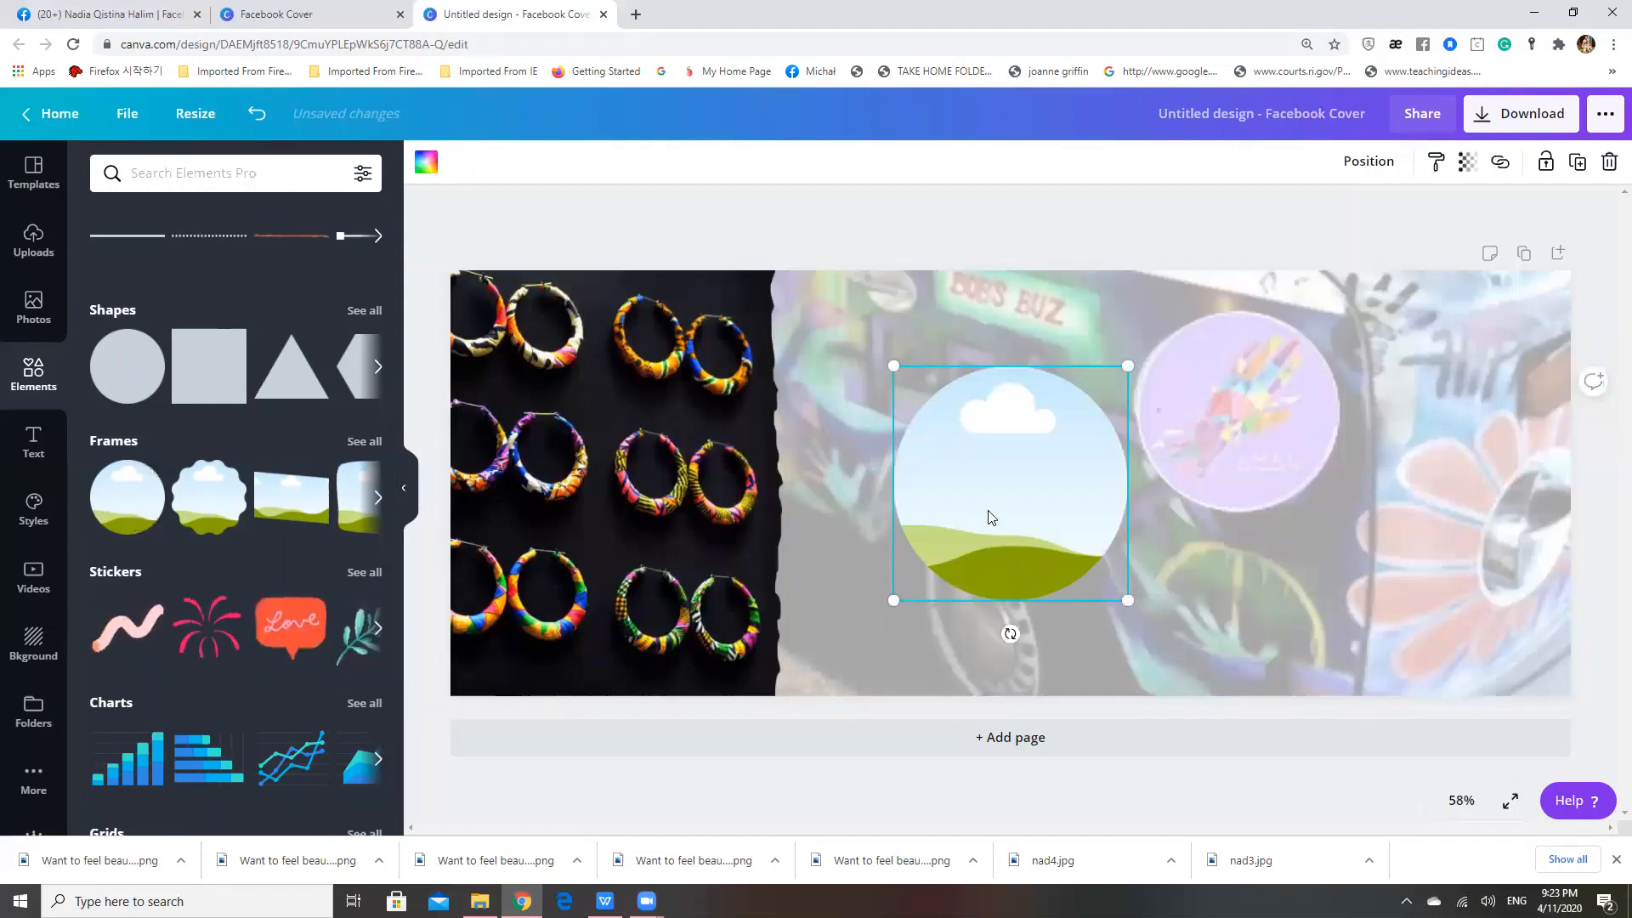
pyautogui.moveTo(990, 513); pyautogui.dragTo(932, 641)
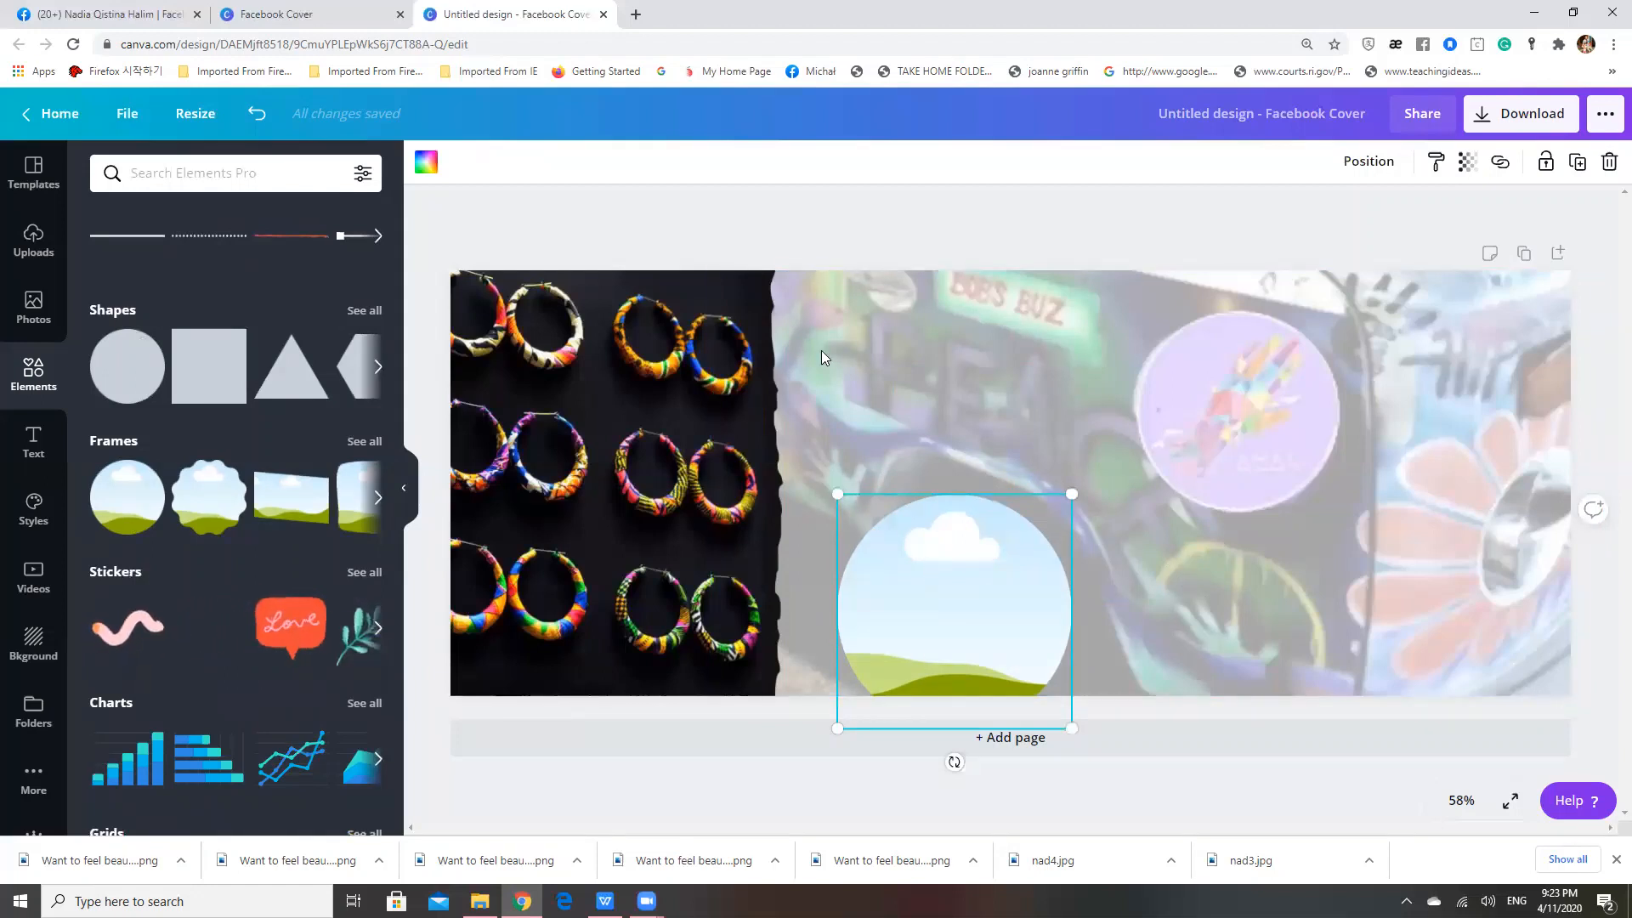
pyautogui.click(731, 229)
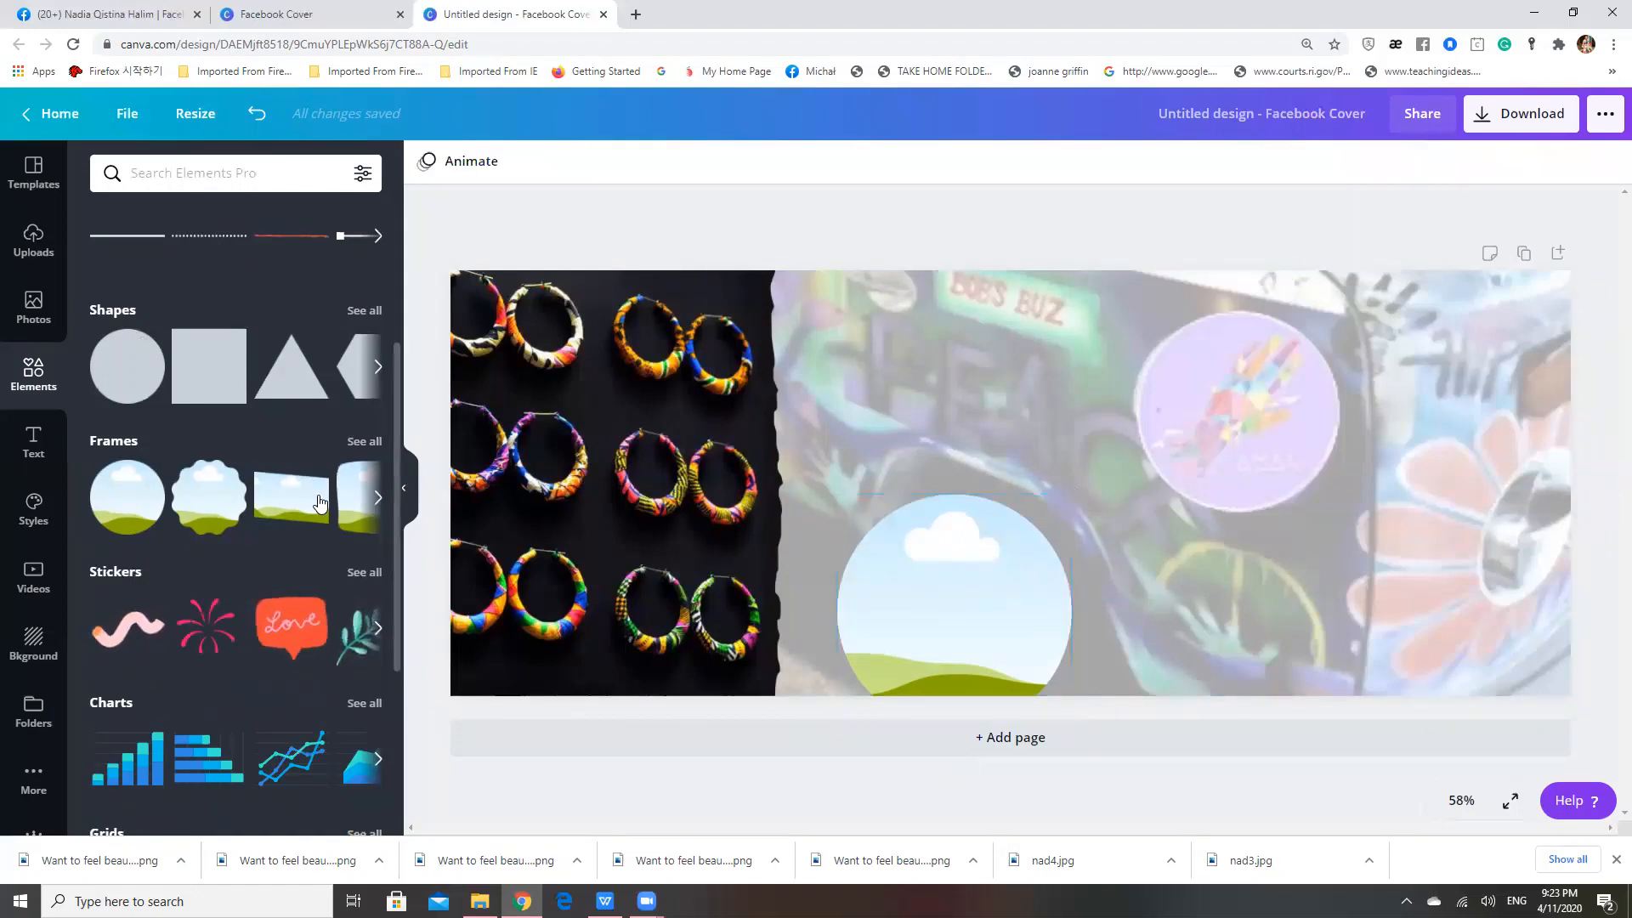
# Add a second circular frame, shrink it slightly and place it over the purple logo on the van photo
pyautogui.click(129, 498)
pyautogui.moveTo(994, 574); pyautogui.dragTo(1226, 403)
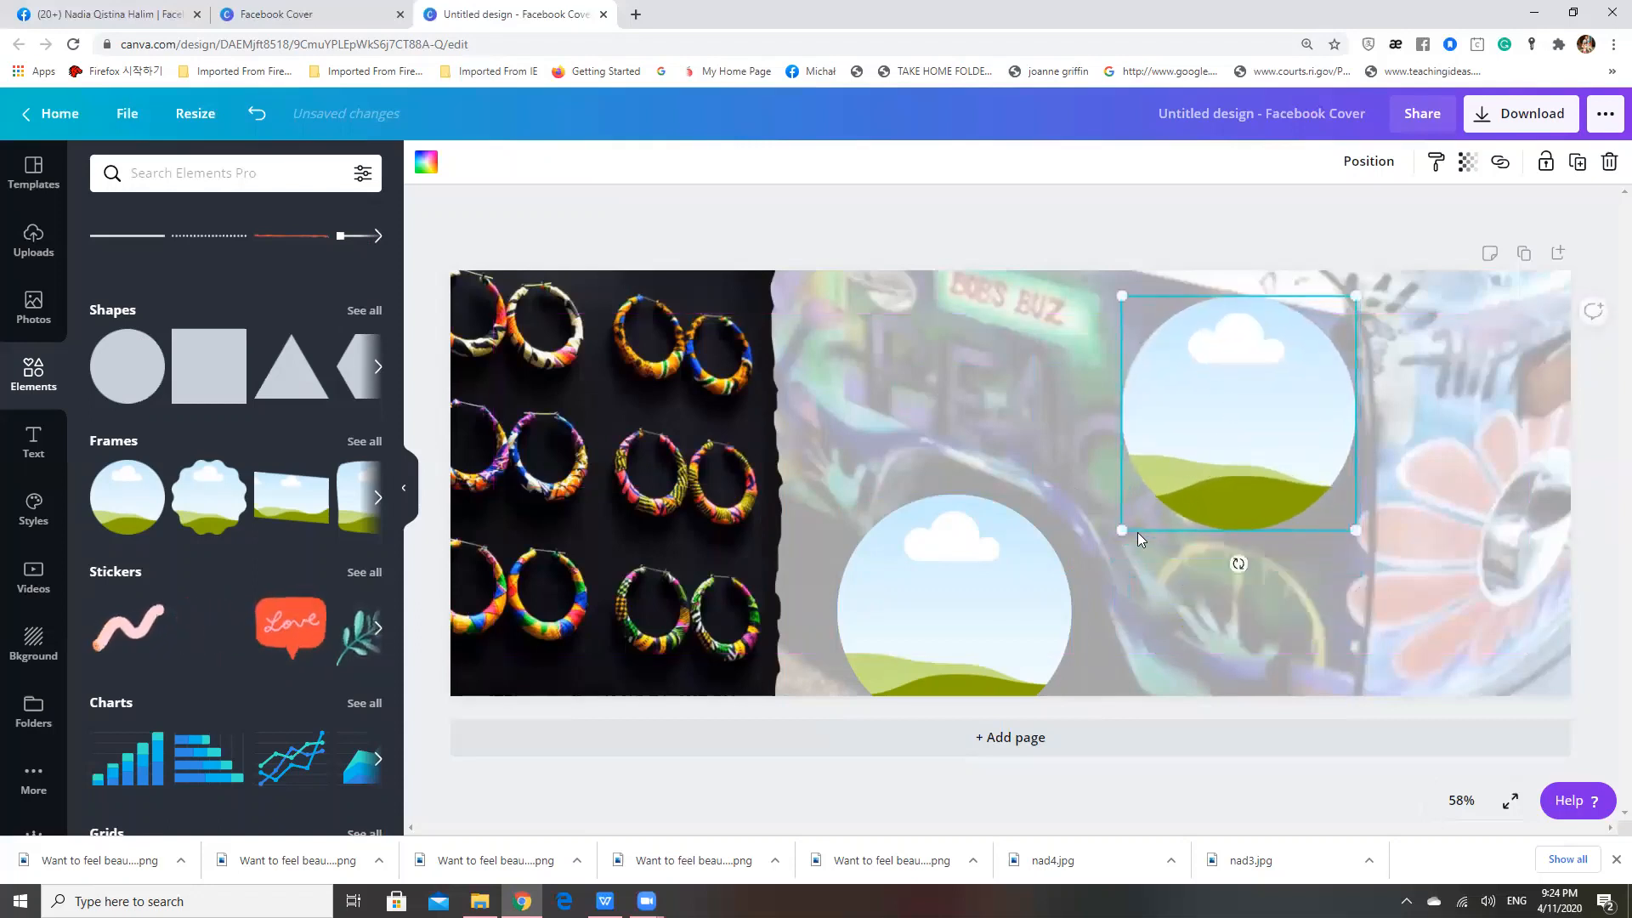
pyautogui.moveTo(1137, 520); pyautogui.dragTo(1155, 506)
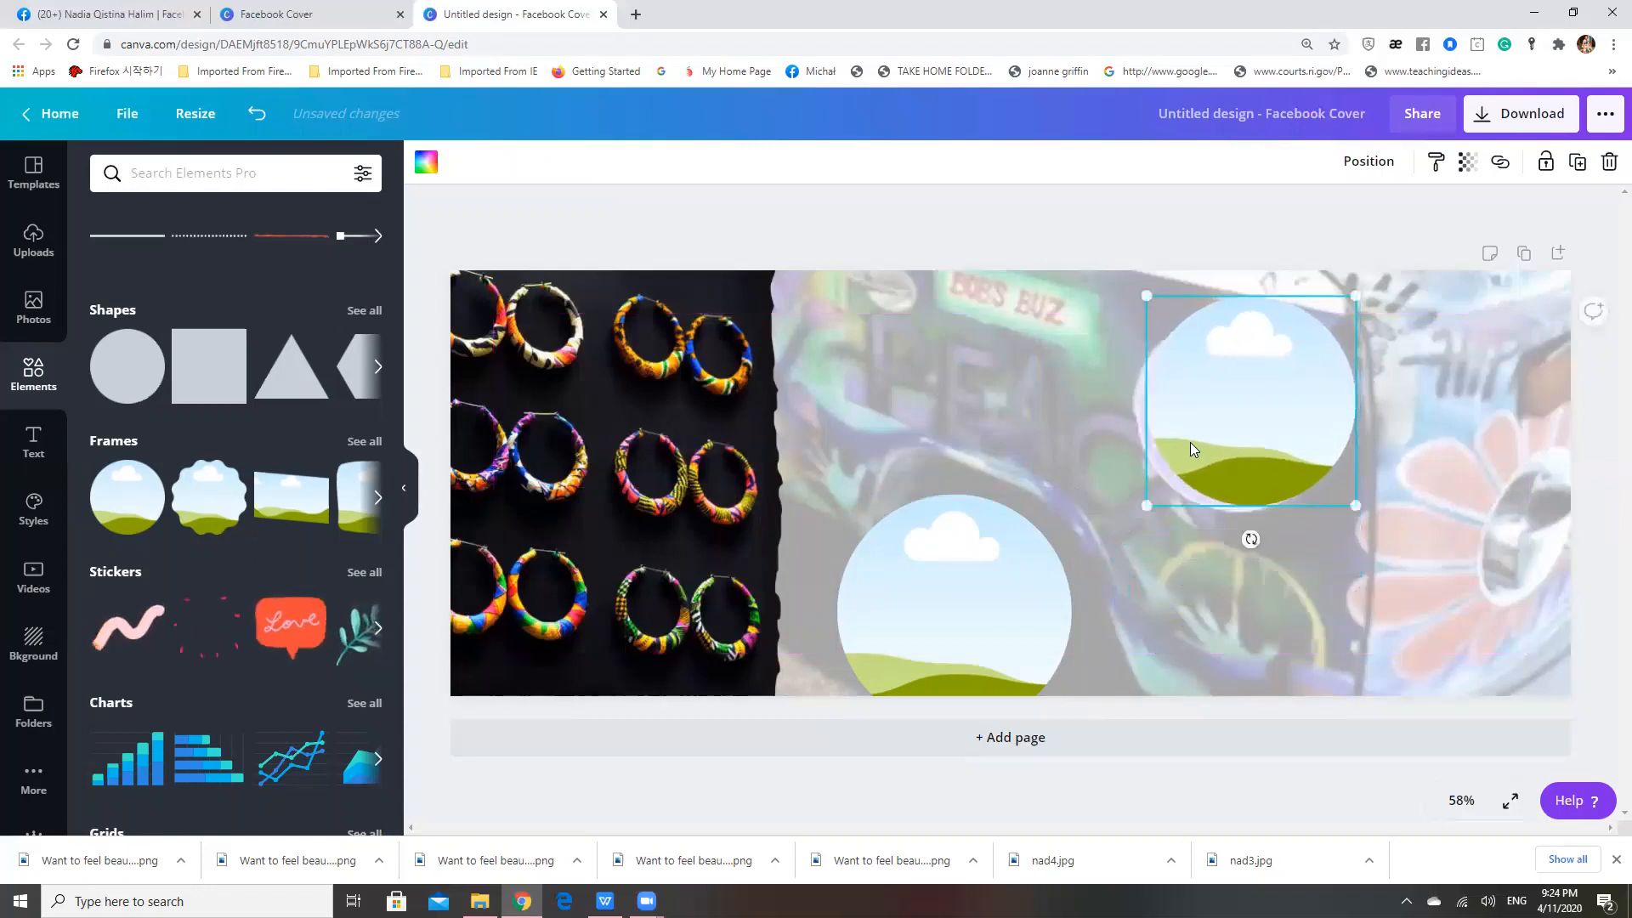
pyautogui.moveTo(1185, 448); pyautogui.dragTo(1175, 459)
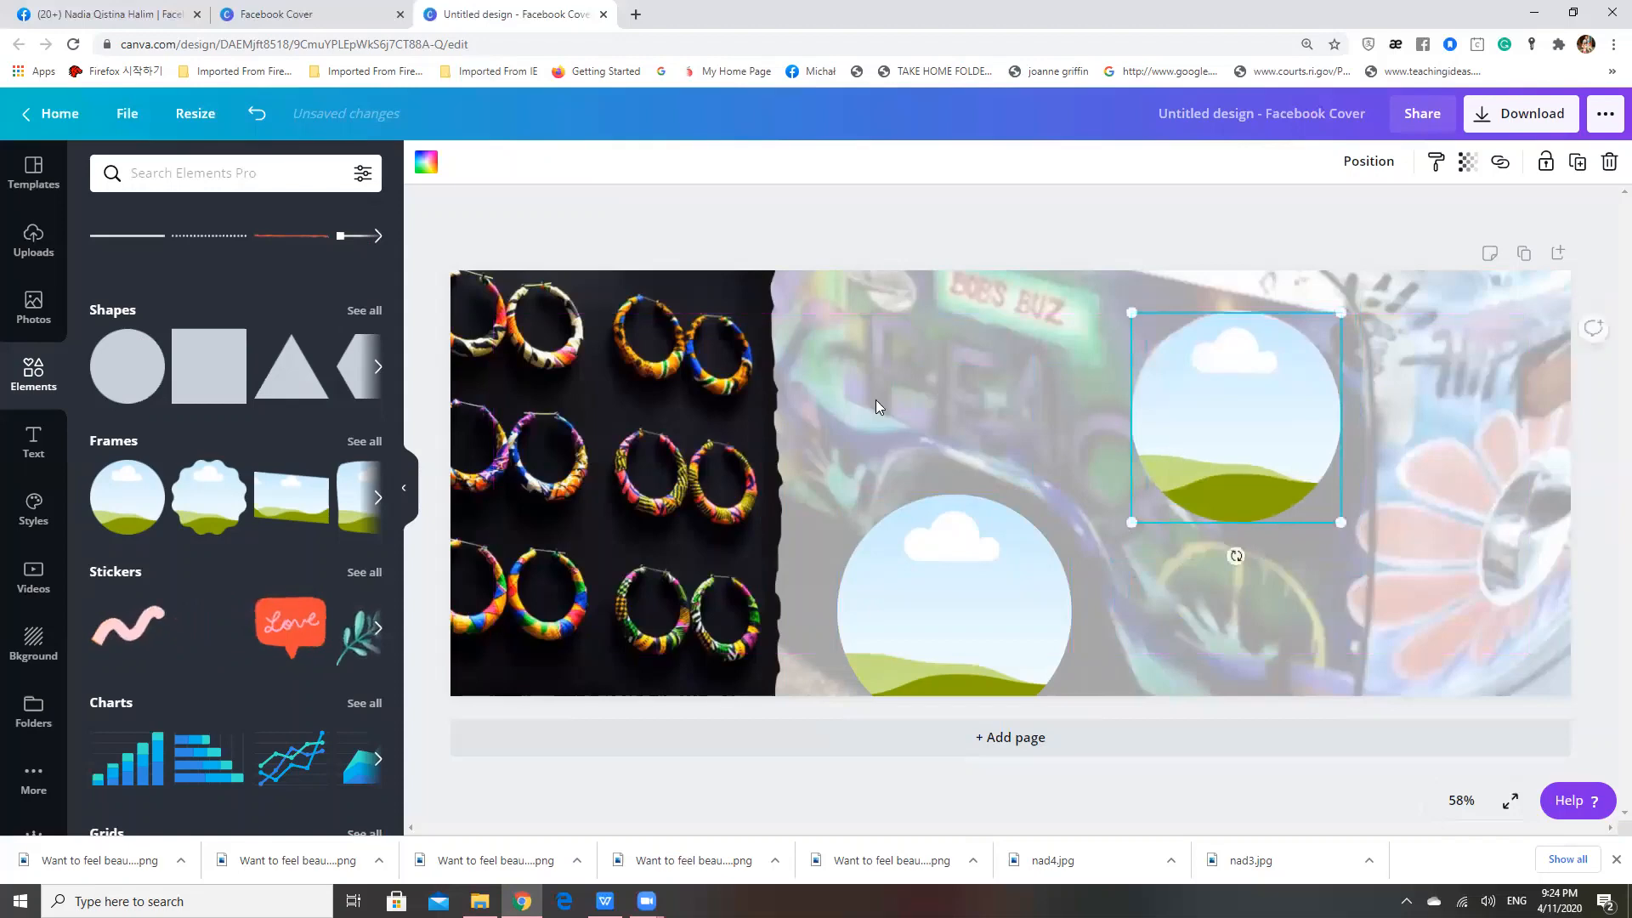
pyautogui.click(1236, 554)
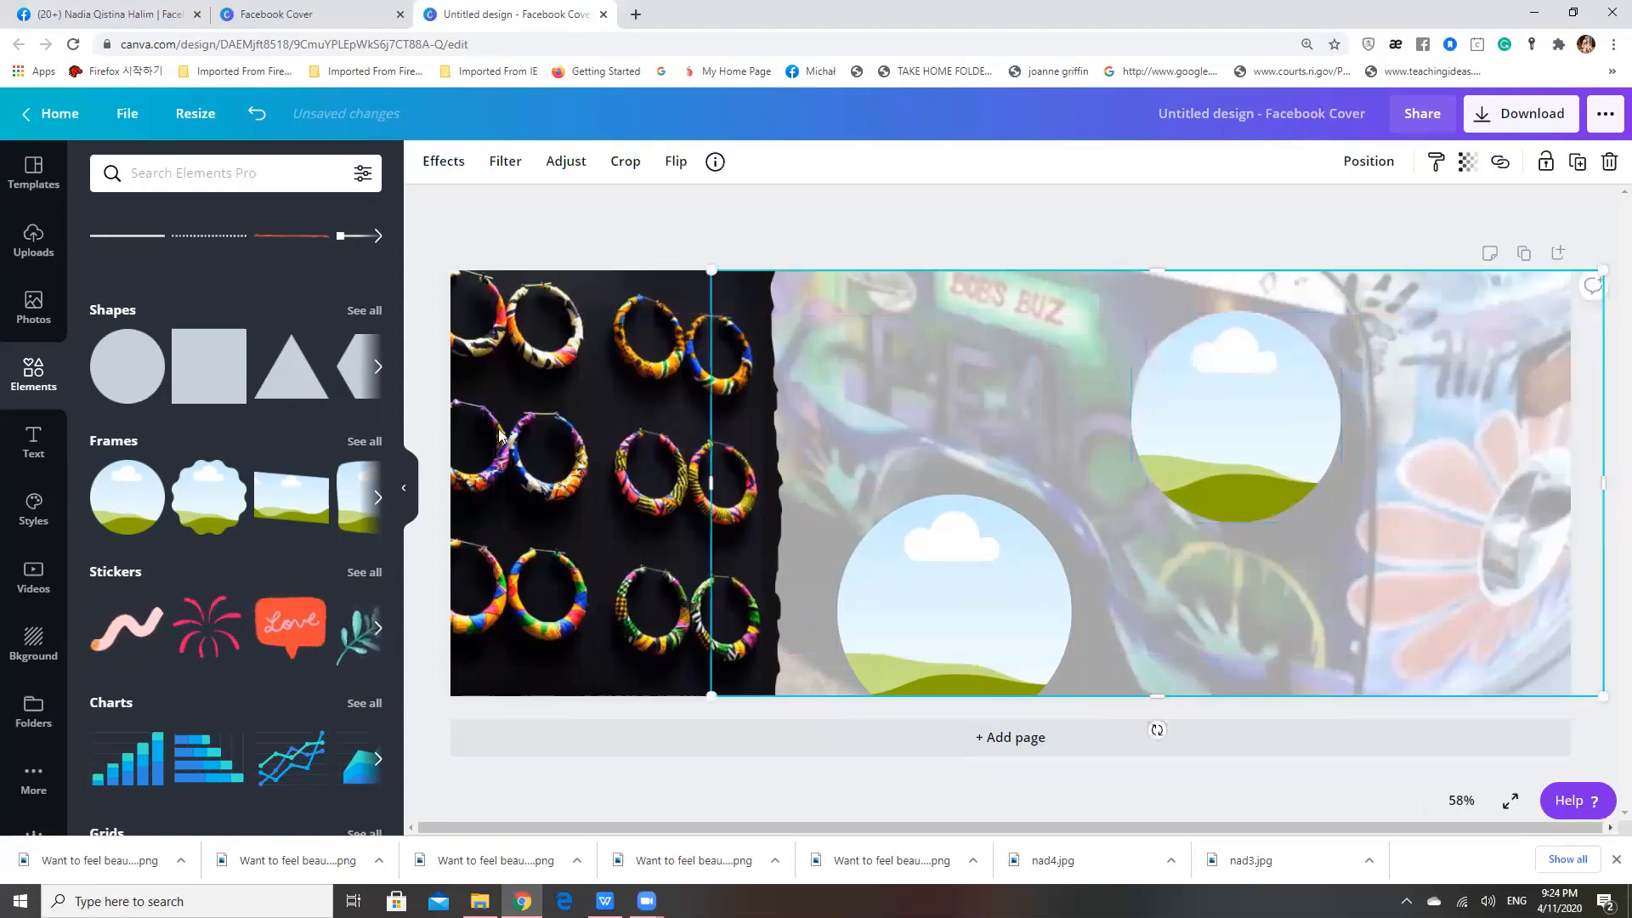
# Add the purple AMAN logo from the uploaded images and crop its white margins close to the circle on all sides
pyautogui.click(32, 246)
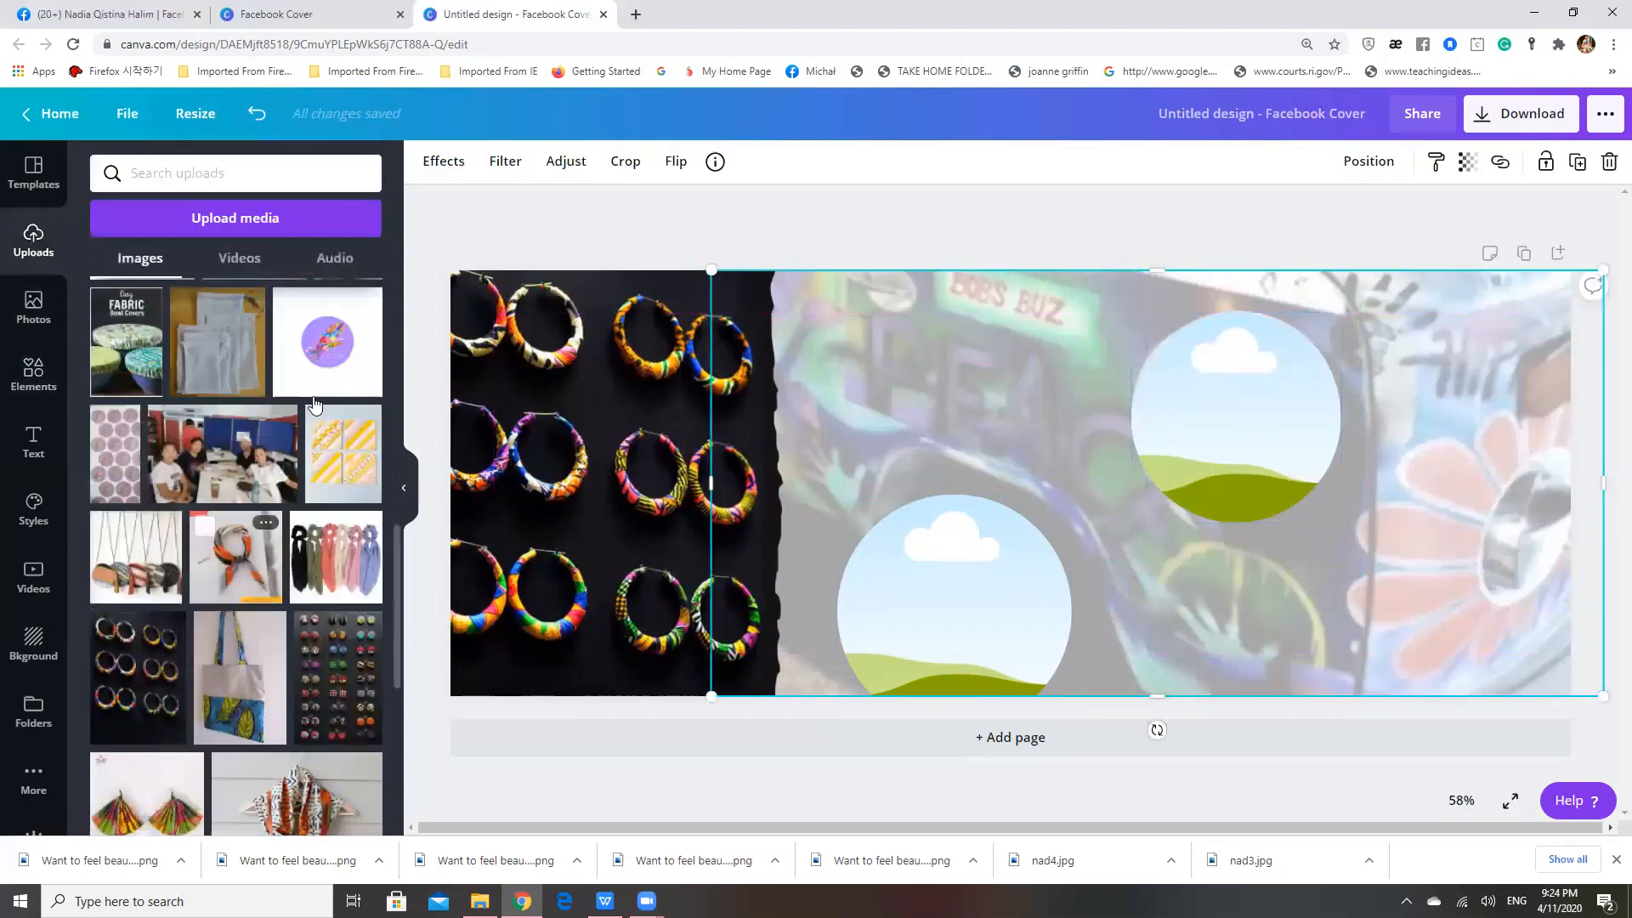
pyautogui.click(337, 336)
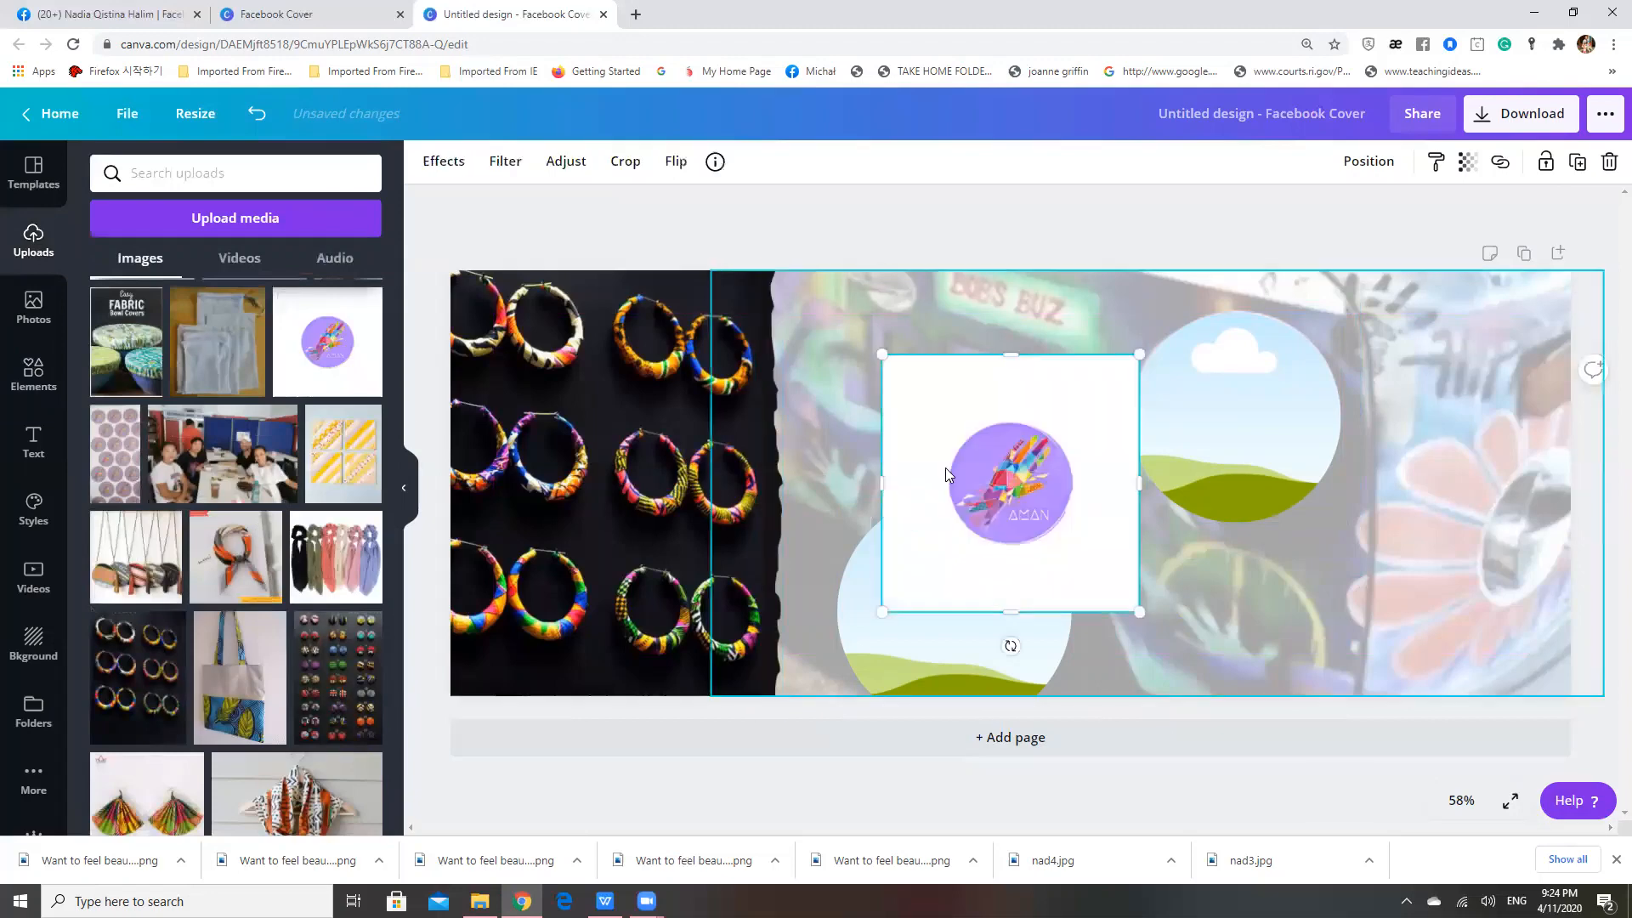
pyautogui.moveTo(966, 465); pyautogui.dragTo(945, 419)
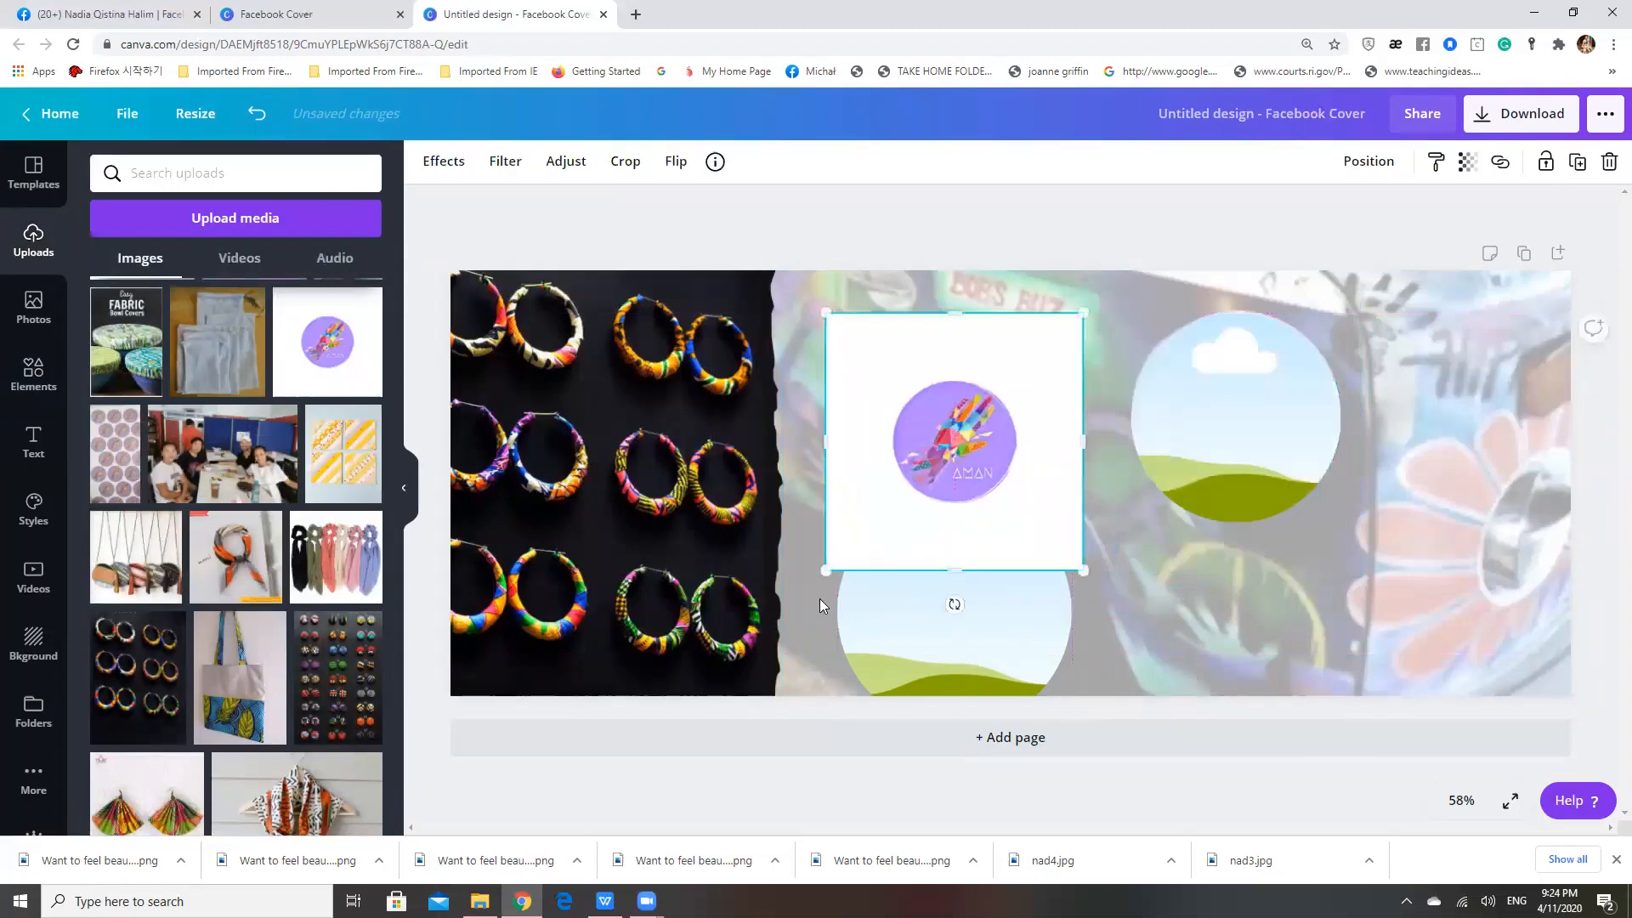
pyautogui.moveTo(952, 573); pyautogui.dragTo(952, 513)
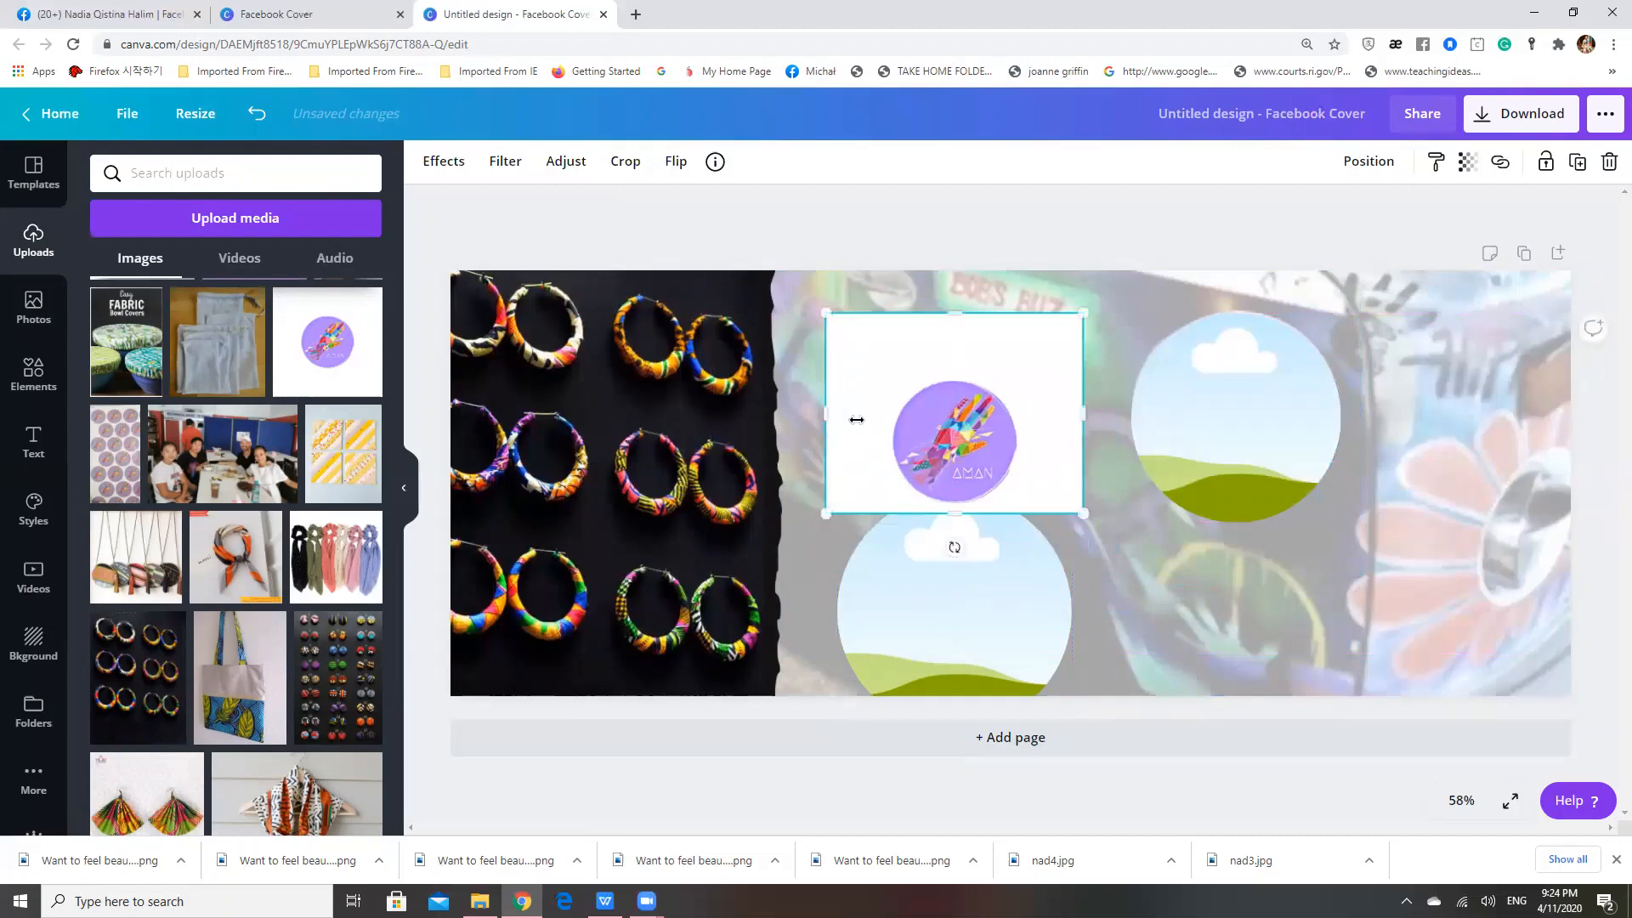
pyautogui.moveTo(857, 420); pyautogui.dragTo(909, 420)
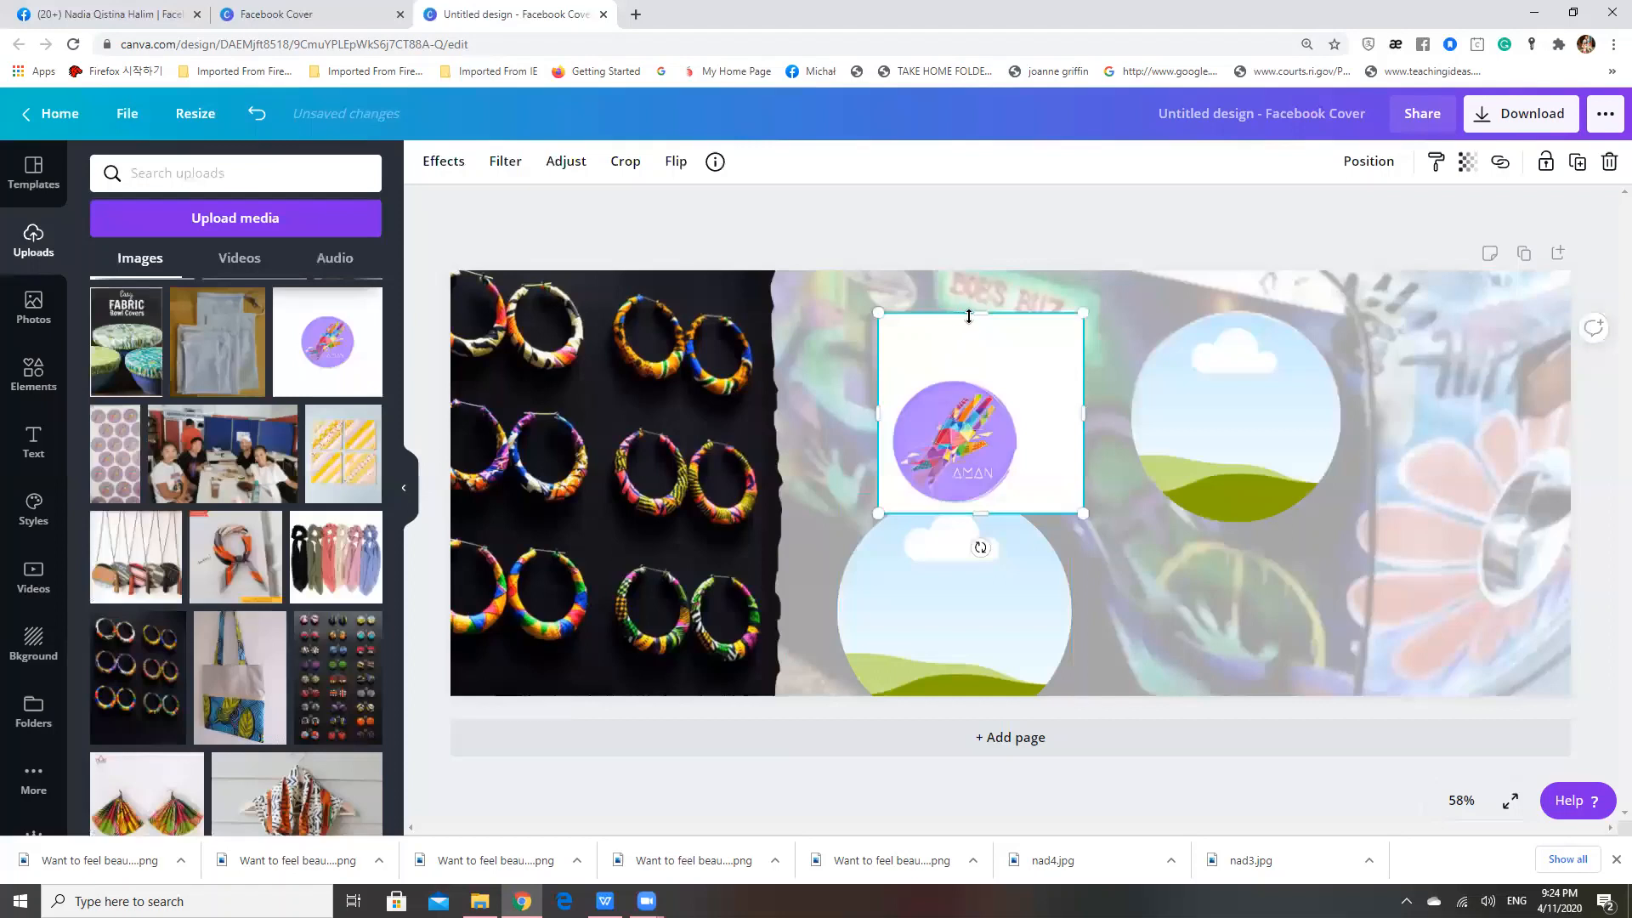
pyautogui.moveTo(976, 324); pyautogui.dragTo(976, 379)
pyautogui.moveTo(1082, 443); pyautogui.dragTo(954, 422)
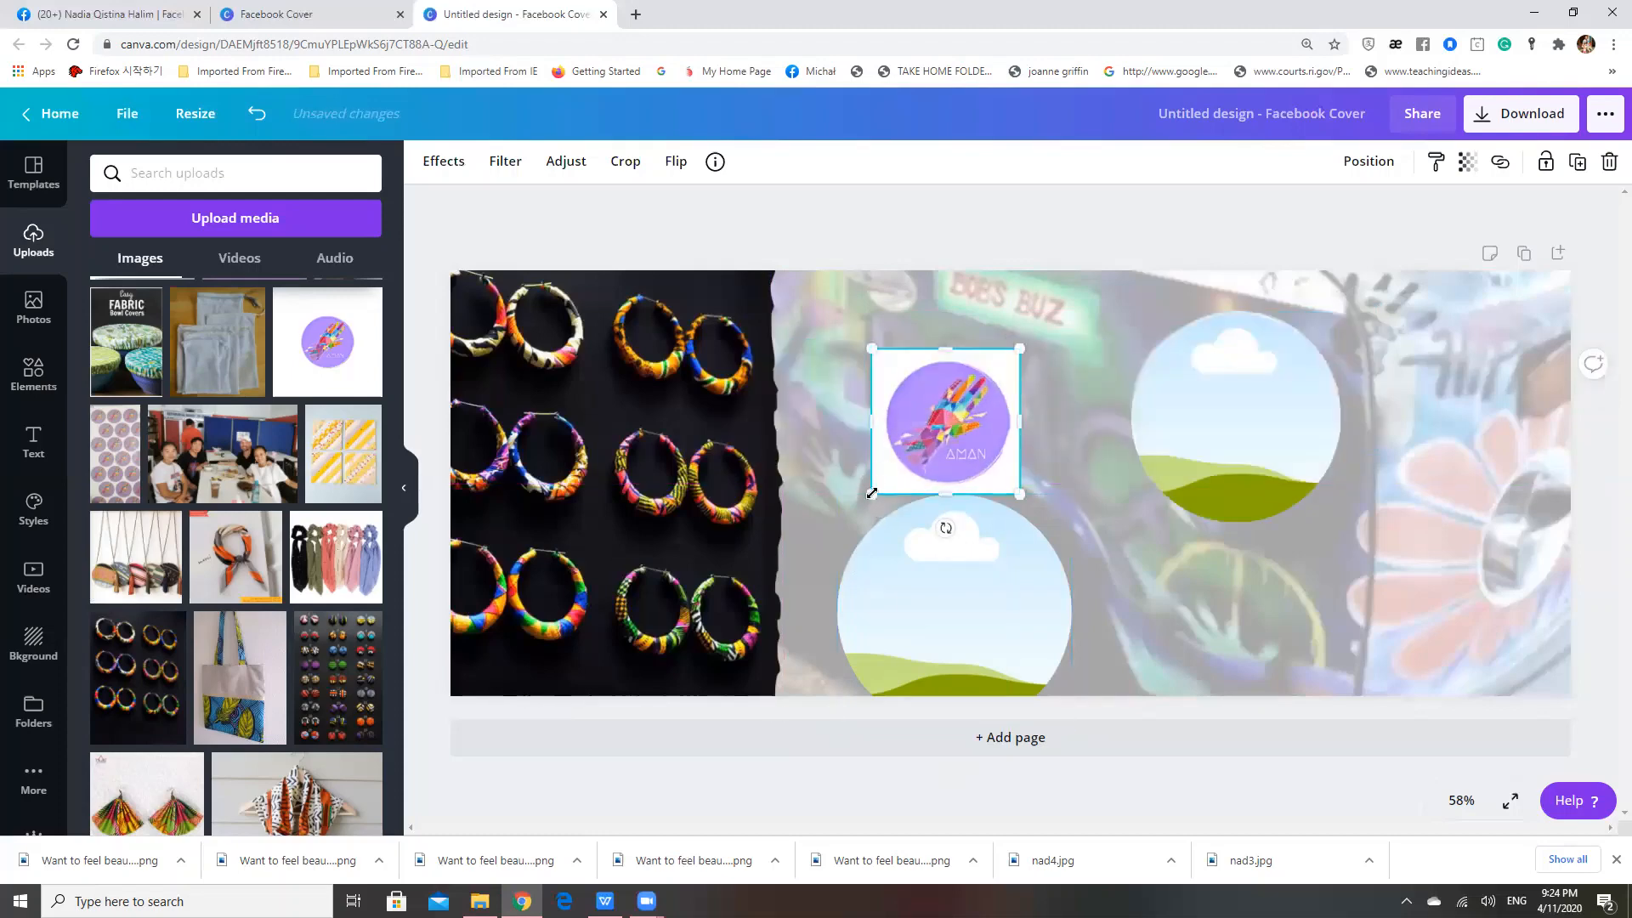
# Enlarge the AMAN logo, drop it into the upper circular frame and scale and centre it so the purple circle fills the frame
pyautogui.moveTo(872, 494); pyautogui.dragTo(610, 751)
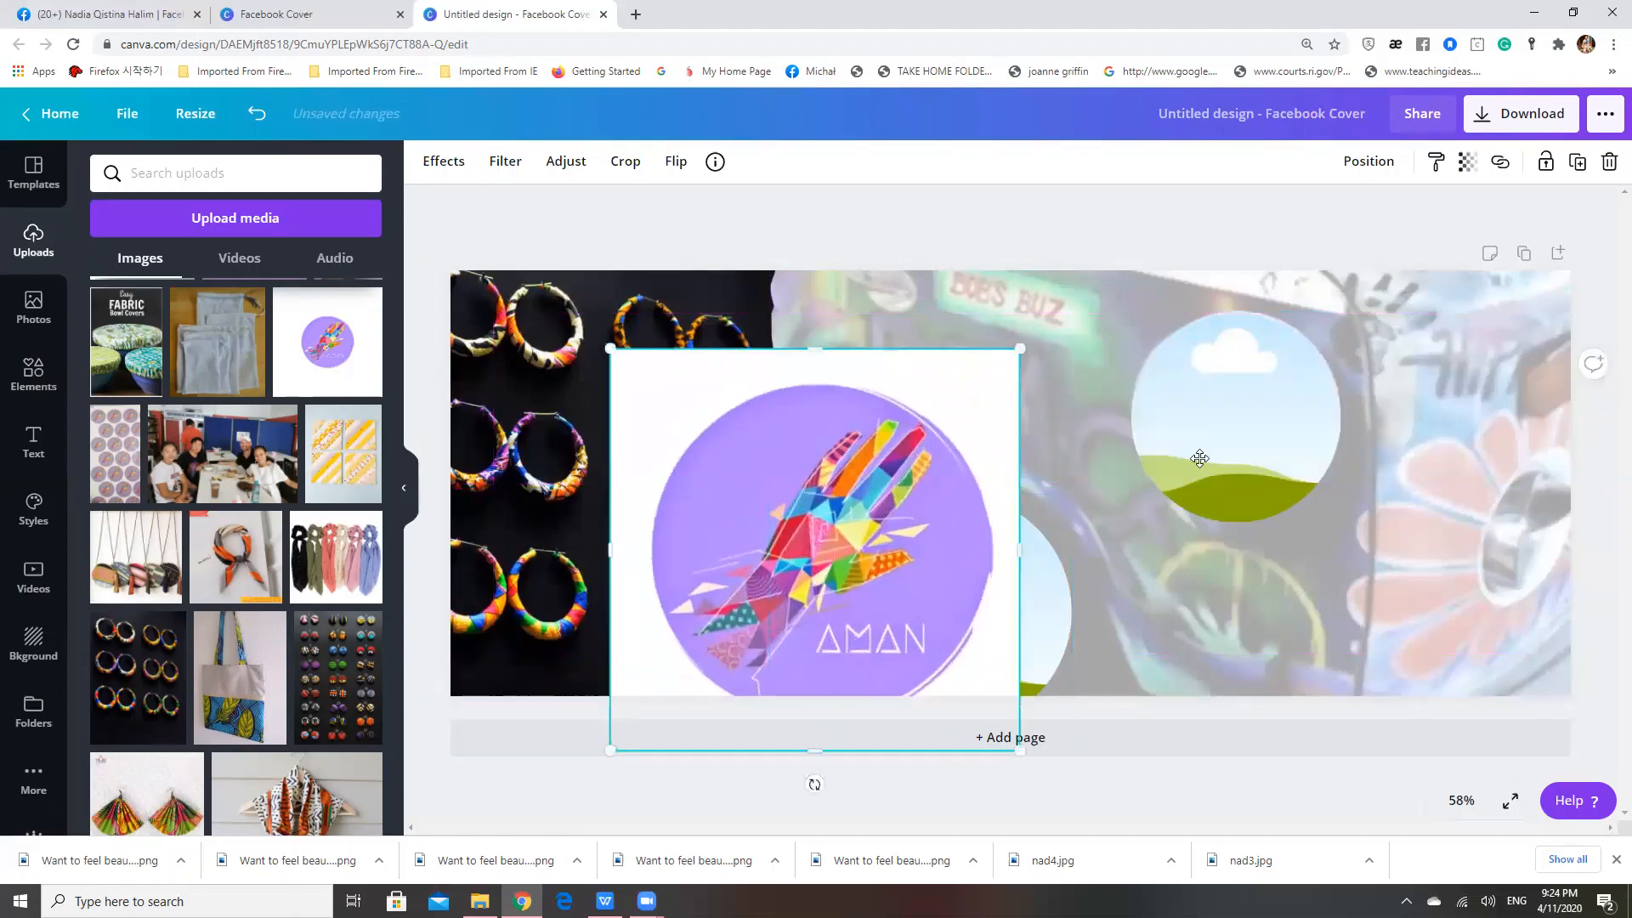
pyautogui.moveTo(1200, 459); pyautogui.dragTo(1205, 457)
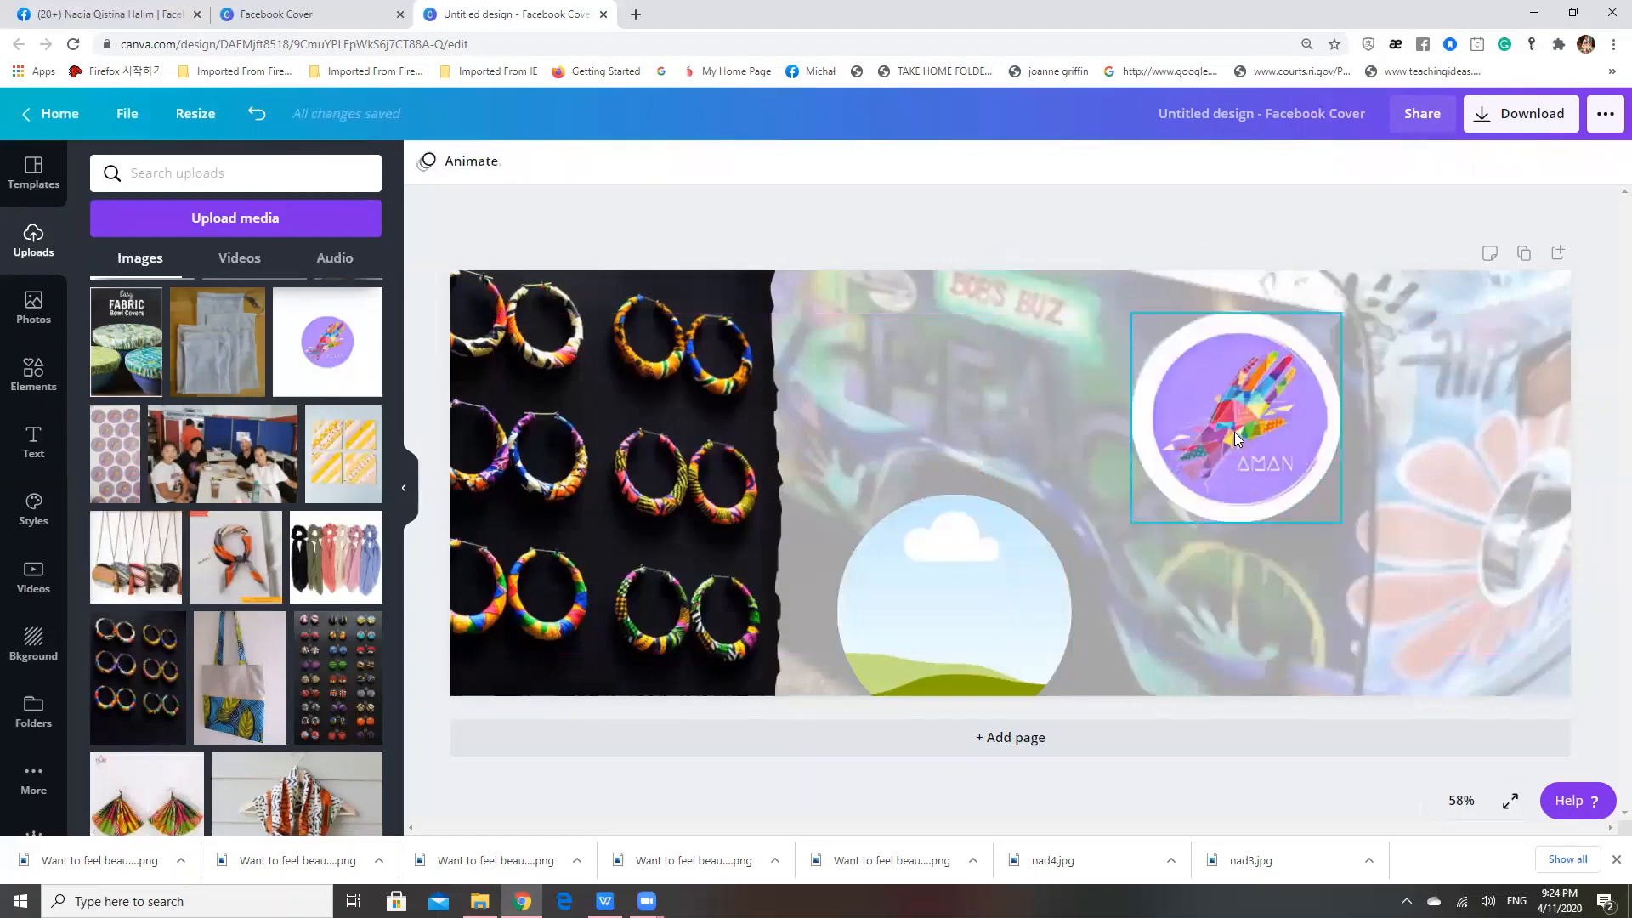
pyautogui.doubleClick(1234, 432)
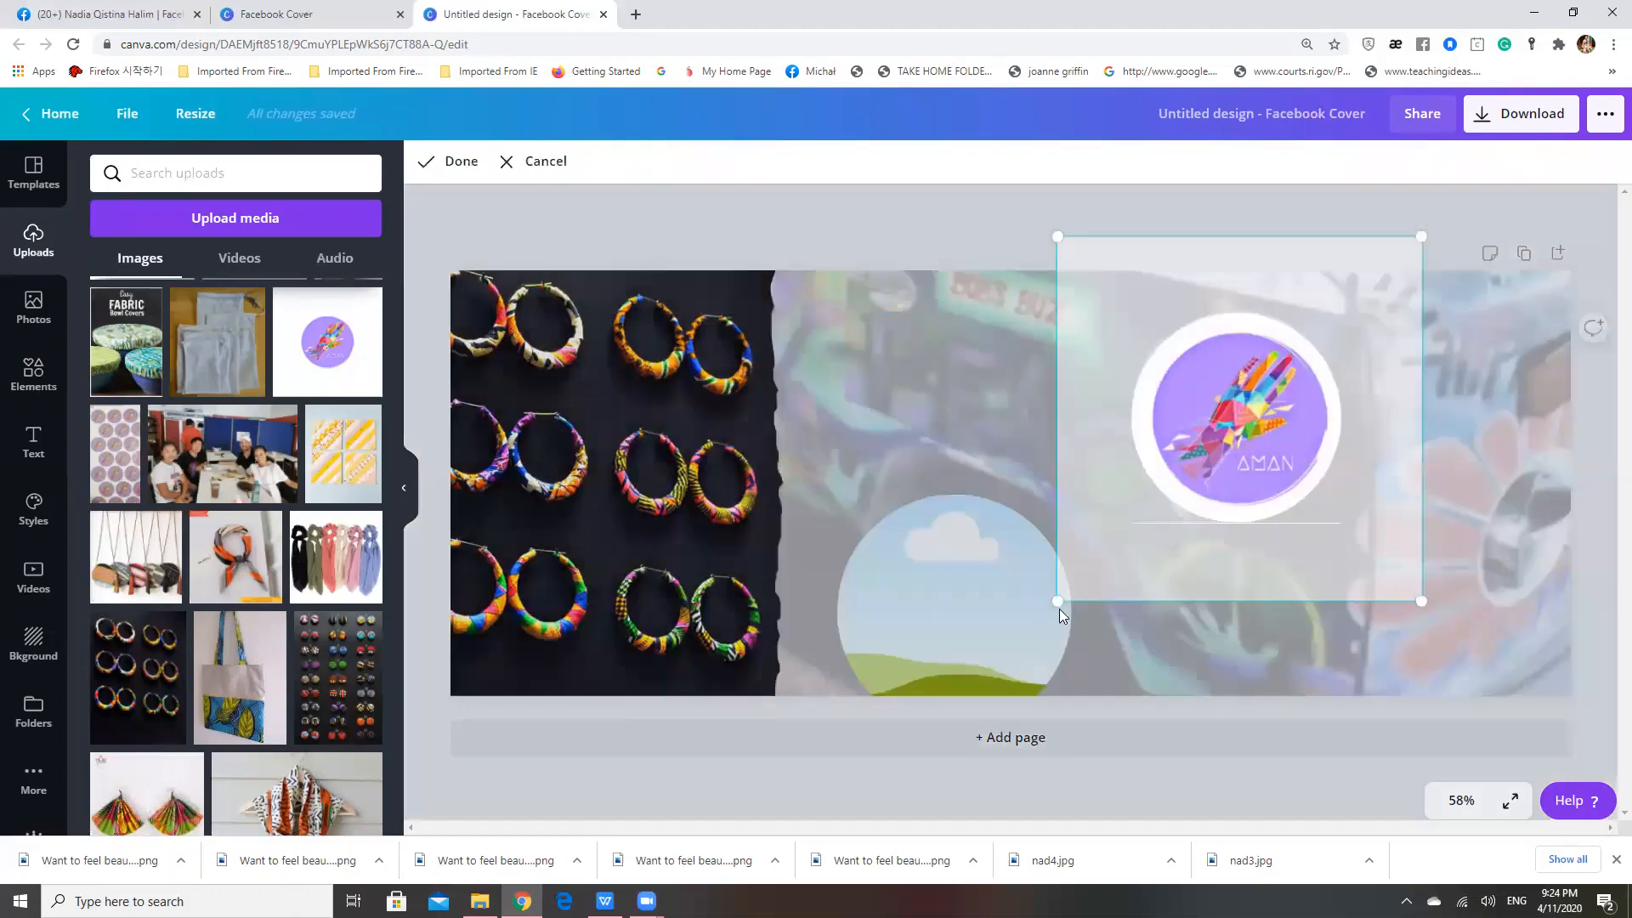
pyautogui.moveTo(1061, 614); pyautogui.dragTo(976, 693)
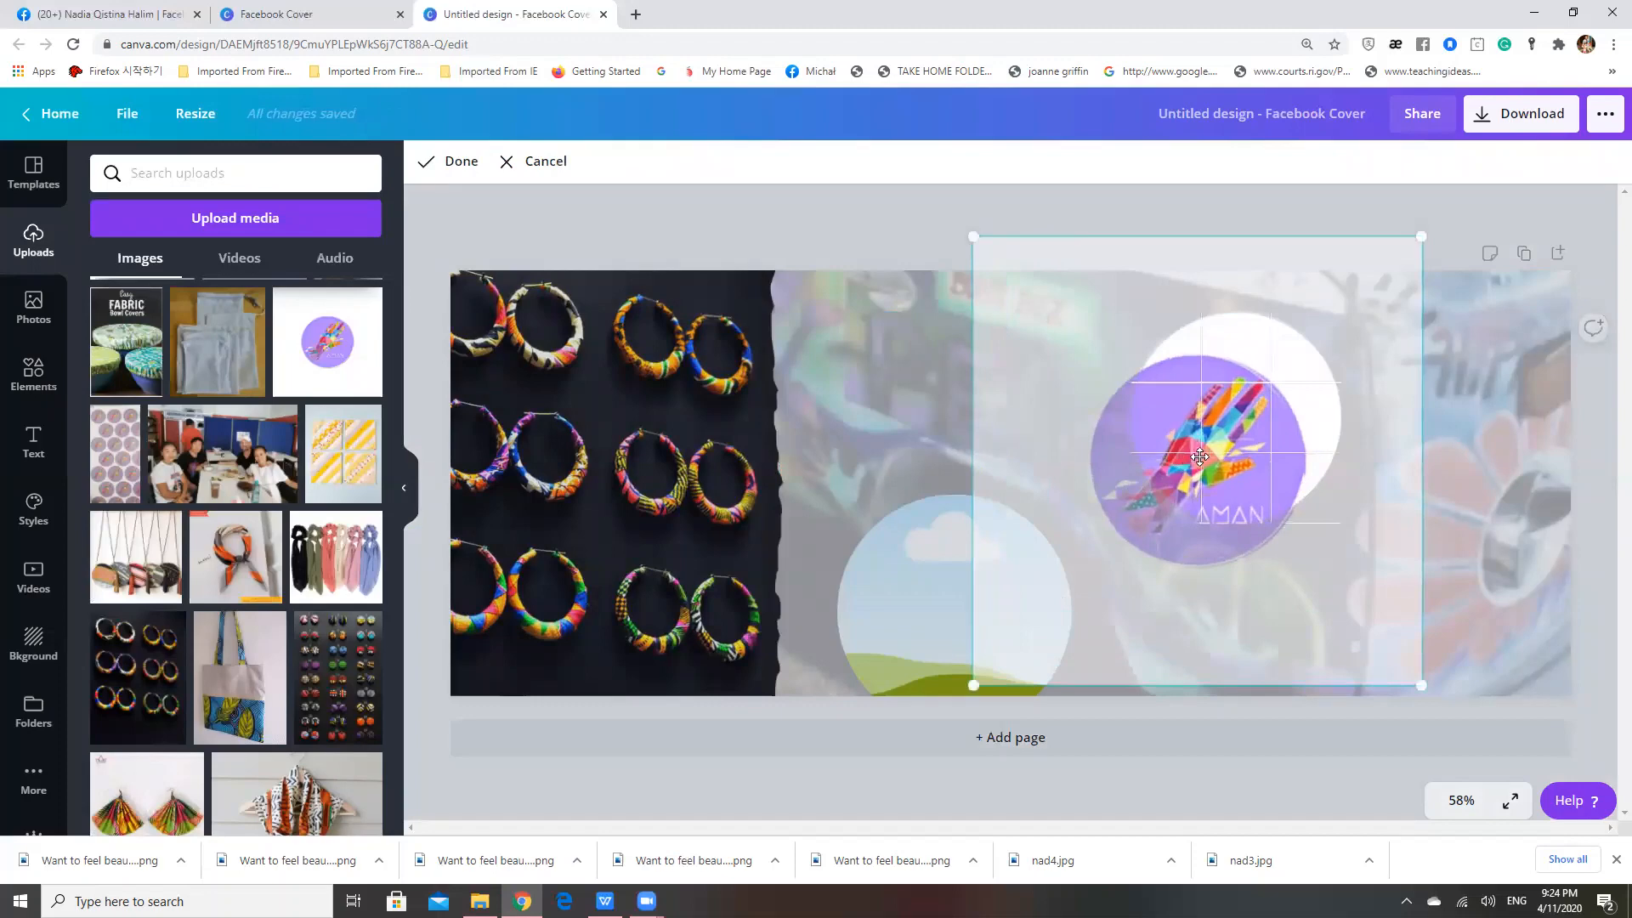
pyautogui.moveTo(1199, 457); pyautogui.dragTo(1239, 413)
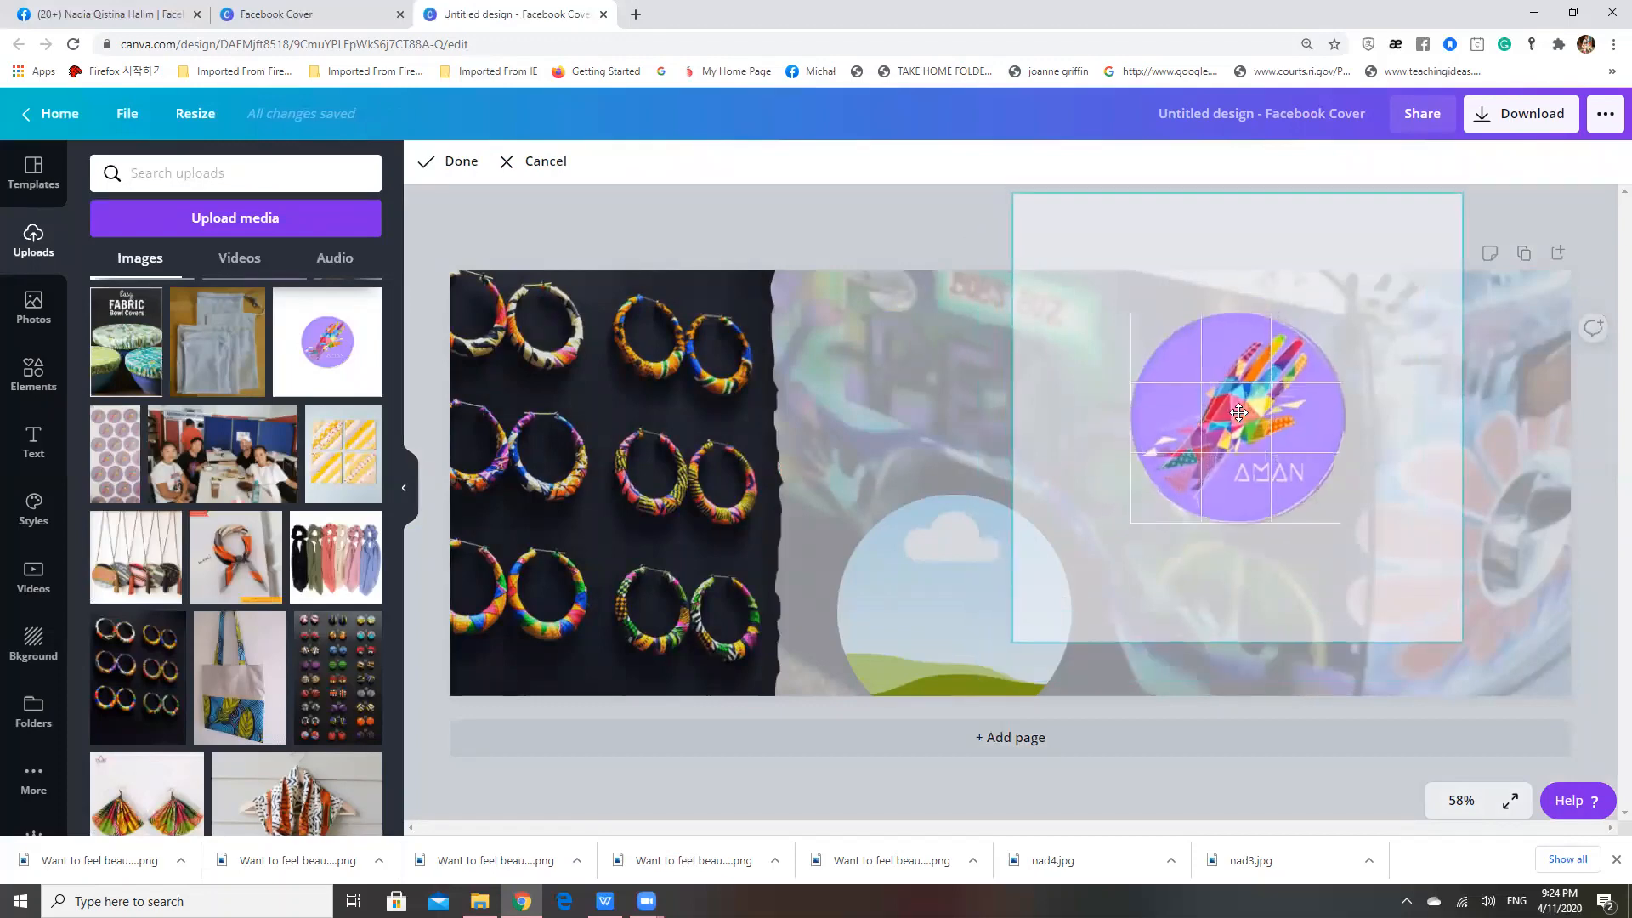
pyautogui.press('Return')
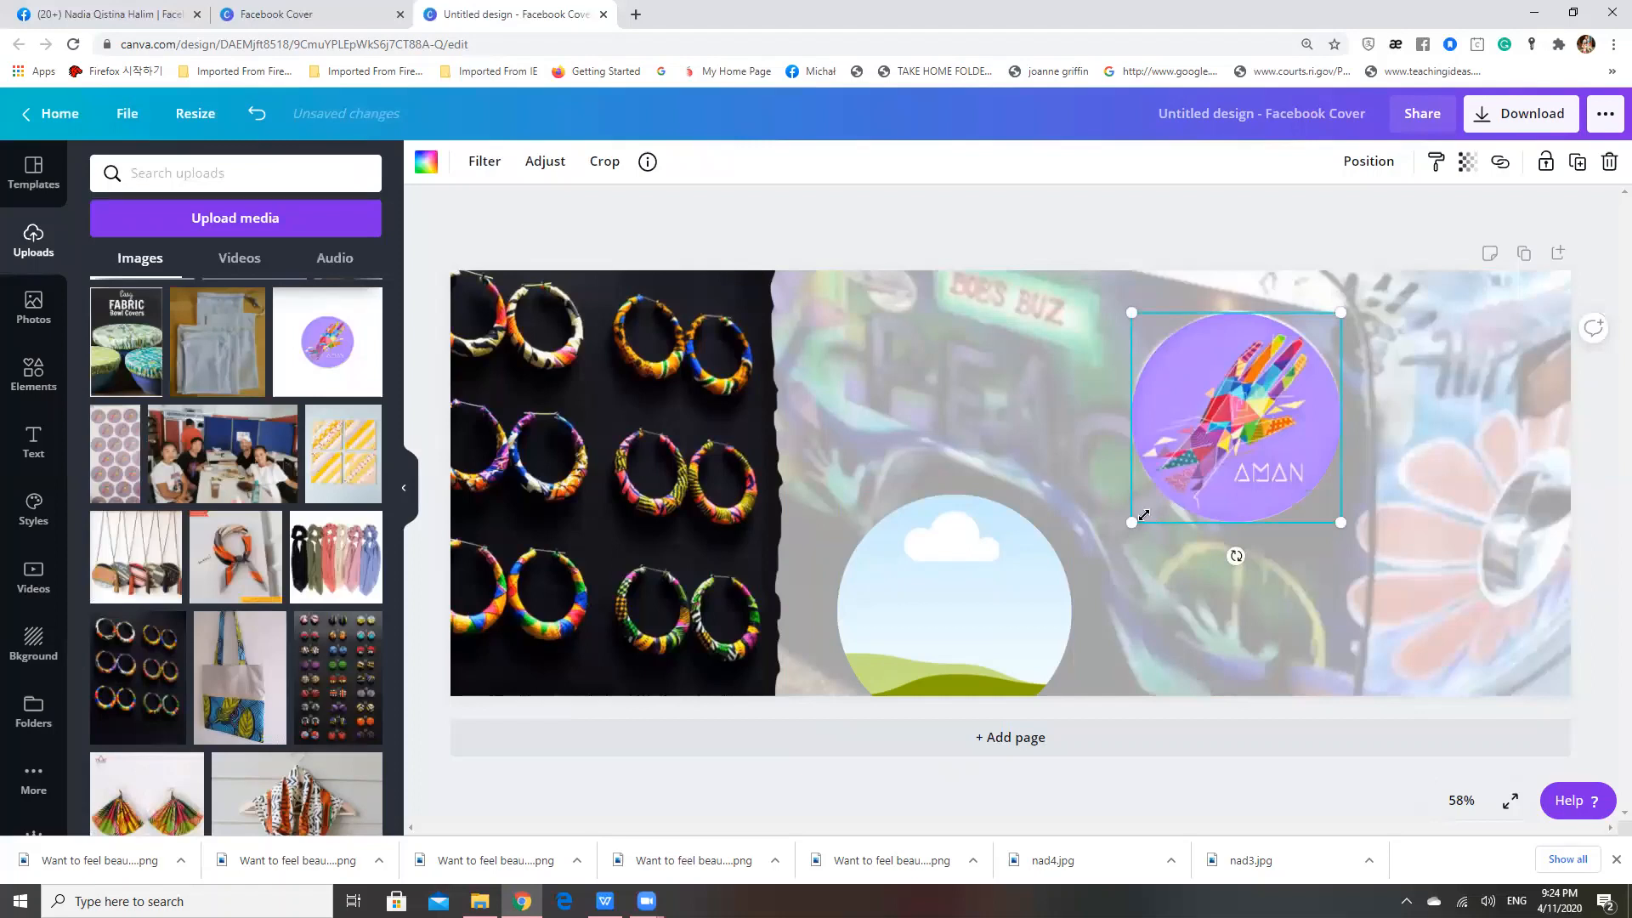
# Shrink the framed AMAN logo to about 376 × 376 and nudge it up over the van photo's purple logo
pyautogui.moveTo(1135, 519); pyautogui.dragTo(1139, 515)
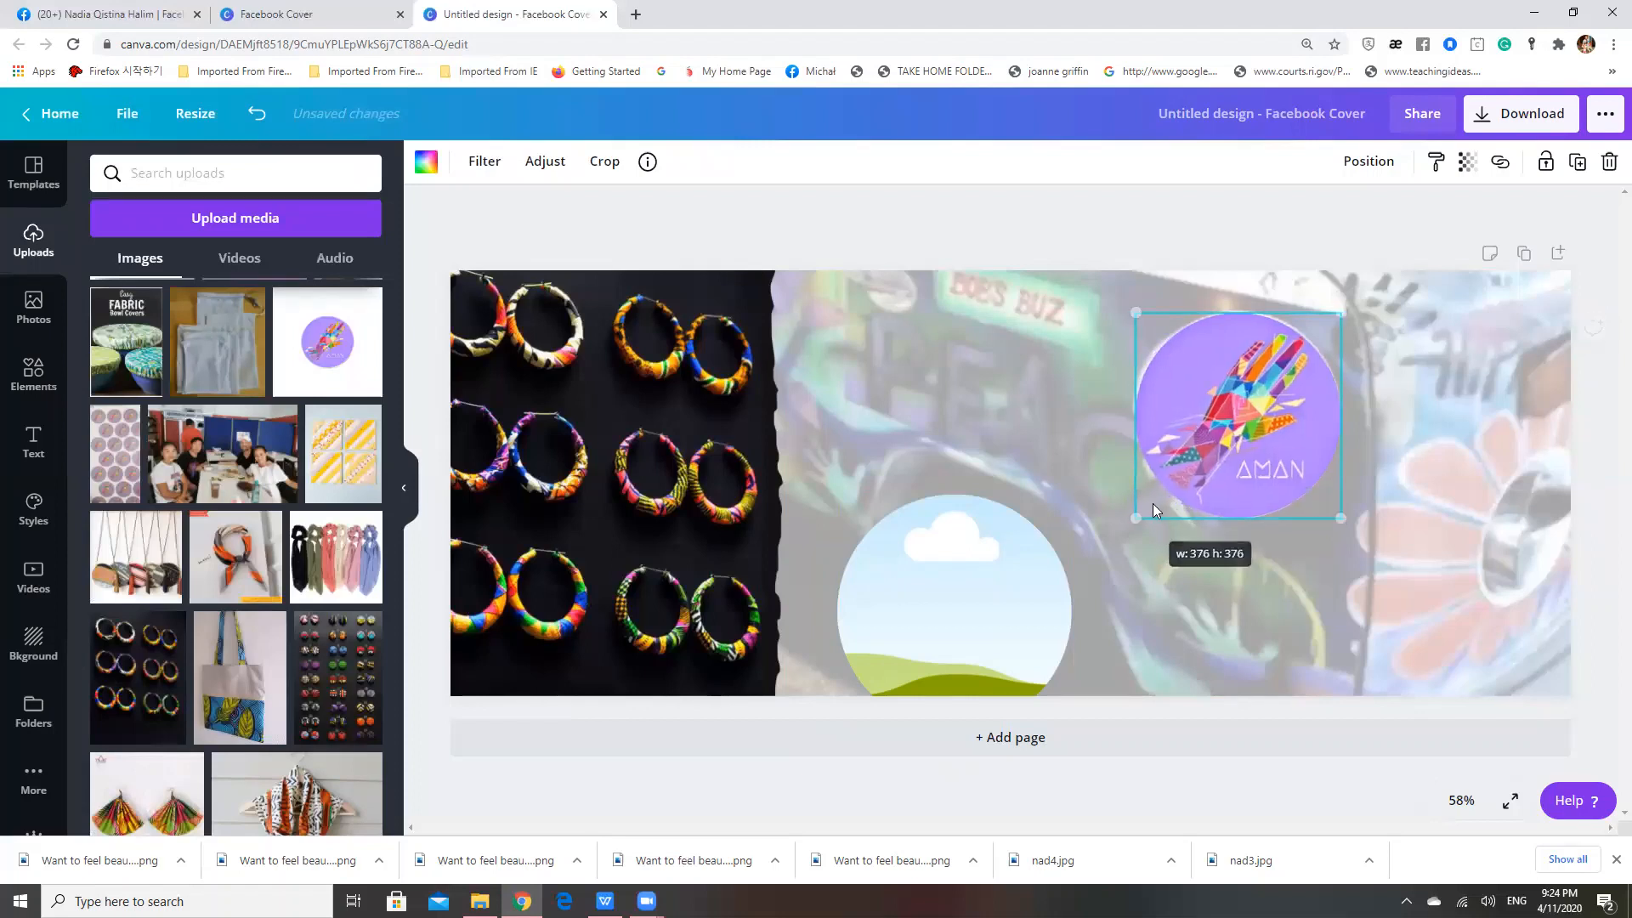
pyautogui.moveTo(1217, 437); pyautogui.dragTo(1216, 431)
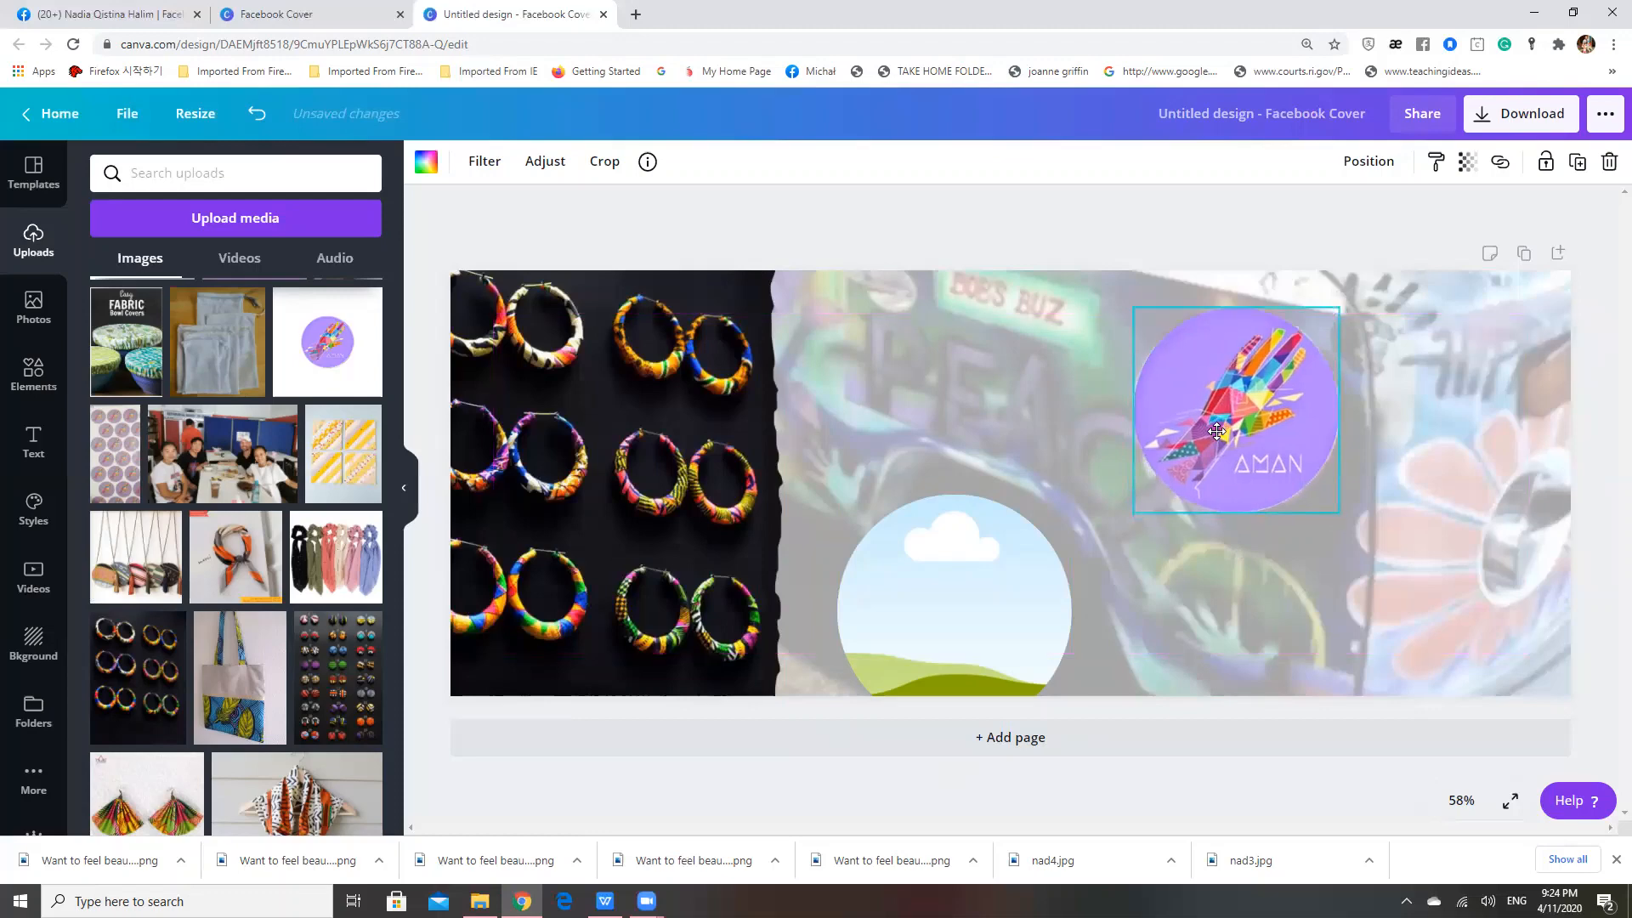
pyautogui.click(939, 391)
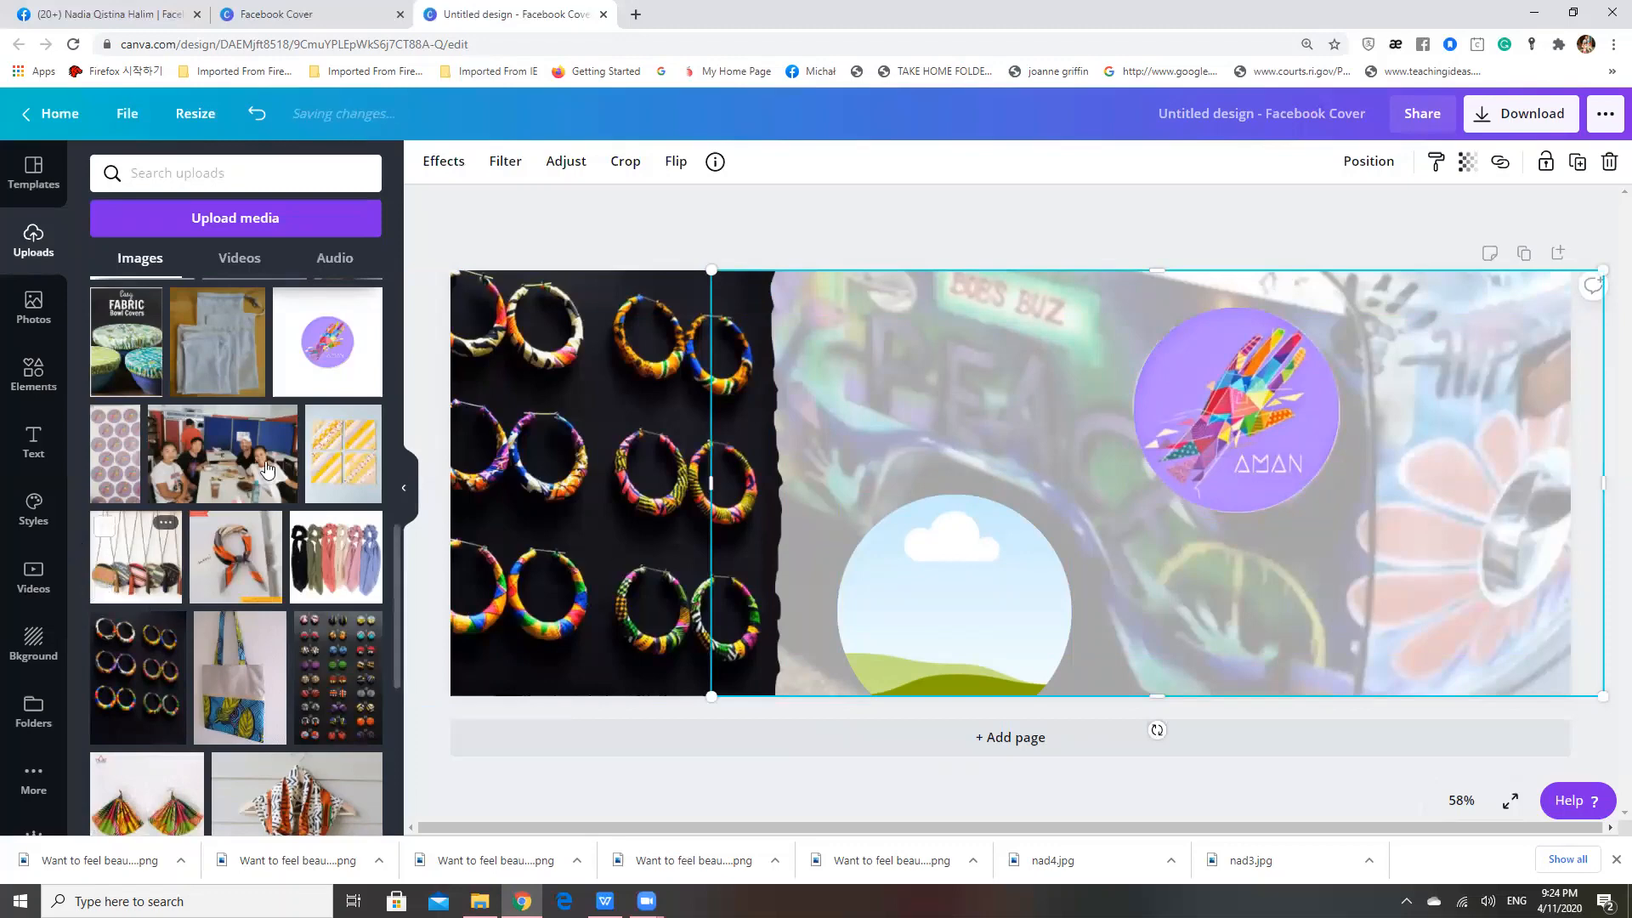
# Try out a scalloped circular frame and a slanted rectangular frame over the van photo, and delete both
pyautogui.click(34, 391)
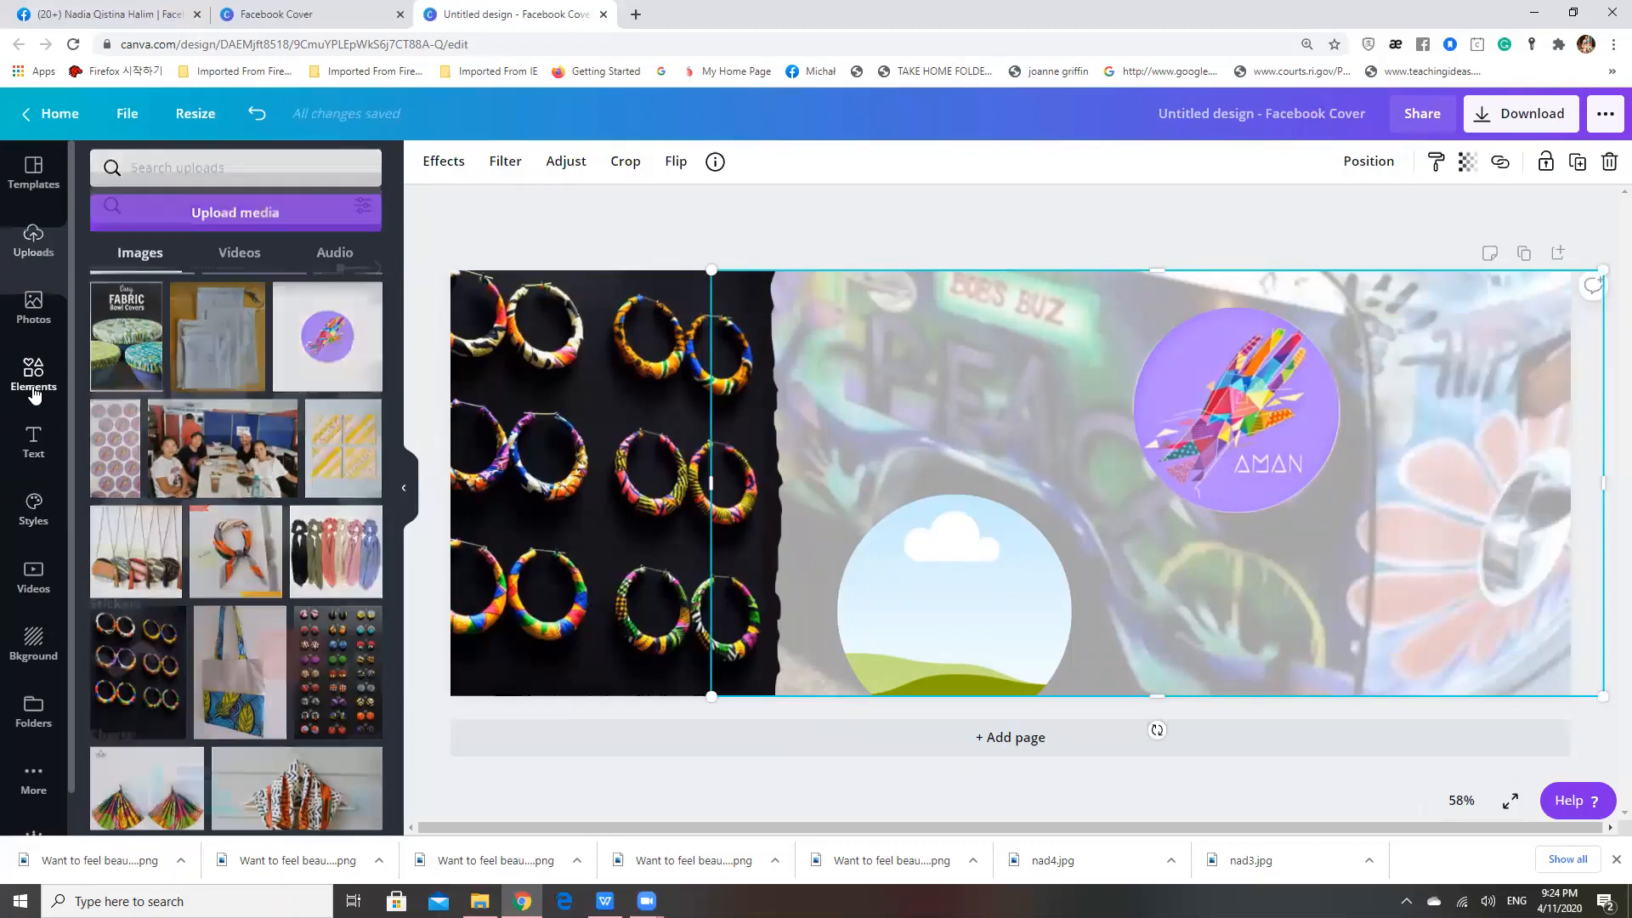
pyautogui.click(226, 491)
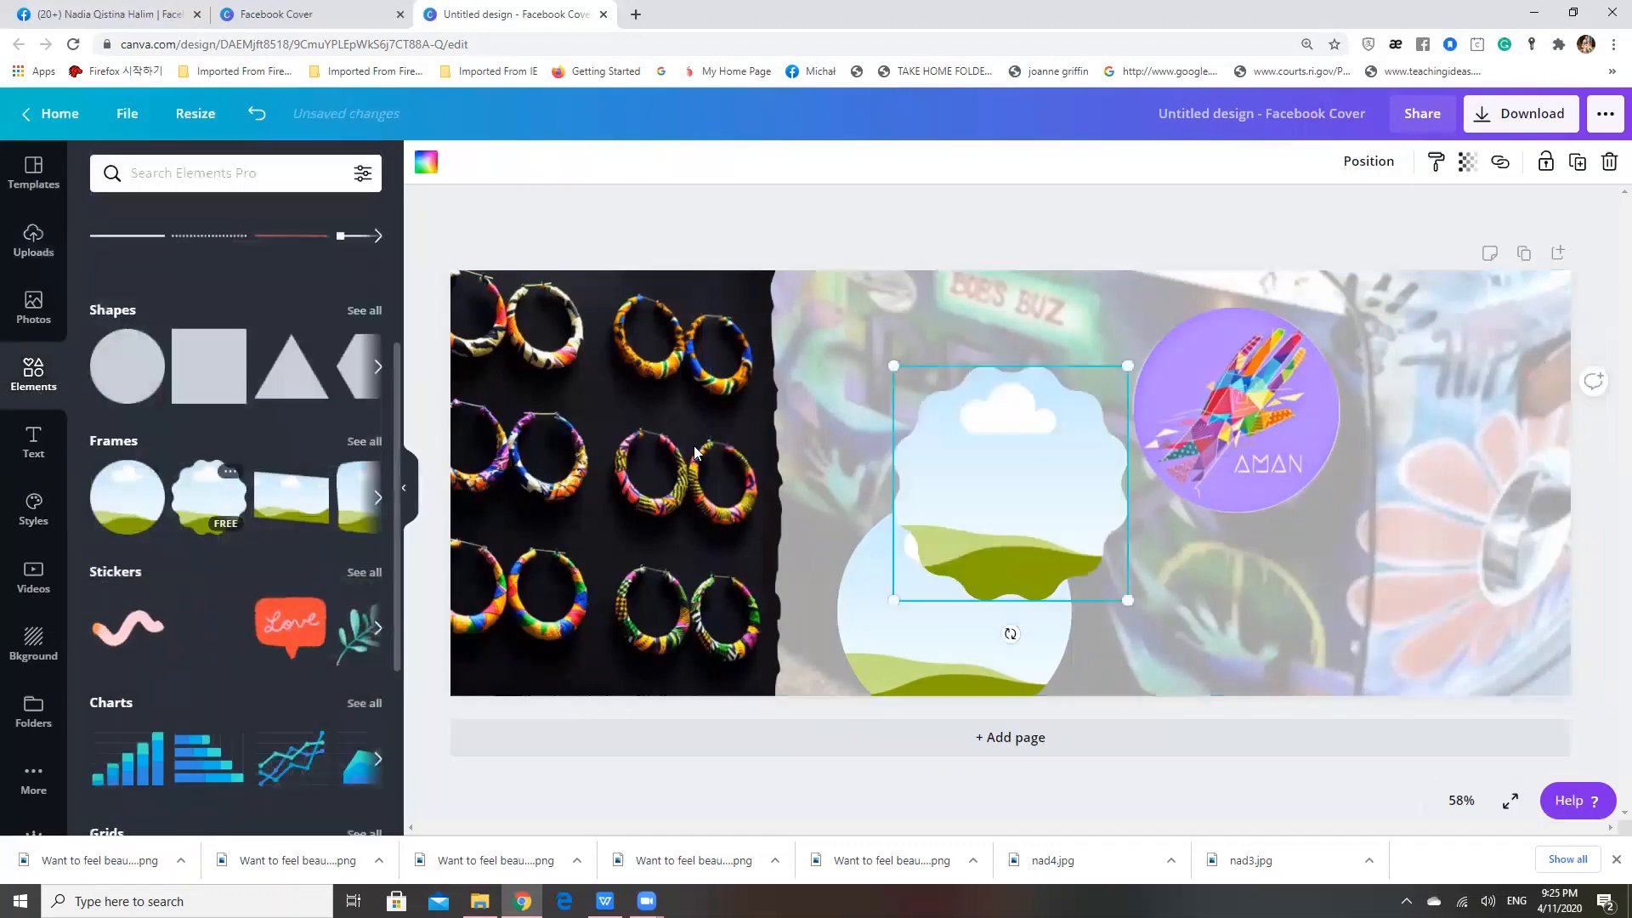
pyautogui.click(291, 496)
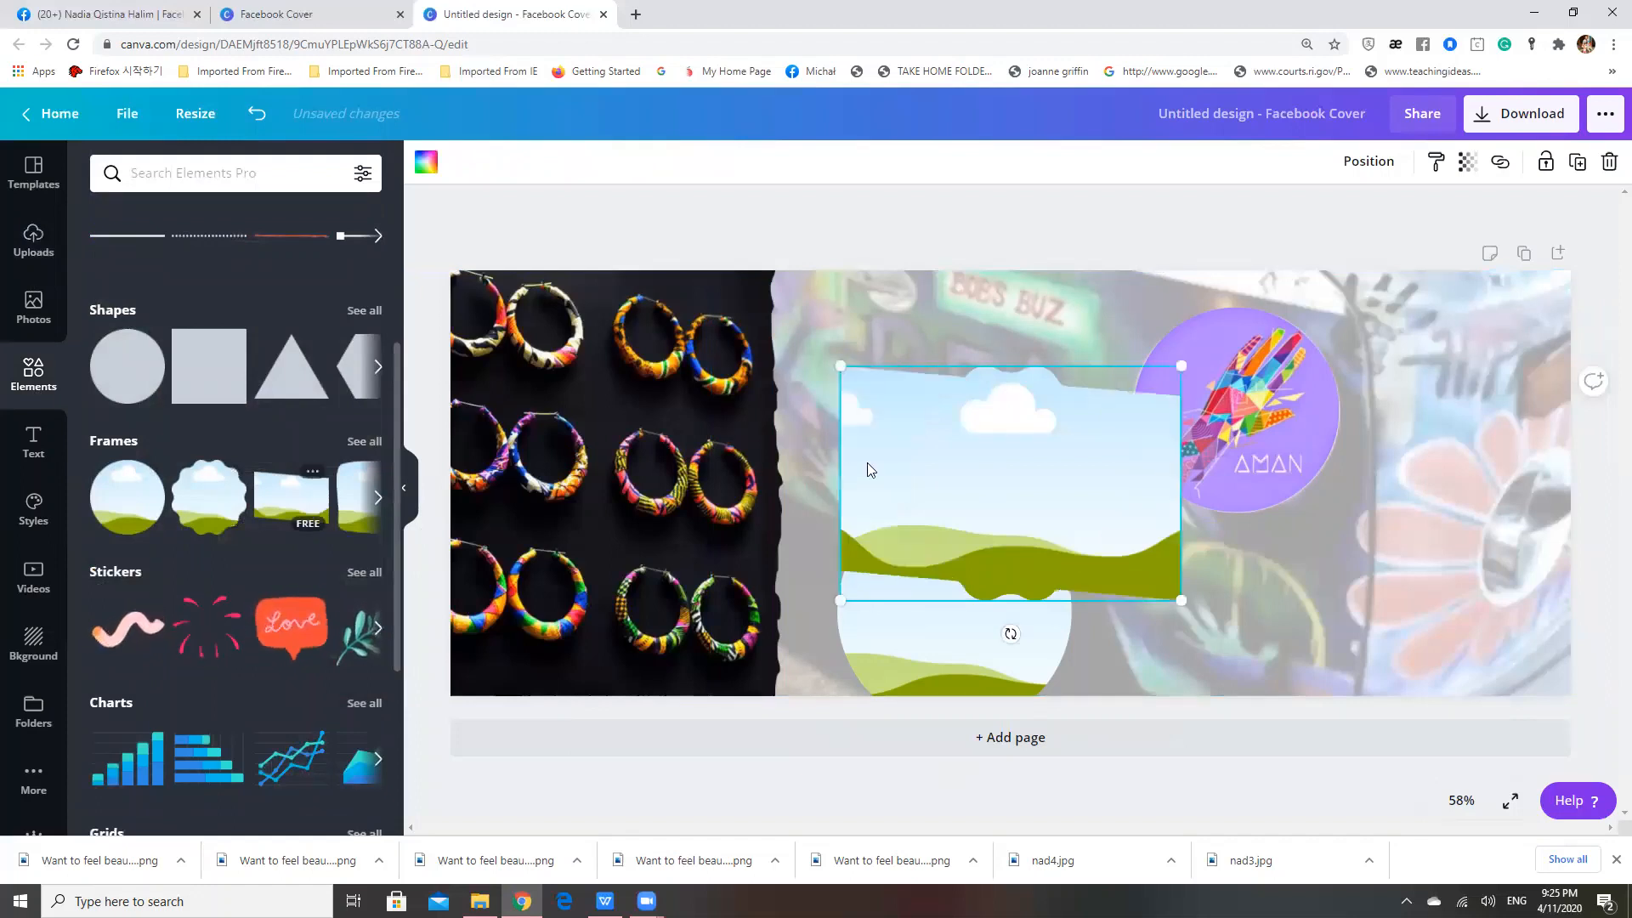
pyautogui.moveTo(928, 411); pyautogui.dragTo(833, 425)
pyautogui.click(379, 498)
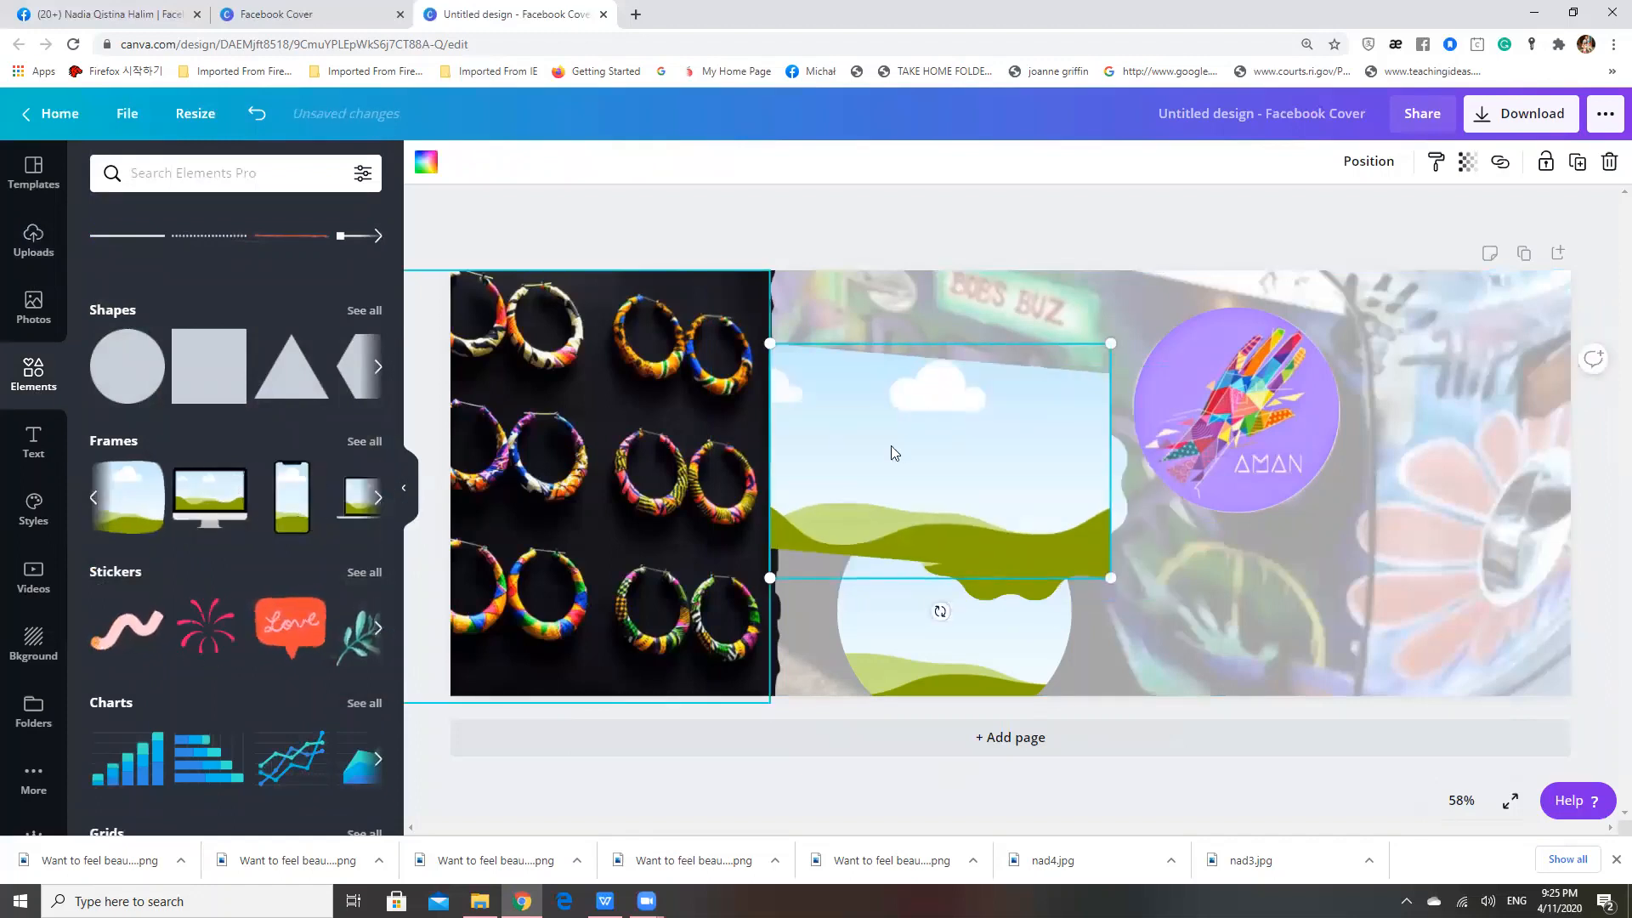
pyautogui.press('Delete')
pyautogui.click(1018, 389)
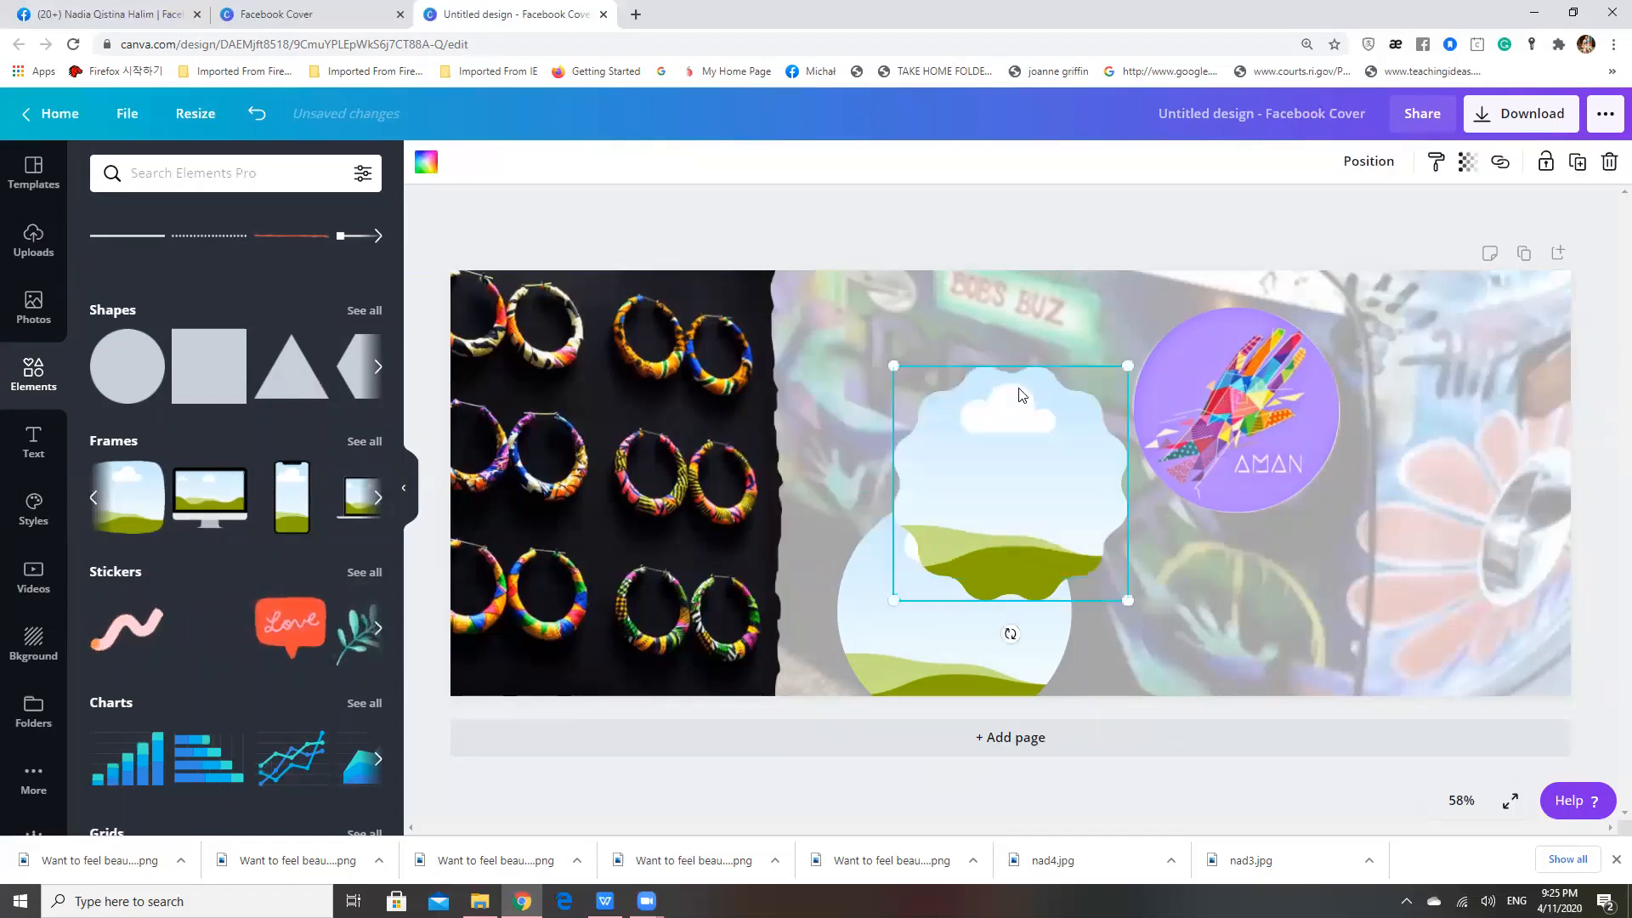
pyautogui.press('Delete')
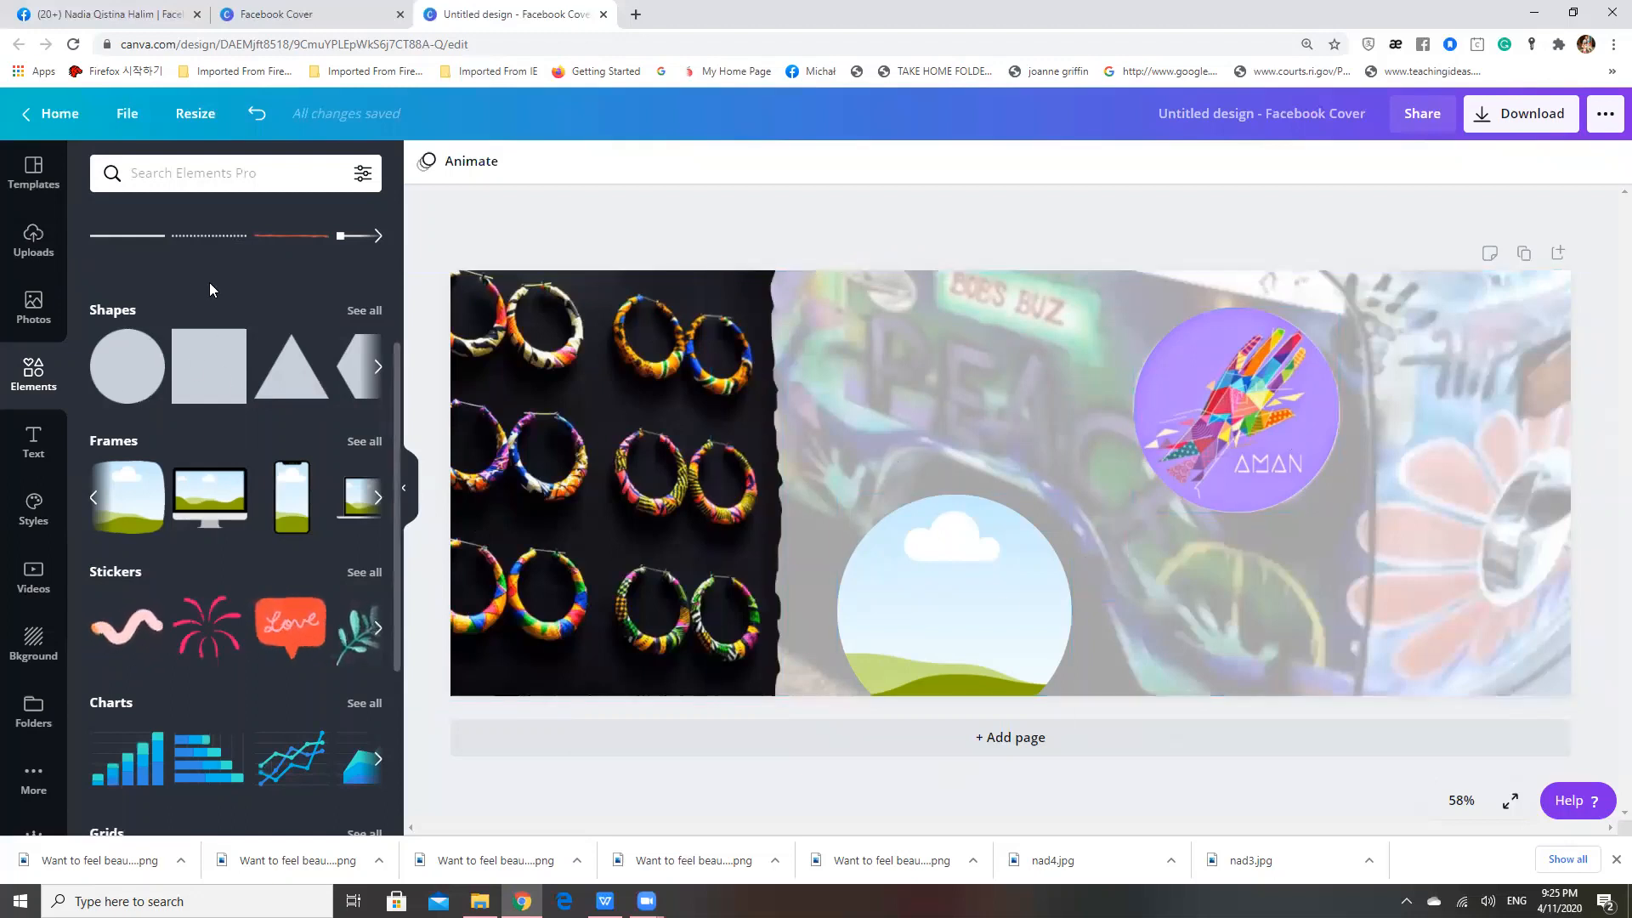
pyautogui.scroll(1, 166, 319)
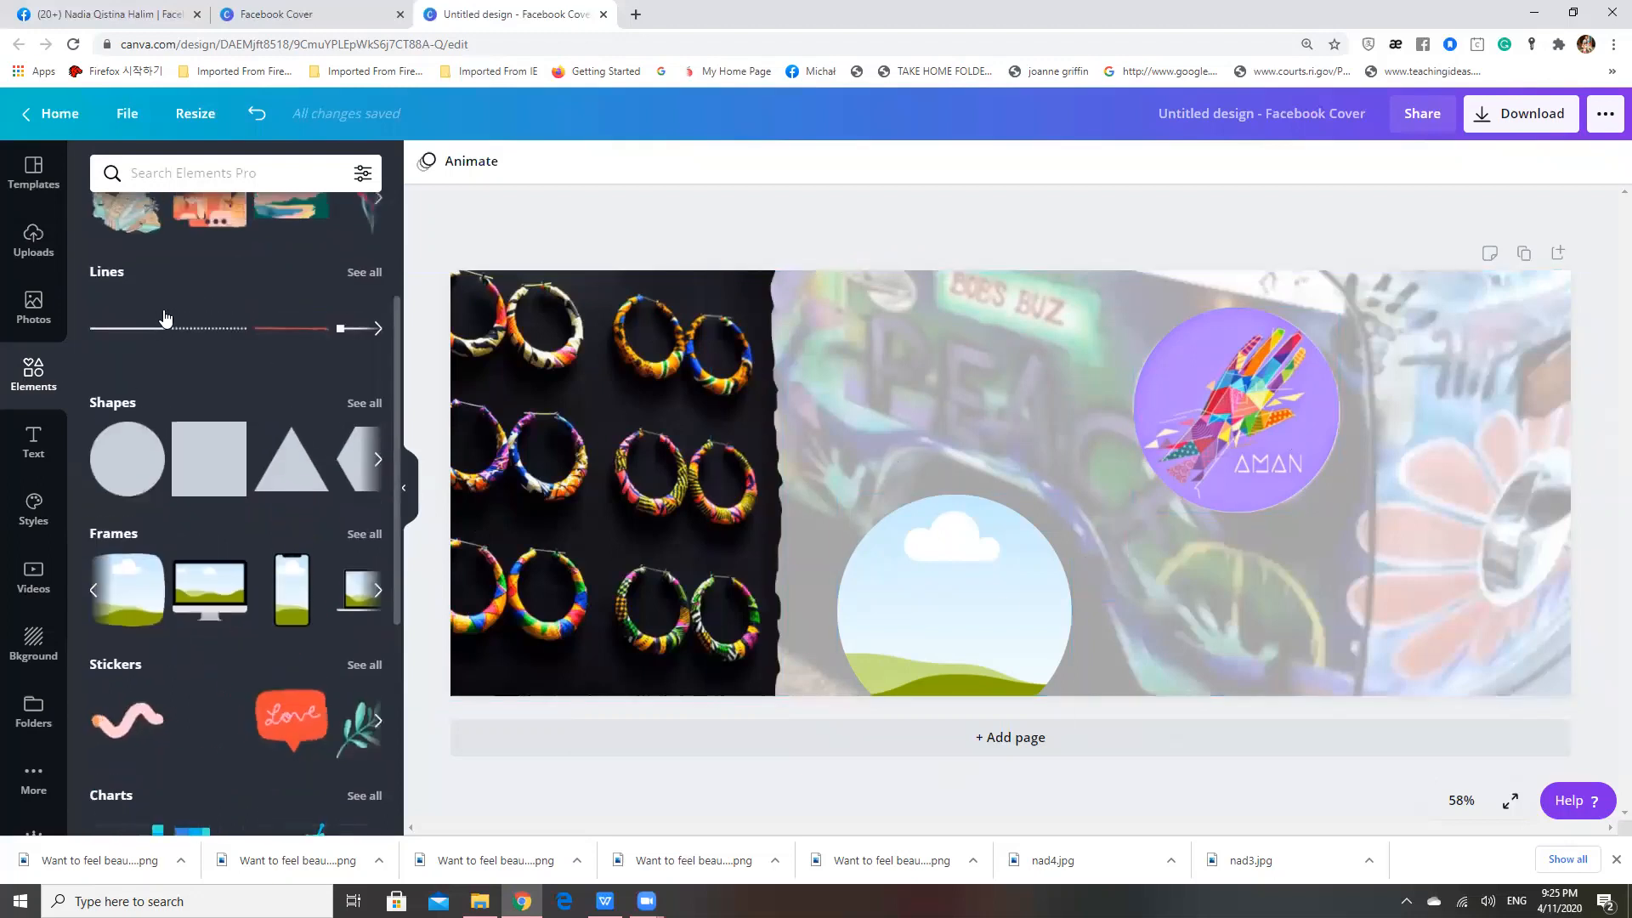
pyautogui.scroll(2, 217, 272)
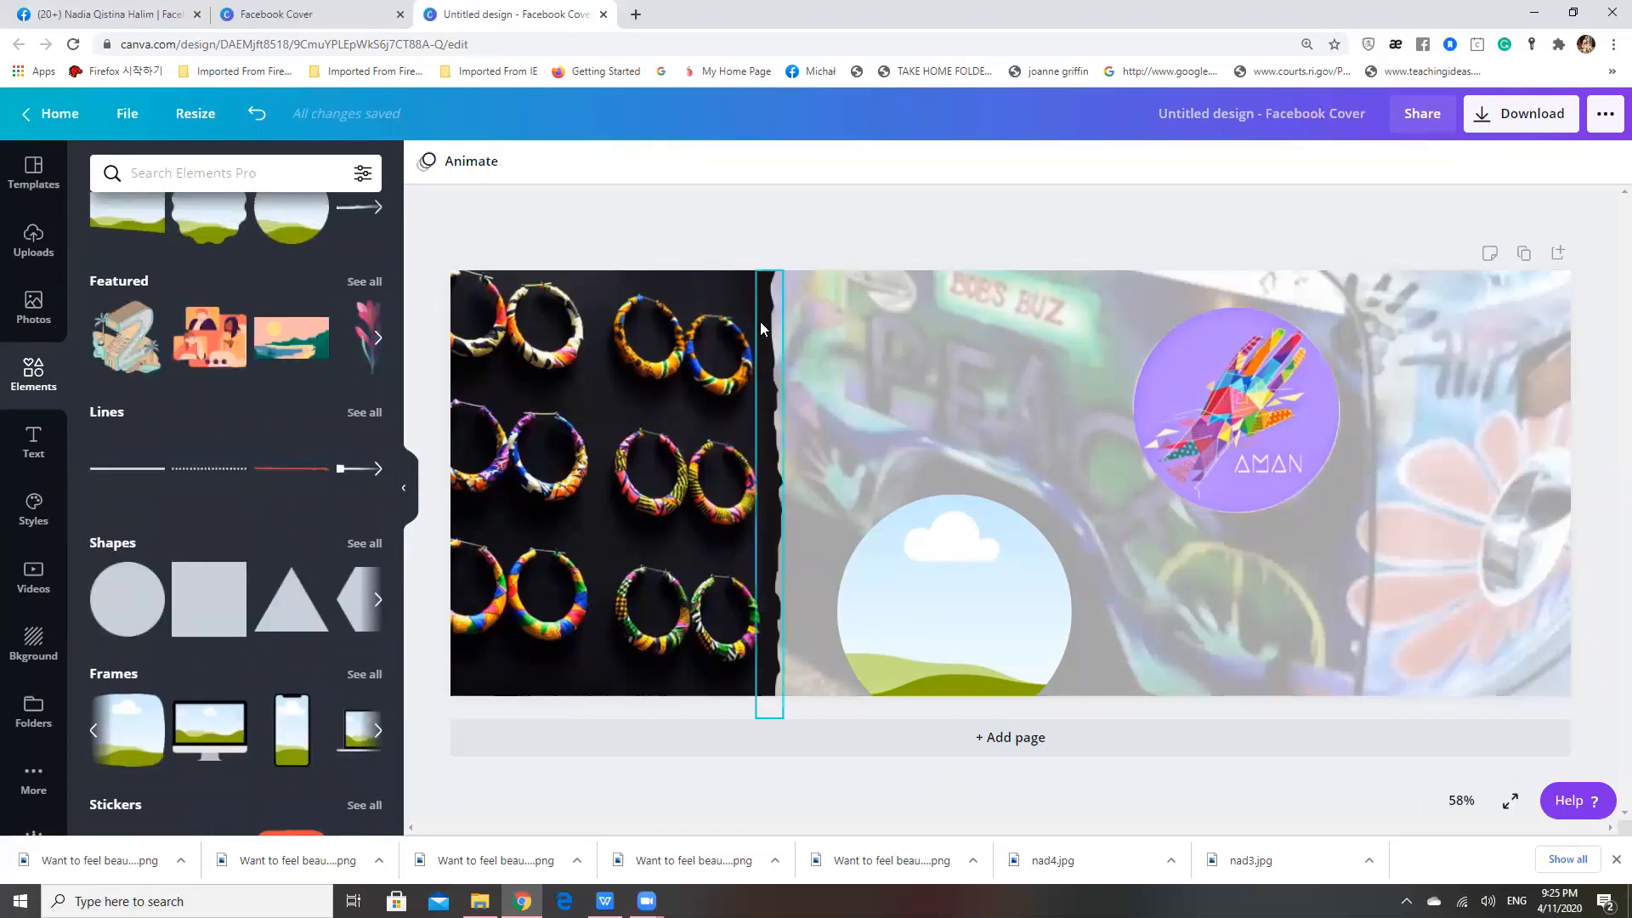
pyautogui.click(24, 237)
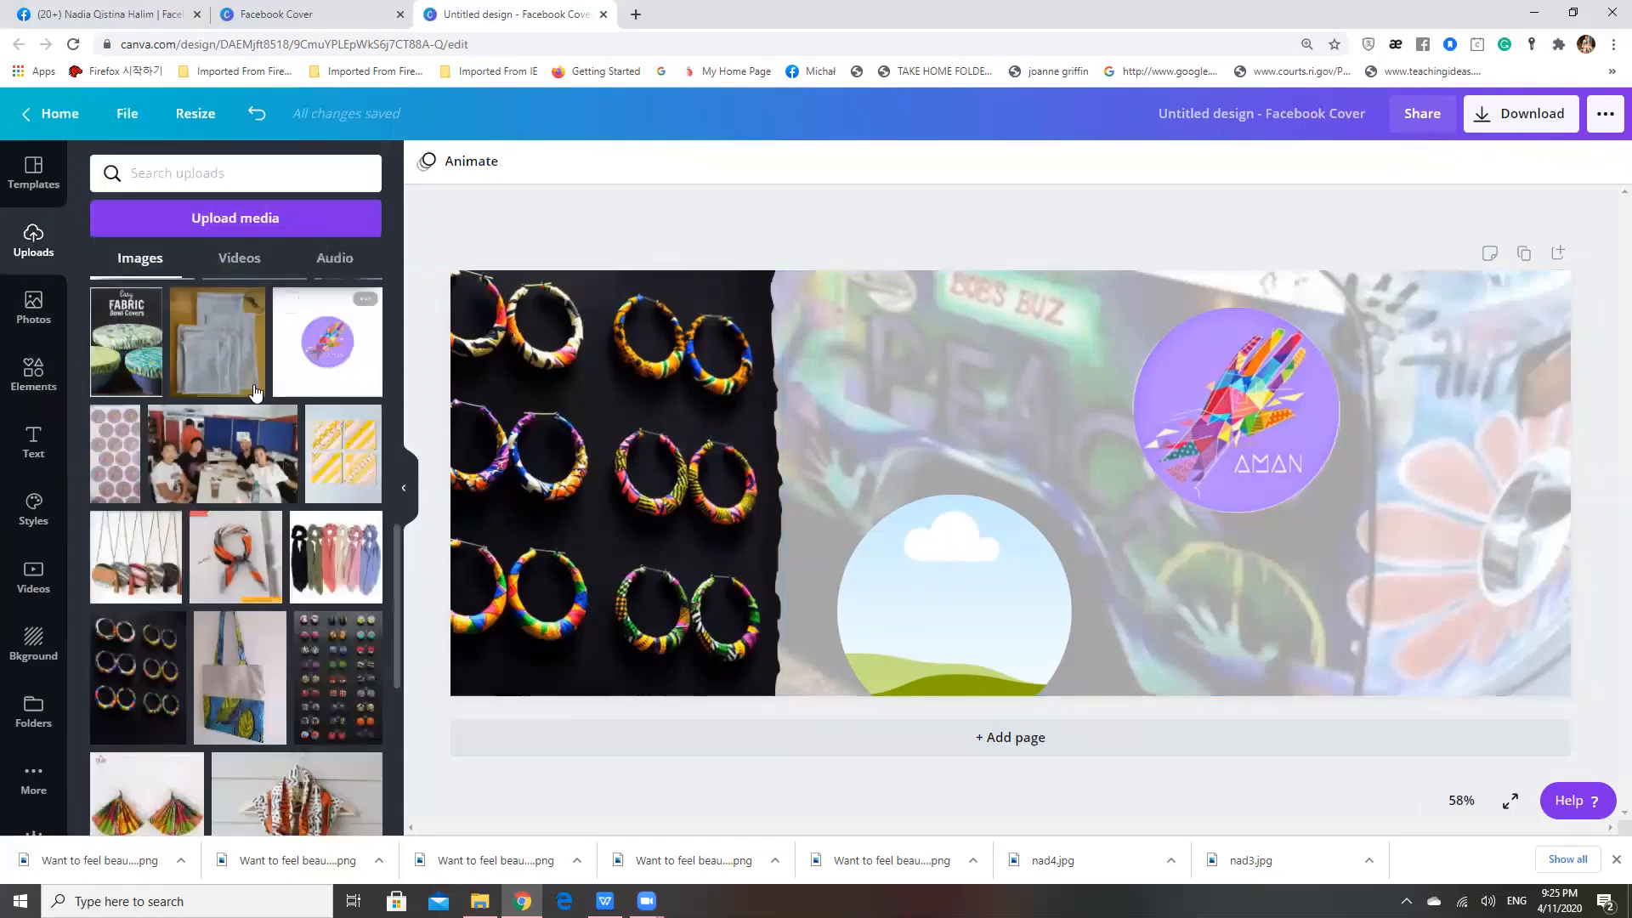
pyautogui.click(34, 308)
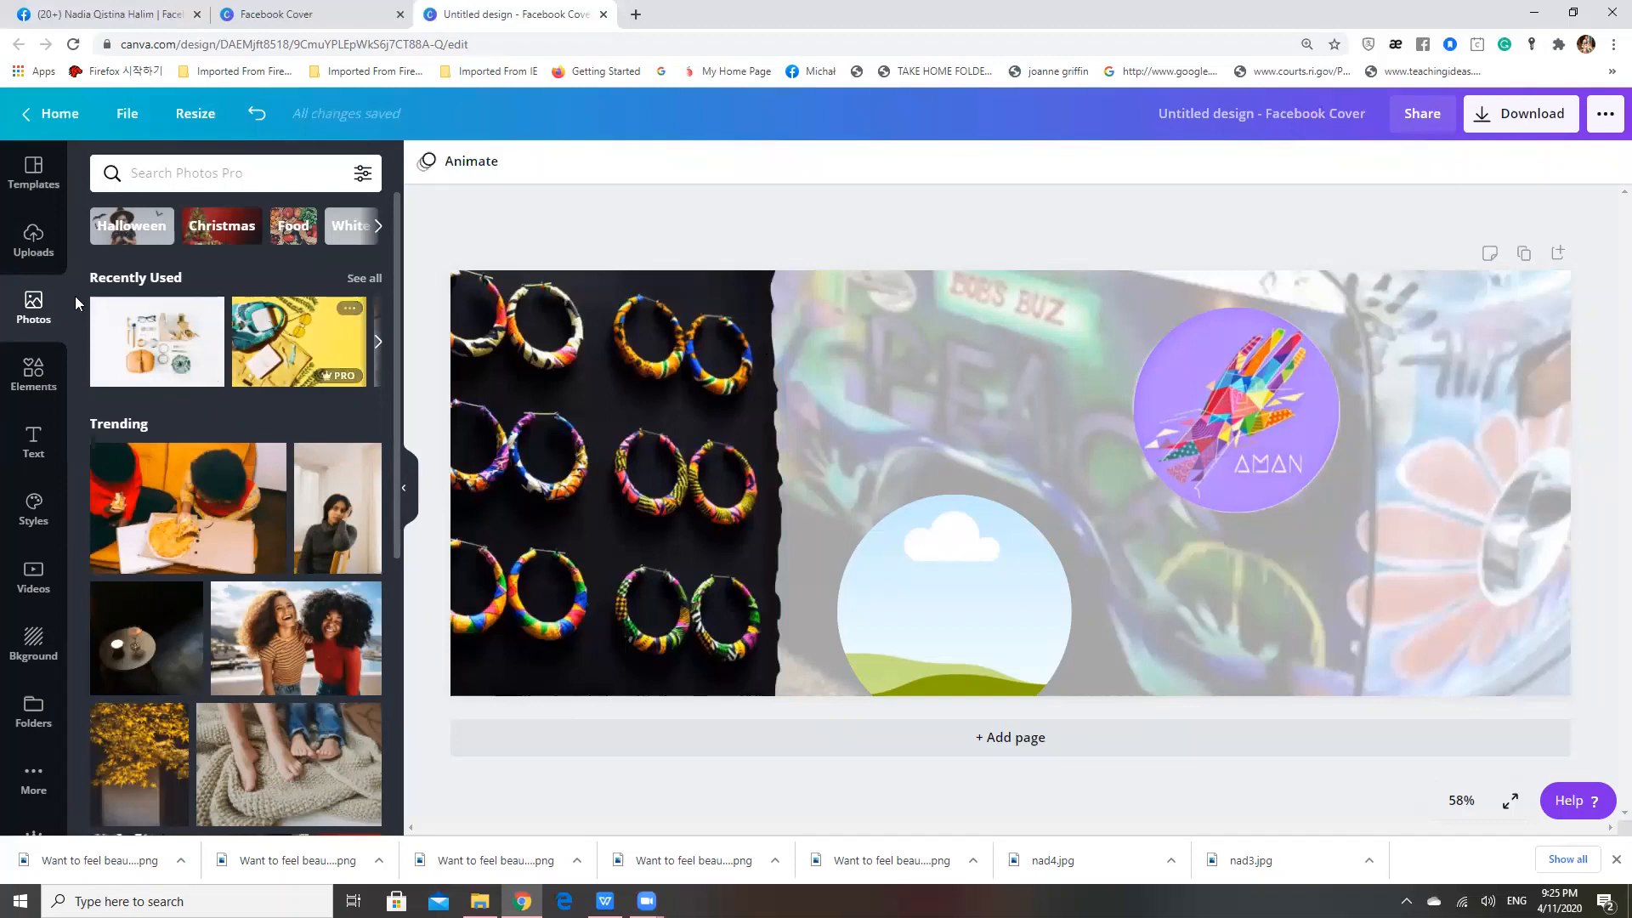
pyautogui.click(48, 256)
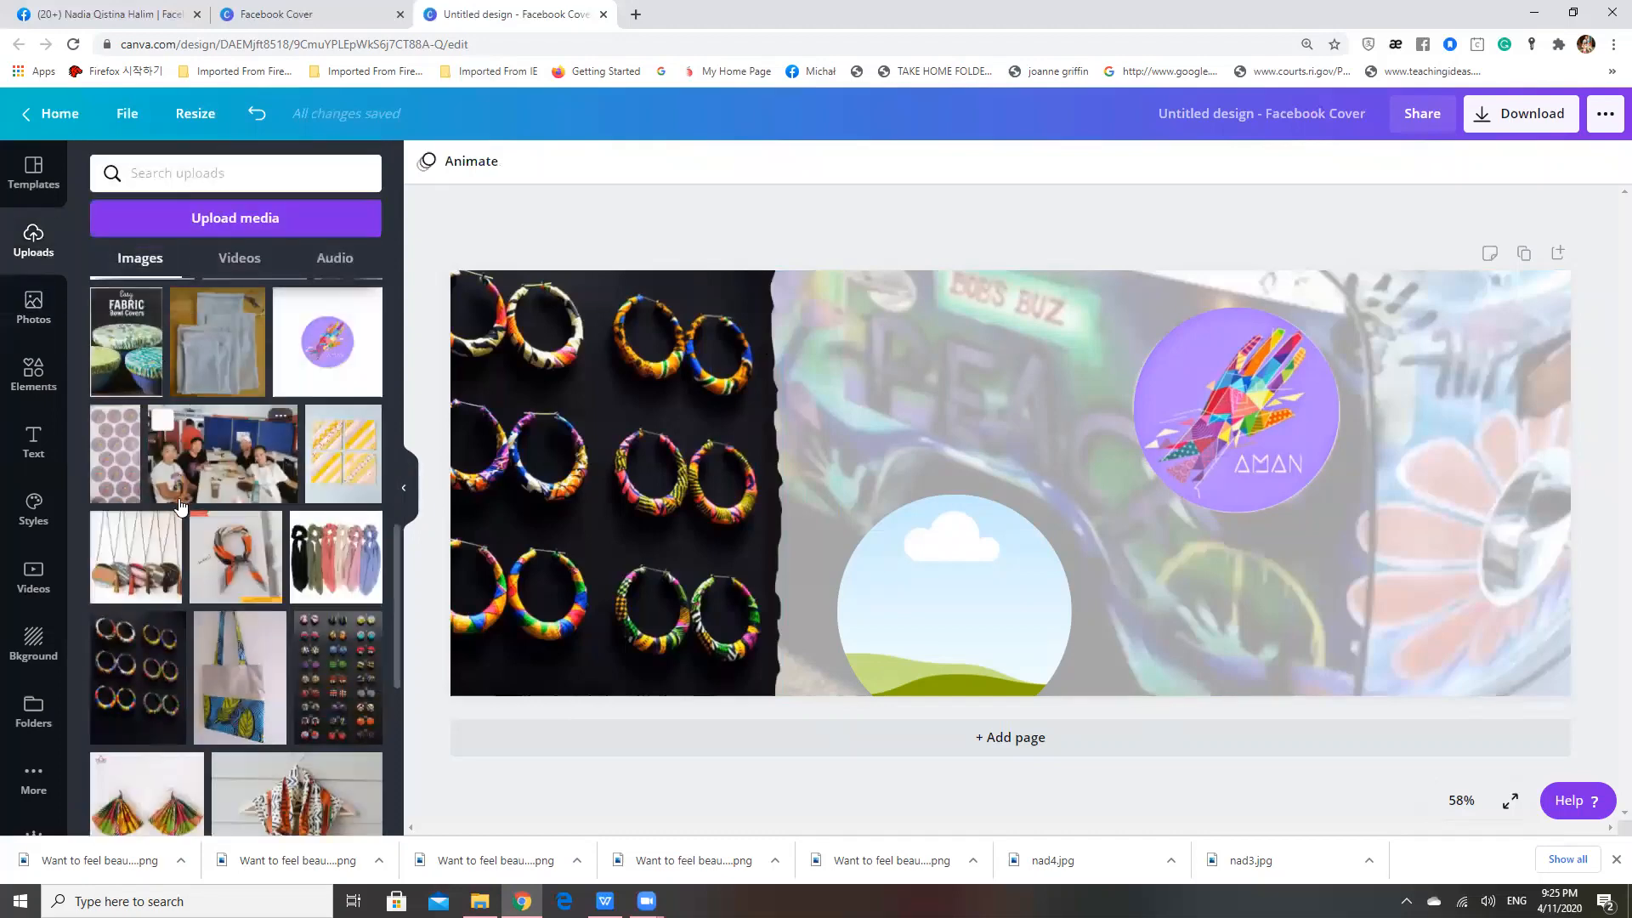
pyautogui.click(45, 374)
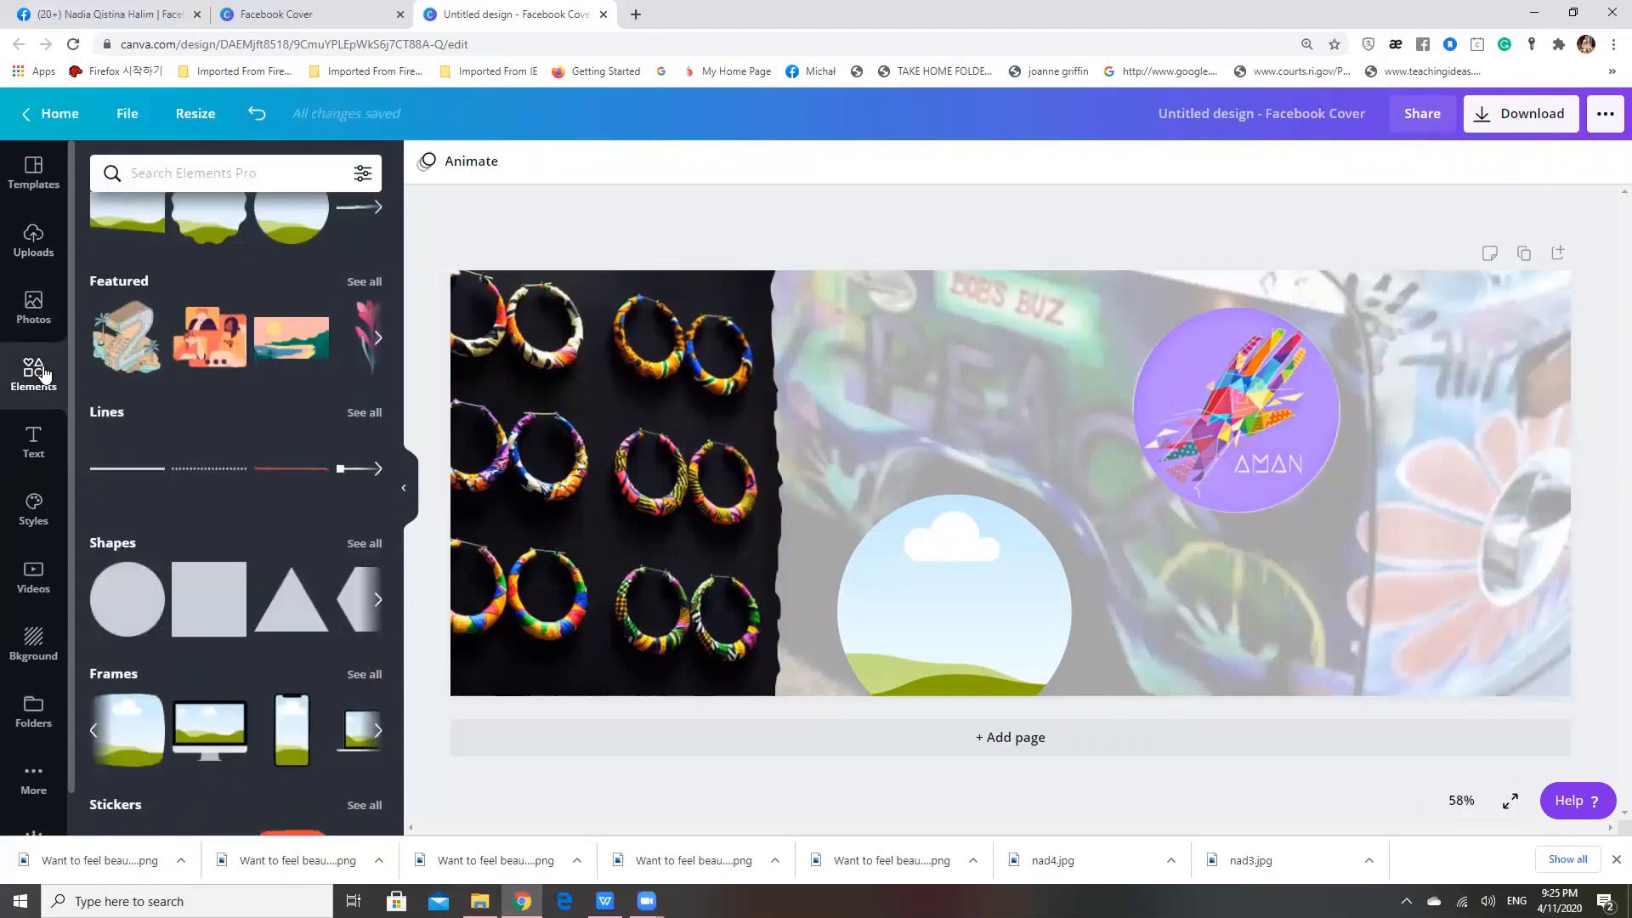
# Add the recently used bold italic name-and-address font combination and move it slightly up over the van photo, beside the AMAN logo
pyautogui.click(37, 439)
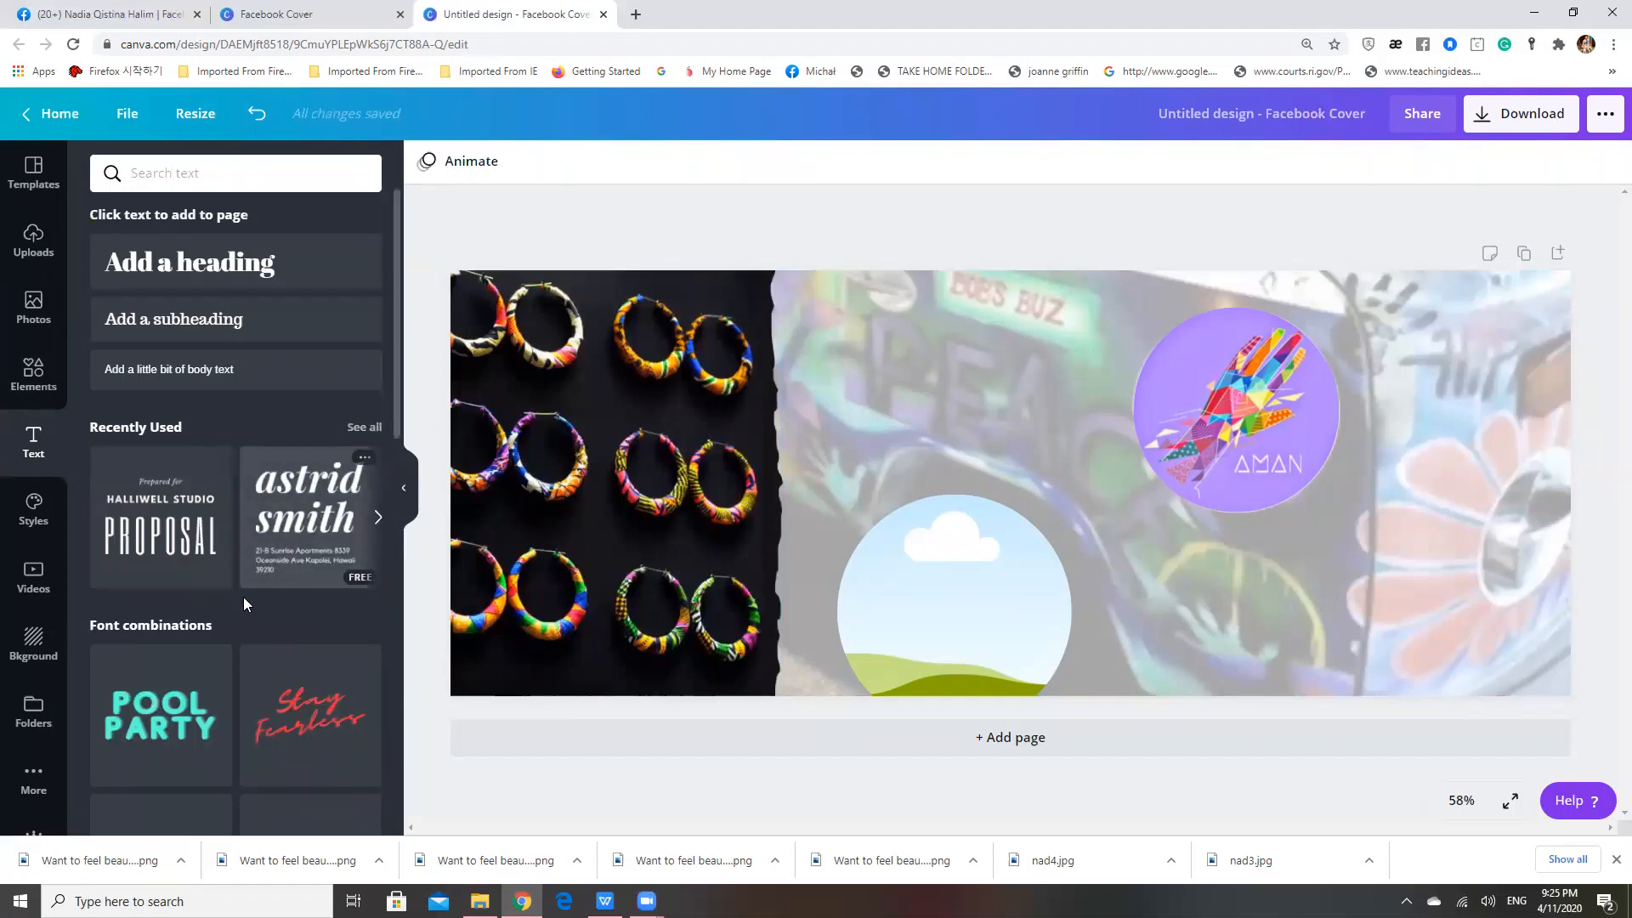
pyautogui.scroll(-10, 245, 586)
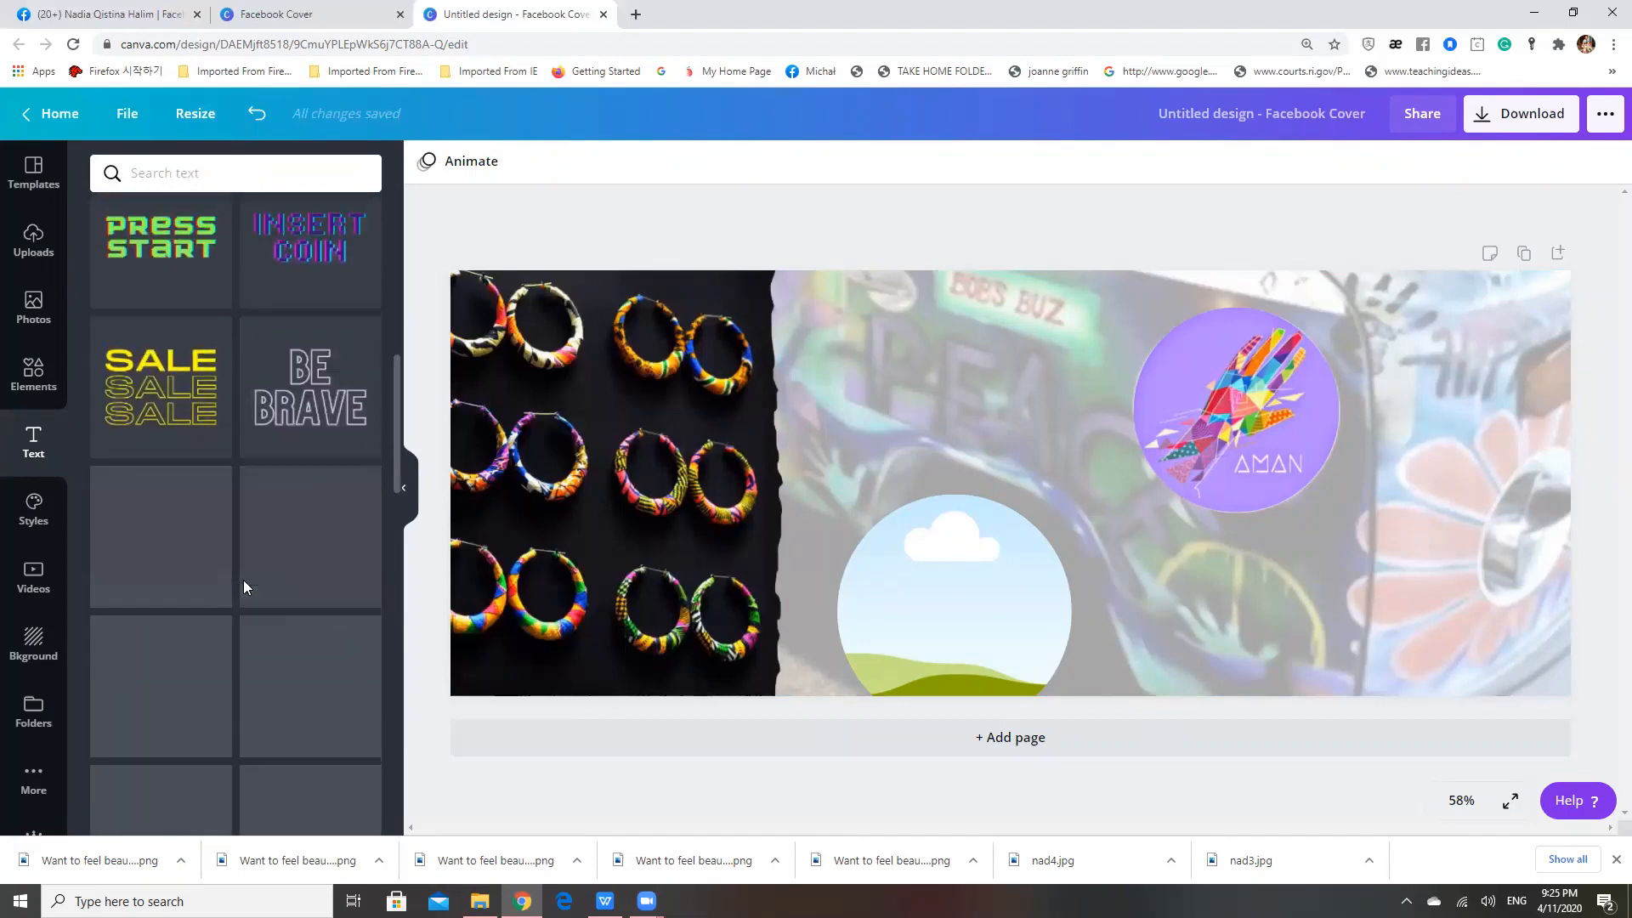
pyautogui.scroll(1, 243, 583)
pyautogui.scroll(9, 225, 427)
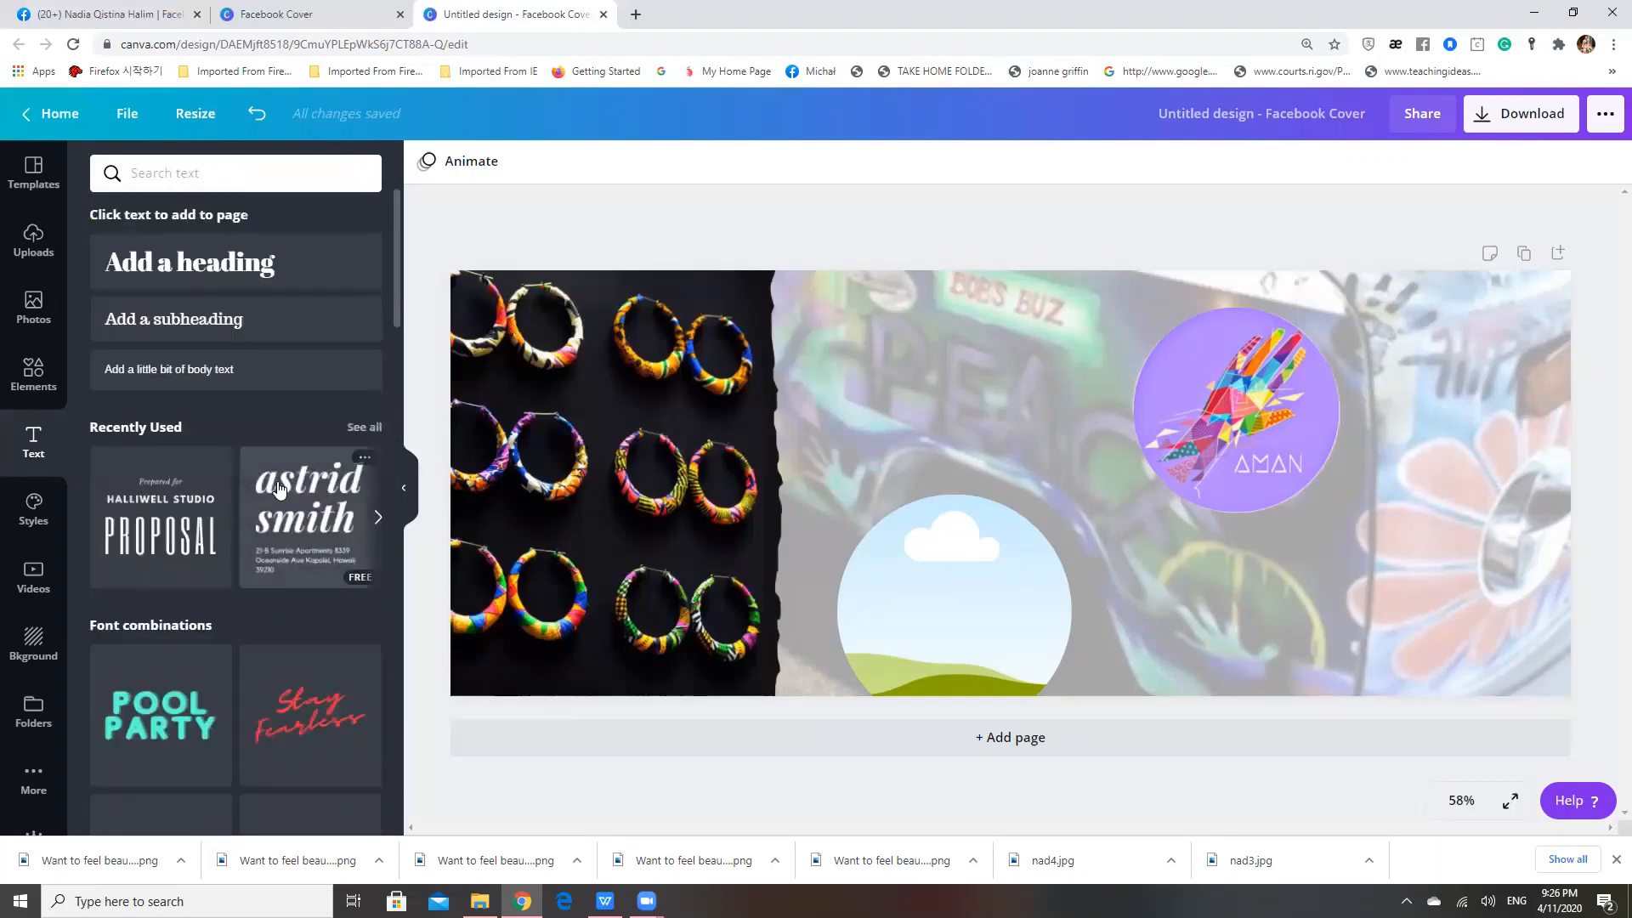
pyautogui.click(278, 491)
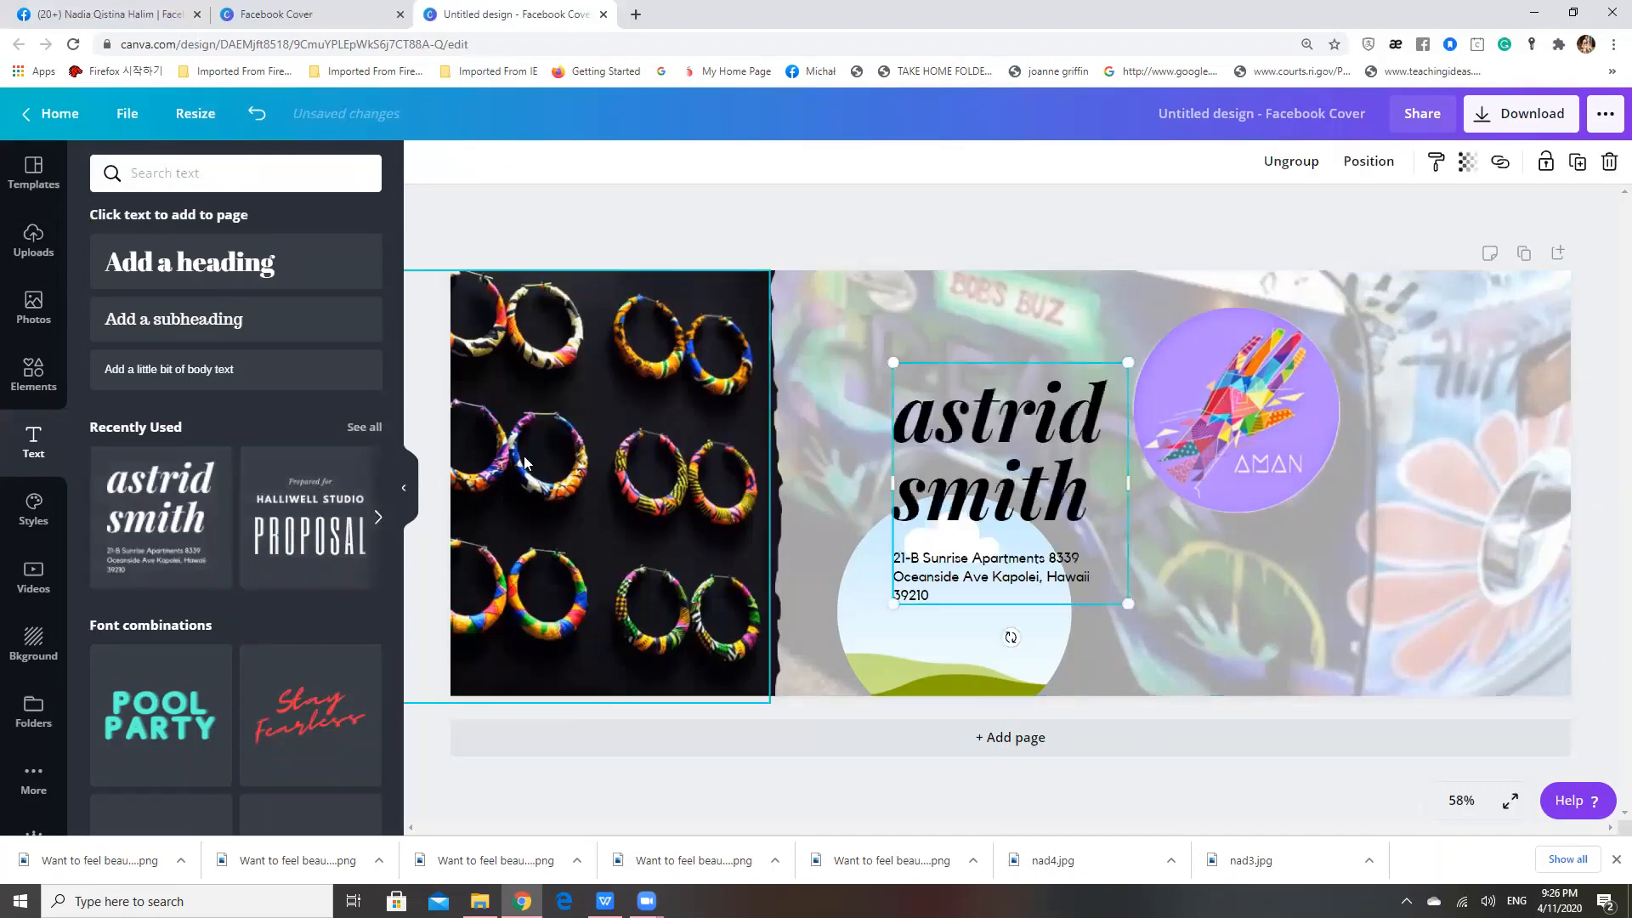
pyautogui.moveTo(1035, 446); pyautogui.dragTo(1023, 411)
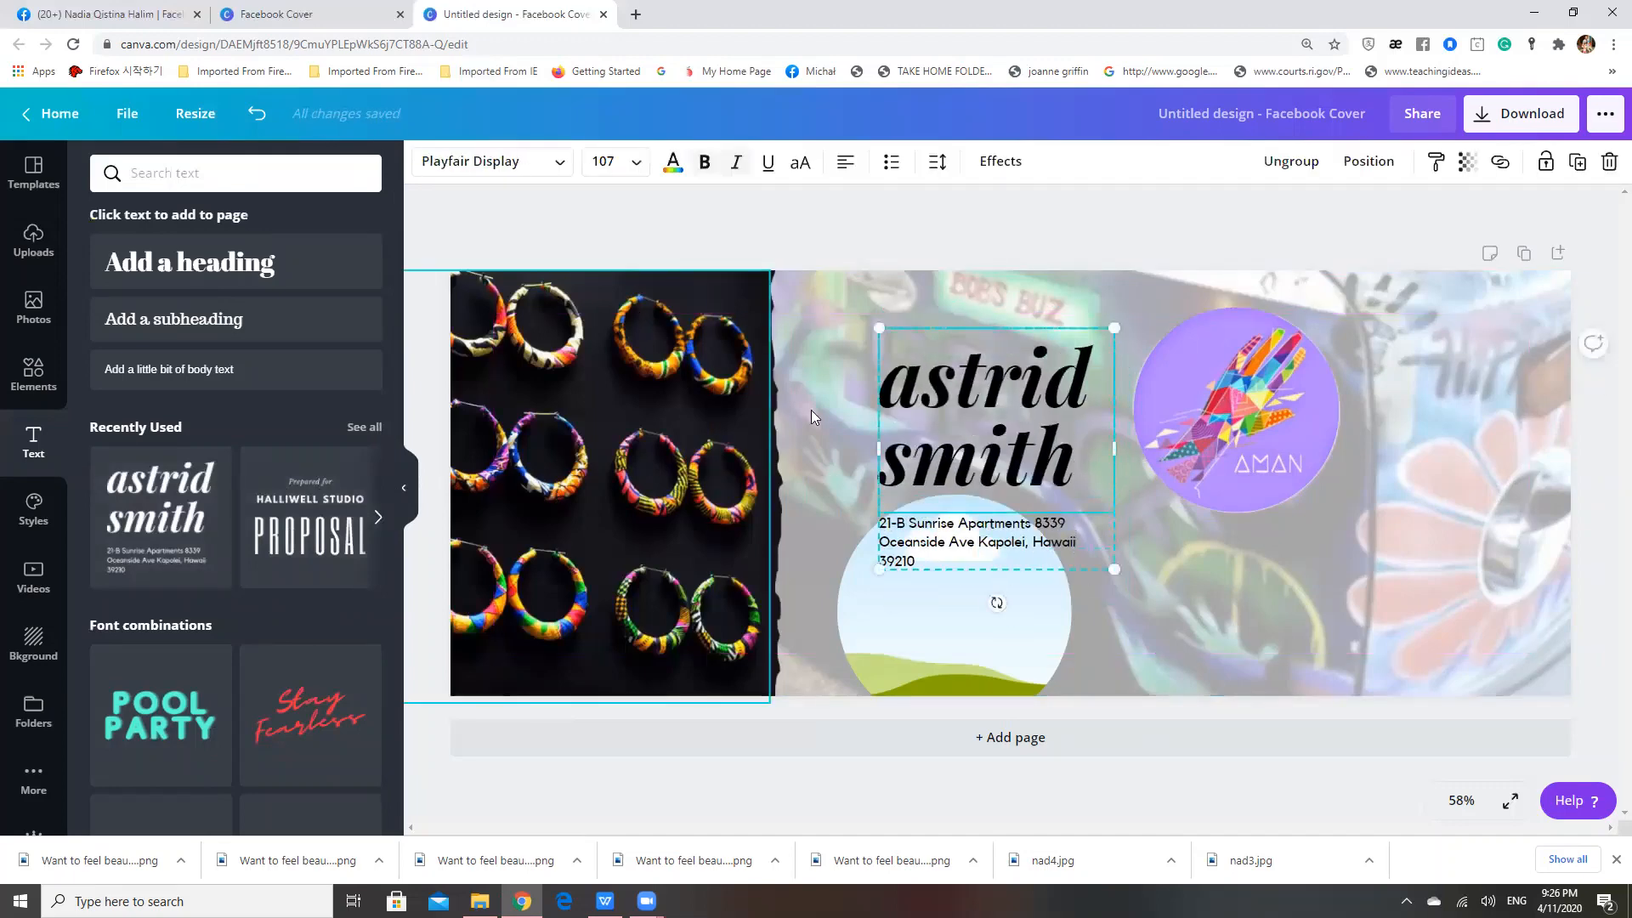
# Clear the placeholder name from the heading of the added text combination
pyautogui.click(1076, 476)
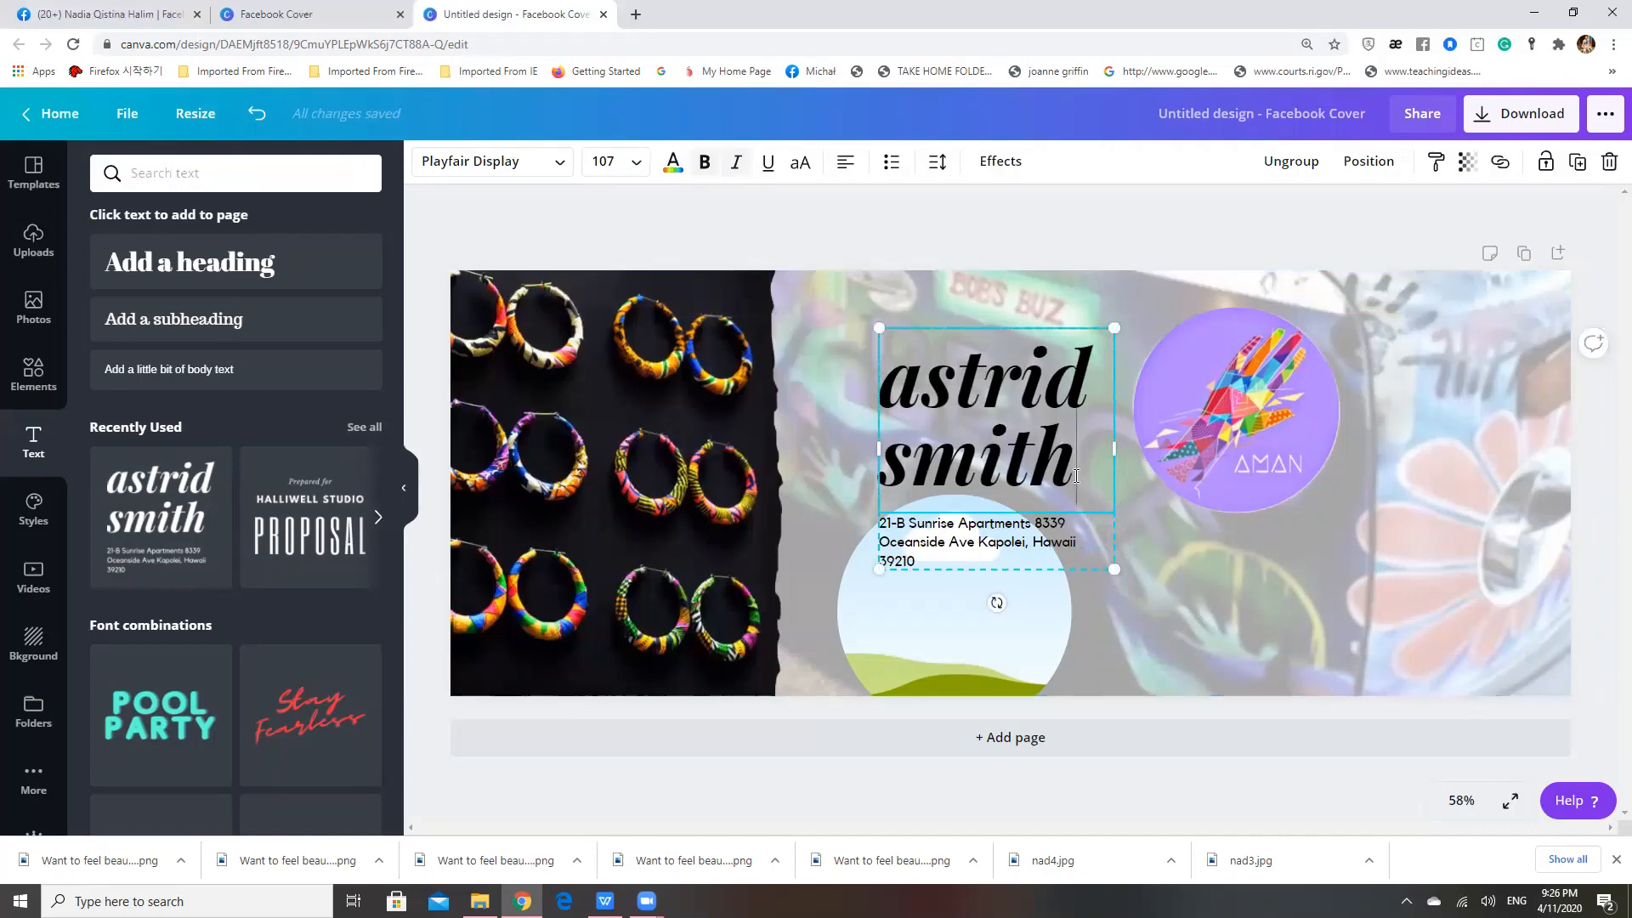
pyautogui.press('BackSpace')
pyautogui.press('BackSpace')
pyautogui.press('BackSpace')
pyautogui.press('BackSpace')
pyautogui.press('BackSpace')
pyautogui.press('BackSpace')
pyautogui.press('BackSpace')
pyautogui.press('BackSpace')
pyautogui.press('BackSpace')
pyautogui.press('BackSpace')
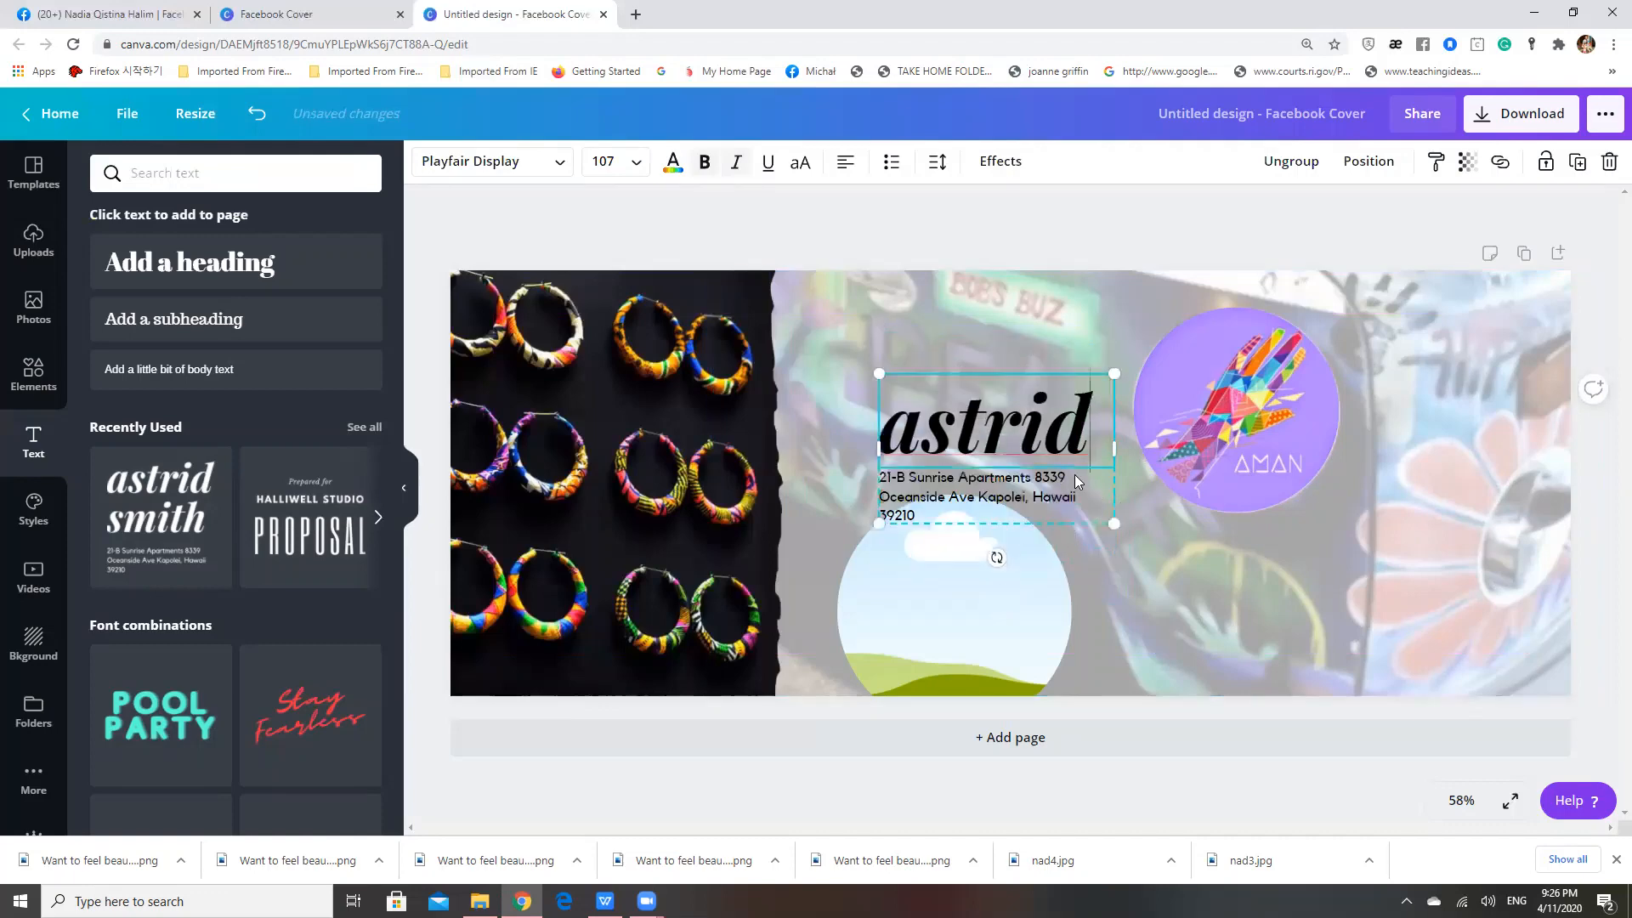
pyautogui.press('BackSpace')
pyautogui.press('BackSpace')
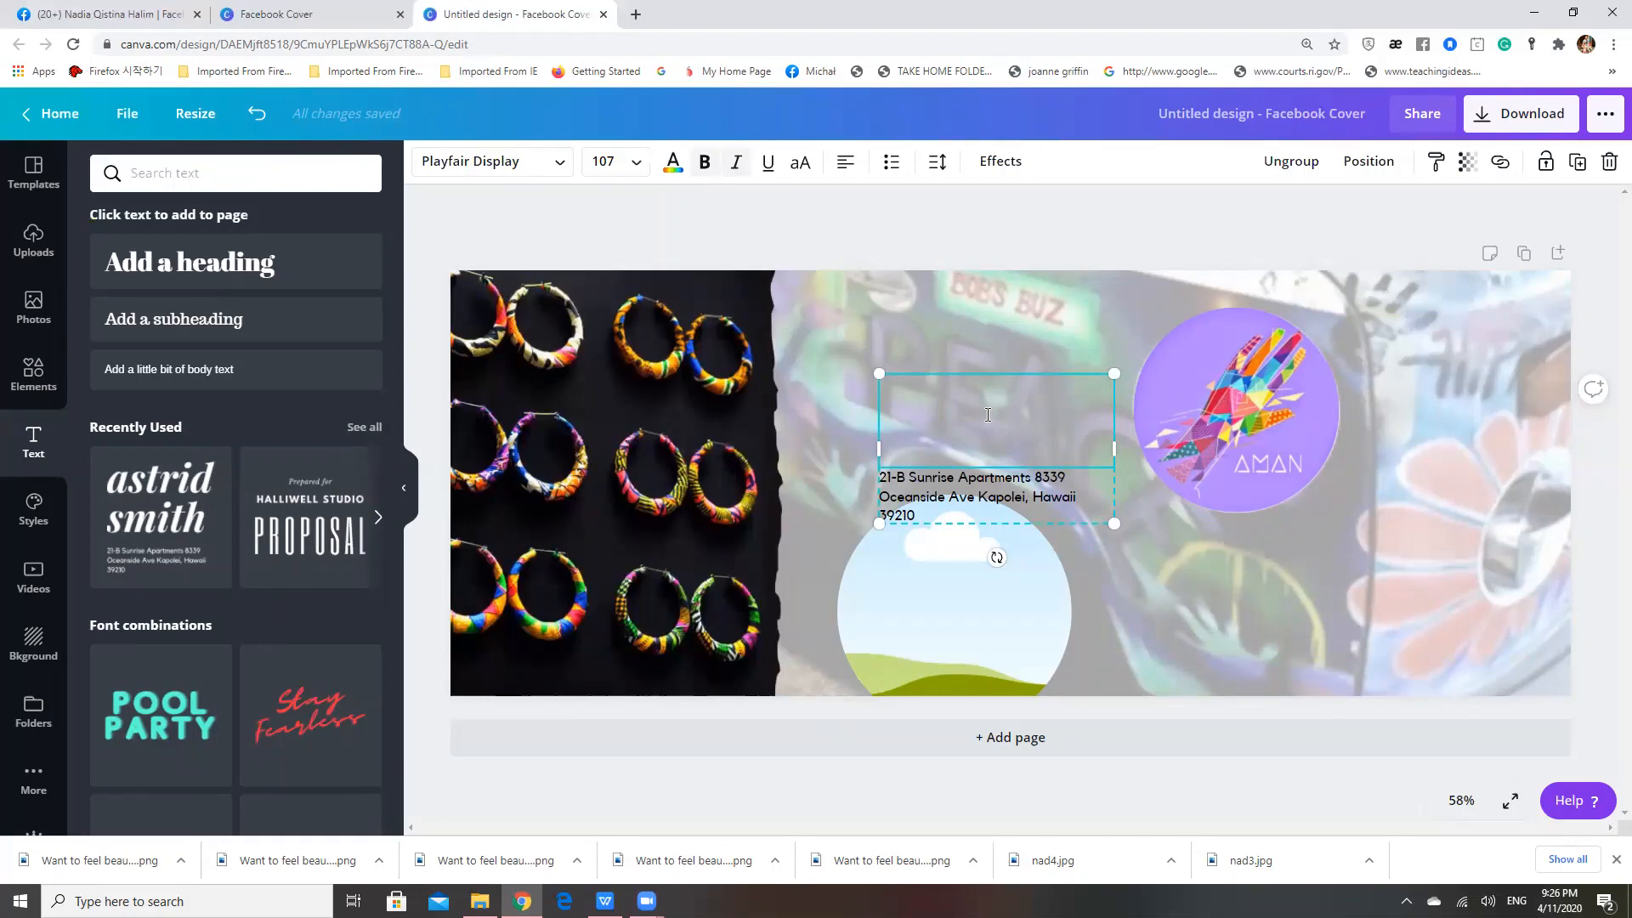
# Enter the slogan "Want to feel beautiful by getting something unique, while helphing childnren get theri eduation" in the emptied heading
pyautogui.write('F')
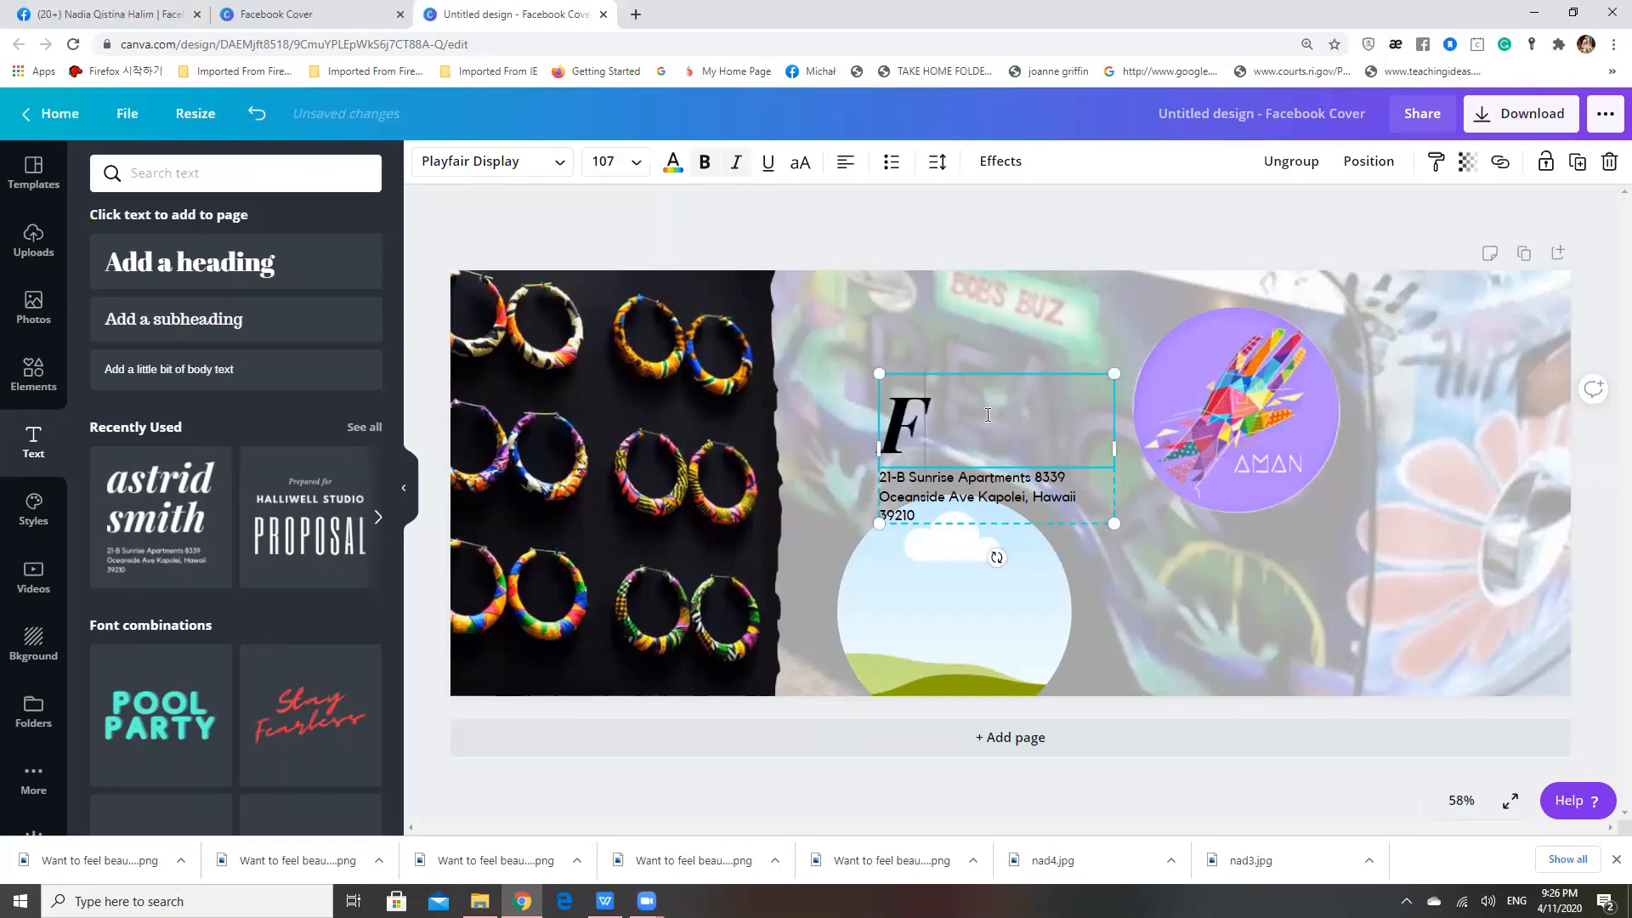
pyautogui.press('BackSpace')
pyautogui.write('Want')
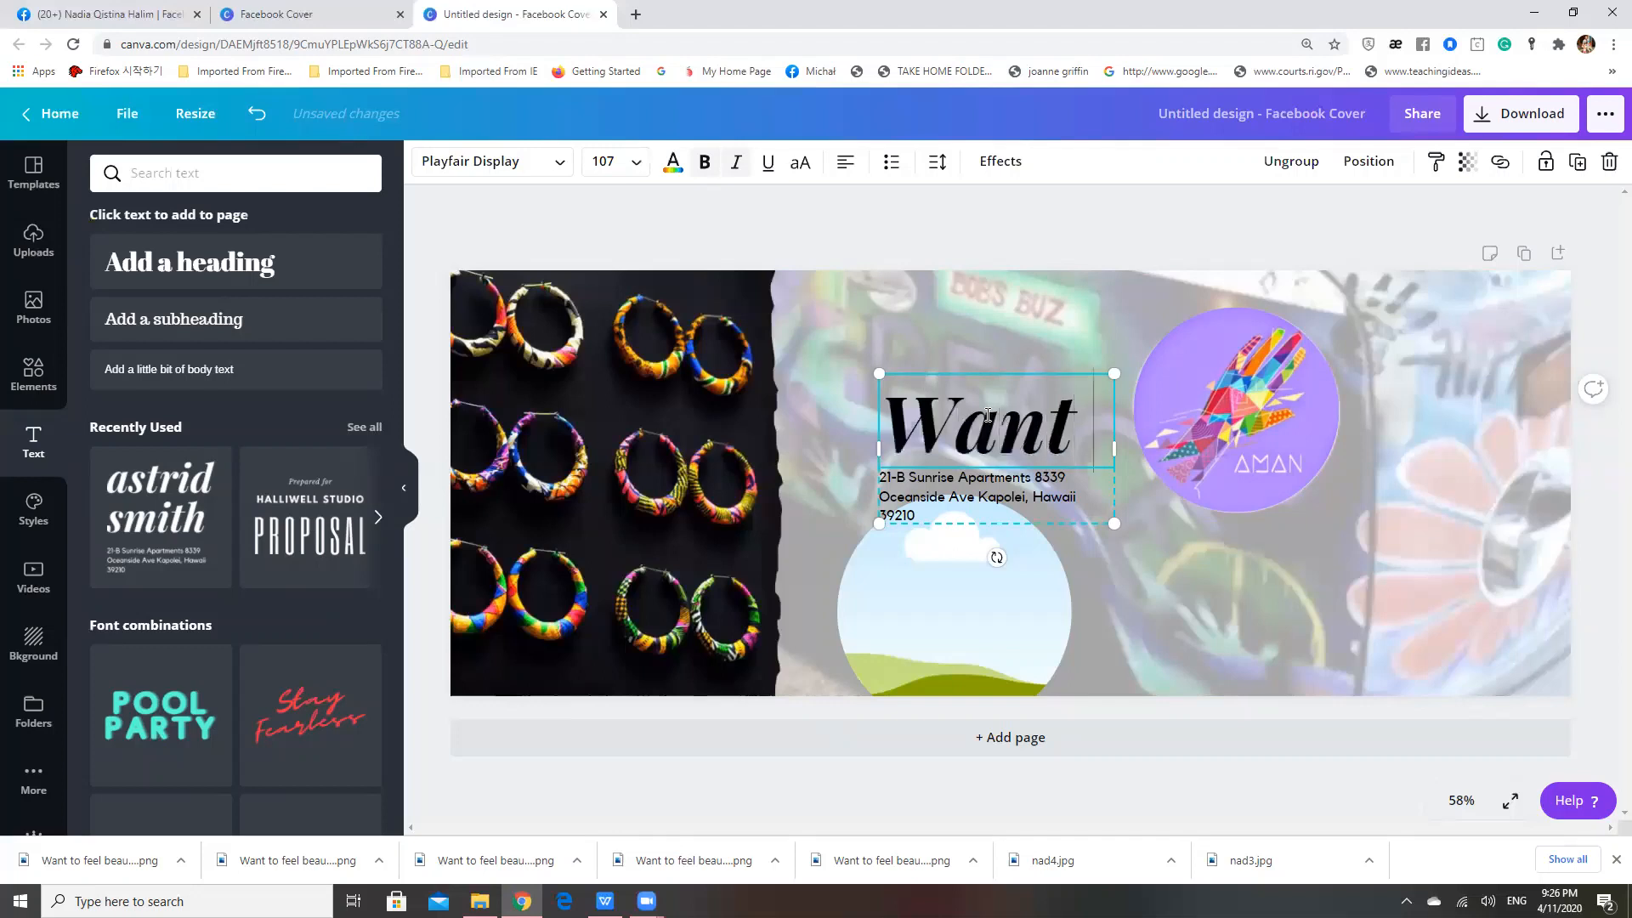
pyautogui.write(' to feel')
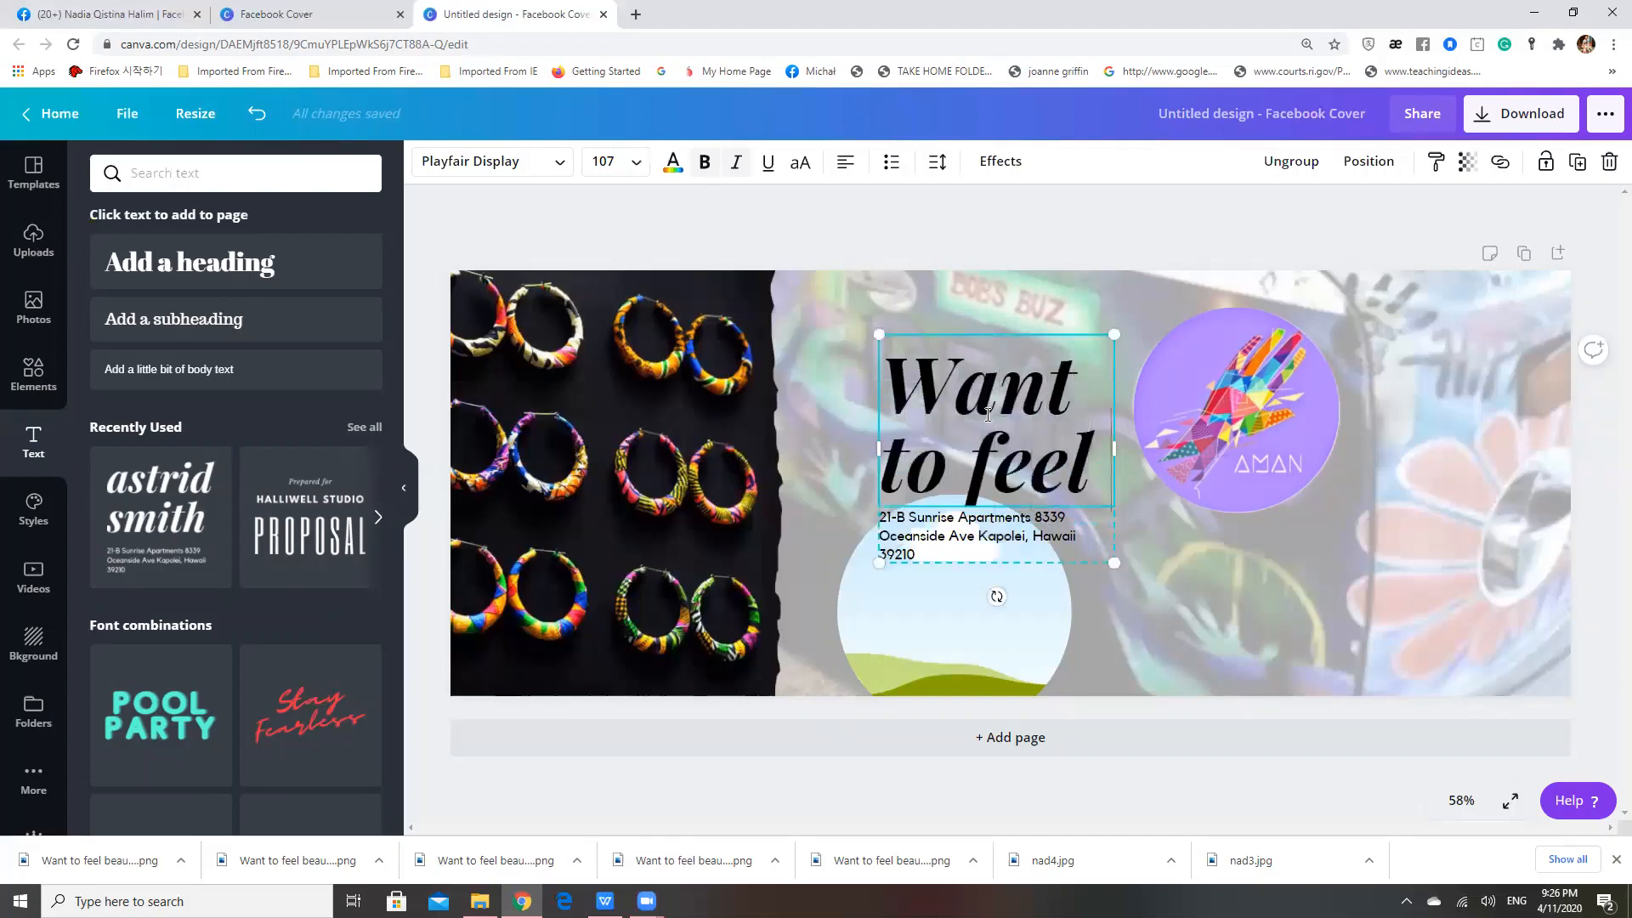
pyautogui.write(' beauti')
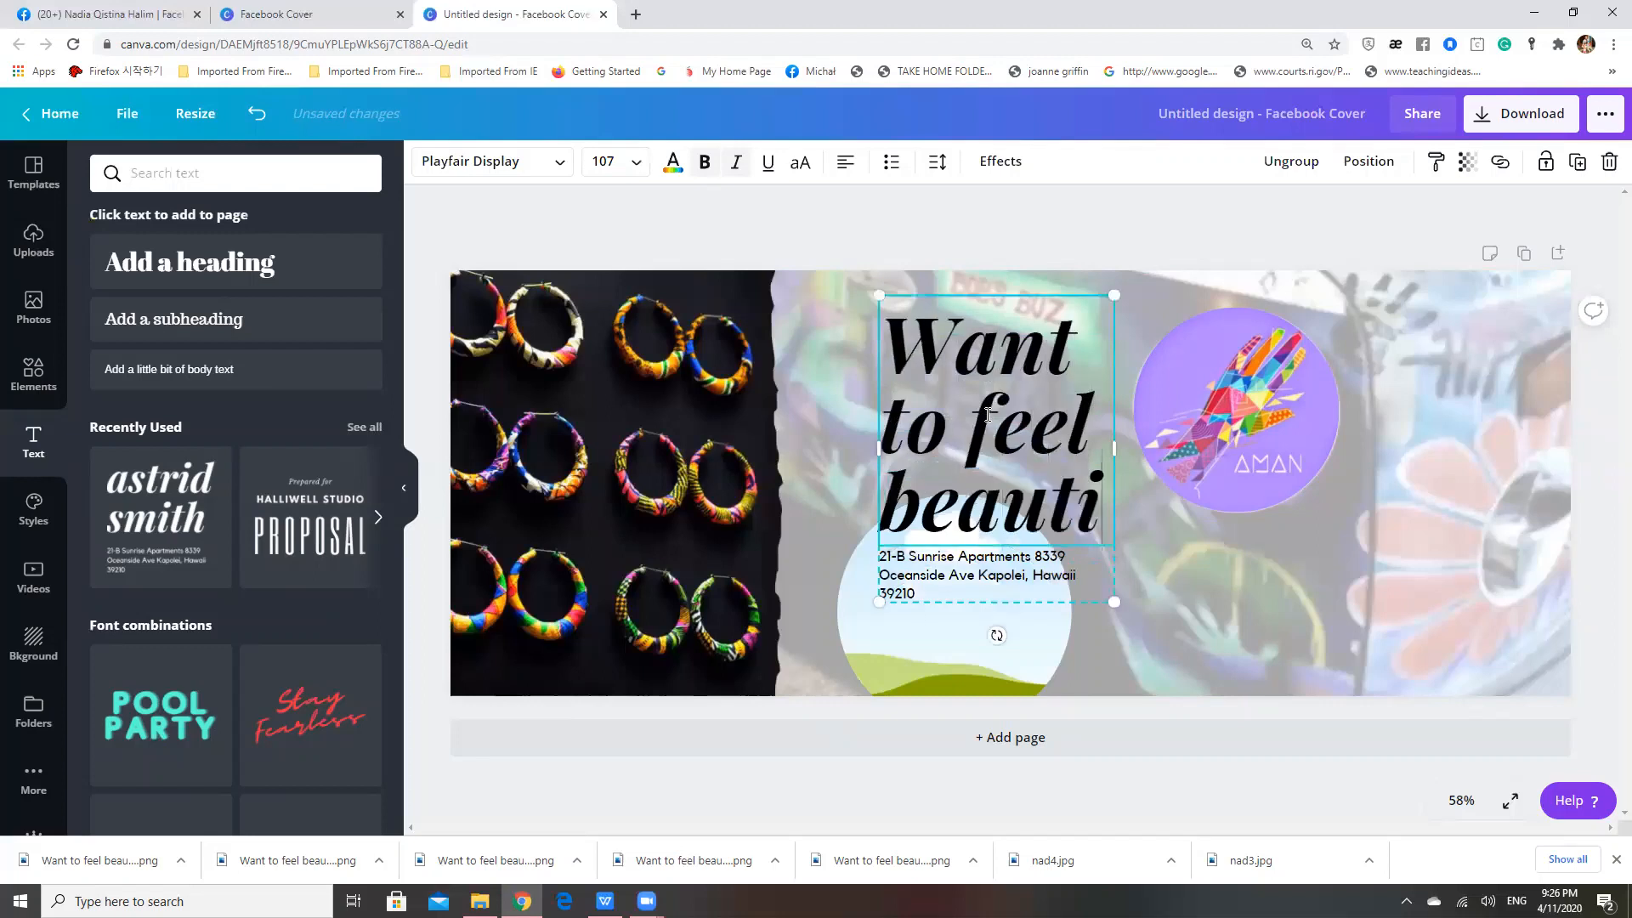
pyautogui.write('ful')
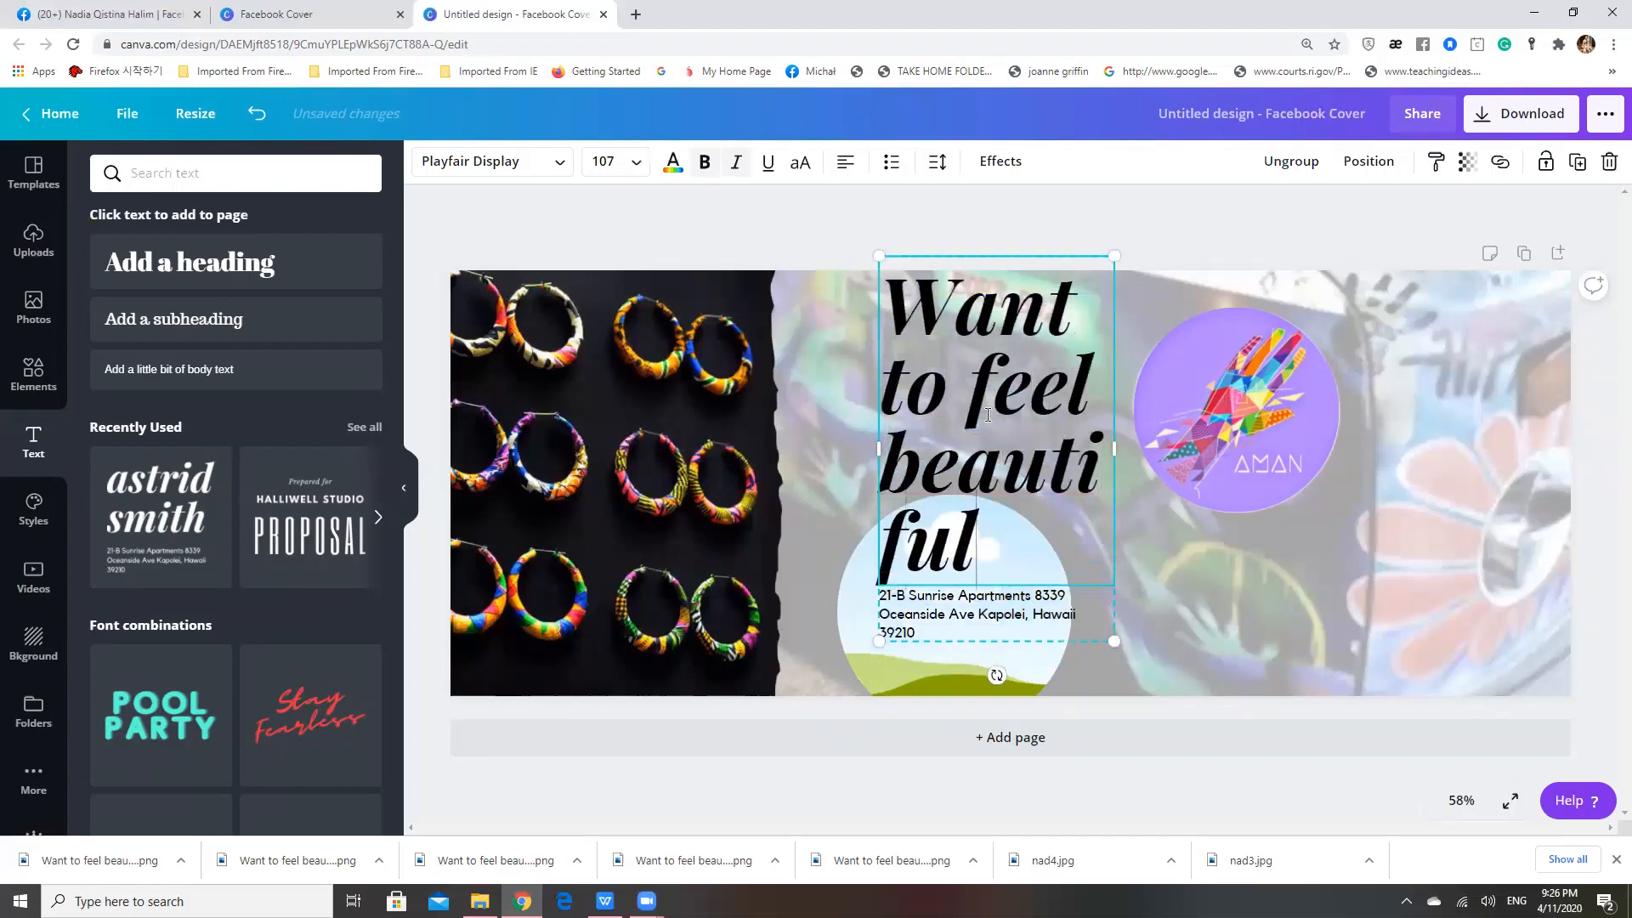
pyautogui.write(' by')
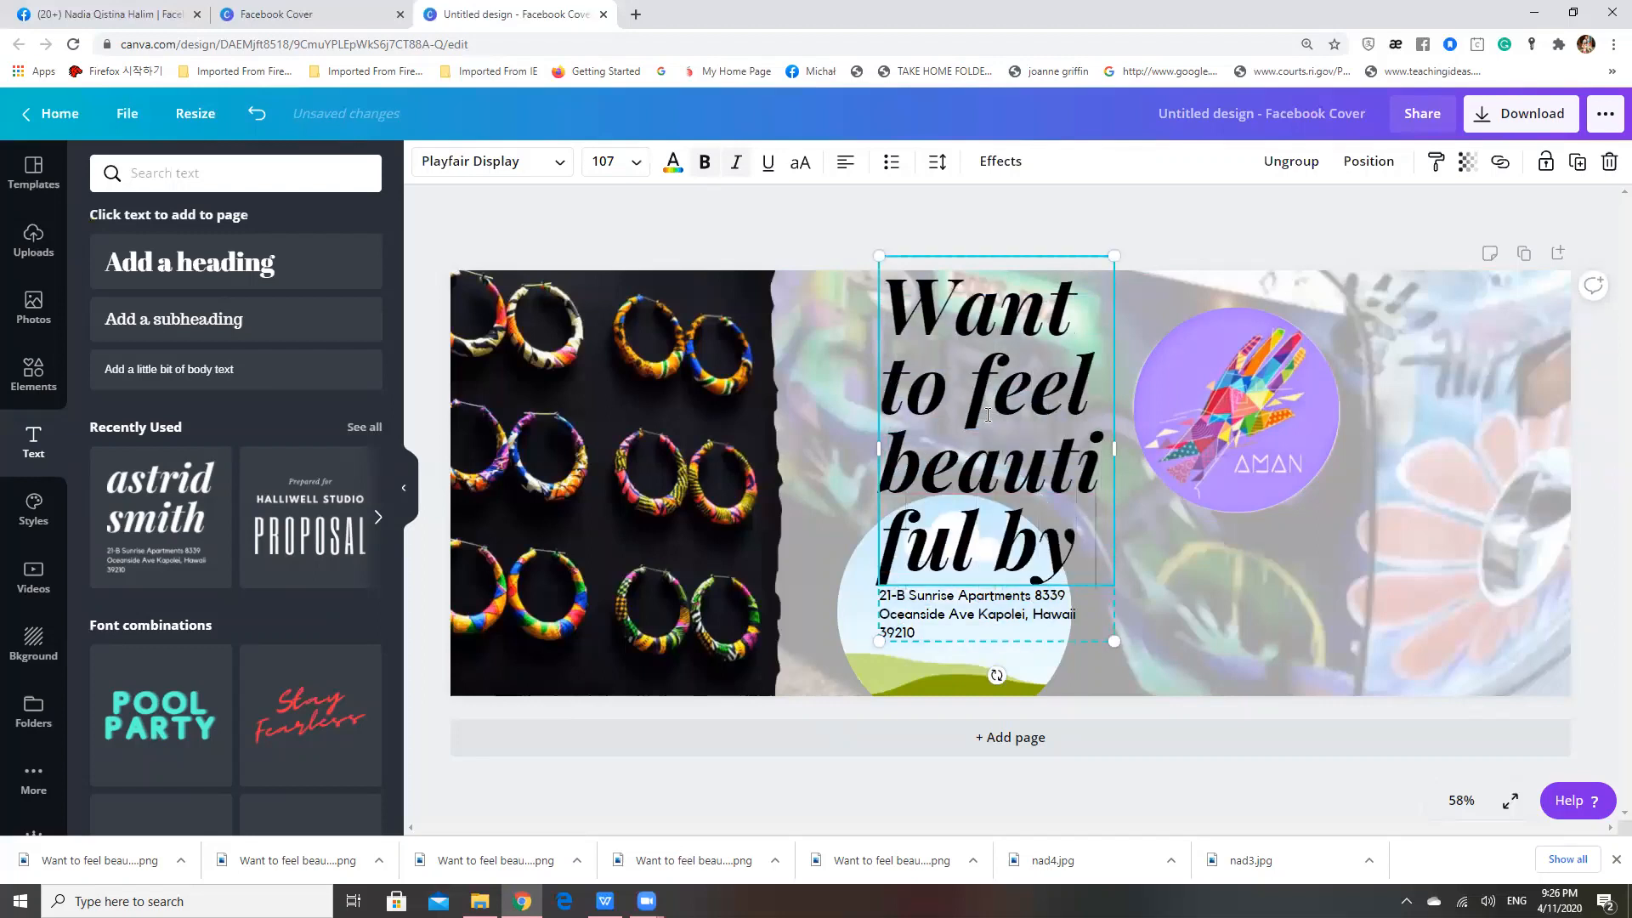
pyautogui.write(' get')
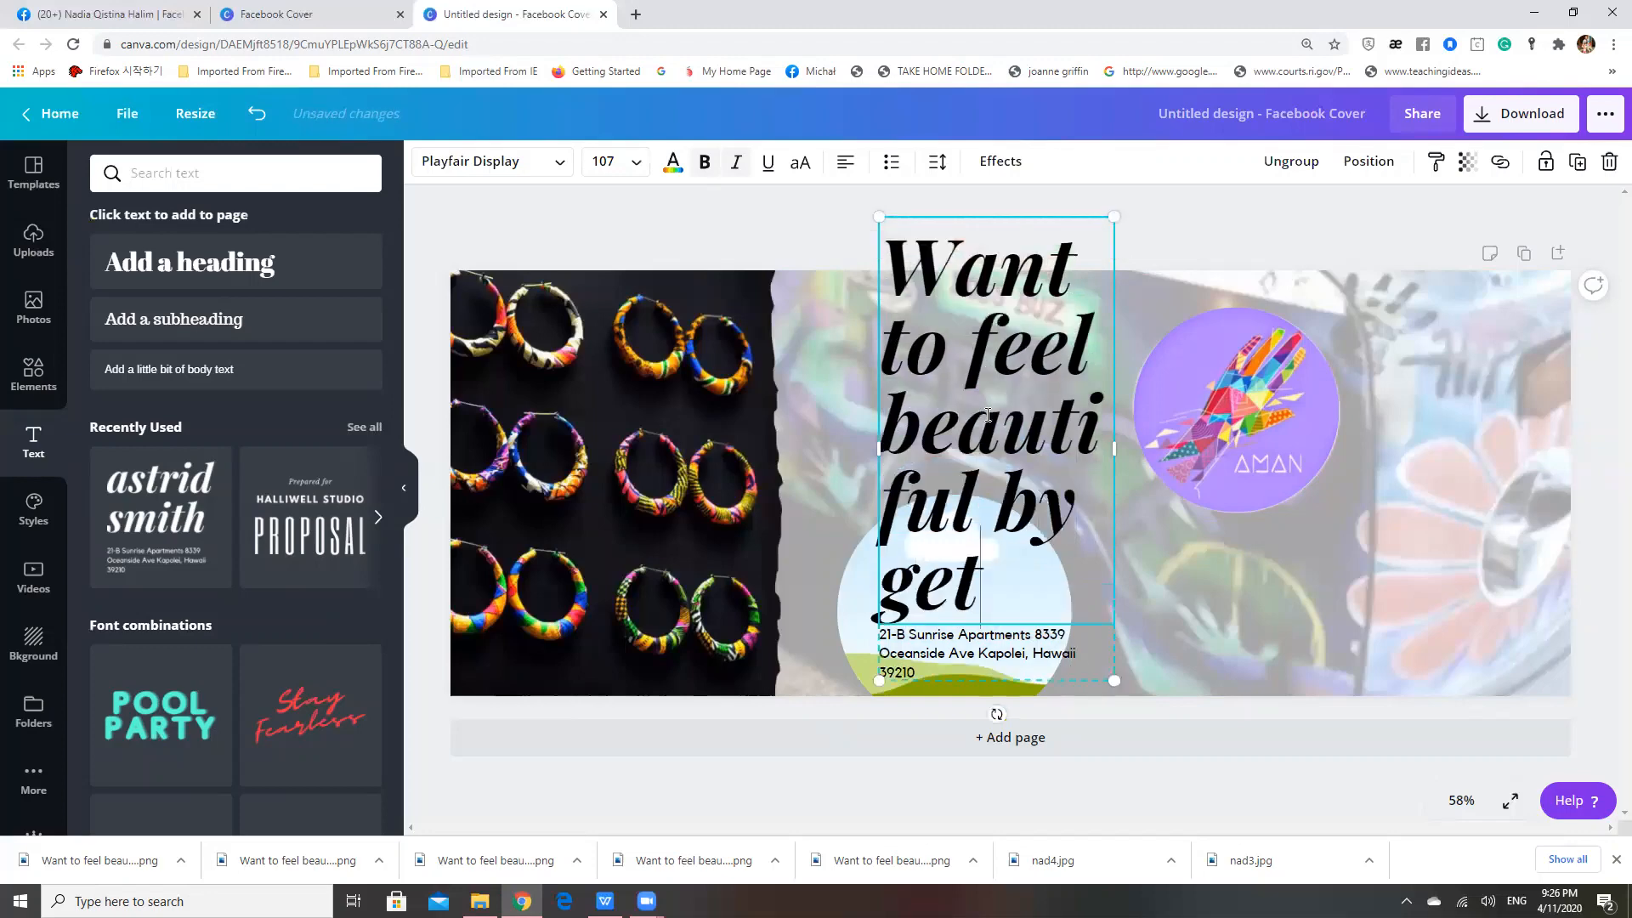
pyautogui.write('ting som')
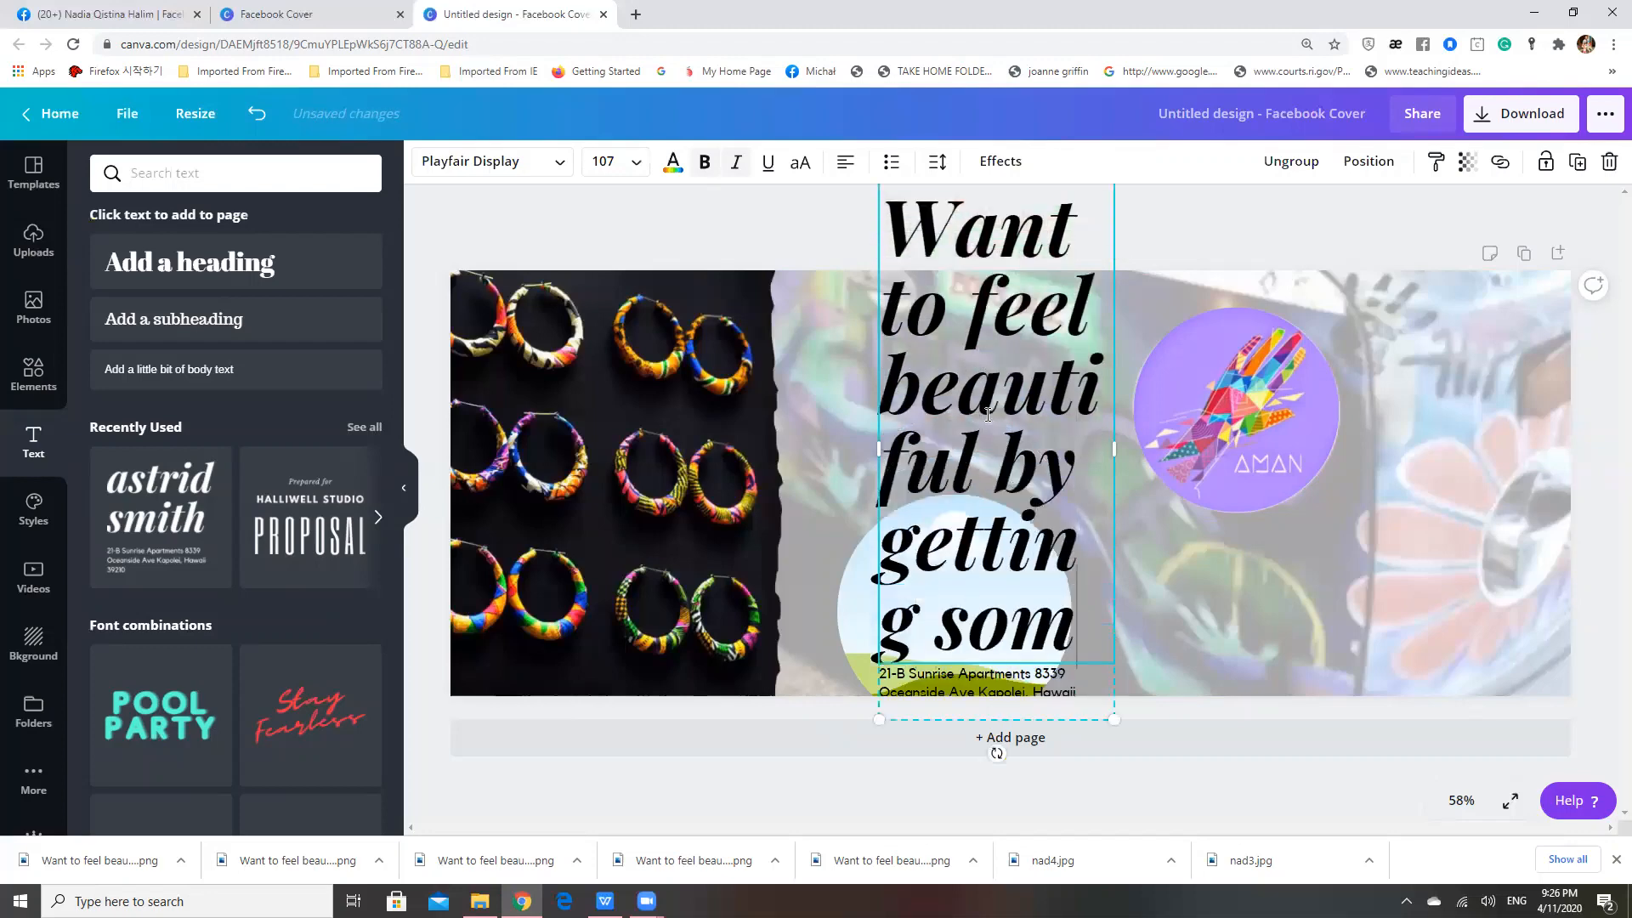
pyautogui.write('ething u')
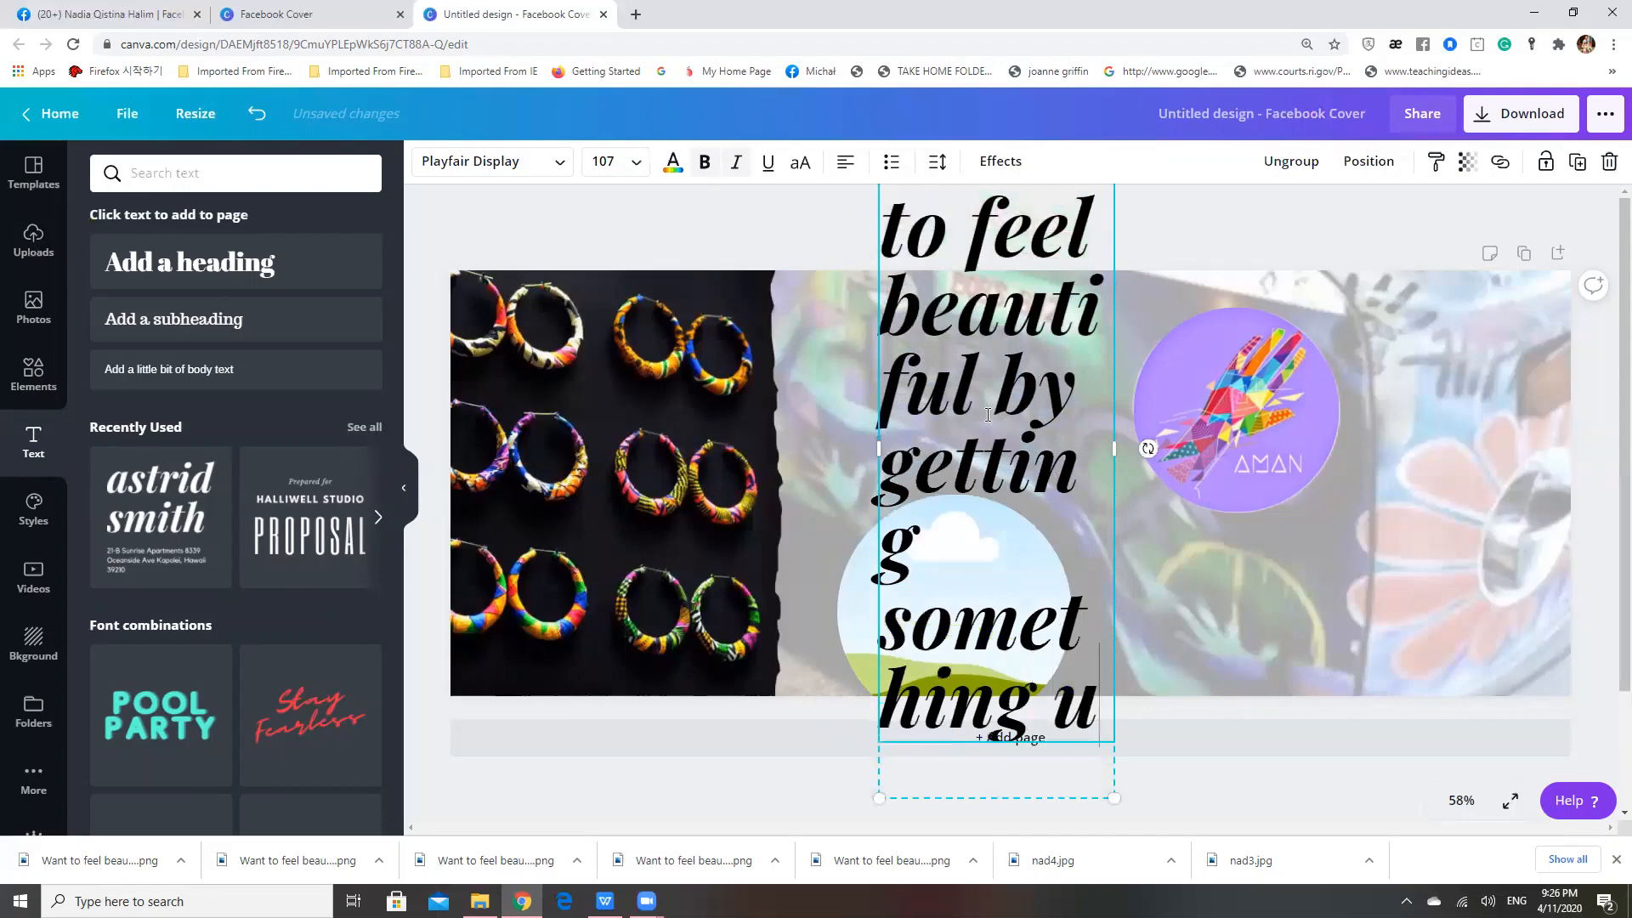
pyautogui.write('nique')
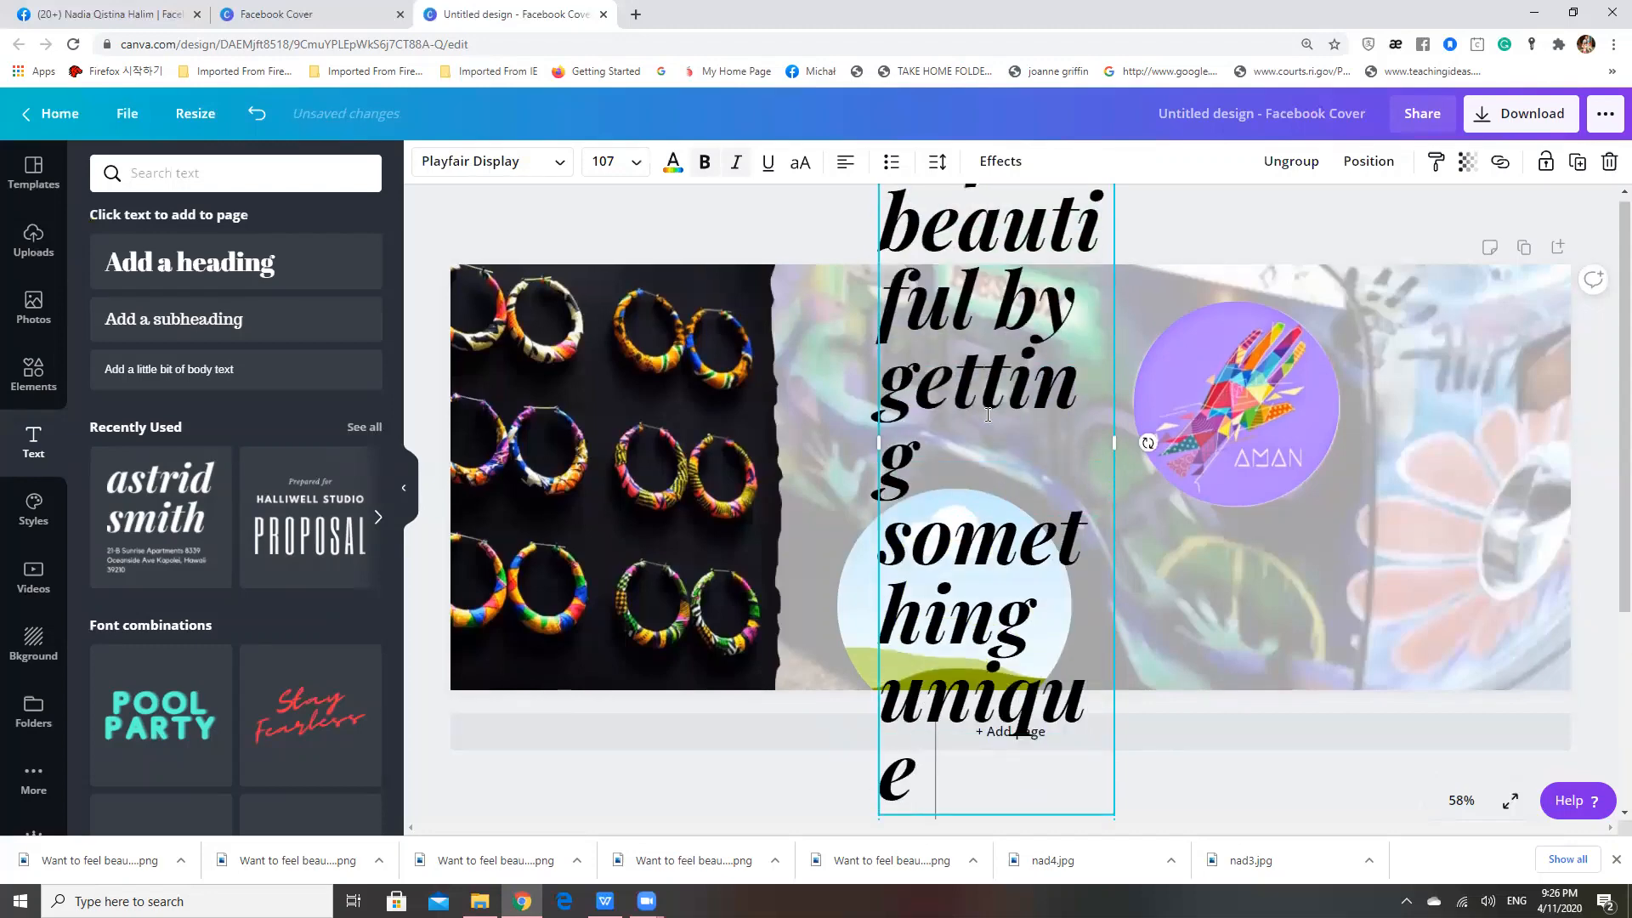
pyautogui.write(' , whi')
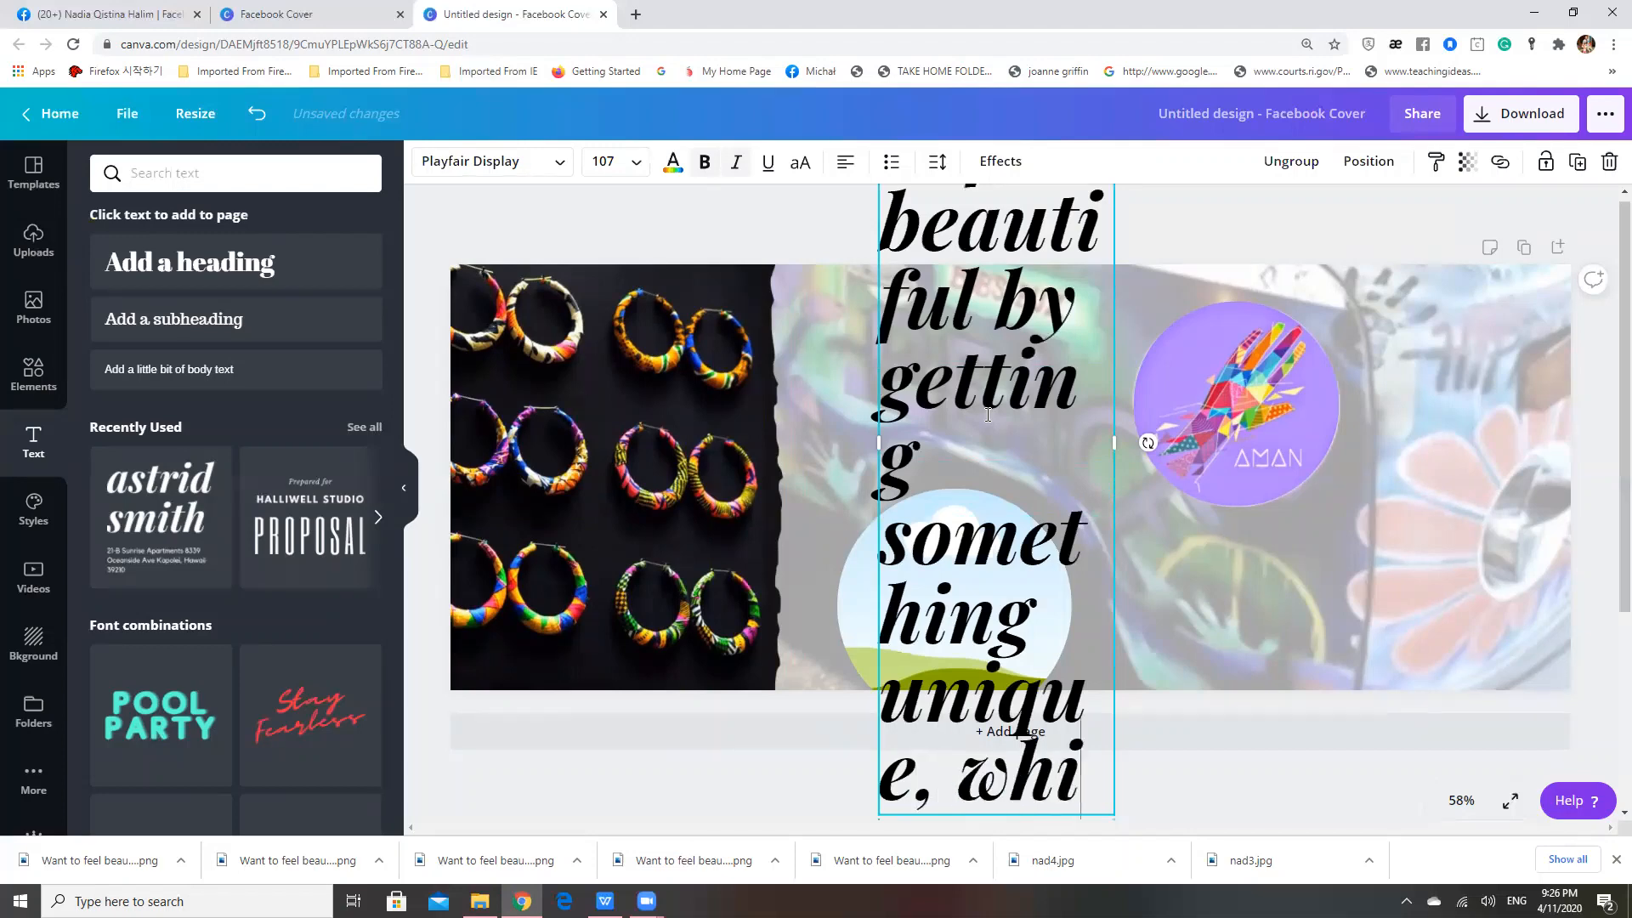
pyautogui.write('le hel')
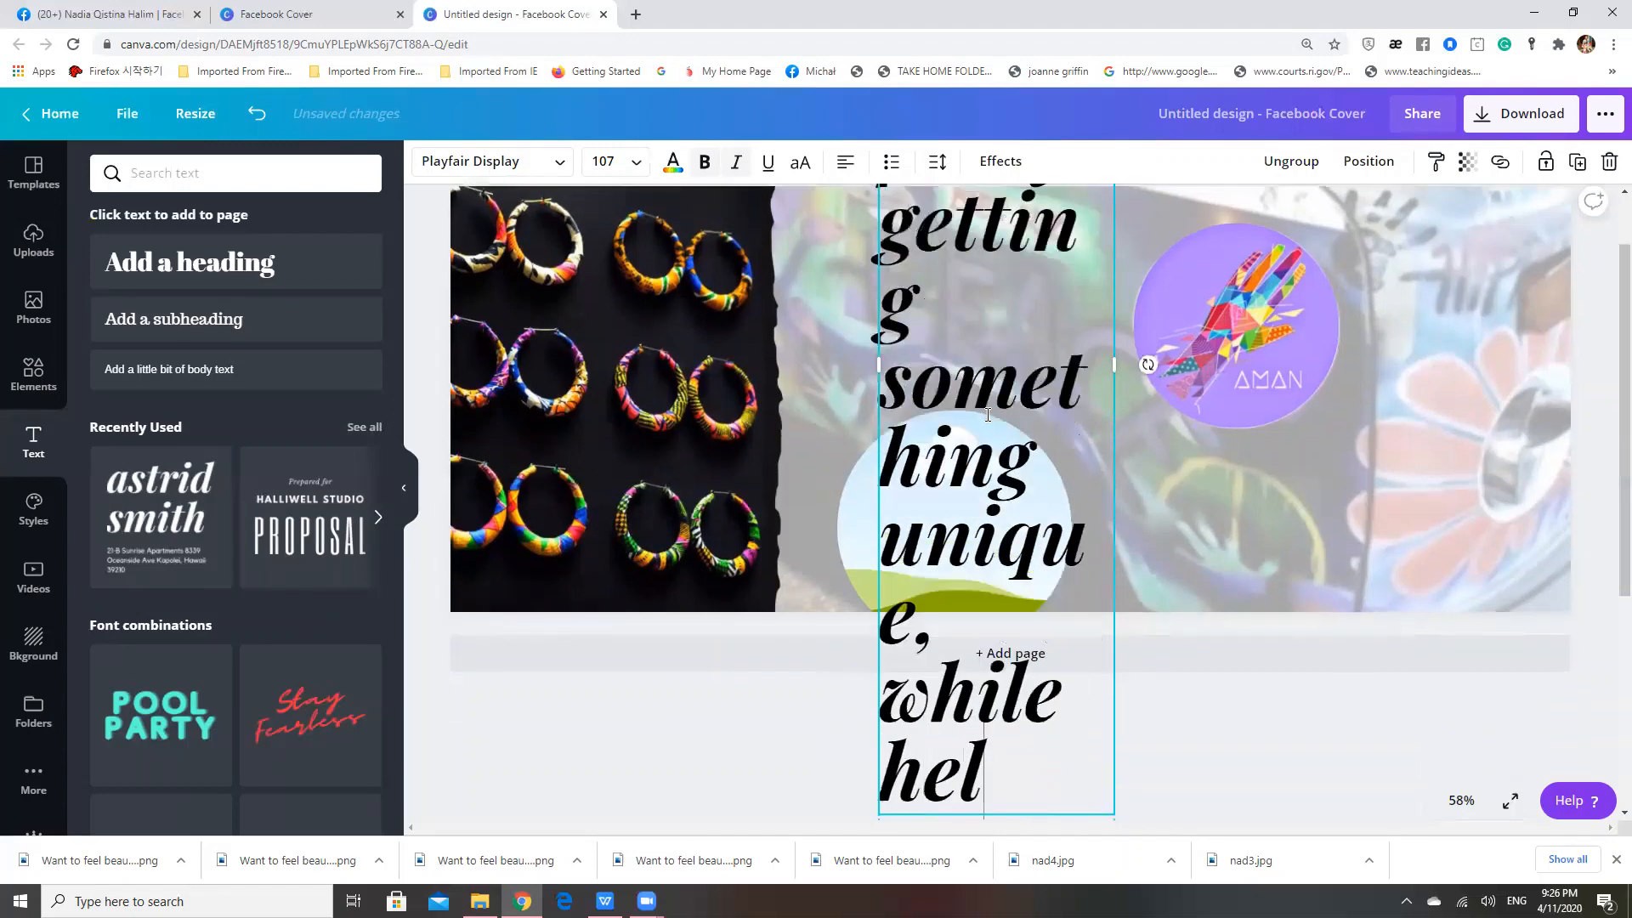
pyautogui.write('phi')
pyautogui.write('ng chil')
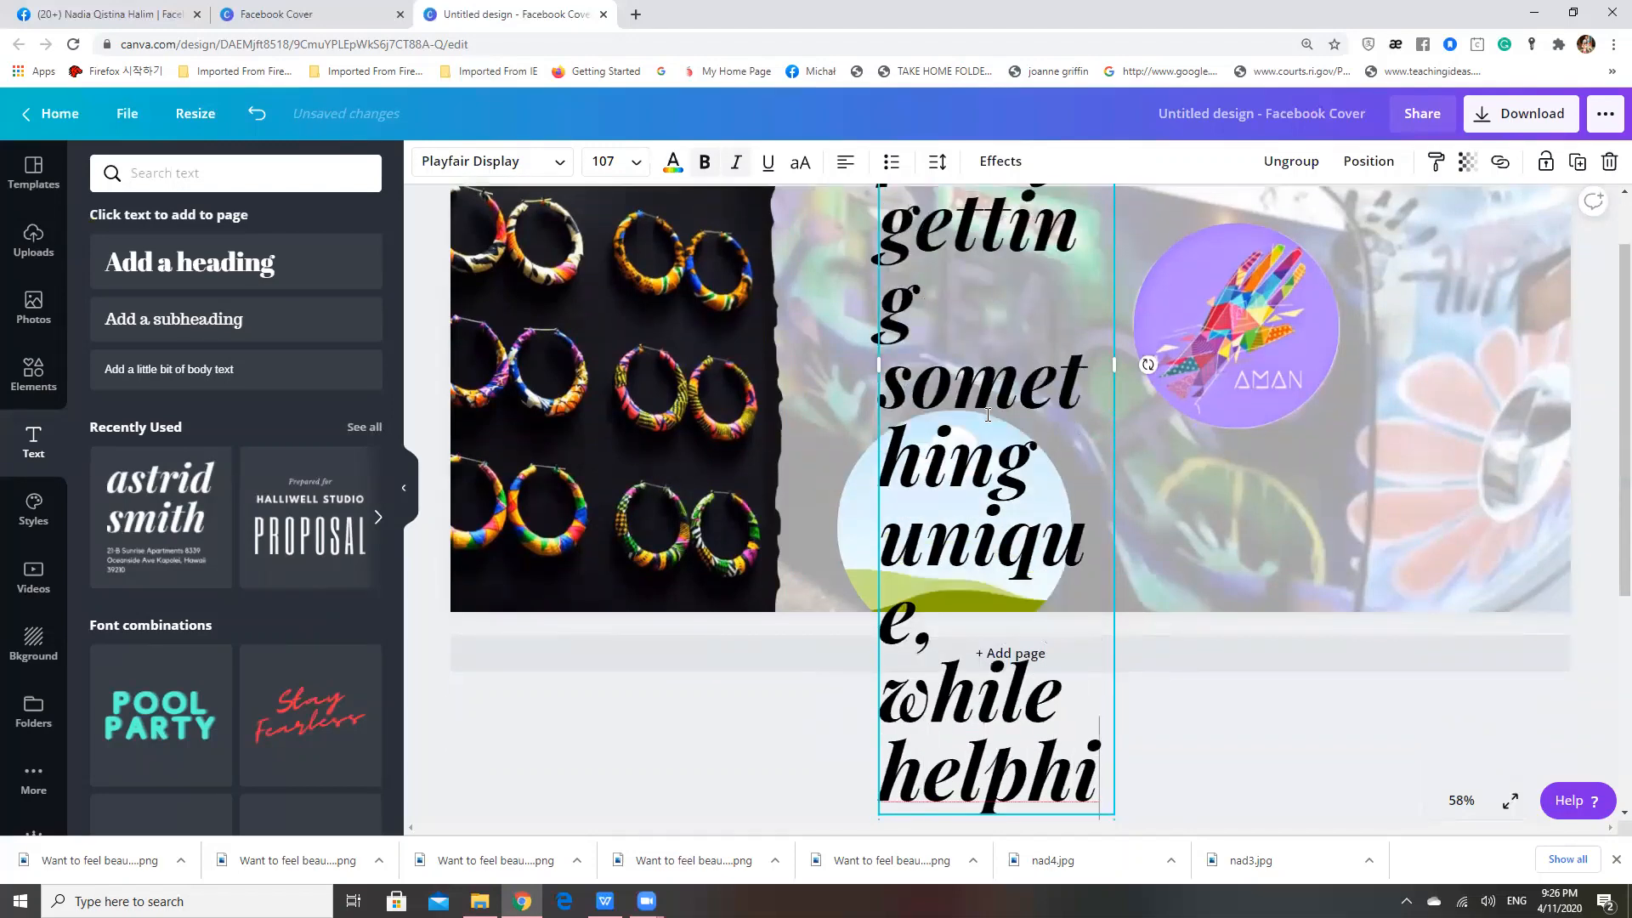
pyautogui.write('dn')
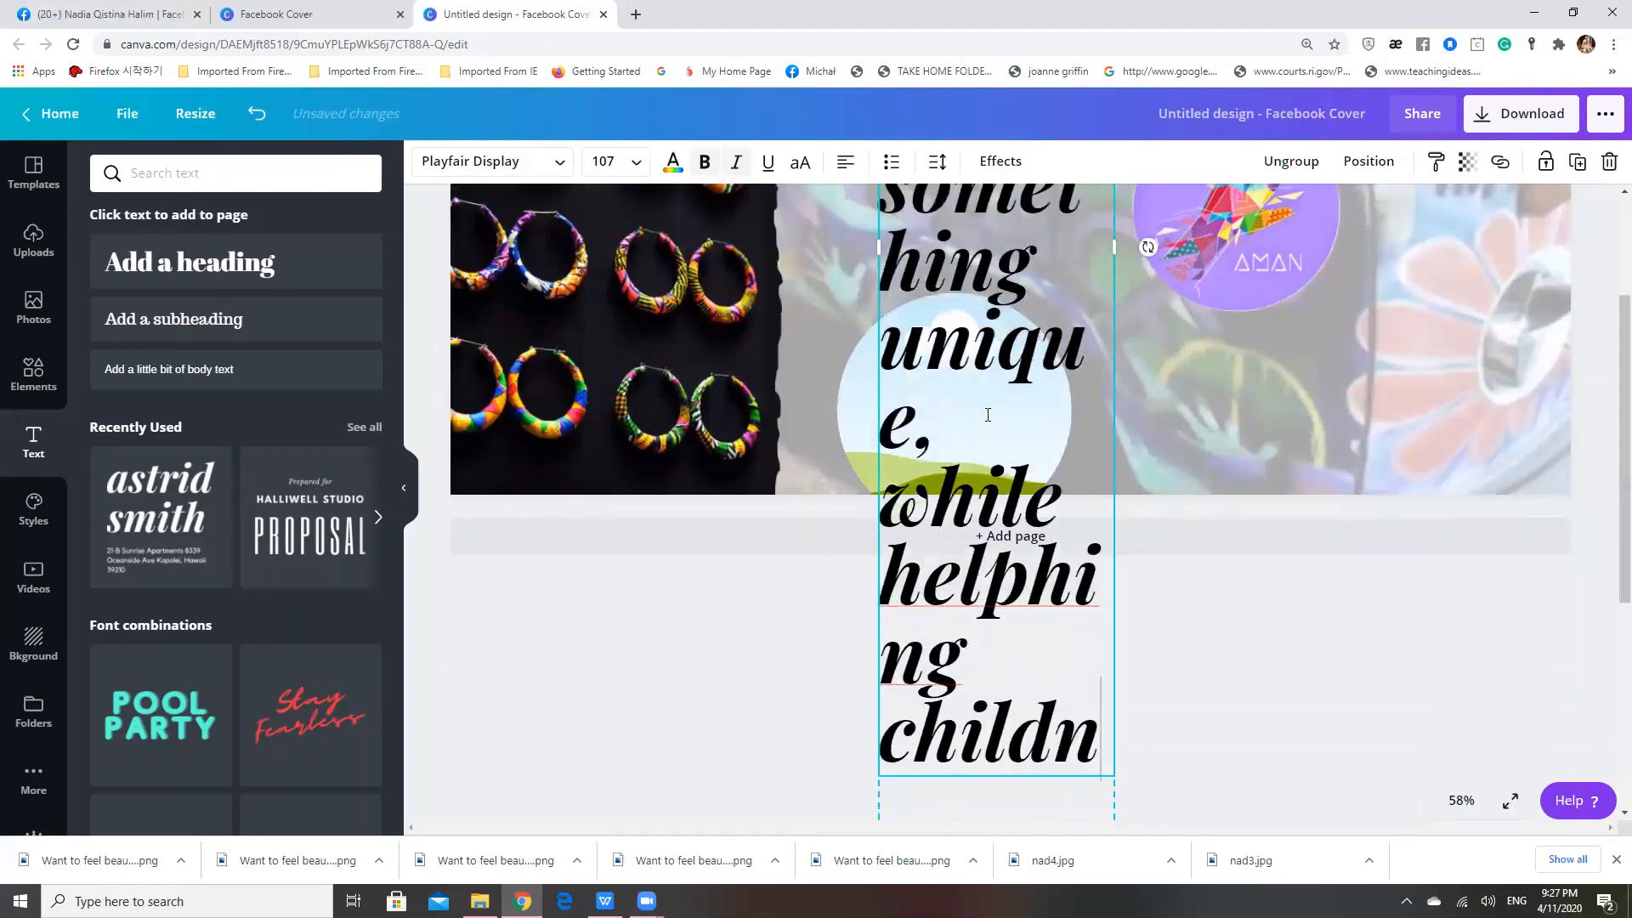
pyautogui.write('ren get')
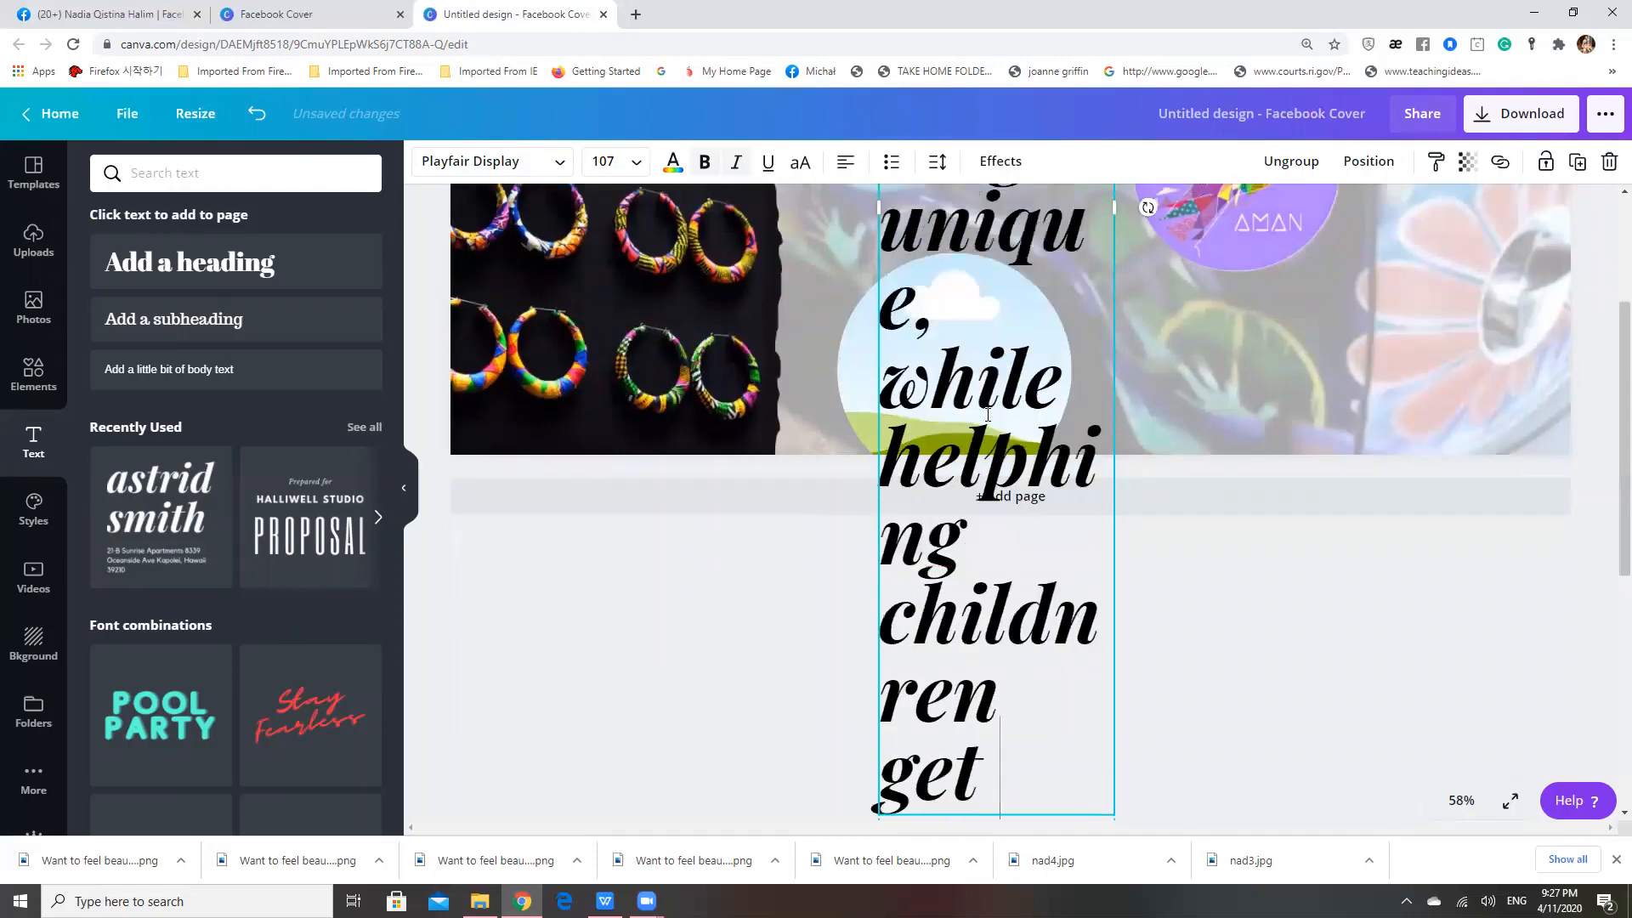
pyautogui.write(' theri eduatin')
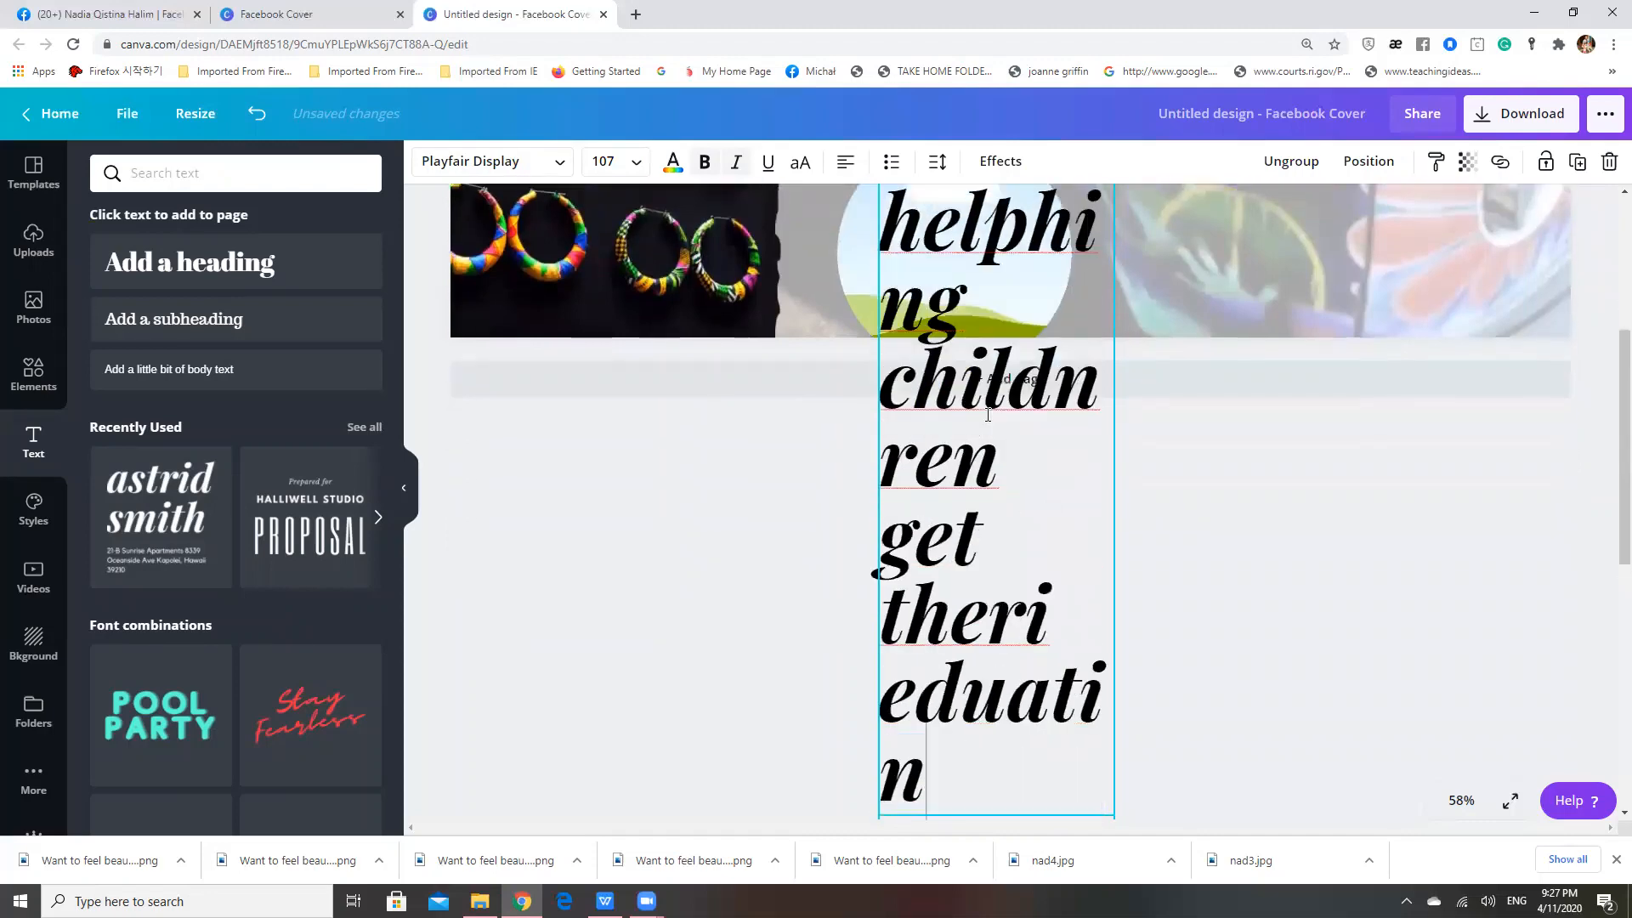
pyautogui.press('BackSpace')
pyautogui.write('on')
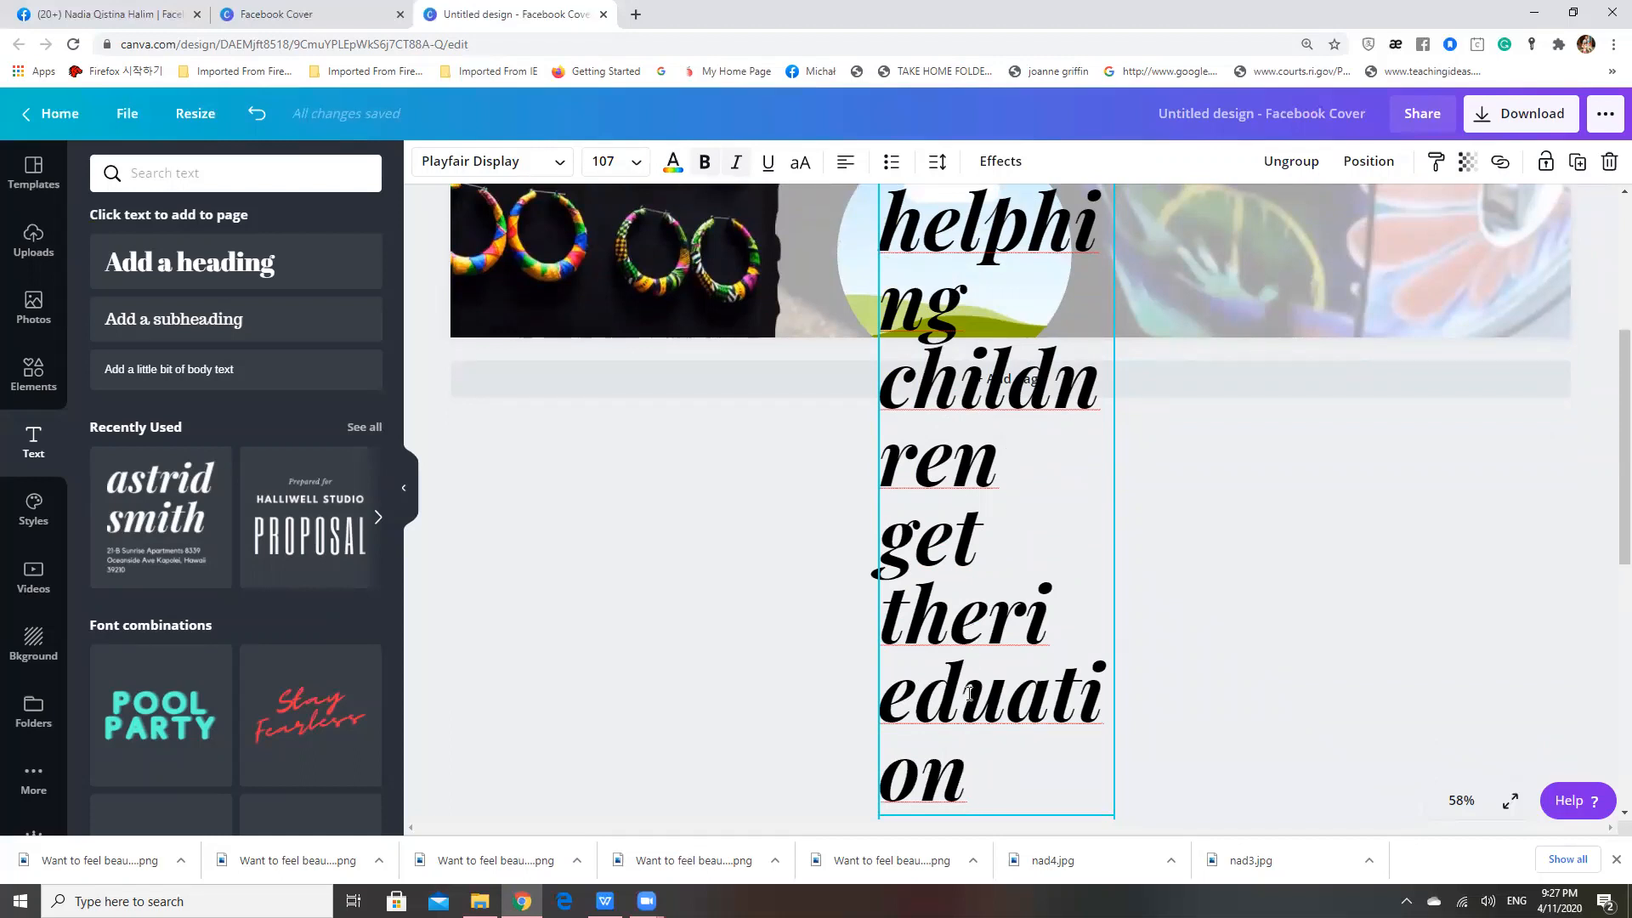
# Set the font size of the whole slogan to 36
pyautogui.hotkey('ctrl', 'a')
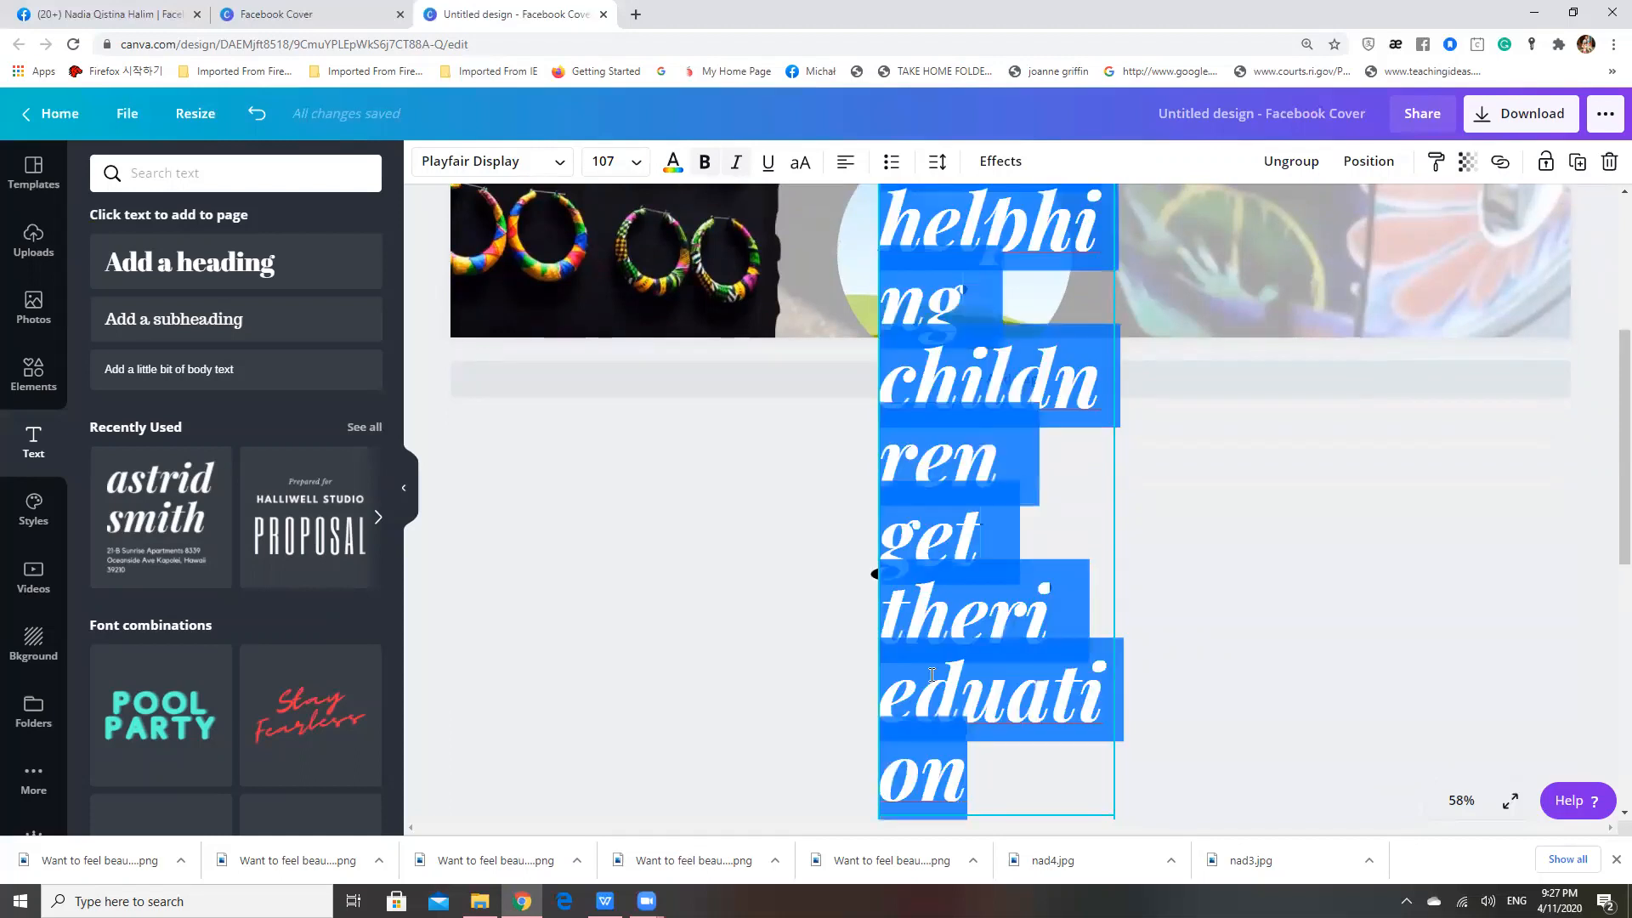
pyautogui.click(625, 163)
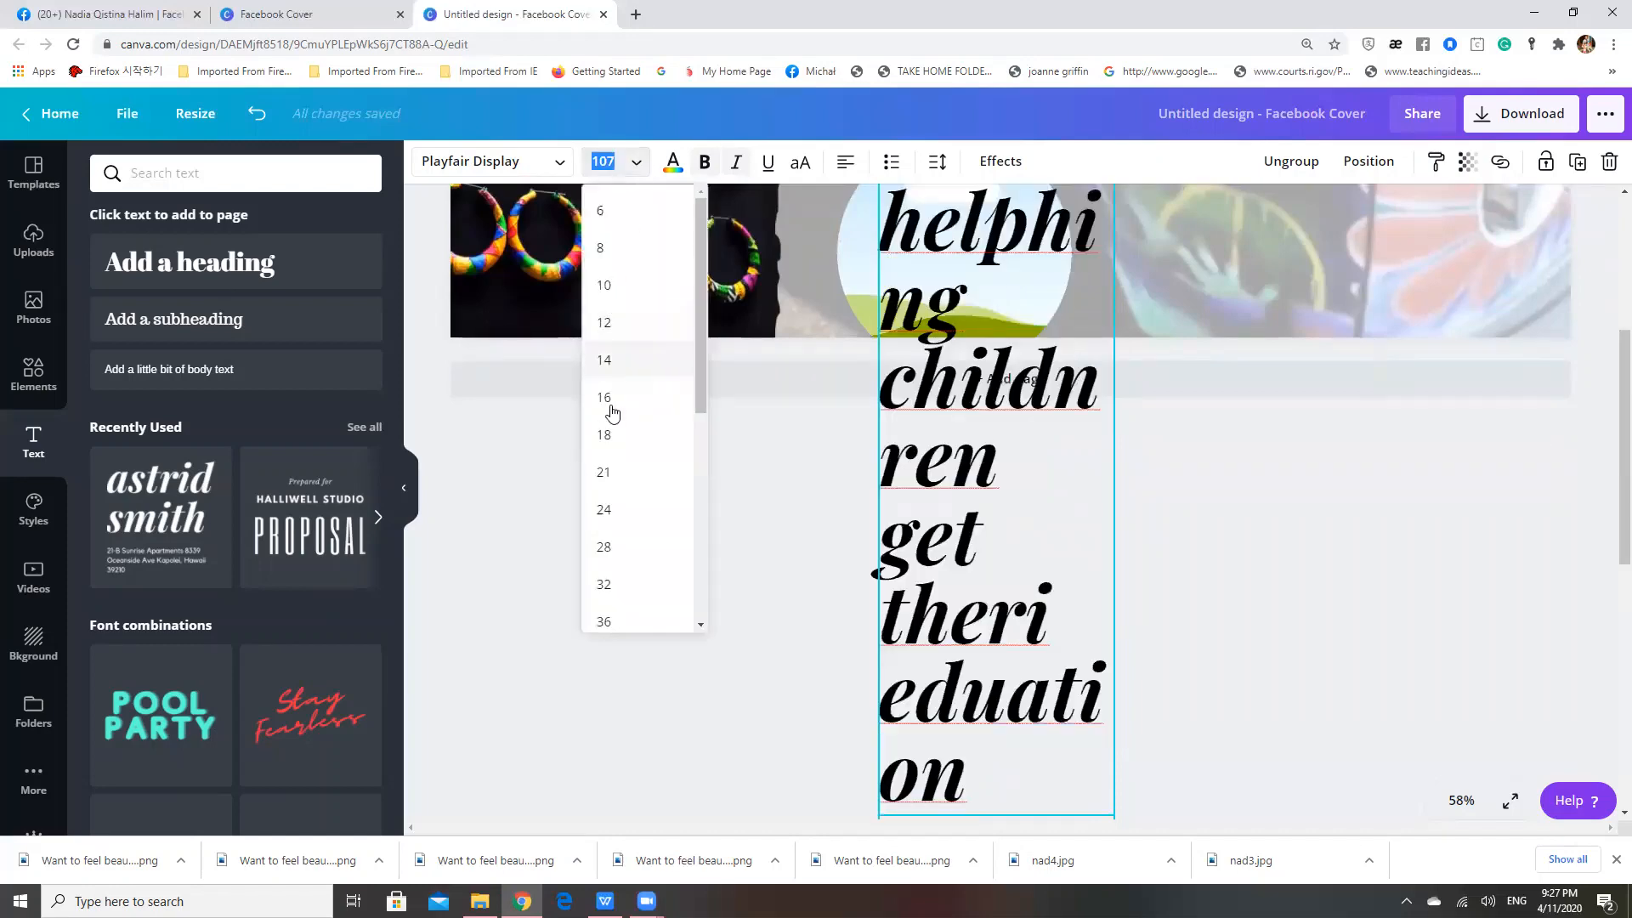
pyautogui.click(608, 621)
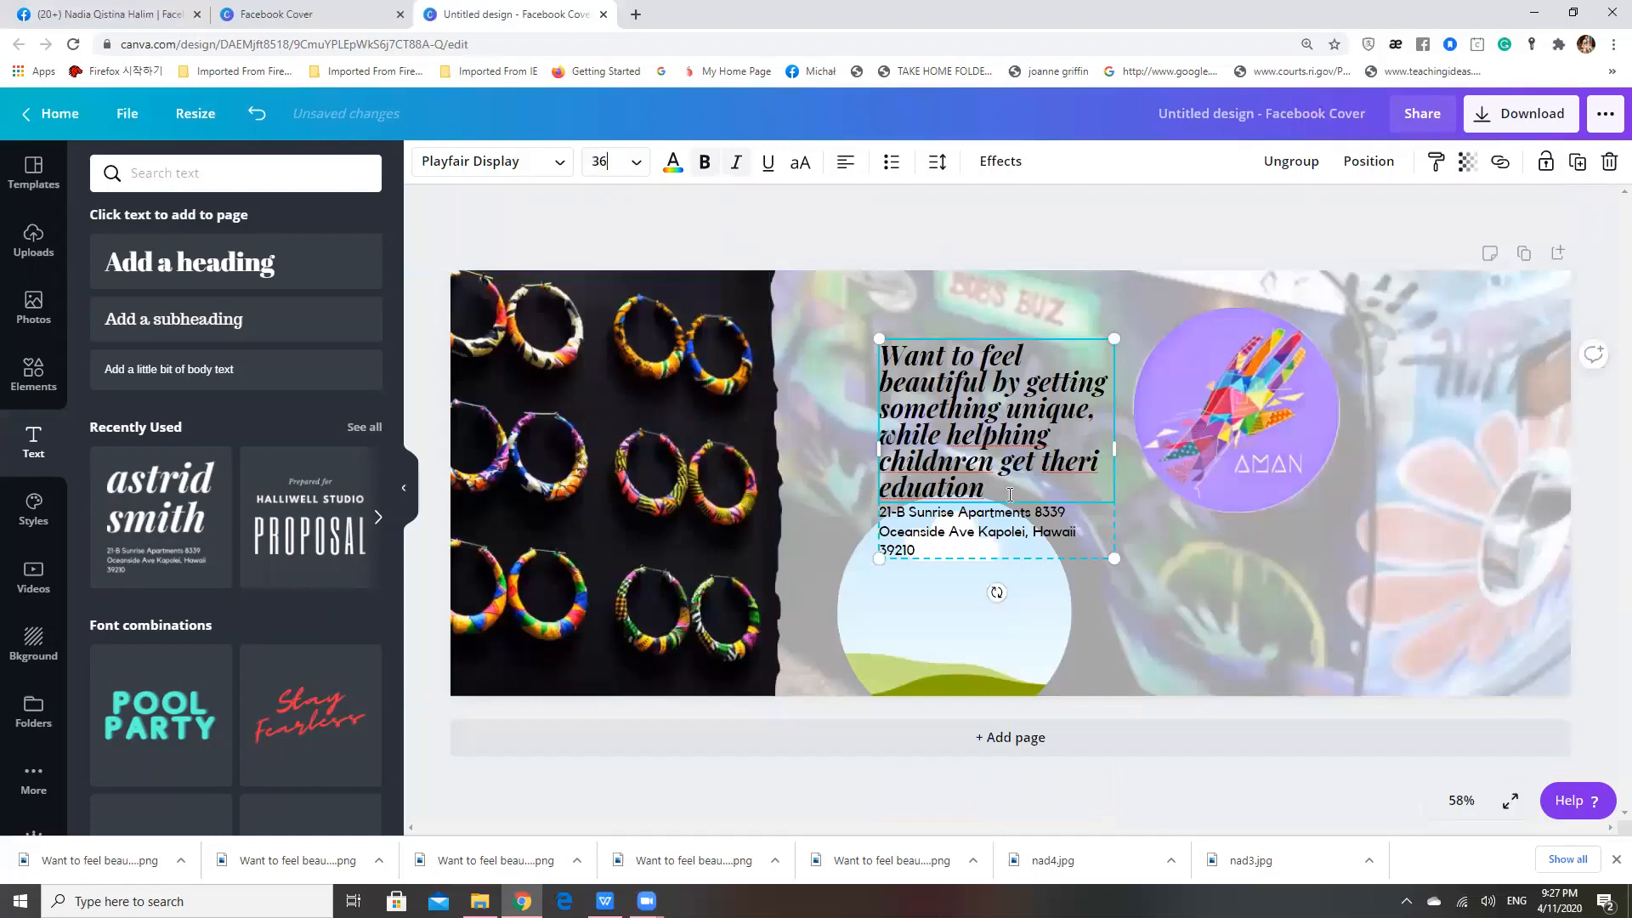
# Clear the placeholder address from the text line beneath the slogan
pyautogui.click(959, 542)
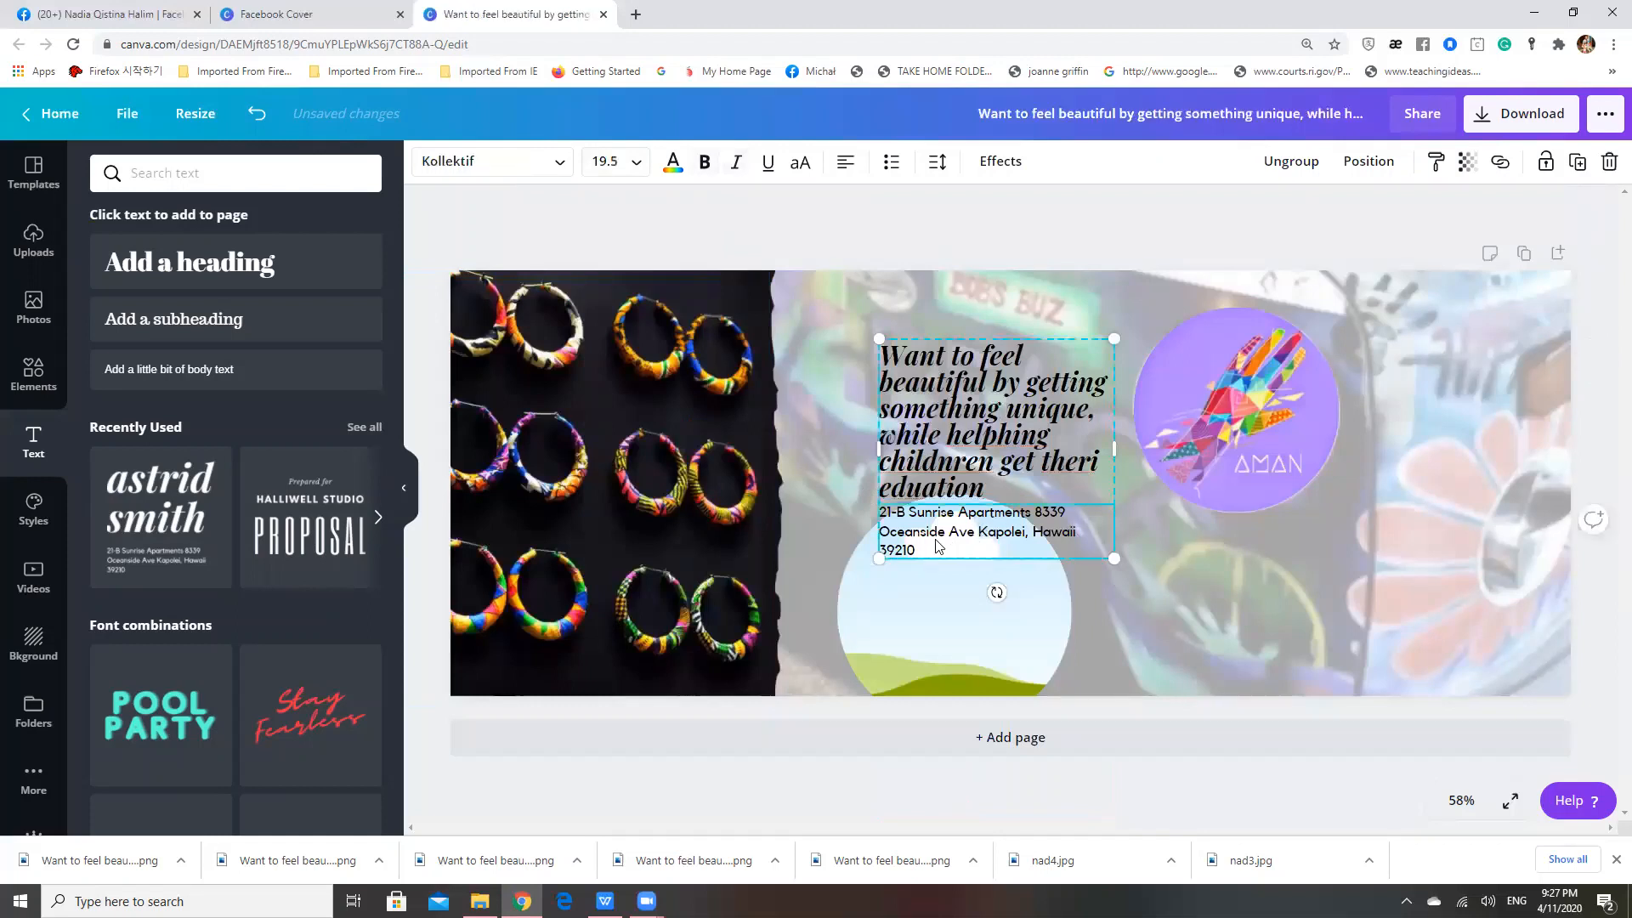
pyautogui.press('BackSpace')
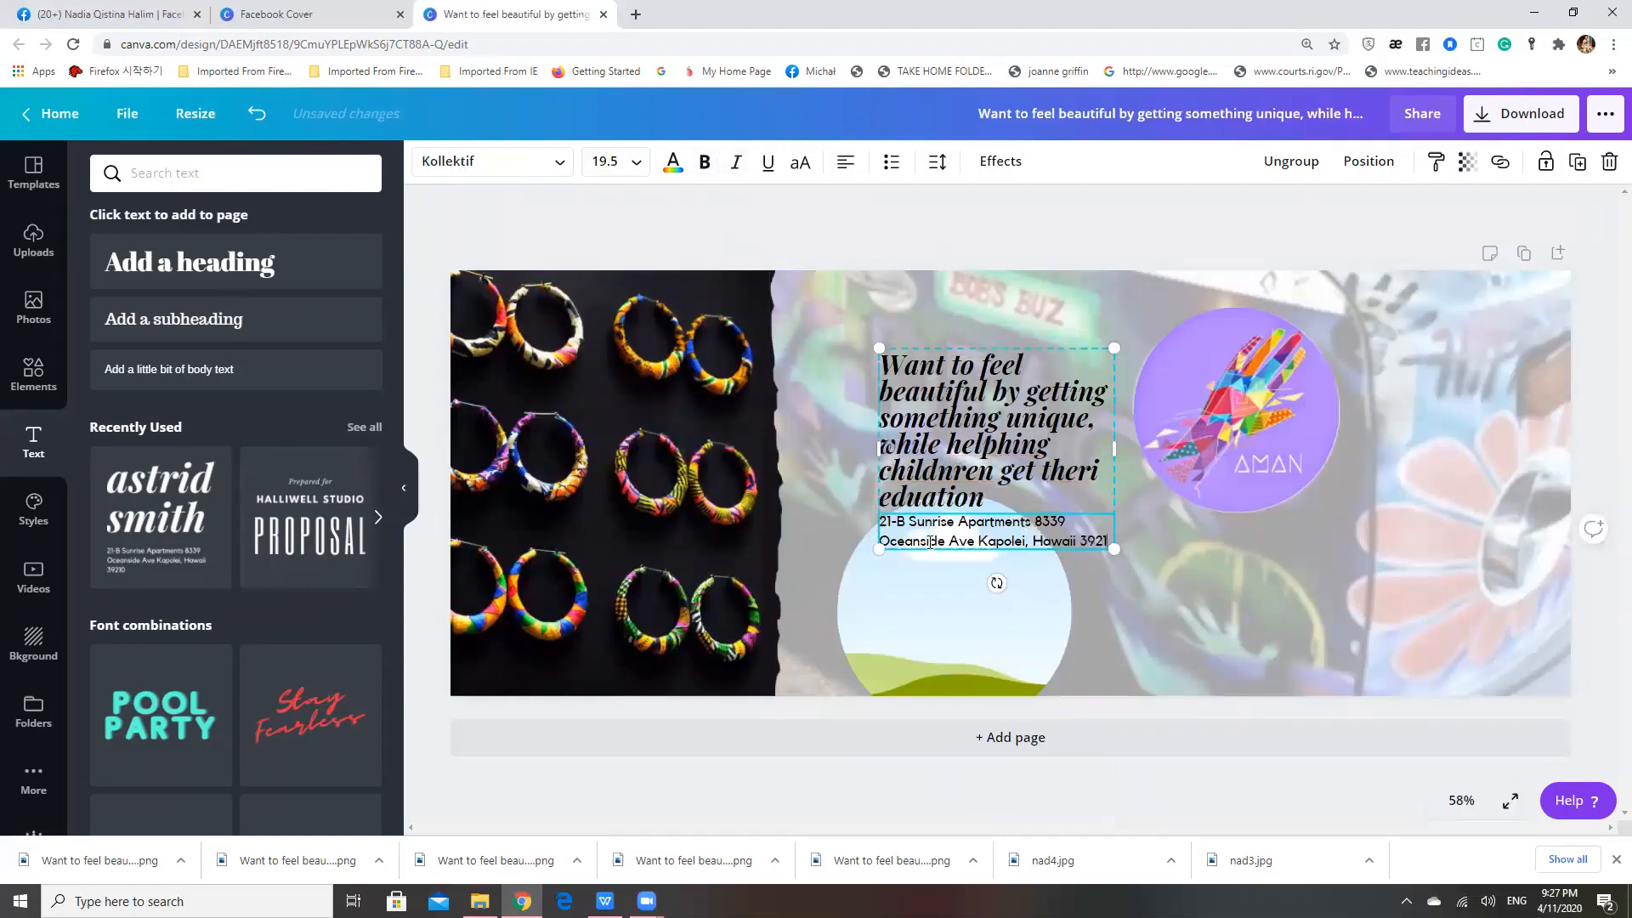
pyautogui.press('BackSpace')
pyautogui.press('BackSpace')
pyautogui.press('BackSpace')
pyautogui.press('BackSpace')
pyautogui.press('BackSpace')
pyautogui.press('BackSpace')
pyautogui.press('BackSpace')
pyautogui.press('BackSpace')
pyautogui.press('BackSpace')
pyautogui.press('BackSpace')
pyautogui.press('BackSpace')
pyautogui.press('BackSpace')
pyautogui.press('BackSpace')
pyautogui.press('BackSpace')
pyautogui.press('BackSpace')
pyautogui.press('BackSpace')
pyautogui.press('BackSpace')
pyautogui.press('BackSpace')
pyautogui.press('BackSpace')
pyautogui.press('BackSpace')
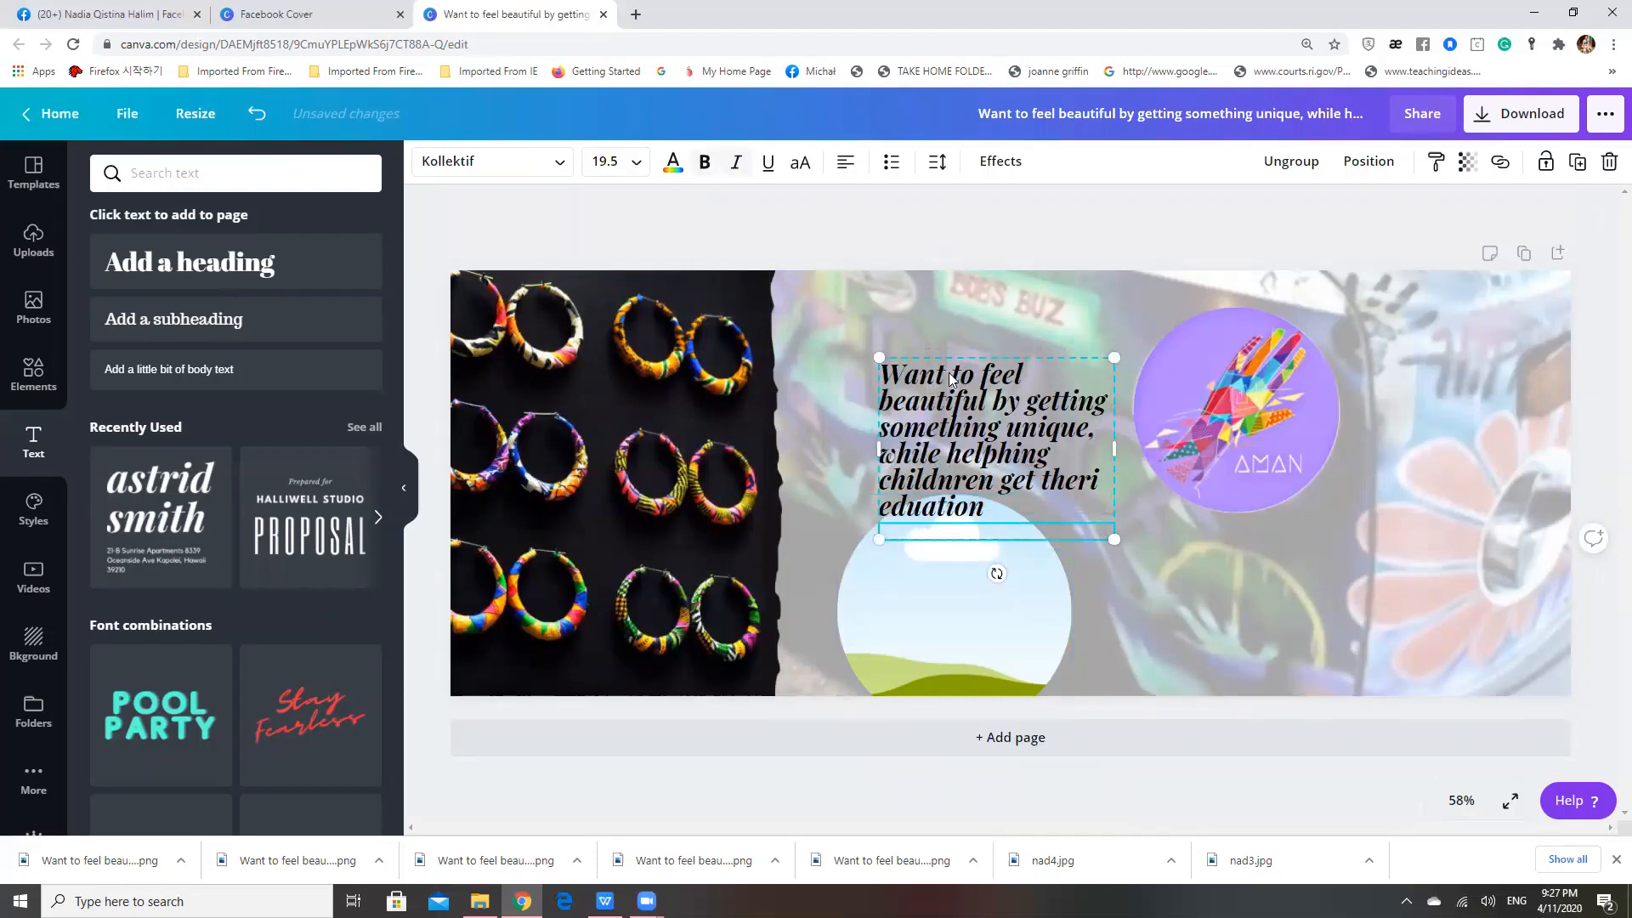
# Correct the misspelled words at the end of the slogan to "their" and "education"
pyautogui.click(1015, 457)
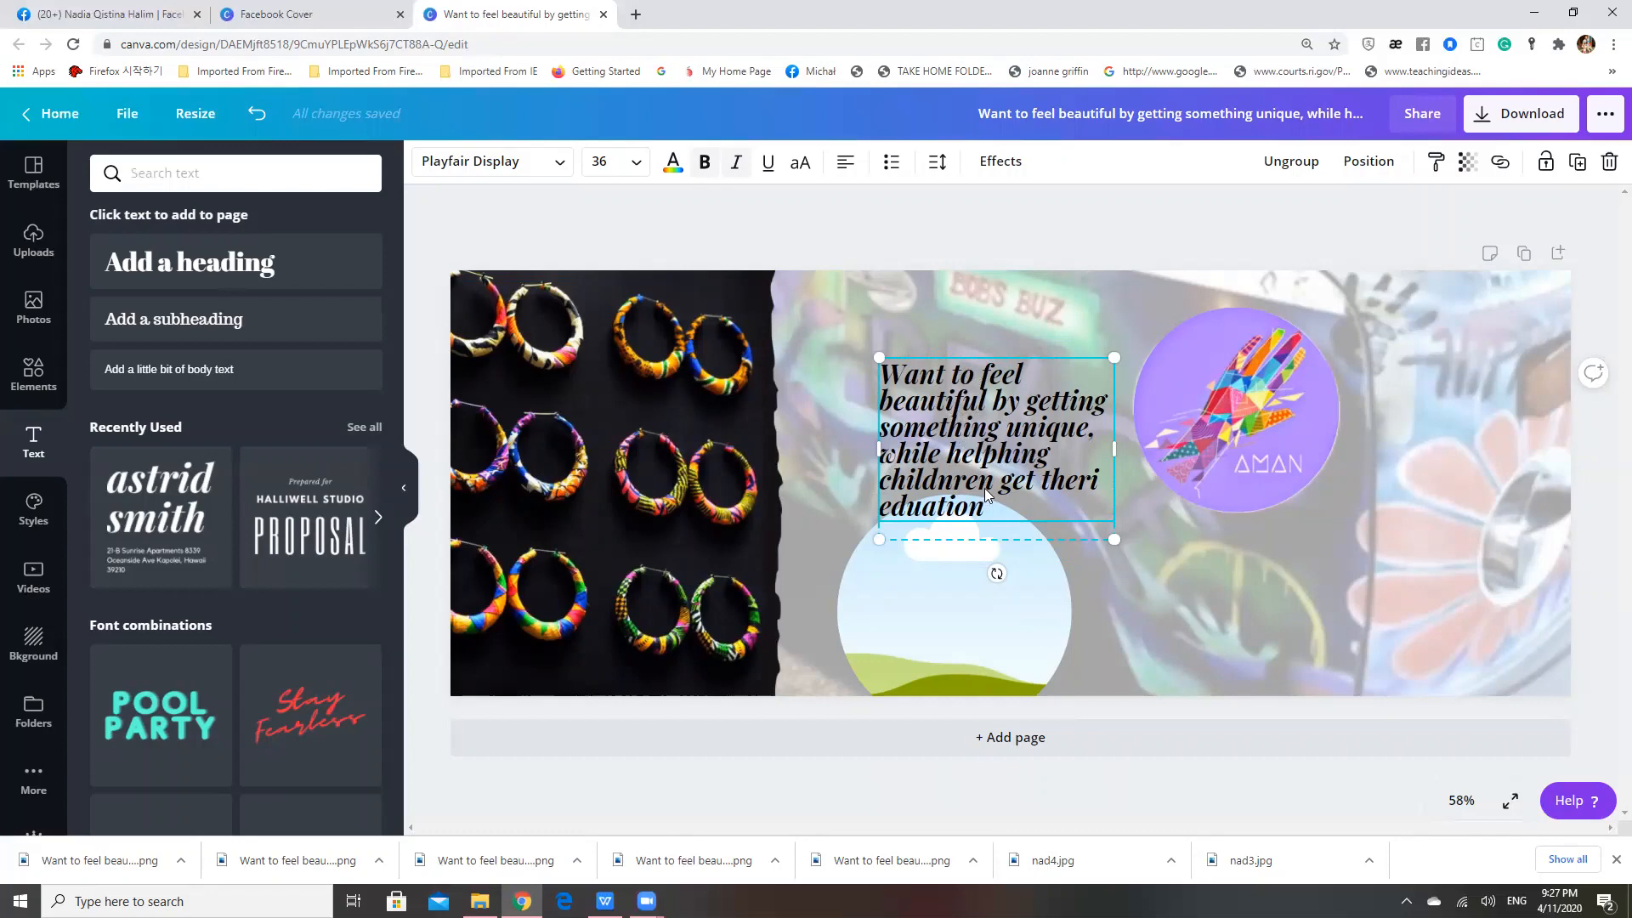
pyautogui.click(1097, 477)
pyautogui.press('BackSpace')
pyautogui.press('BackSpace')
pyautogui.write('ir')
pyautogui.click(925, 507)
pyautogui.write('c')
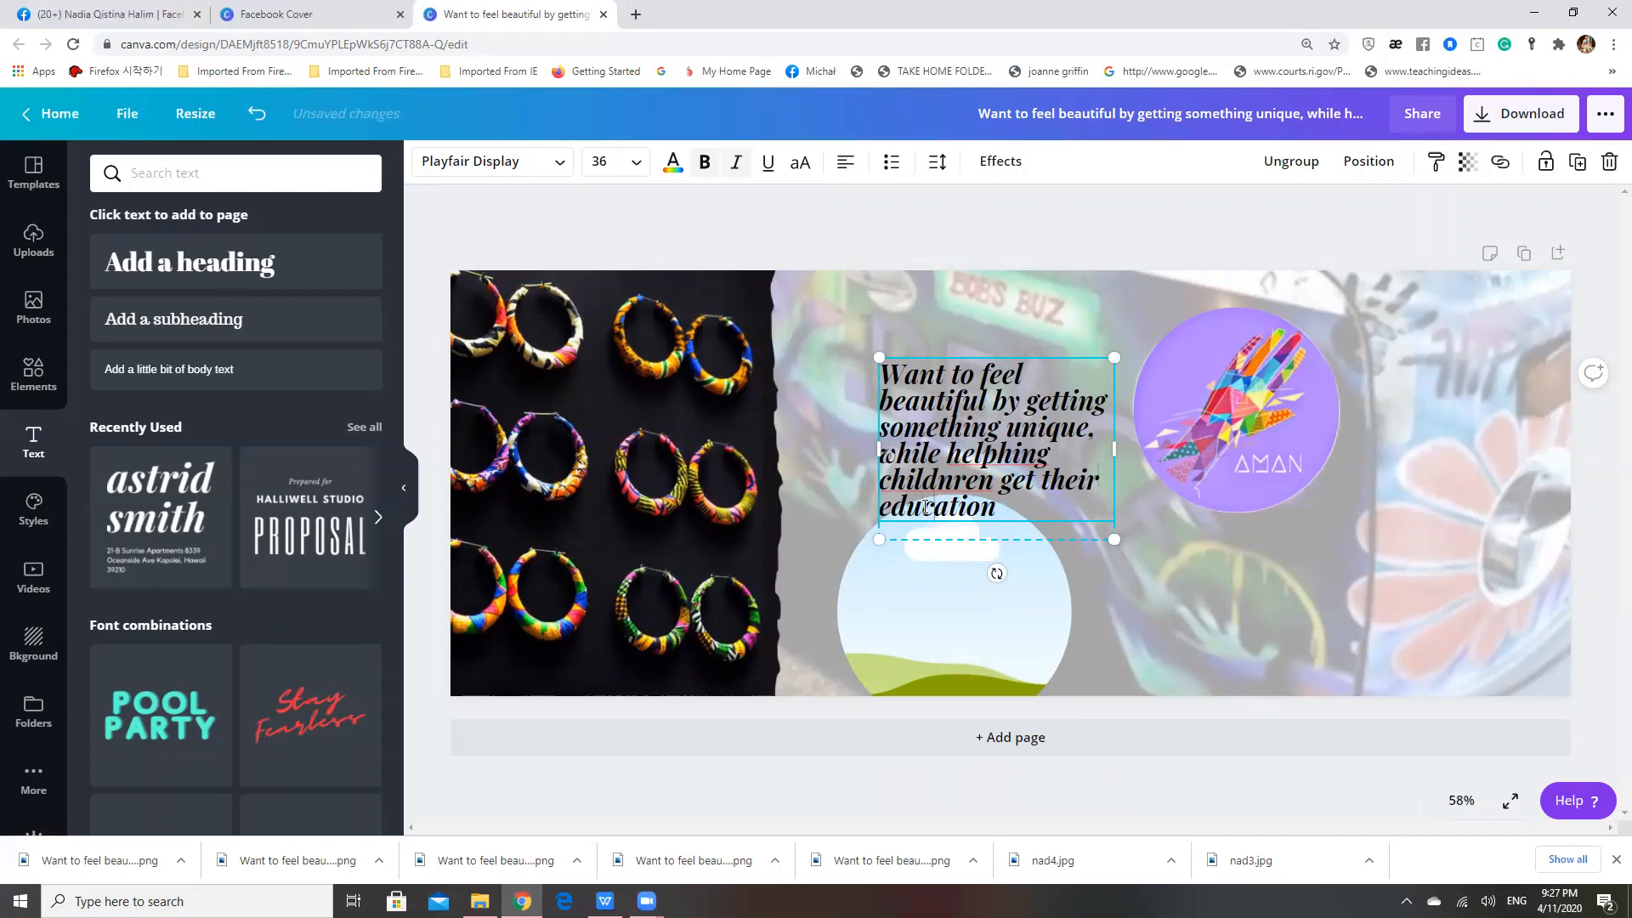
# Correct the remaining misspelled slogan words to "helping" and "children", and deselect the text
pyautogui.click(991, 482)
pyautogui.press('BackSpace')
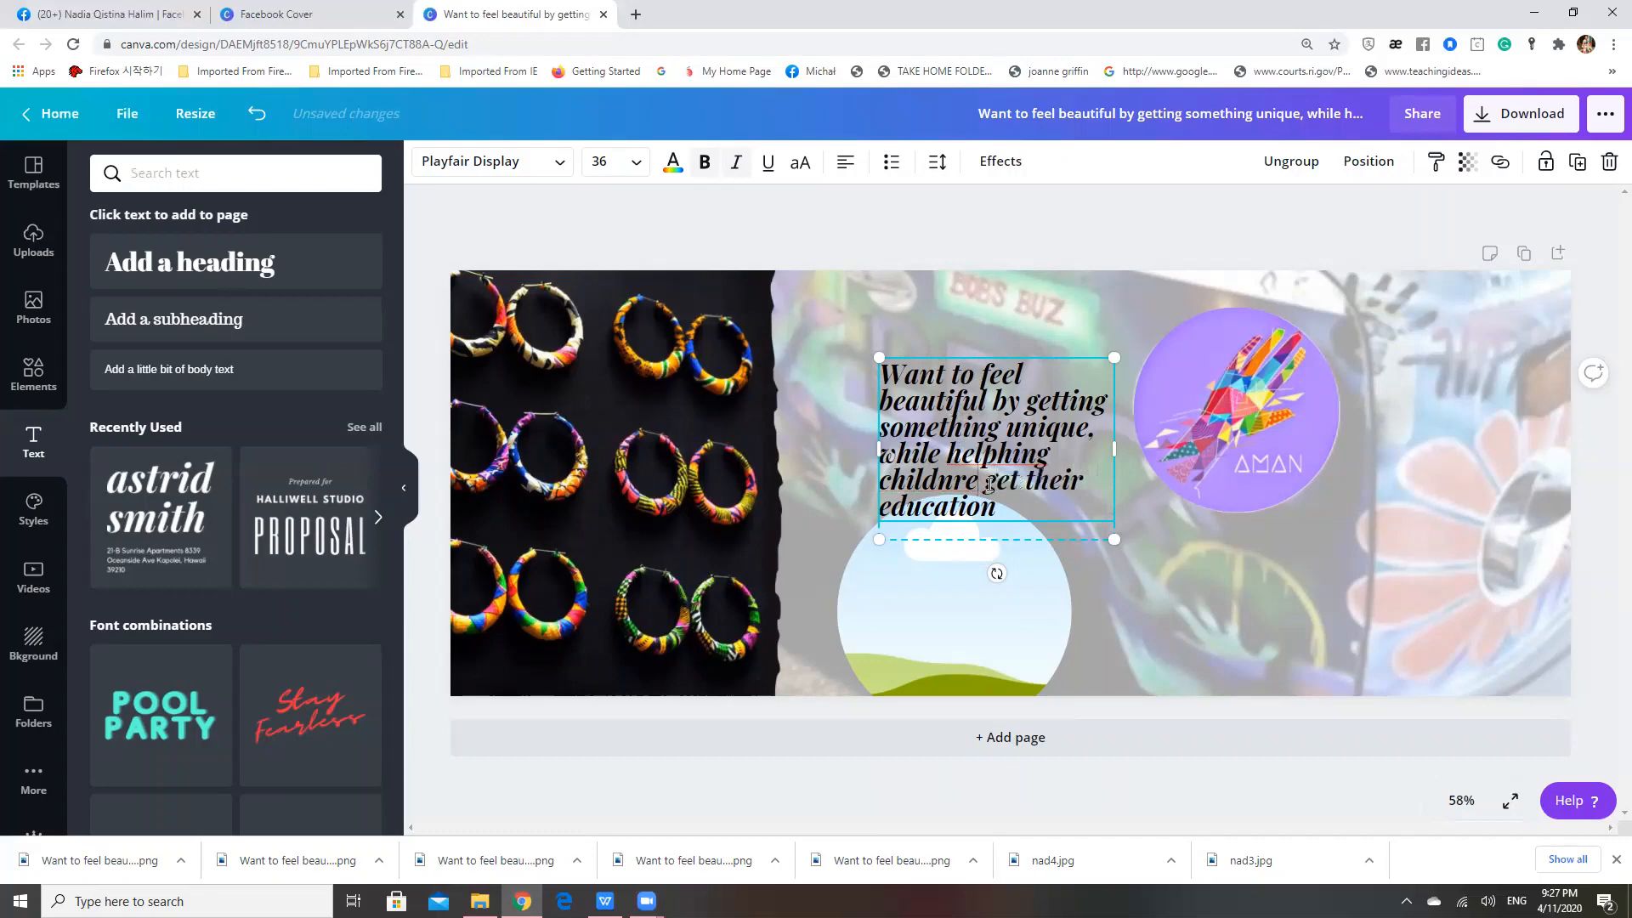
pyautogui.write('n')
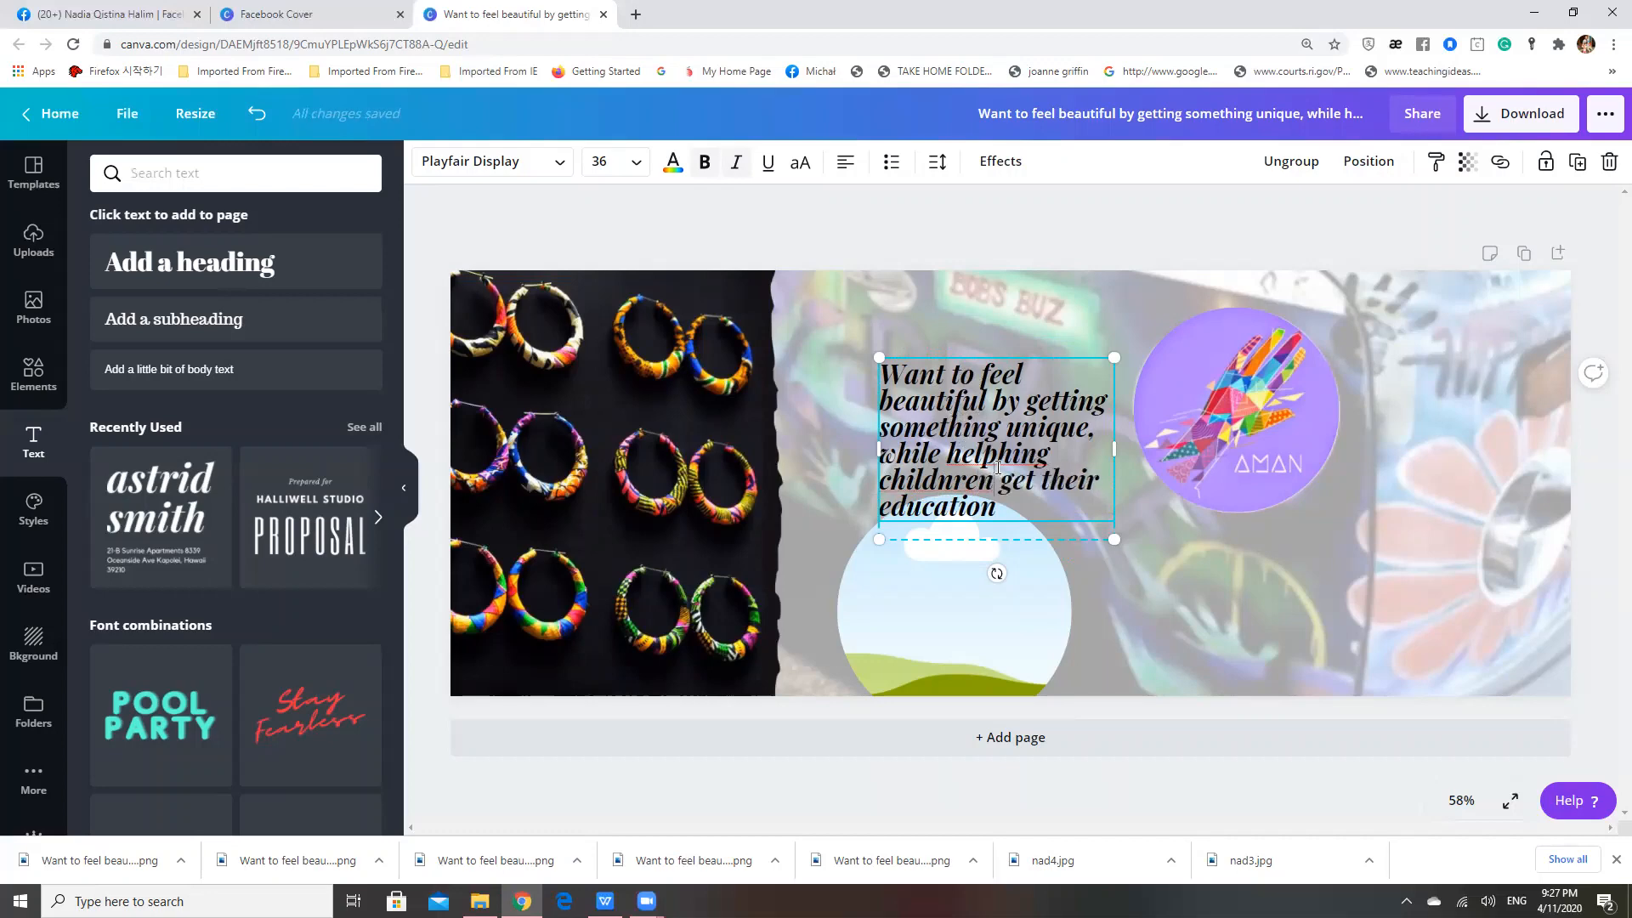
pyautogui.press('BackSpace')
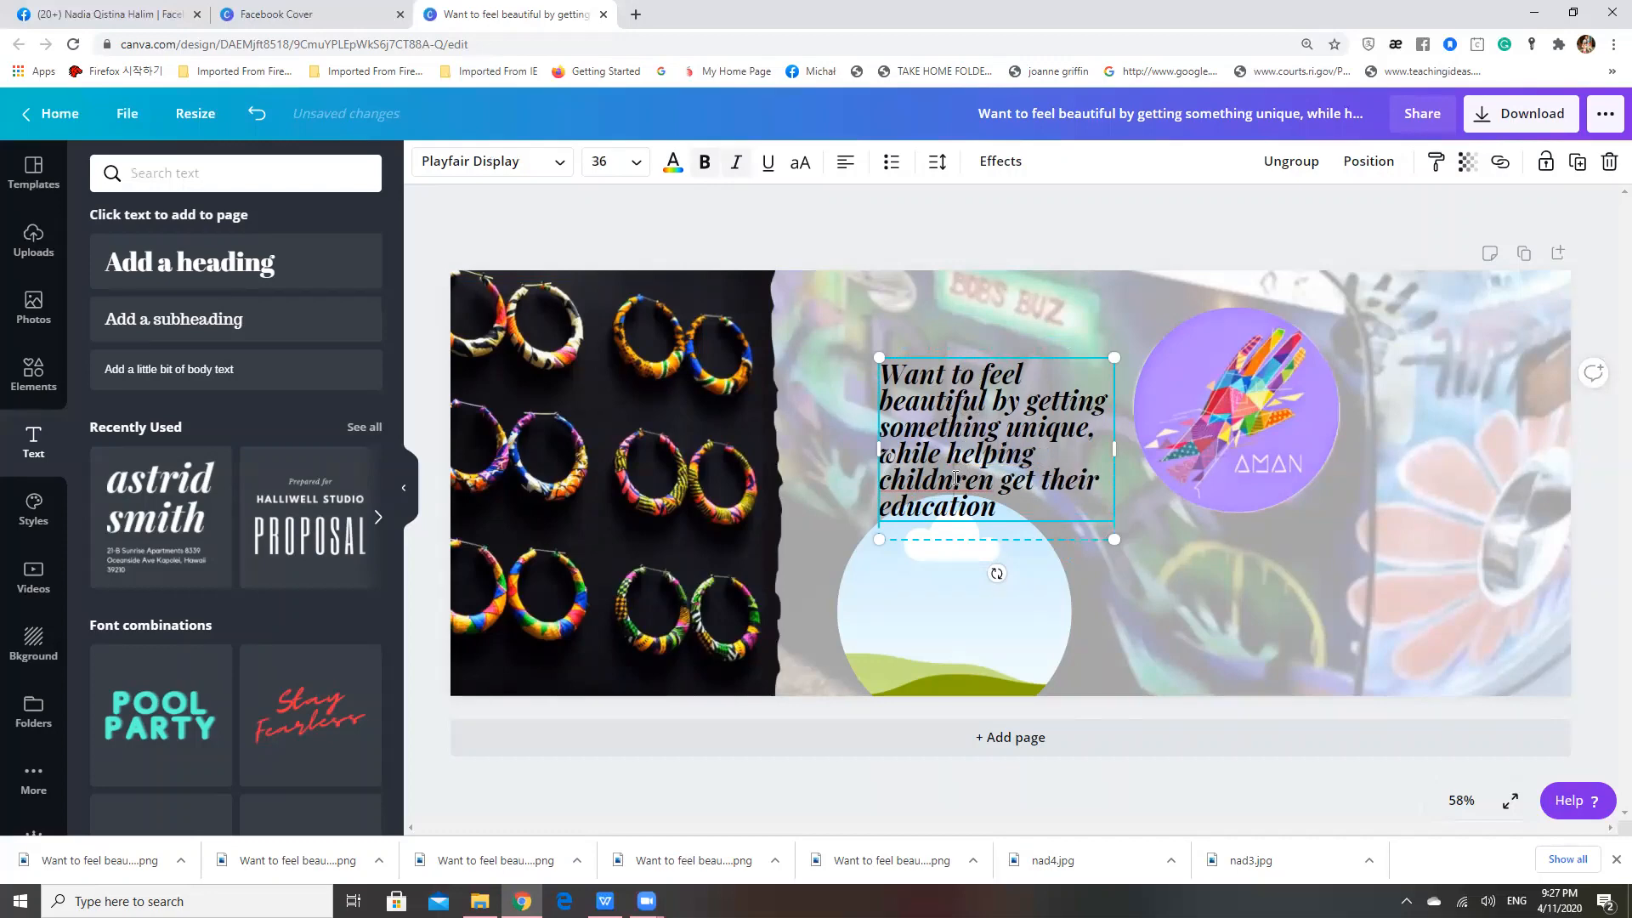
pyautogui.press('BackSpace')
pyautogui.doubleClick(991, 506)
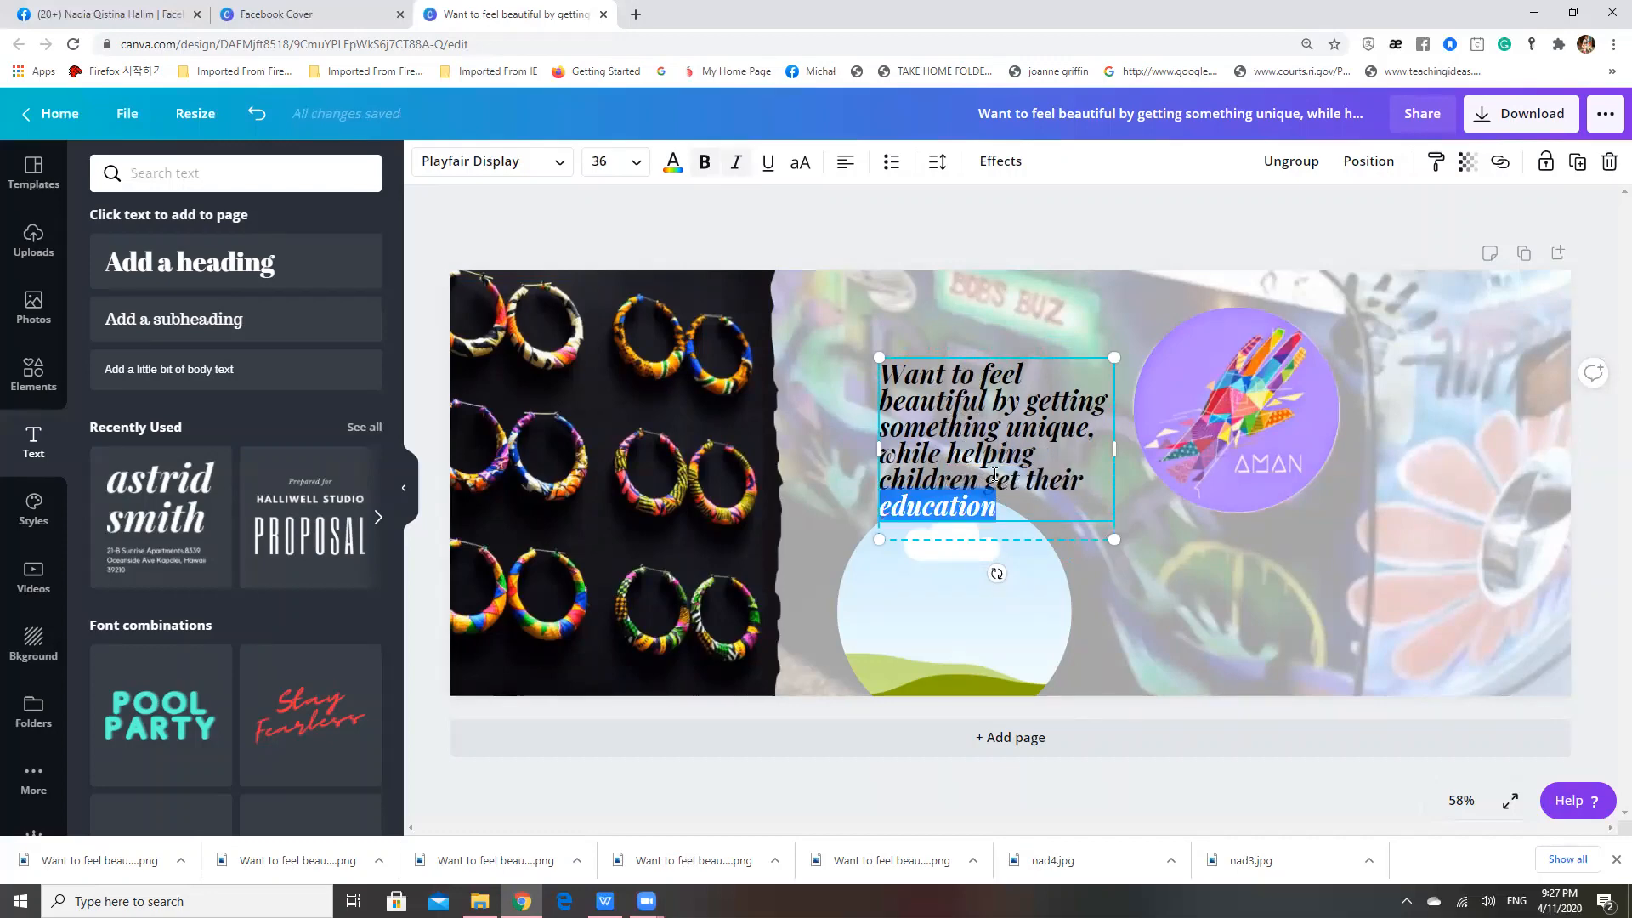
pyautogui.click(1130, 289)
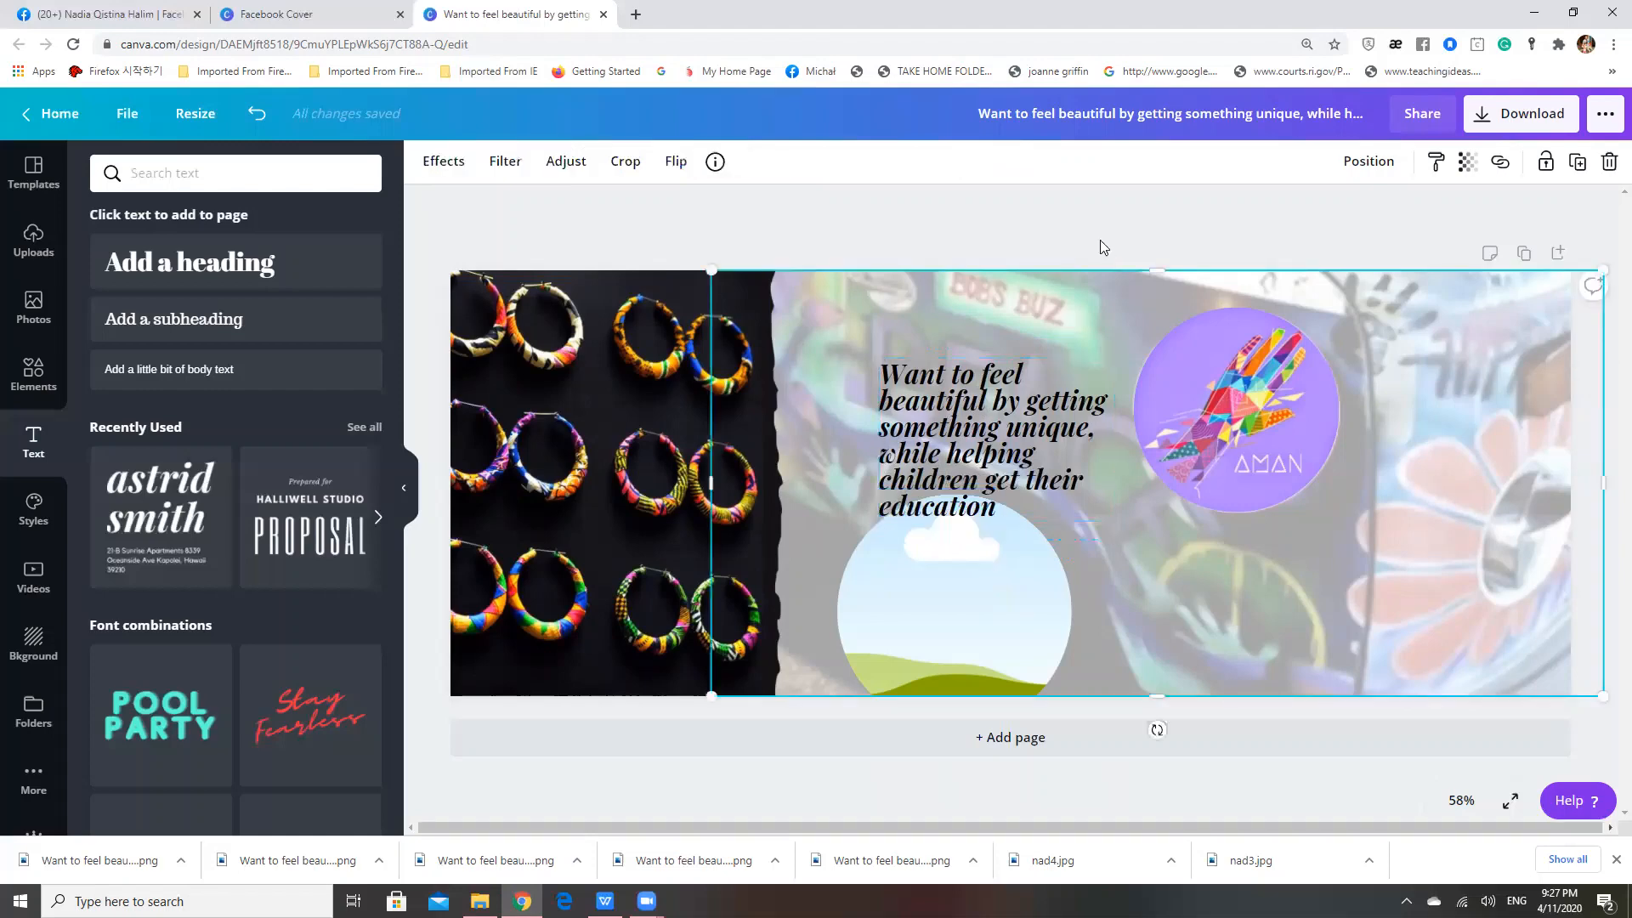
pyautogui.click(1100, 240)
# Move the slogan up above the empty circular frame and widen its text box across the AMAN logo so it wraps onto three lines
pyautogui.click(979, 367)
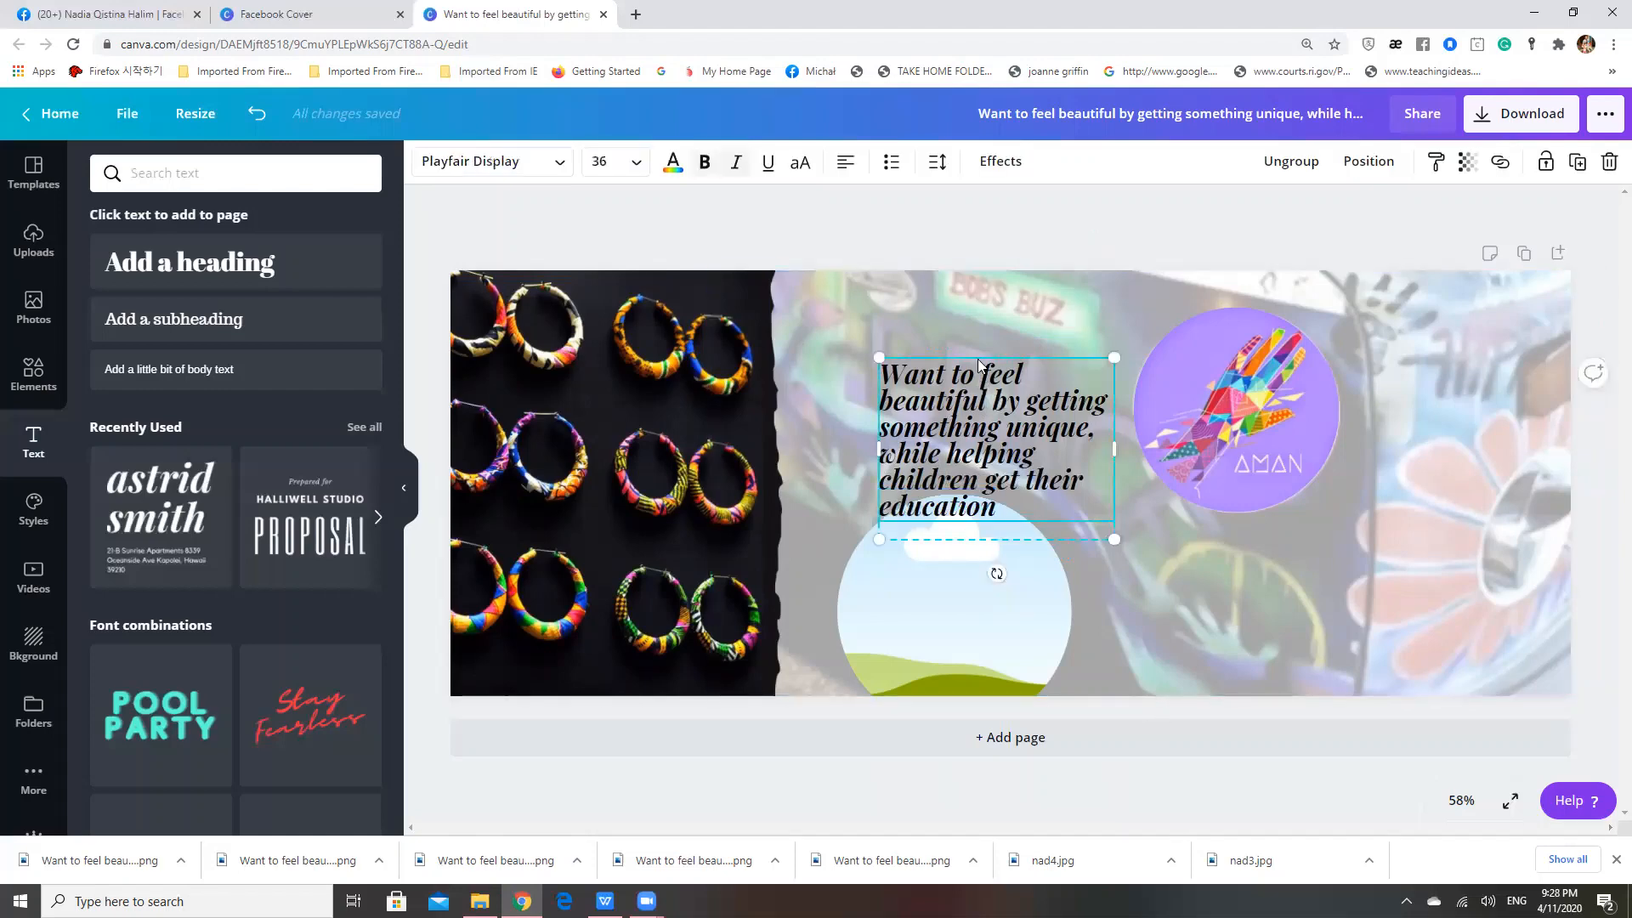
pyautogui.moveTo(978, 365); pyautogui.dragTo(944, 311)
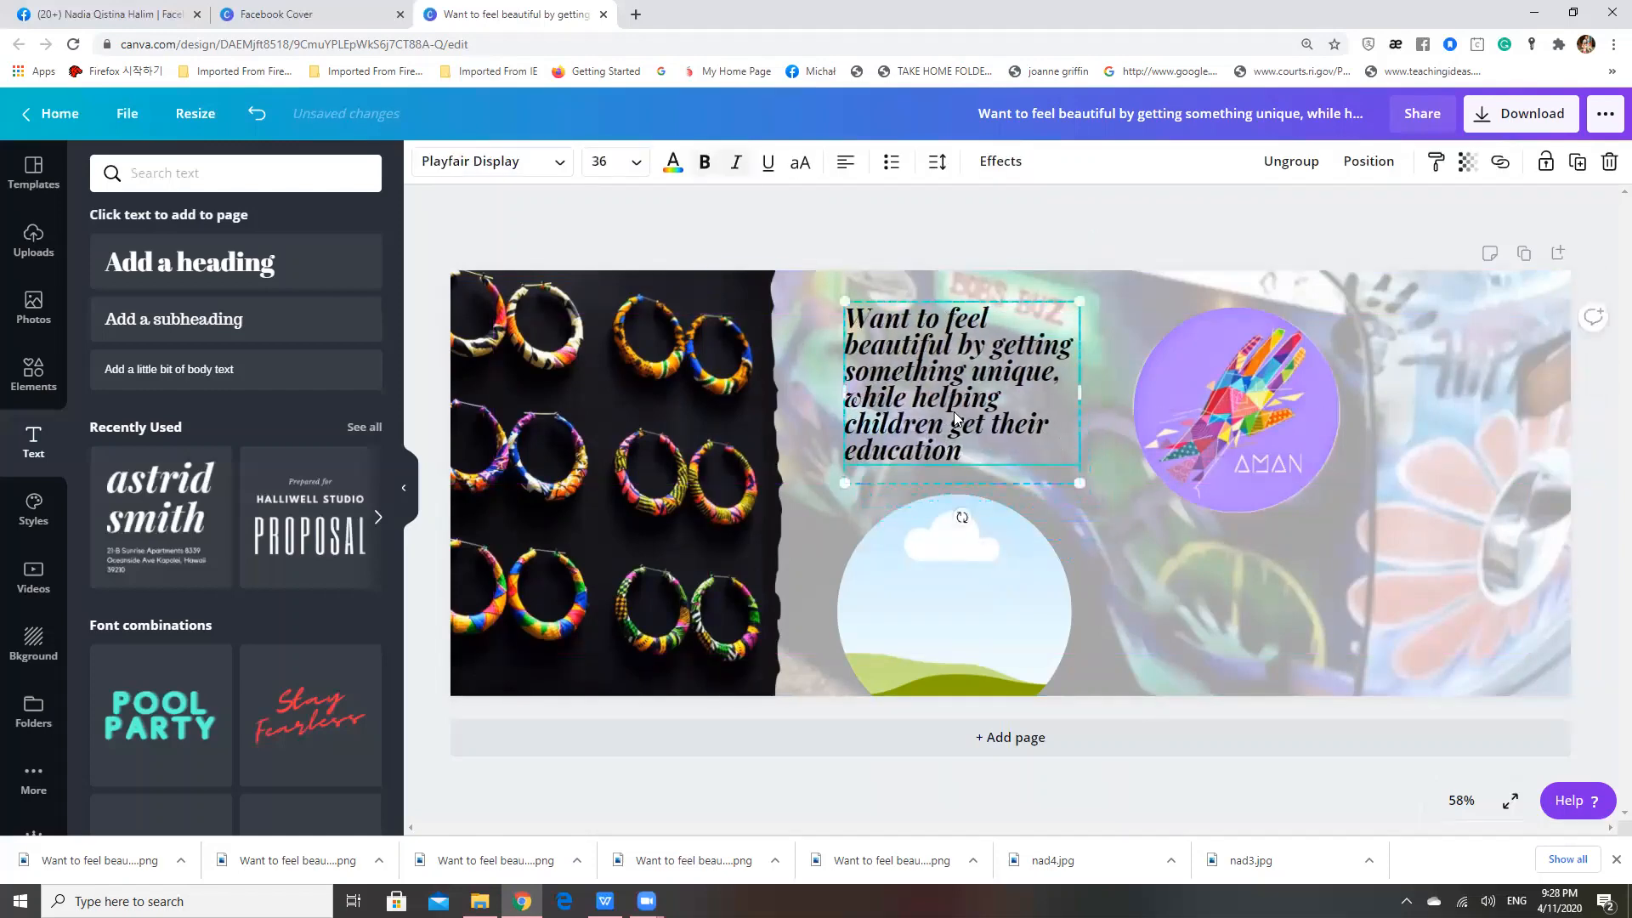
pyautogui.moveTo(1172, 386); pyautogui.dragTo(1355, 393)
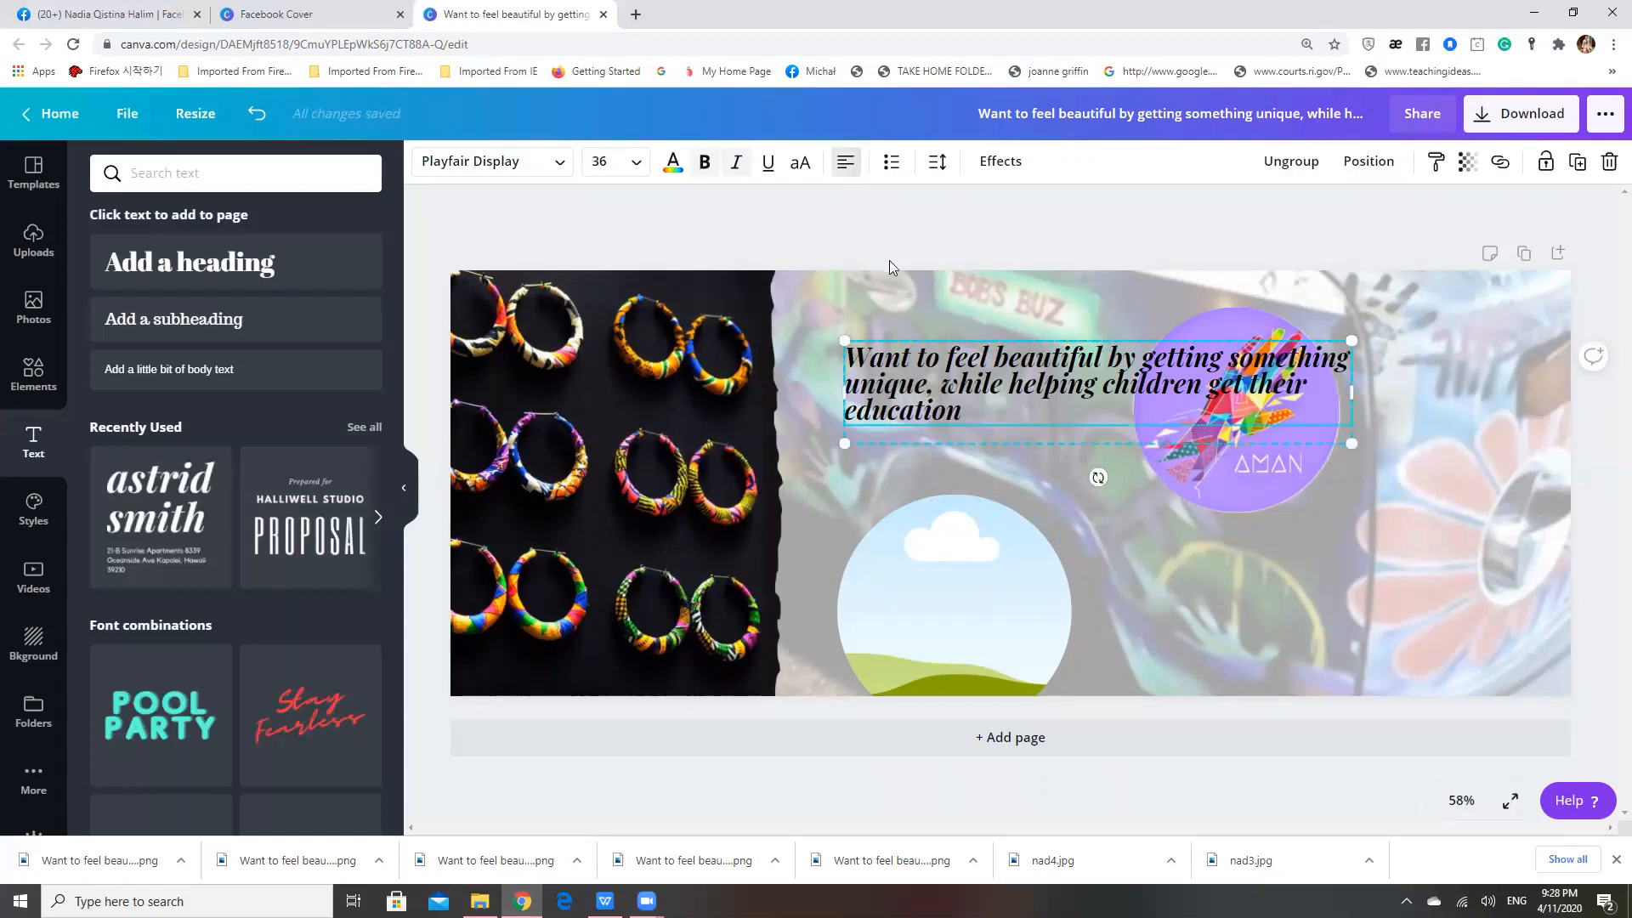
# Change the slogan's text alignment to right-aligned
pyautogui.click(844, 171)
pyautogui.click(845, 171)
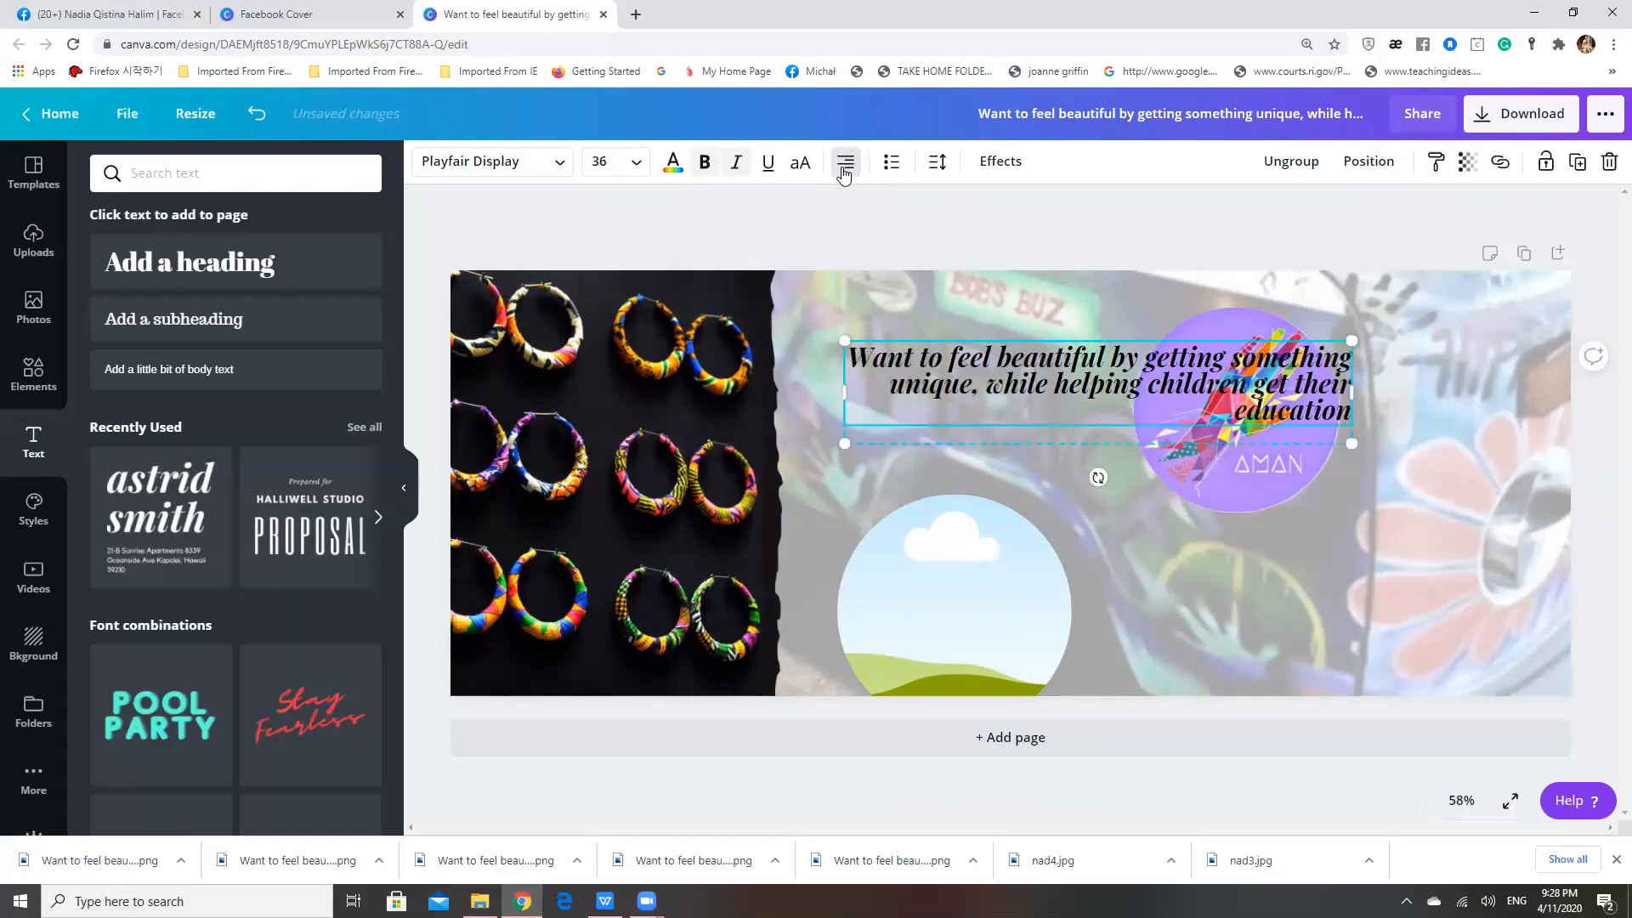
# Center-align the slogan text and move it up near the cover's upper edge, beside the torn edge of the earrings photo
pyautogui.click(844, 171)
pyautogui.click(844, 172)
pyautogui.click(844, 172)
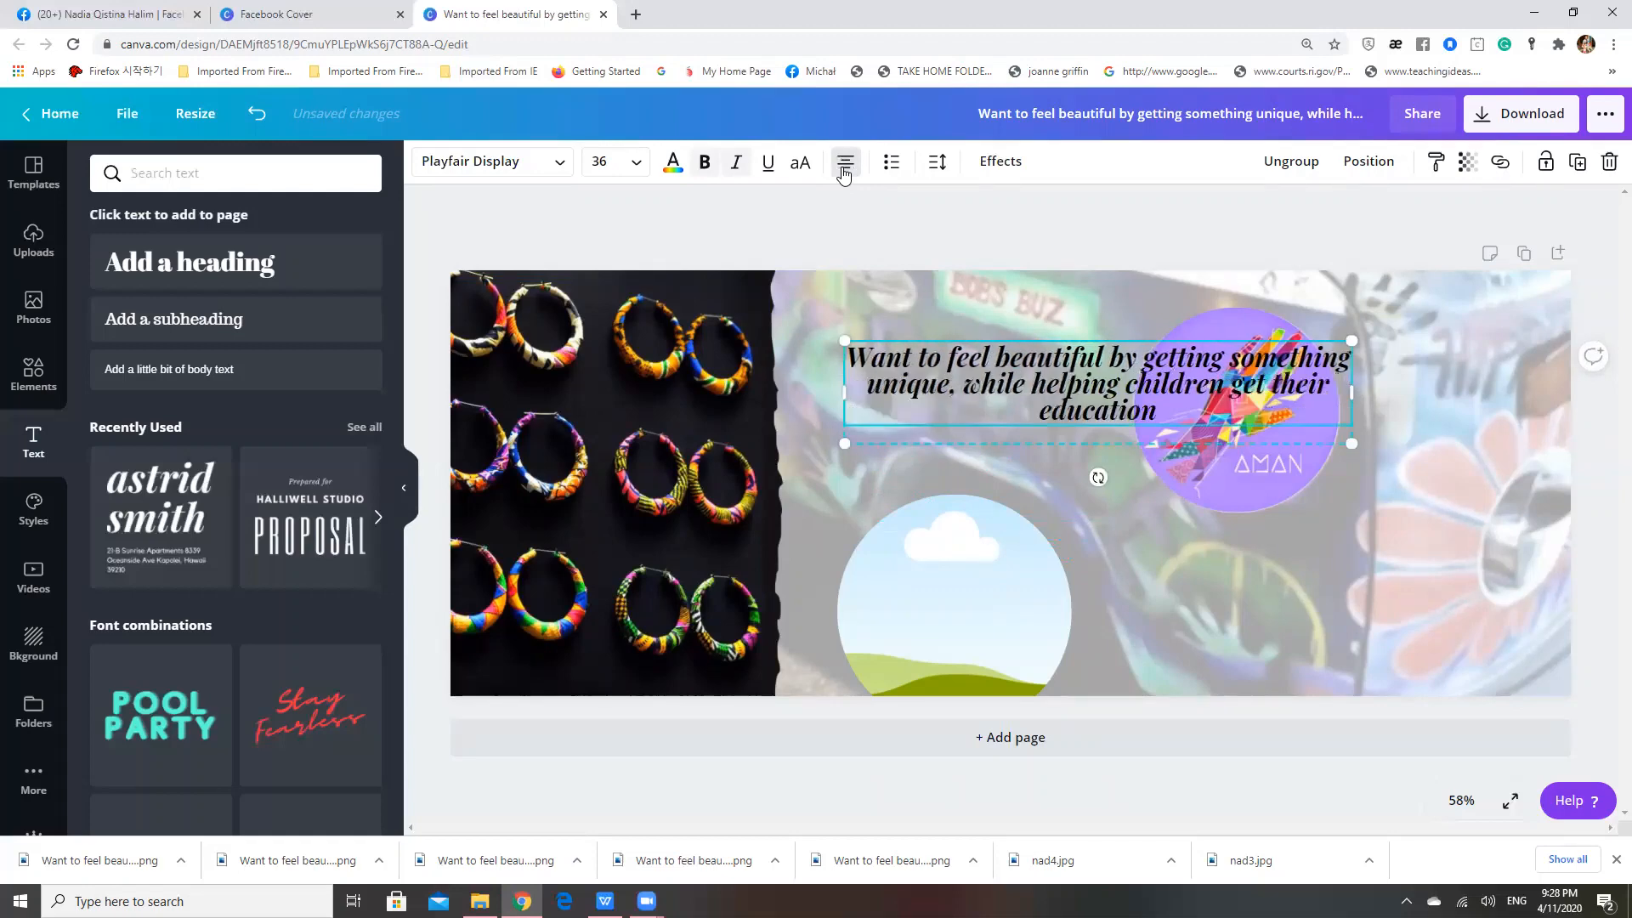
pyautogui.moveTo(1051, 345); pyautogui.dragTo(1015, 295)
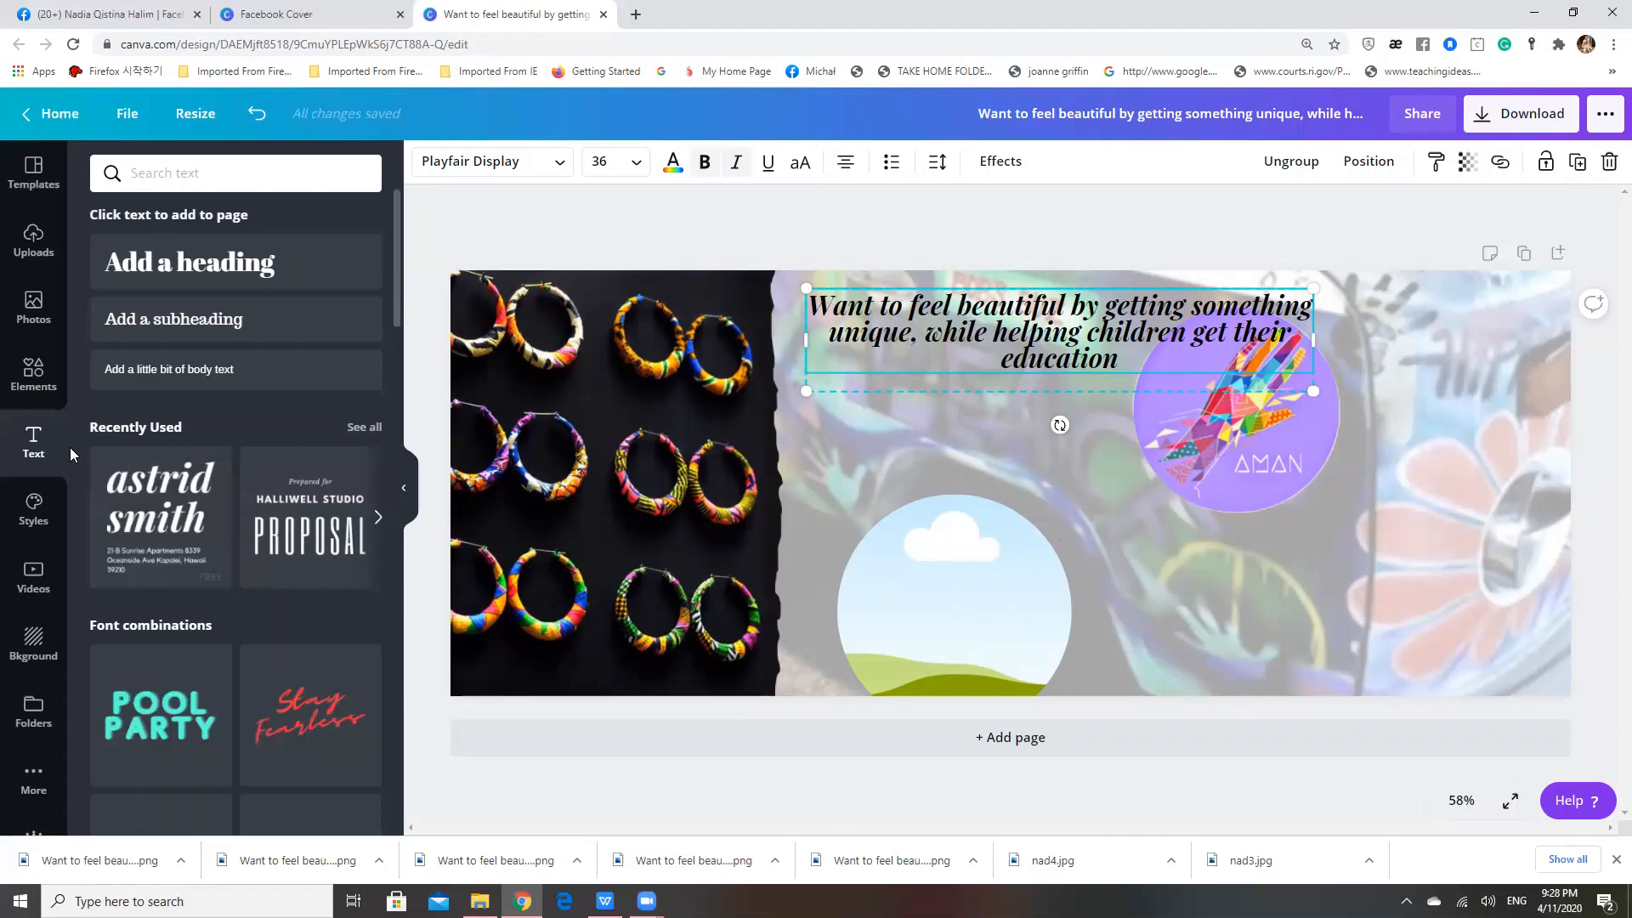
# Search the elements library for "paint"
pyautogui.click(37, 390)
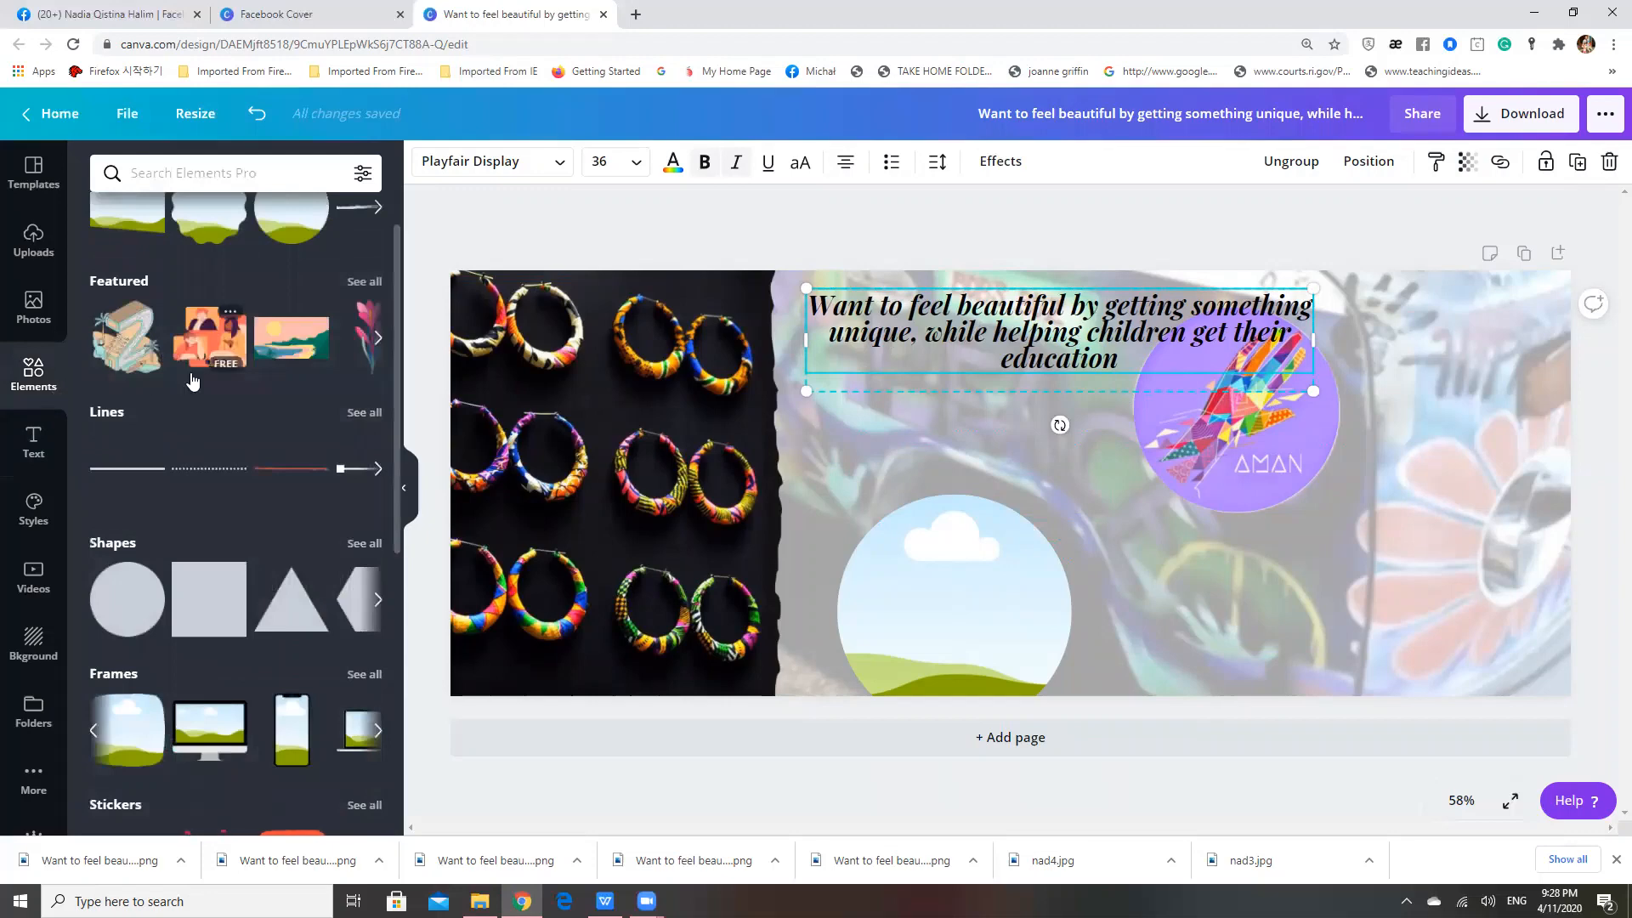
pyautogui.scroll(1, 191, 380)
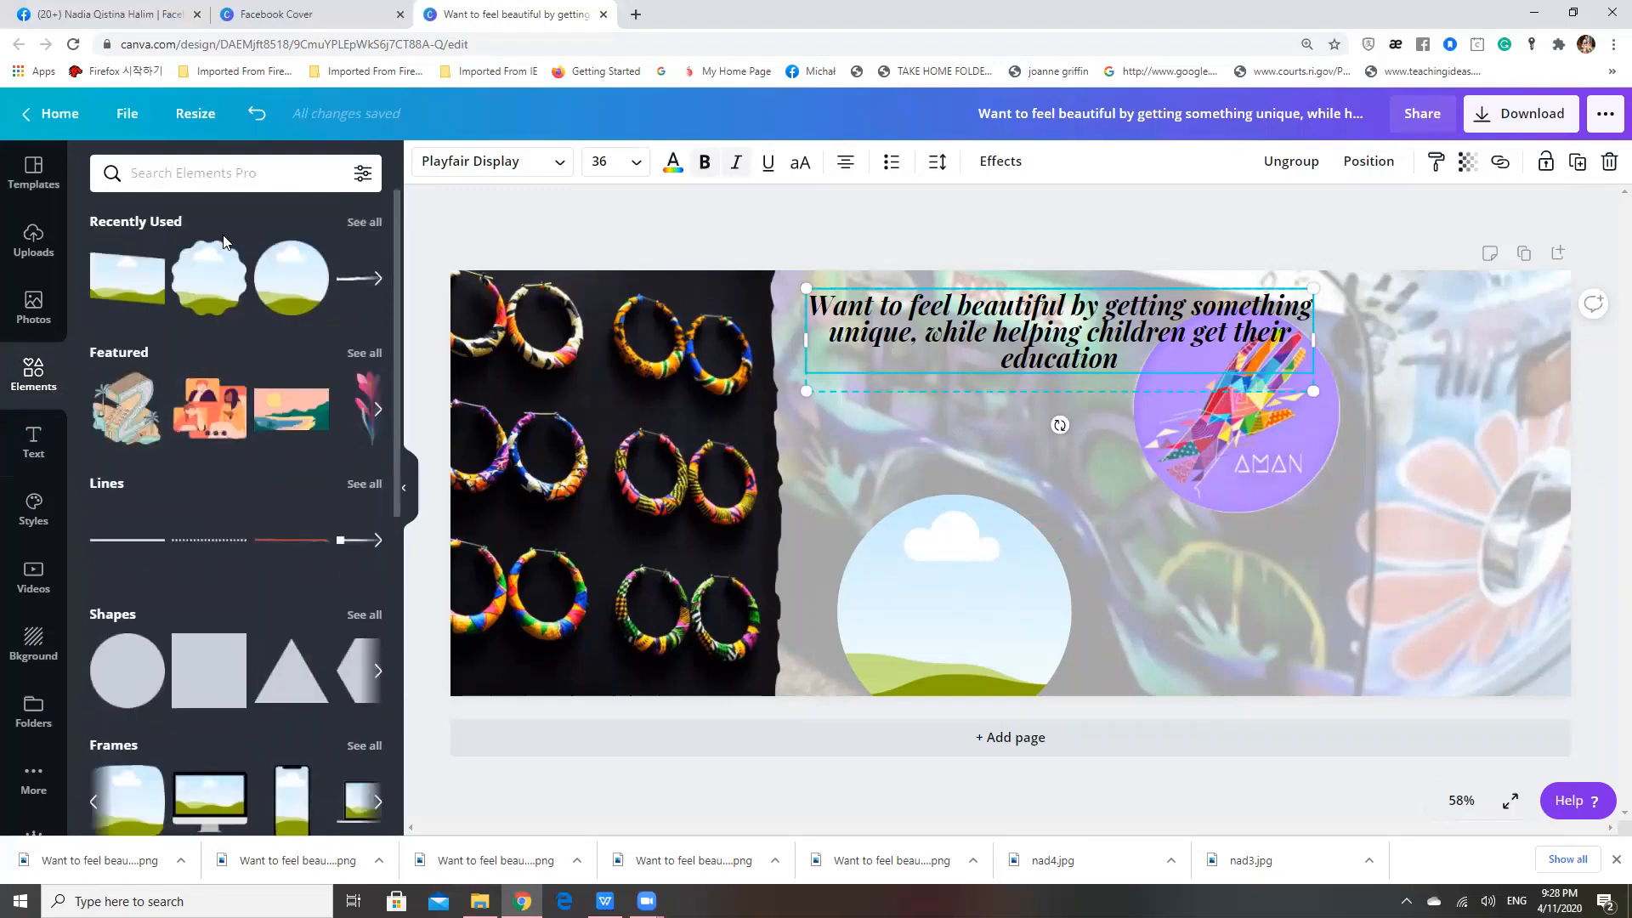
pyautogui.click(245, 173)
pyautogui.write('paint')
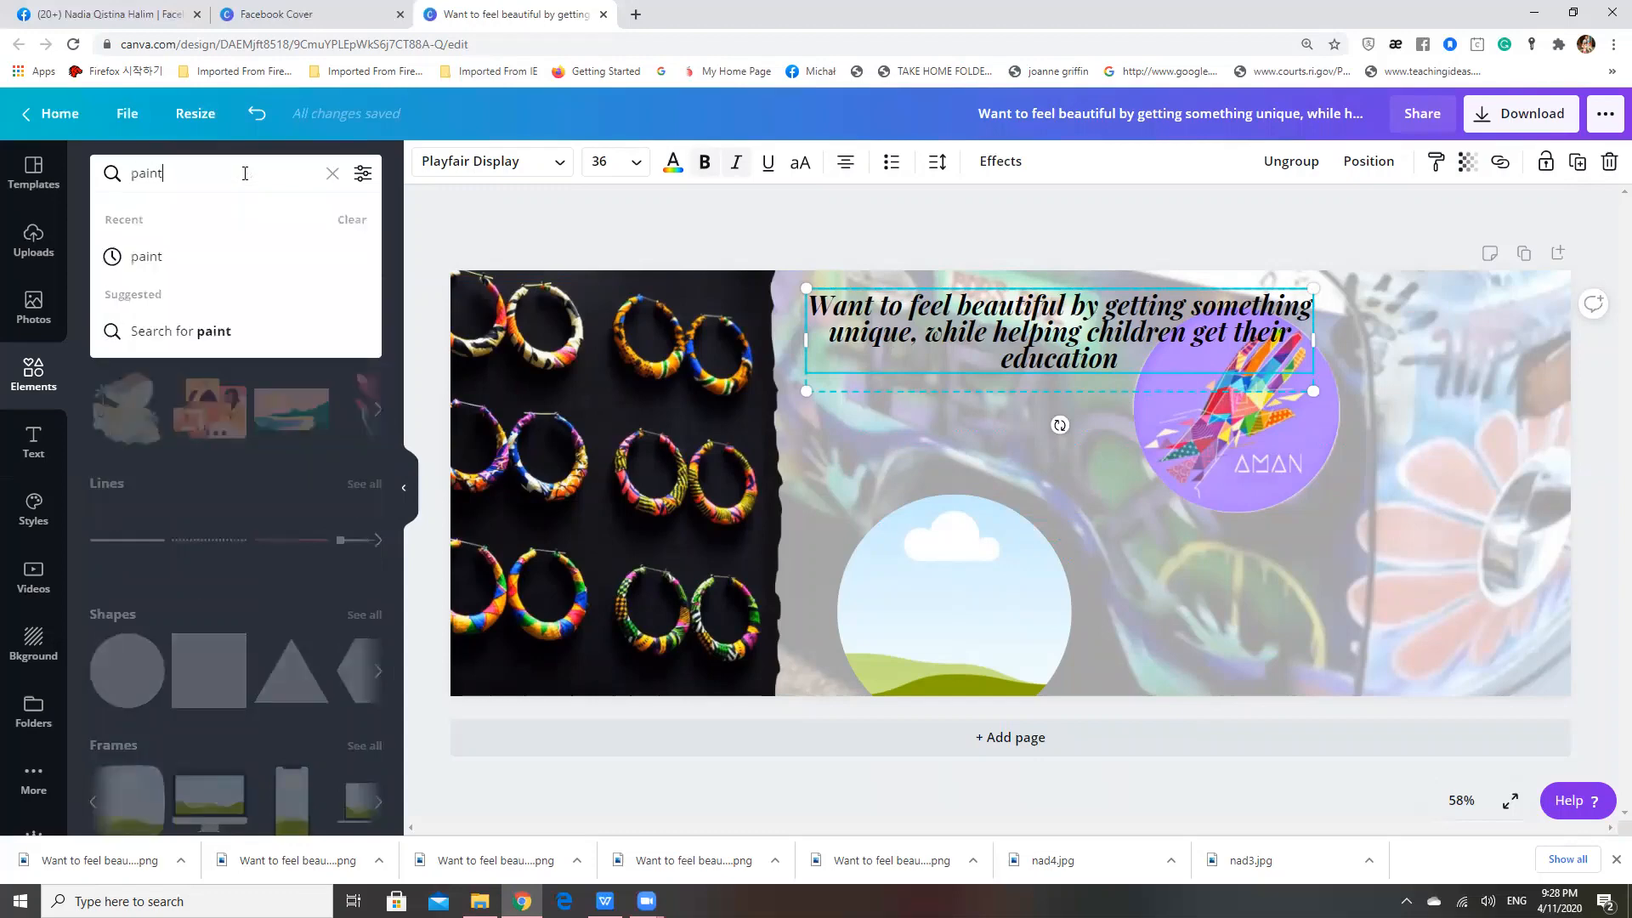
pyautogui.press('Return')
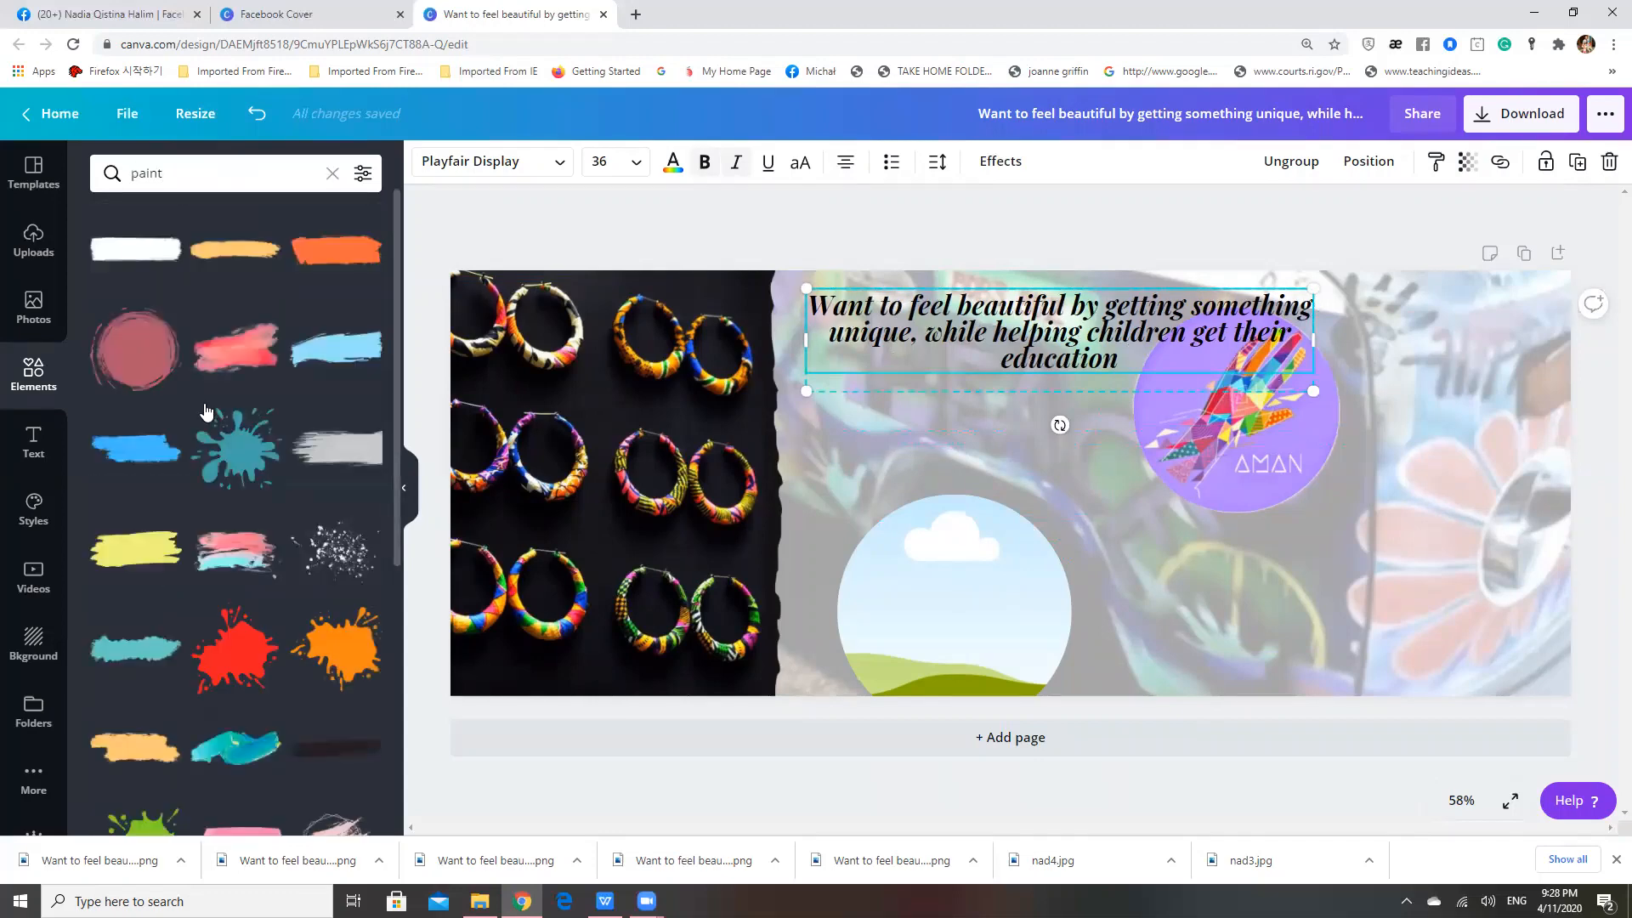
# Find the pink brush stroke with a thin polygon outline among the paint results and add it to the cover
pyautogui.scroll(-2, 226, 539)
pyautogui.scroll(-4, 226, 539)
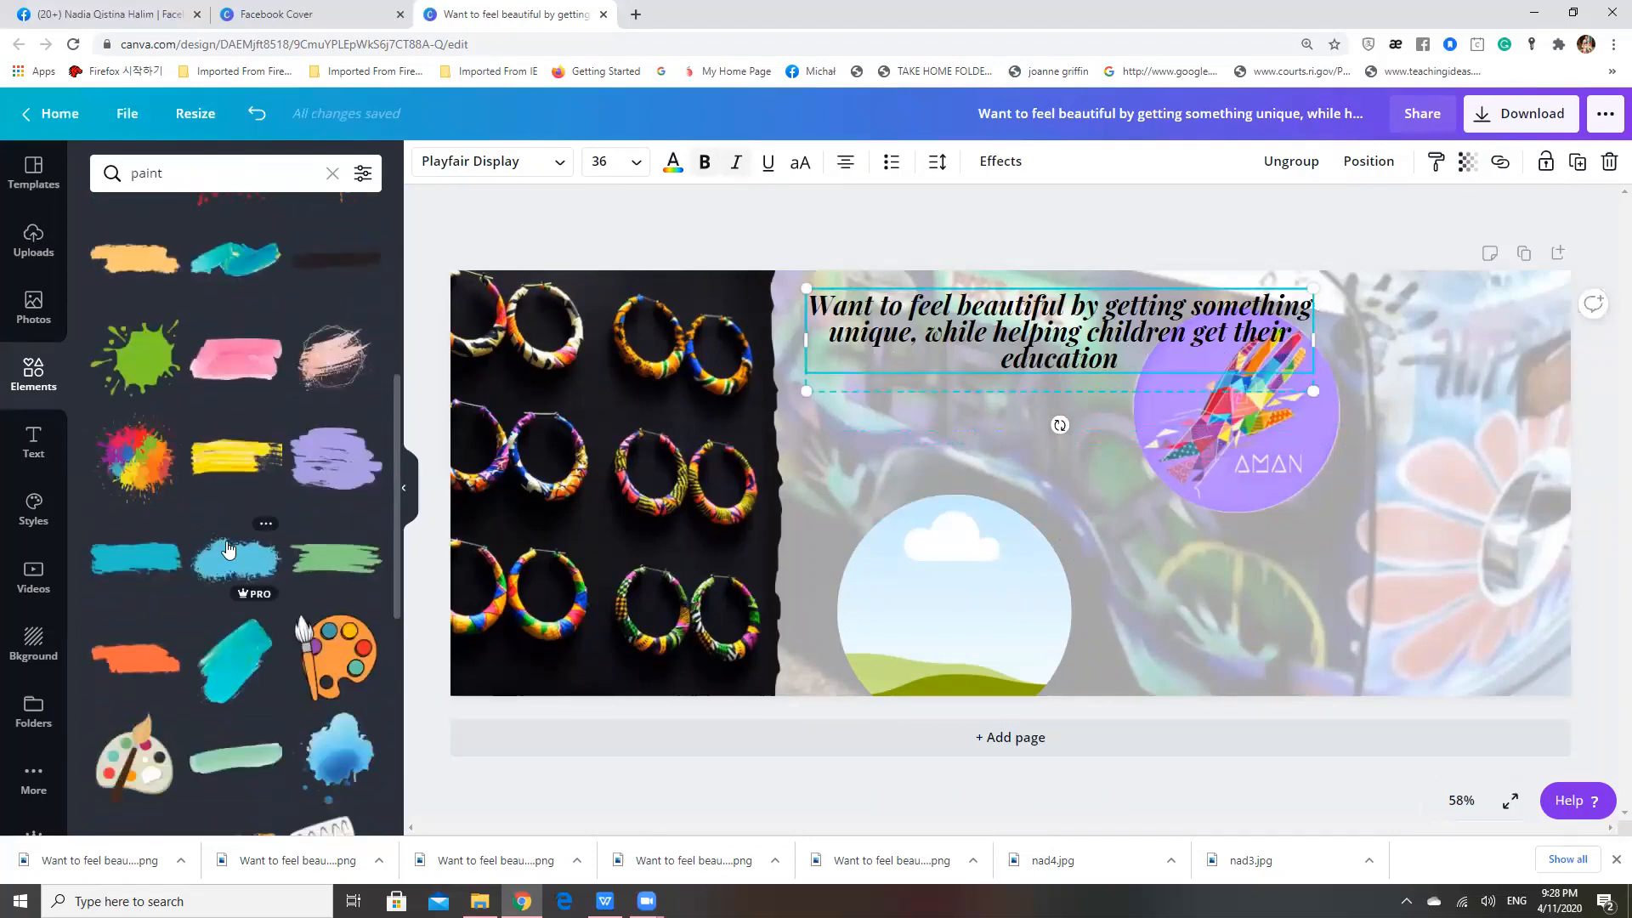
pyautogui.scroll(-2, 227, 551)
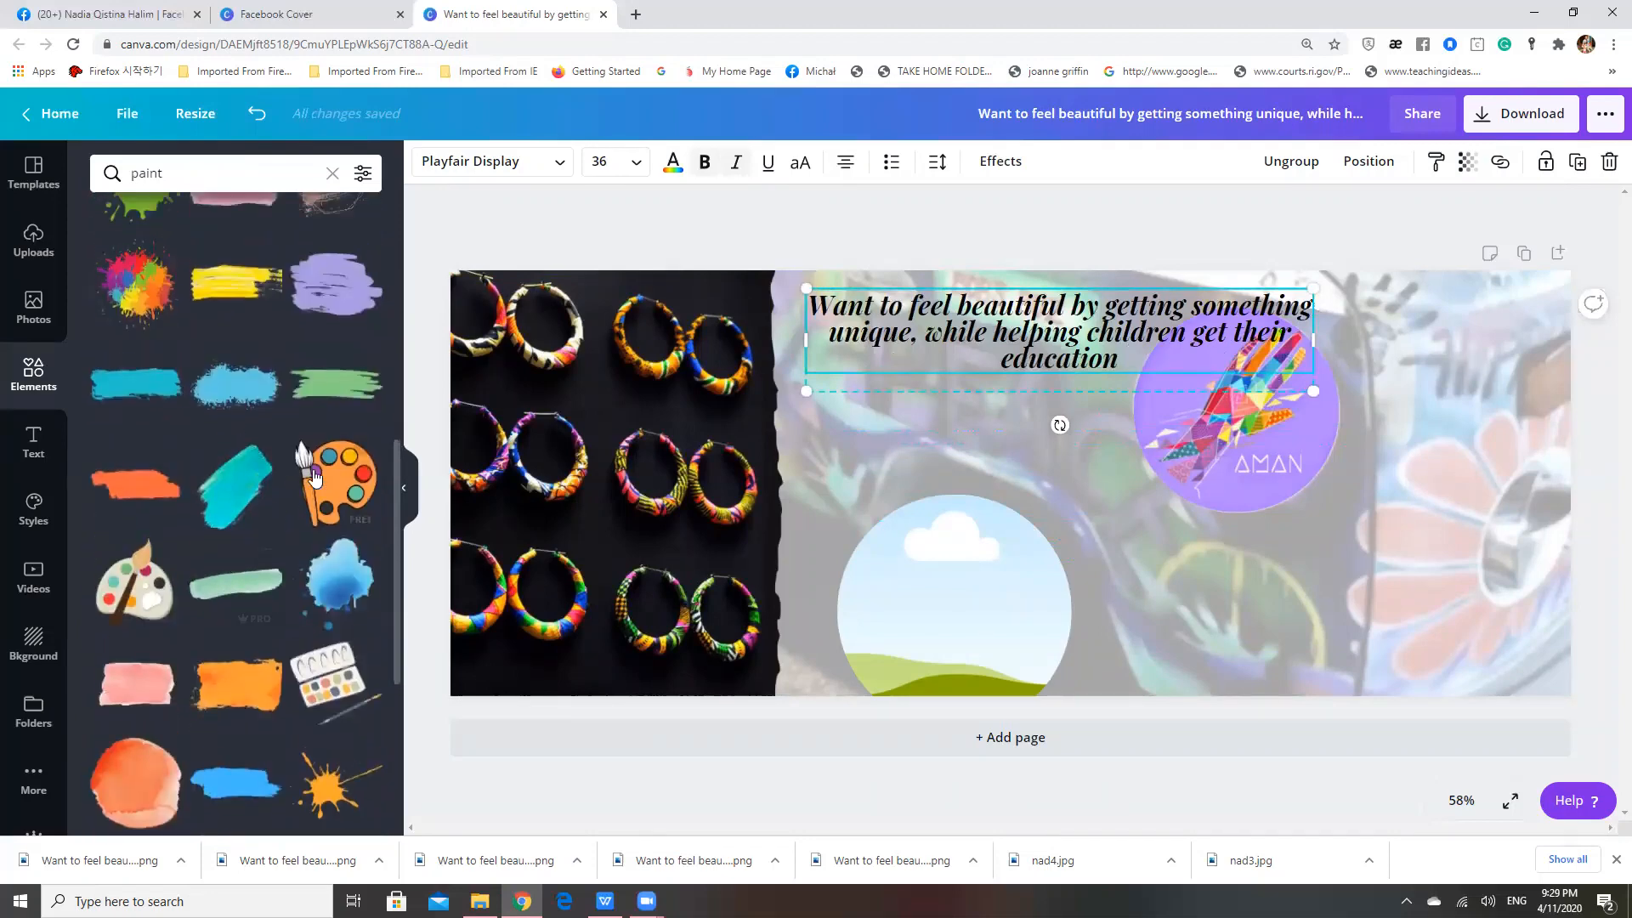
pyautogui.scroll(4, 315, 480)
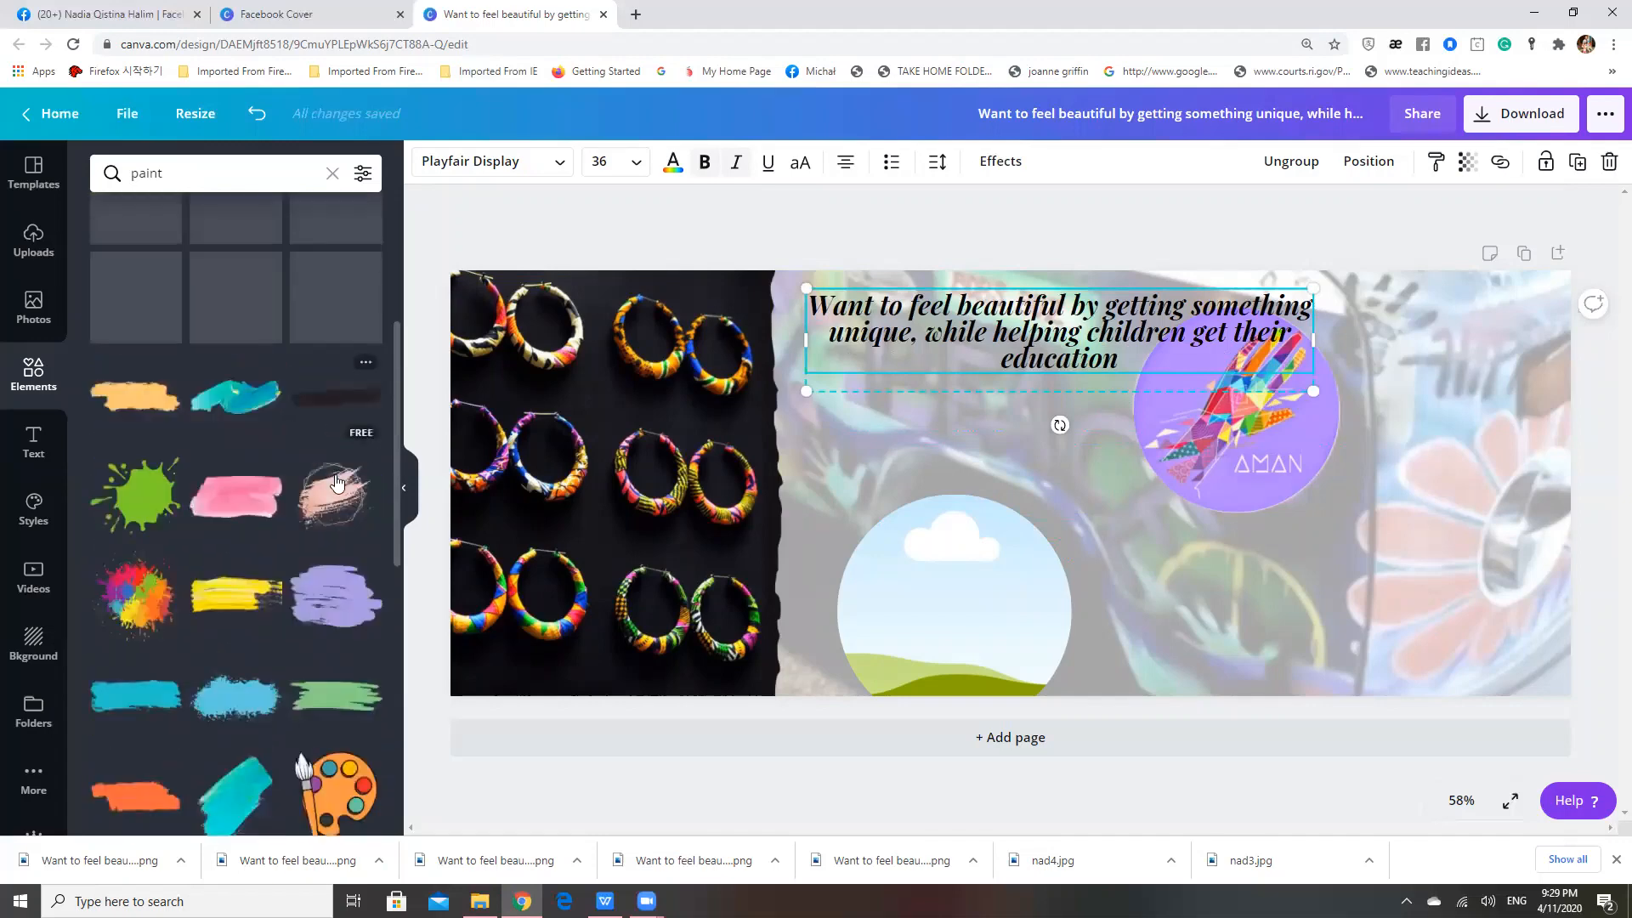
pyautogui.click(337, 482)
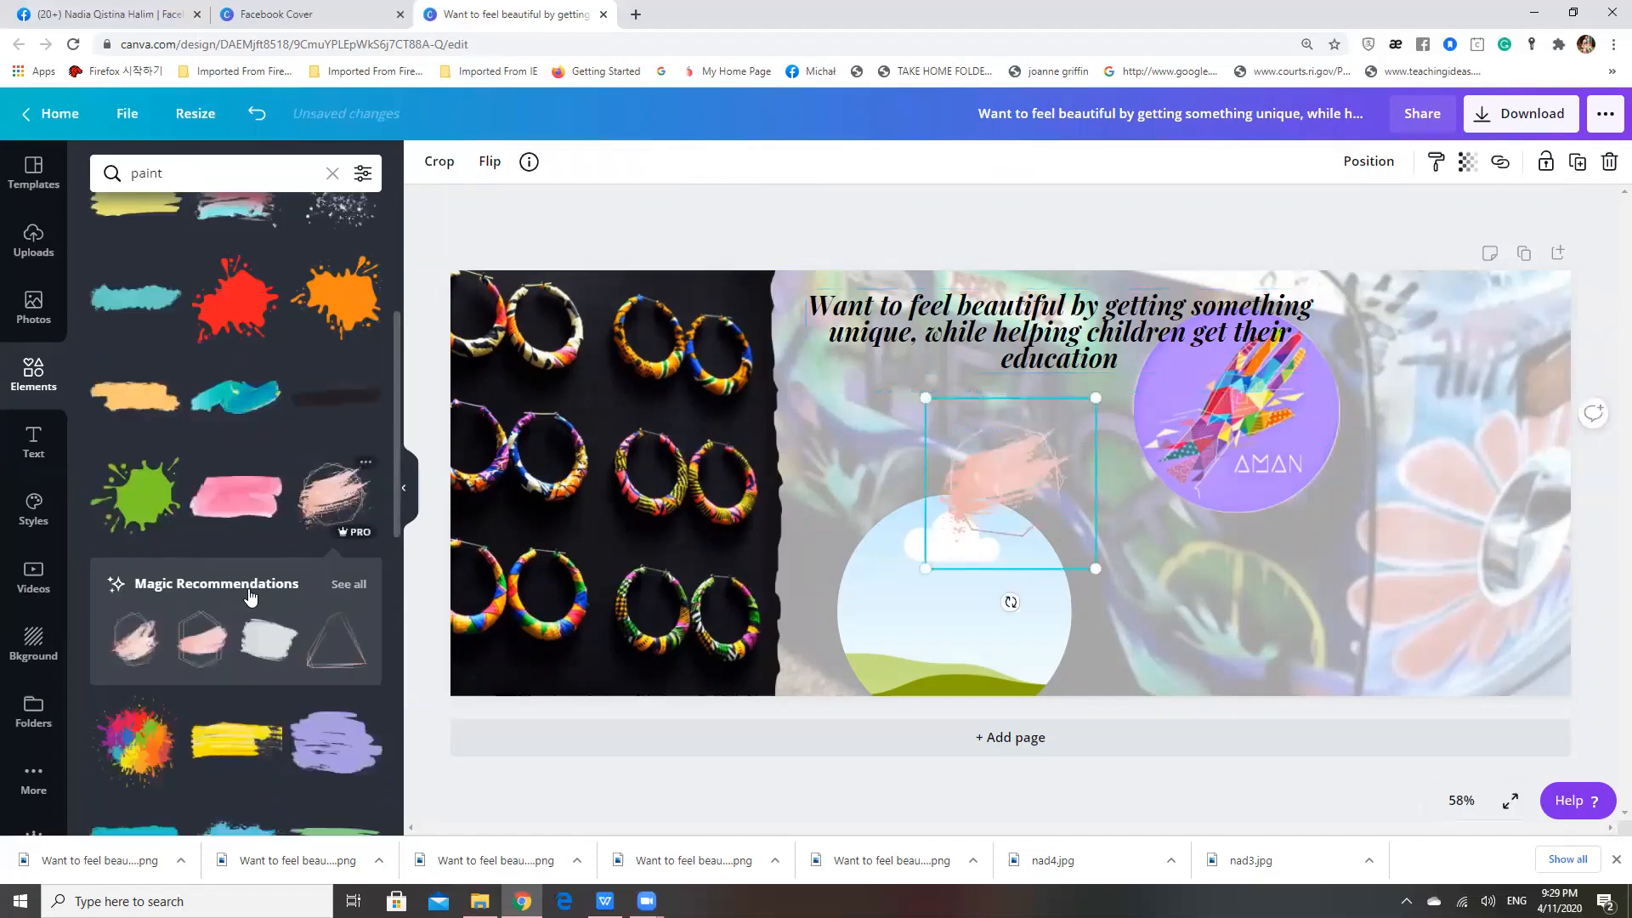
pyautogui.click(139, 653)
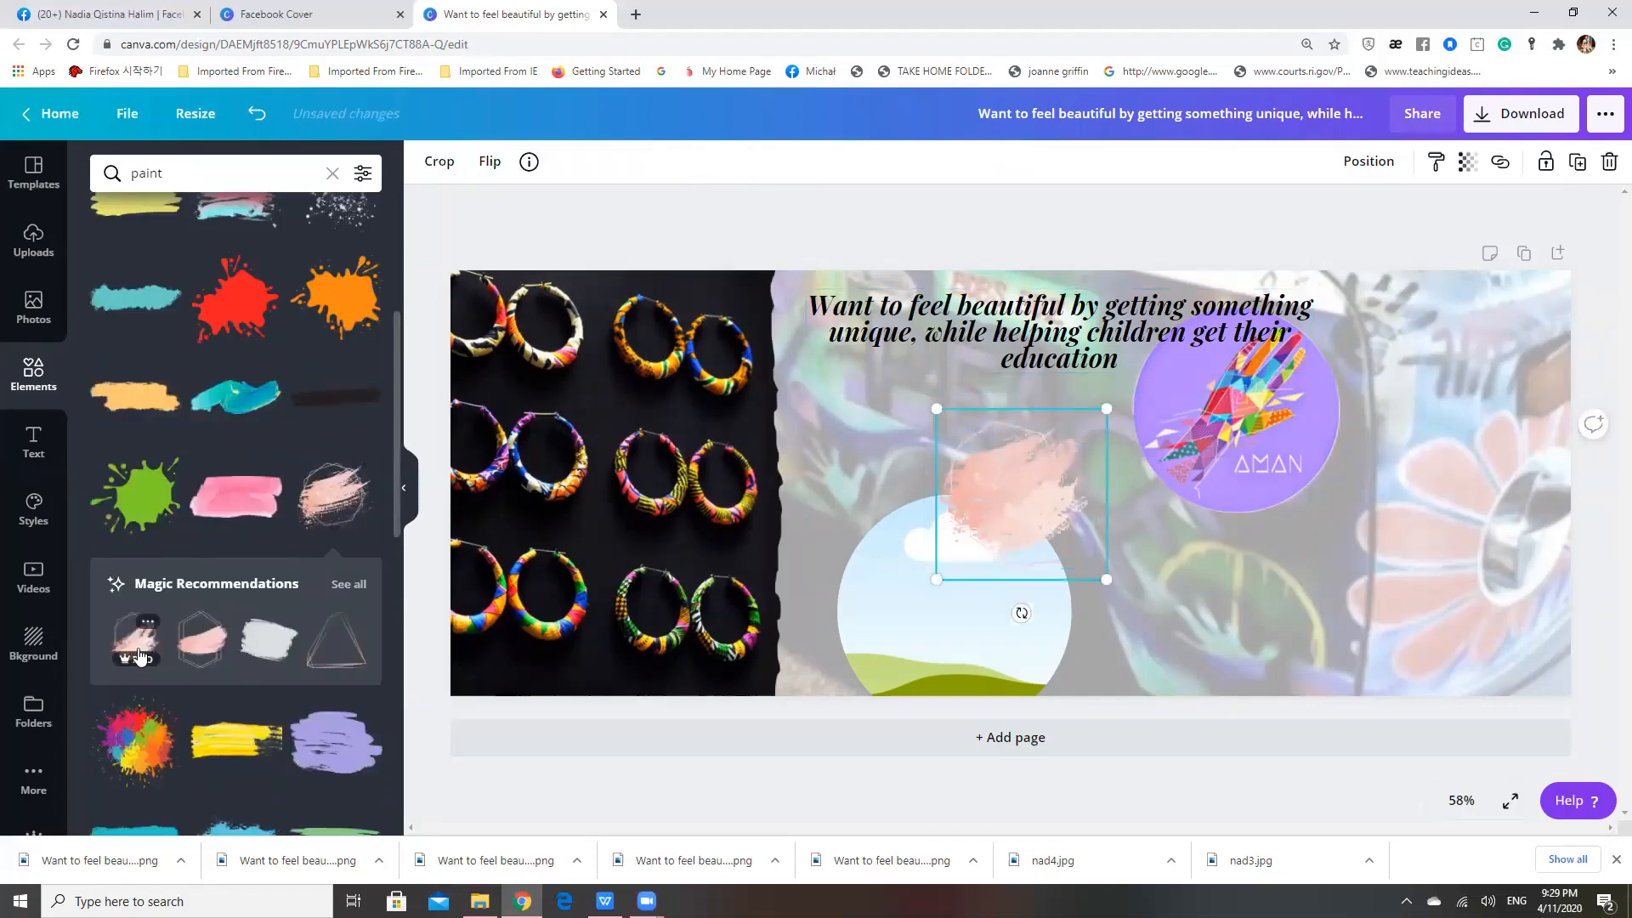
pyautogui.moveTo(992, 511); pyautogui.dragTo(778, 501)
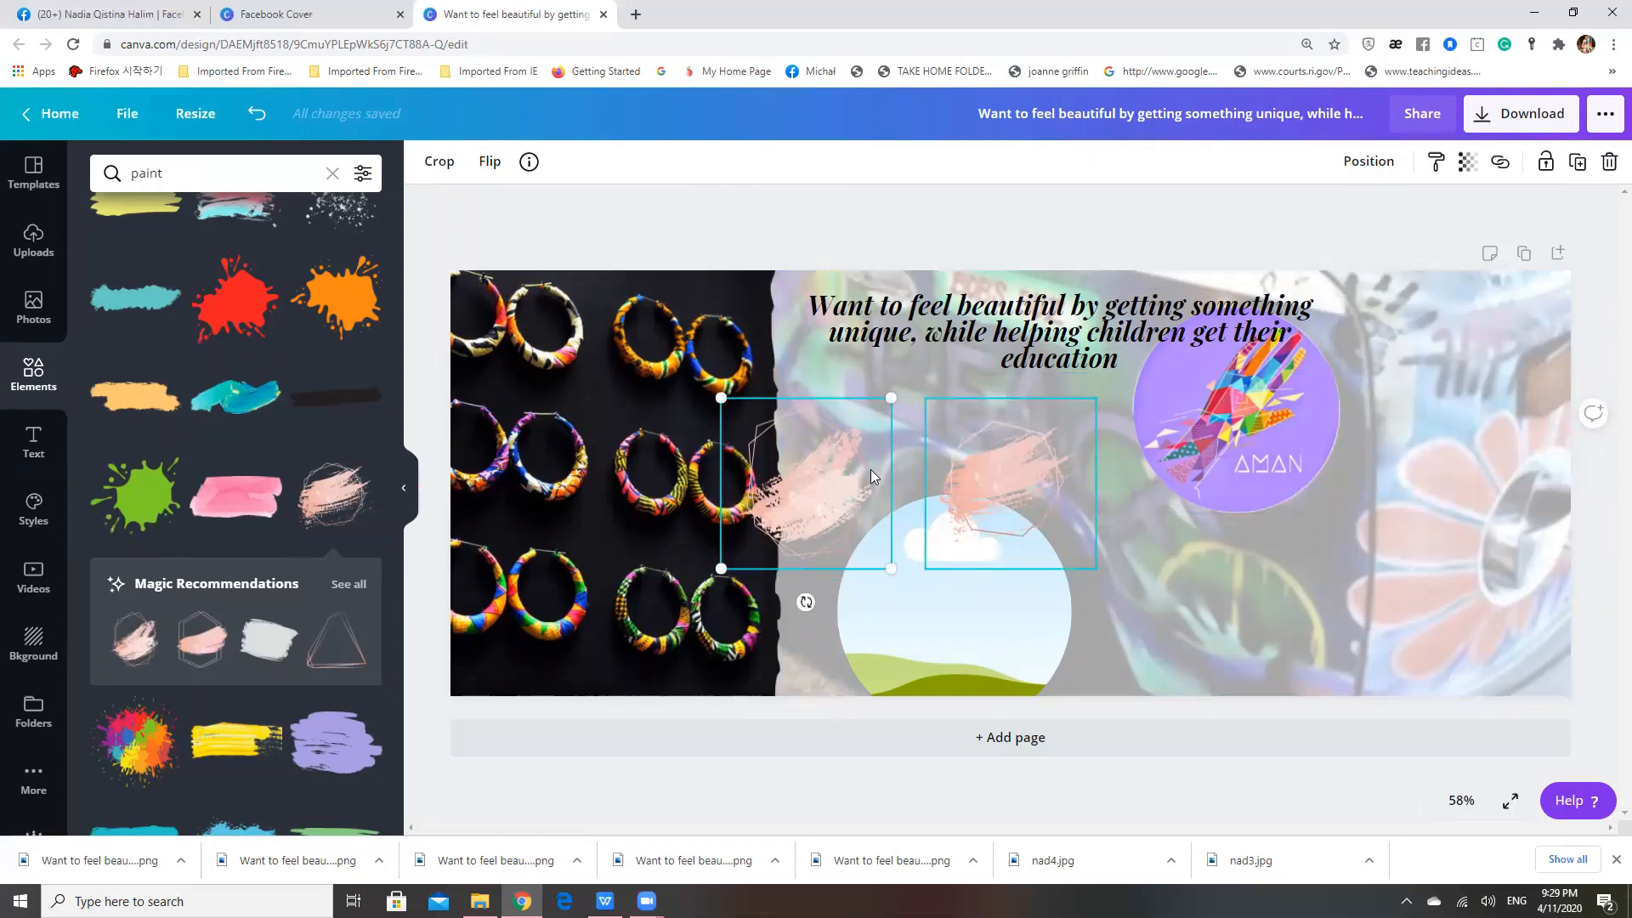
pyautogui.press('Delete')
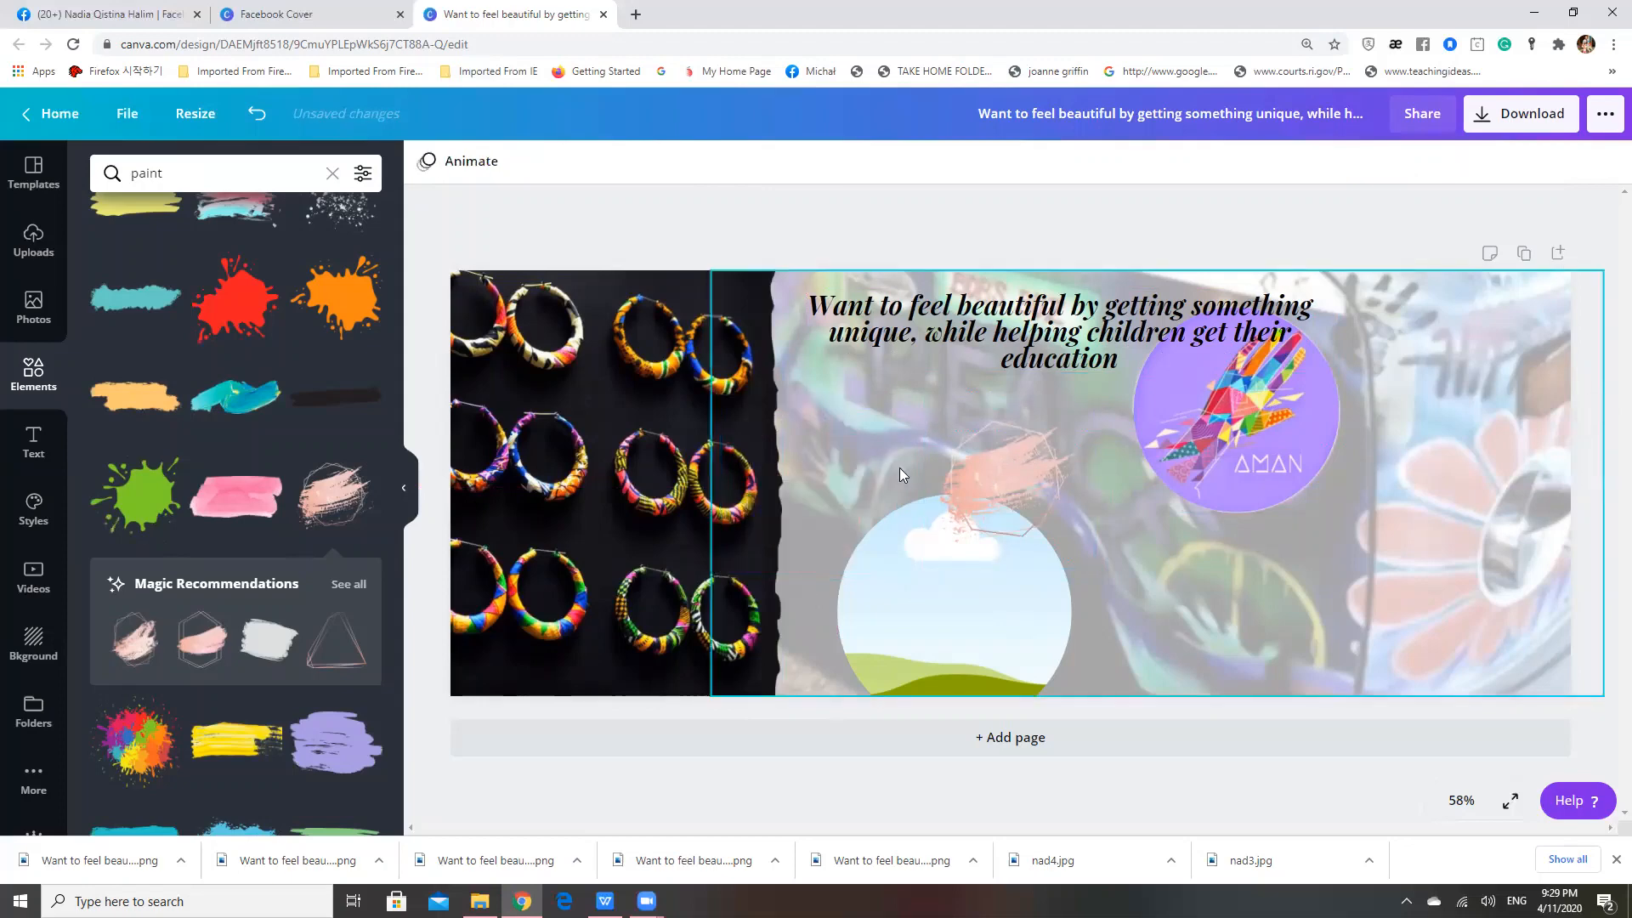
# Move the pink brush stroke over the earrings photo and enlarge it until it covers the photo and extends past the torn edge
pyautogui.moveTo(977, 472); pyautogui.dragTo(577, 471)
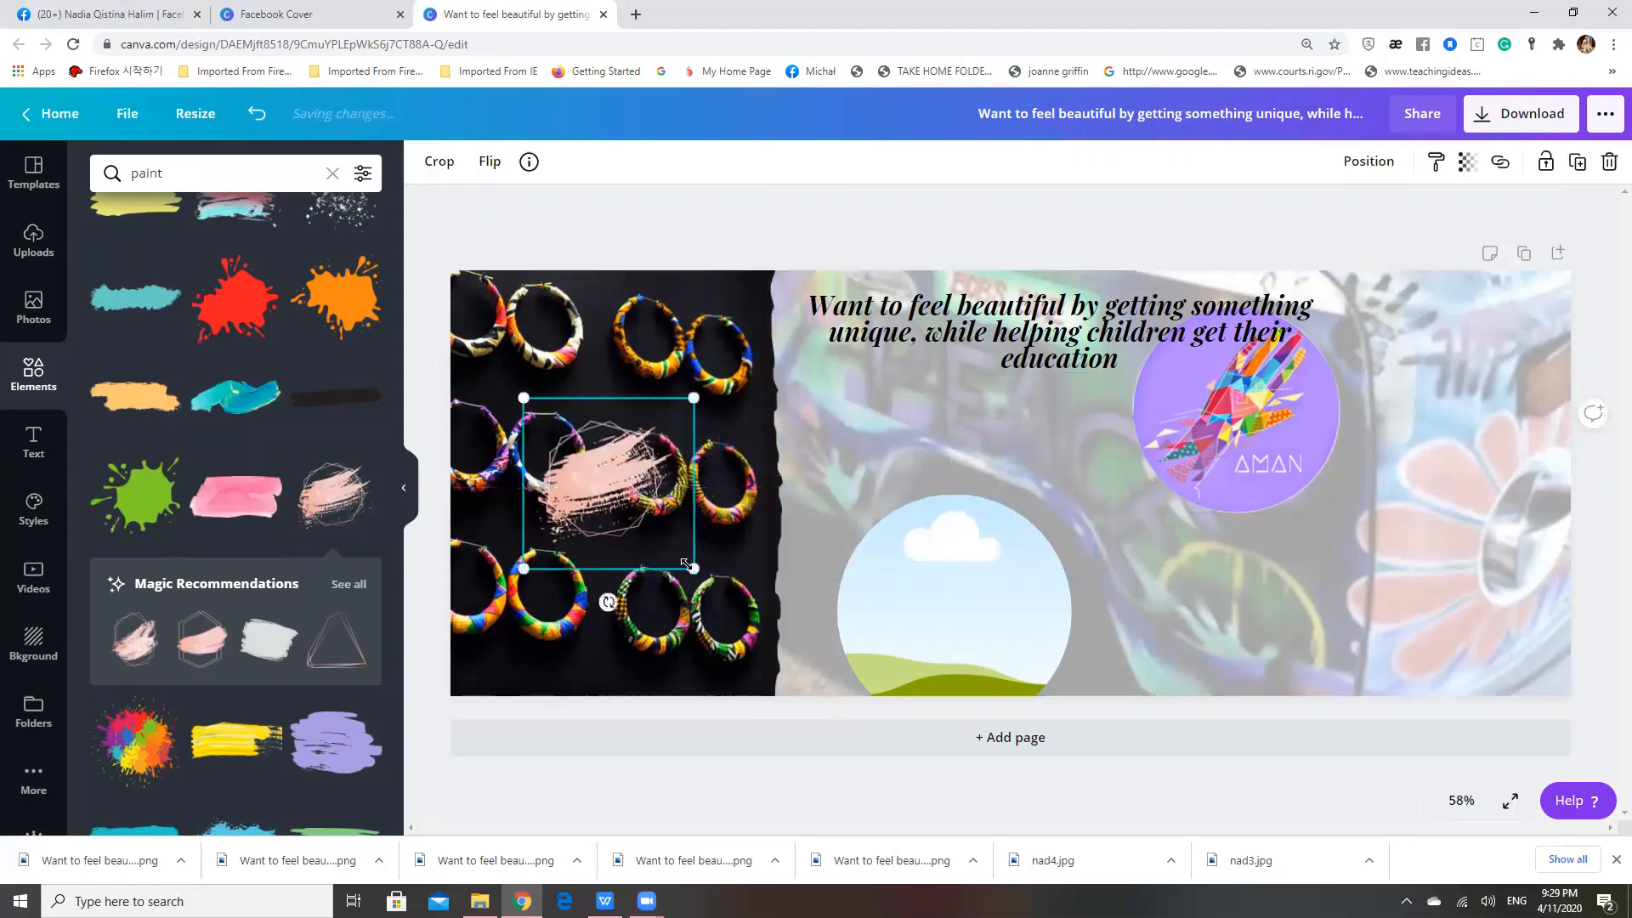
pyautogui.moveTo(692, 570); pyautogui.dragTo(905, 585)
pyautogui.moveTo(509, 391)
pyautogui.mouseDown()
pyautogui.moveTo(409, 319)
pyautogui.moveTo(397, 285)
pyautogui.mouseUp()
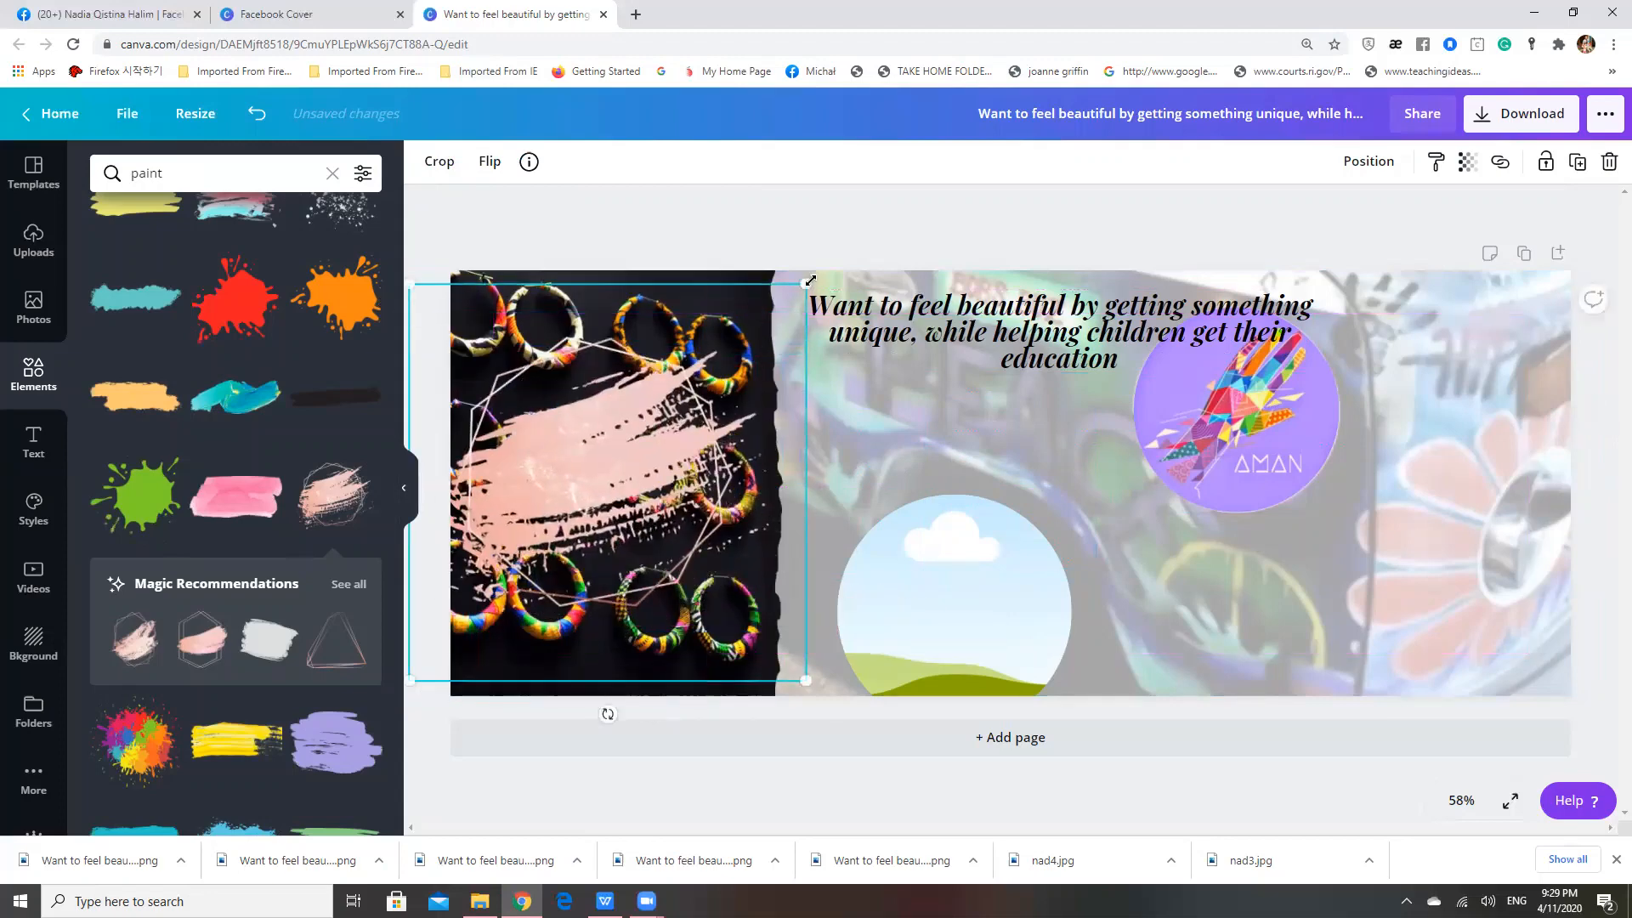
pyautogui.moveTo(810, 280)
pyautogui.mouseDown()
pyautogui.moveTo(981, 263)
pyautogui.moveTo(1015, 238)
pyautogui.moveTo(1067, 294)
pyautogui.mouseUp()
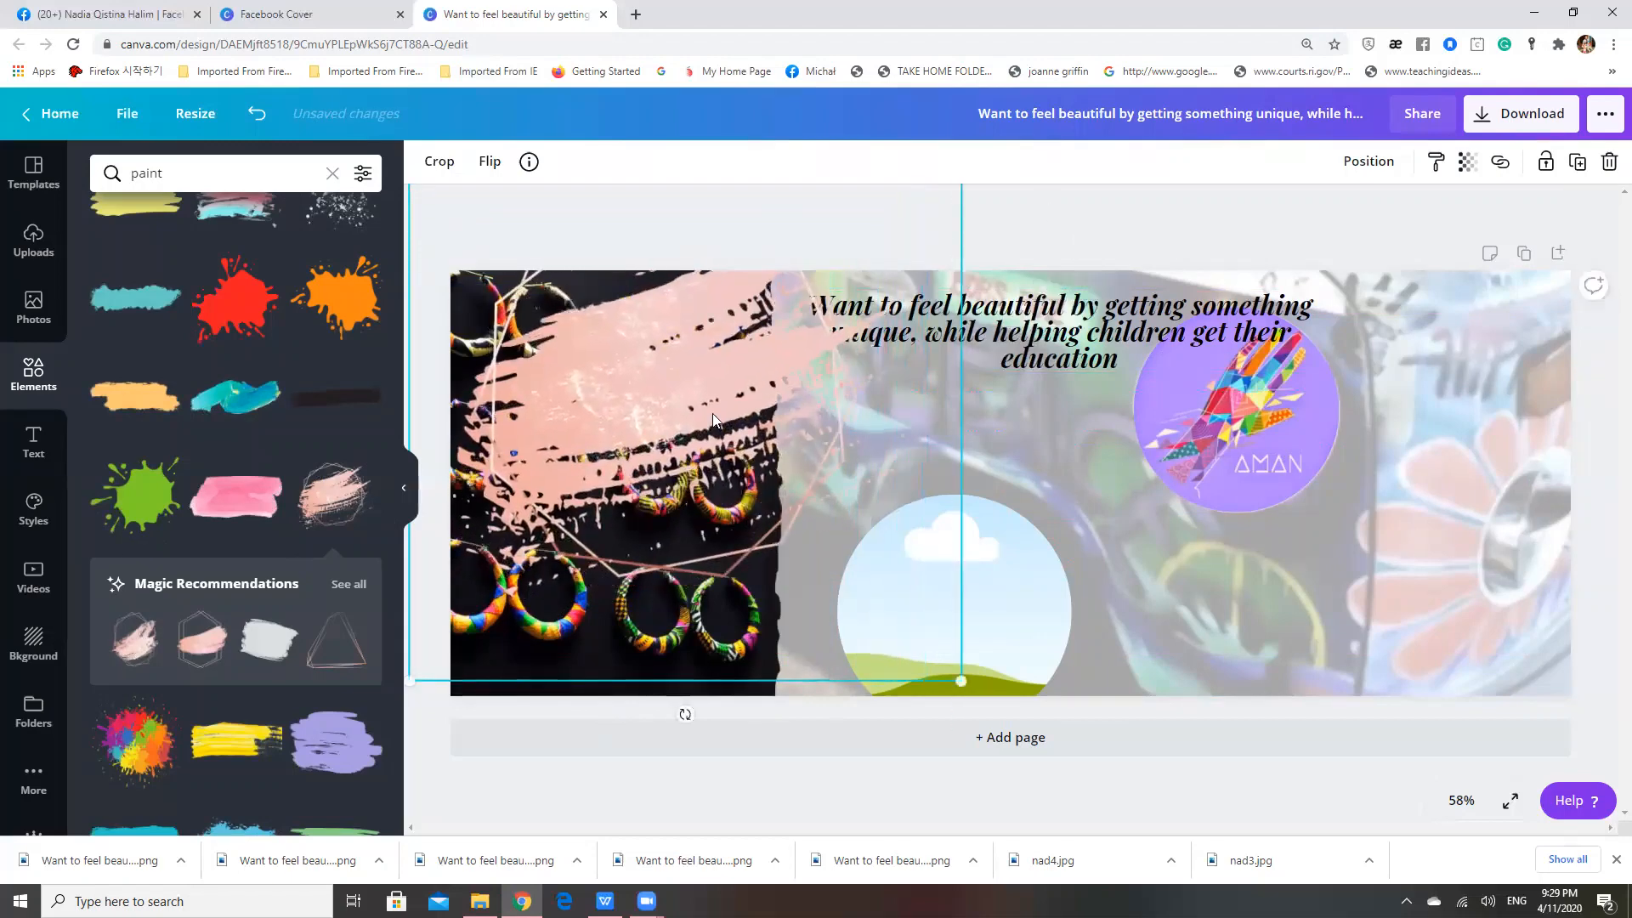
pyautogui.moveTo(605, 481); pyautogui.dragTo(598, 618)
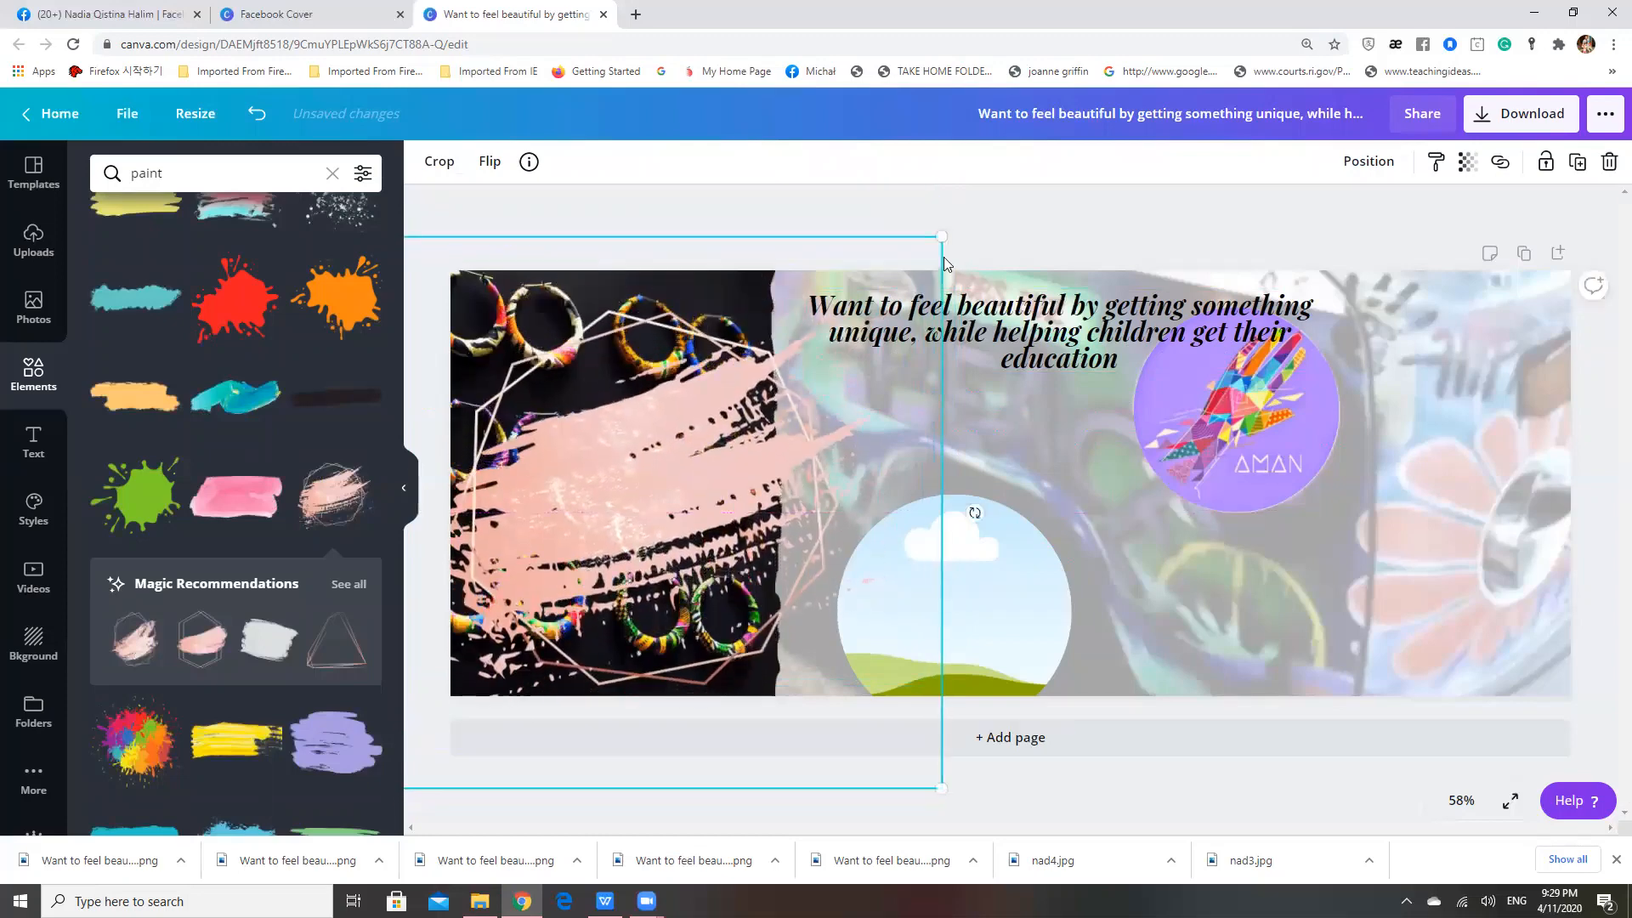
pyautogui.moveTo(942, 243)
pyautogui.mouseDown()
pyautogui.moveTo(930, 190)
pyautogui.moveTo(949, 180)
pyautogui.mouseUp()
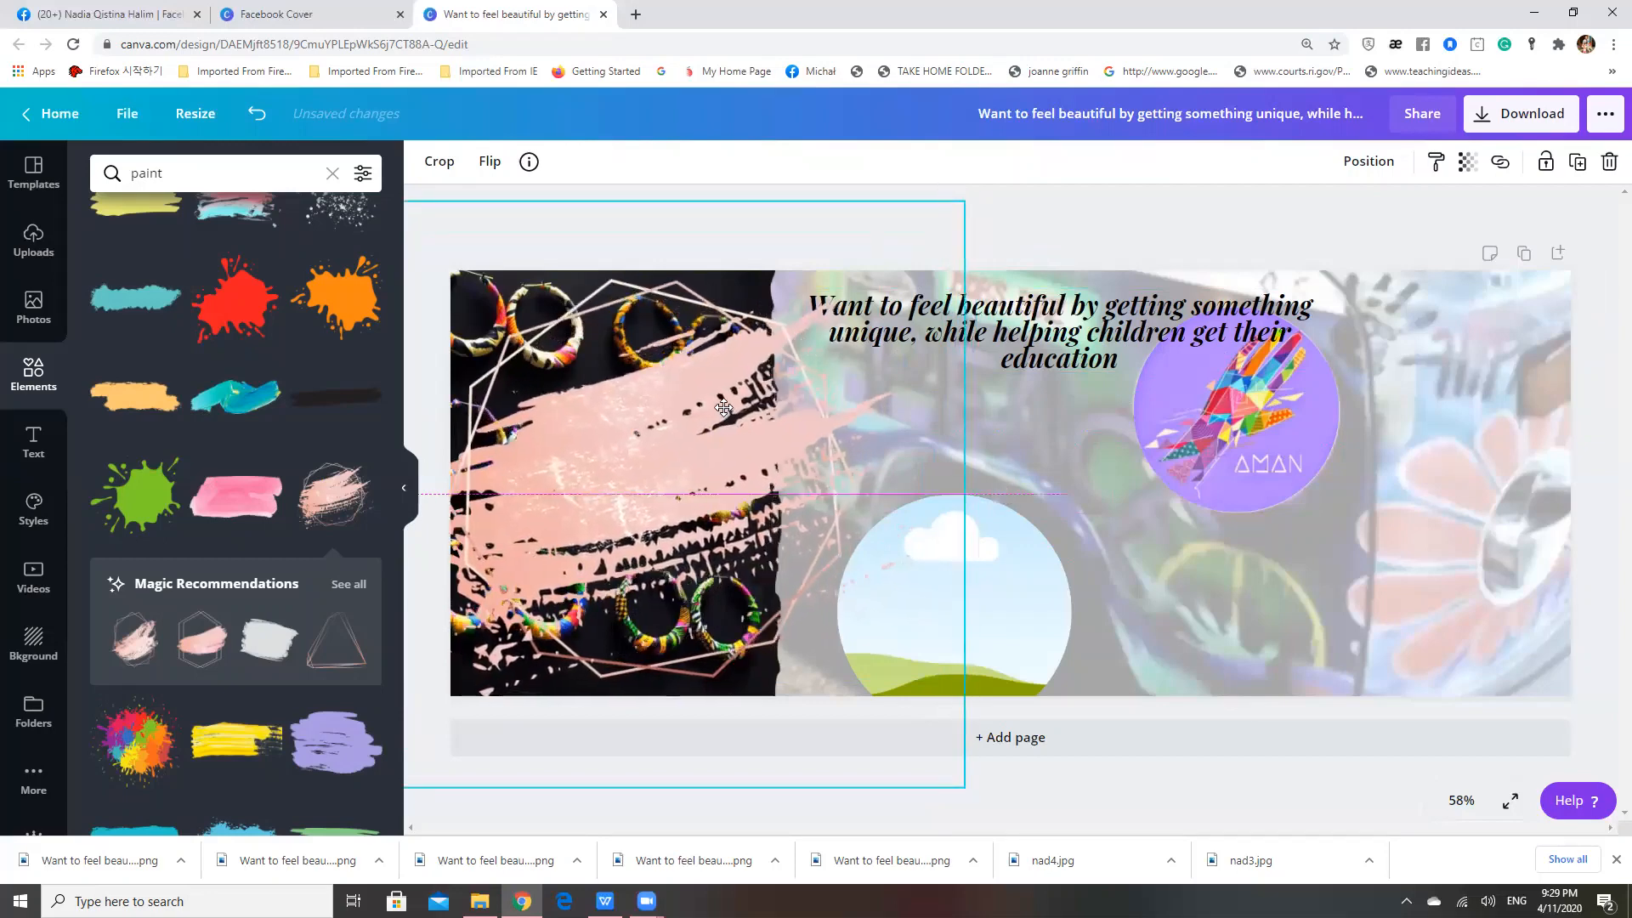
pyautogui.moveTo(729, 419)
pyautogui.mouseDown()
pyautogui.moveTo(712, 387)
pyautogui.moveTo(732, 382)
pyautogui.mouseUp()
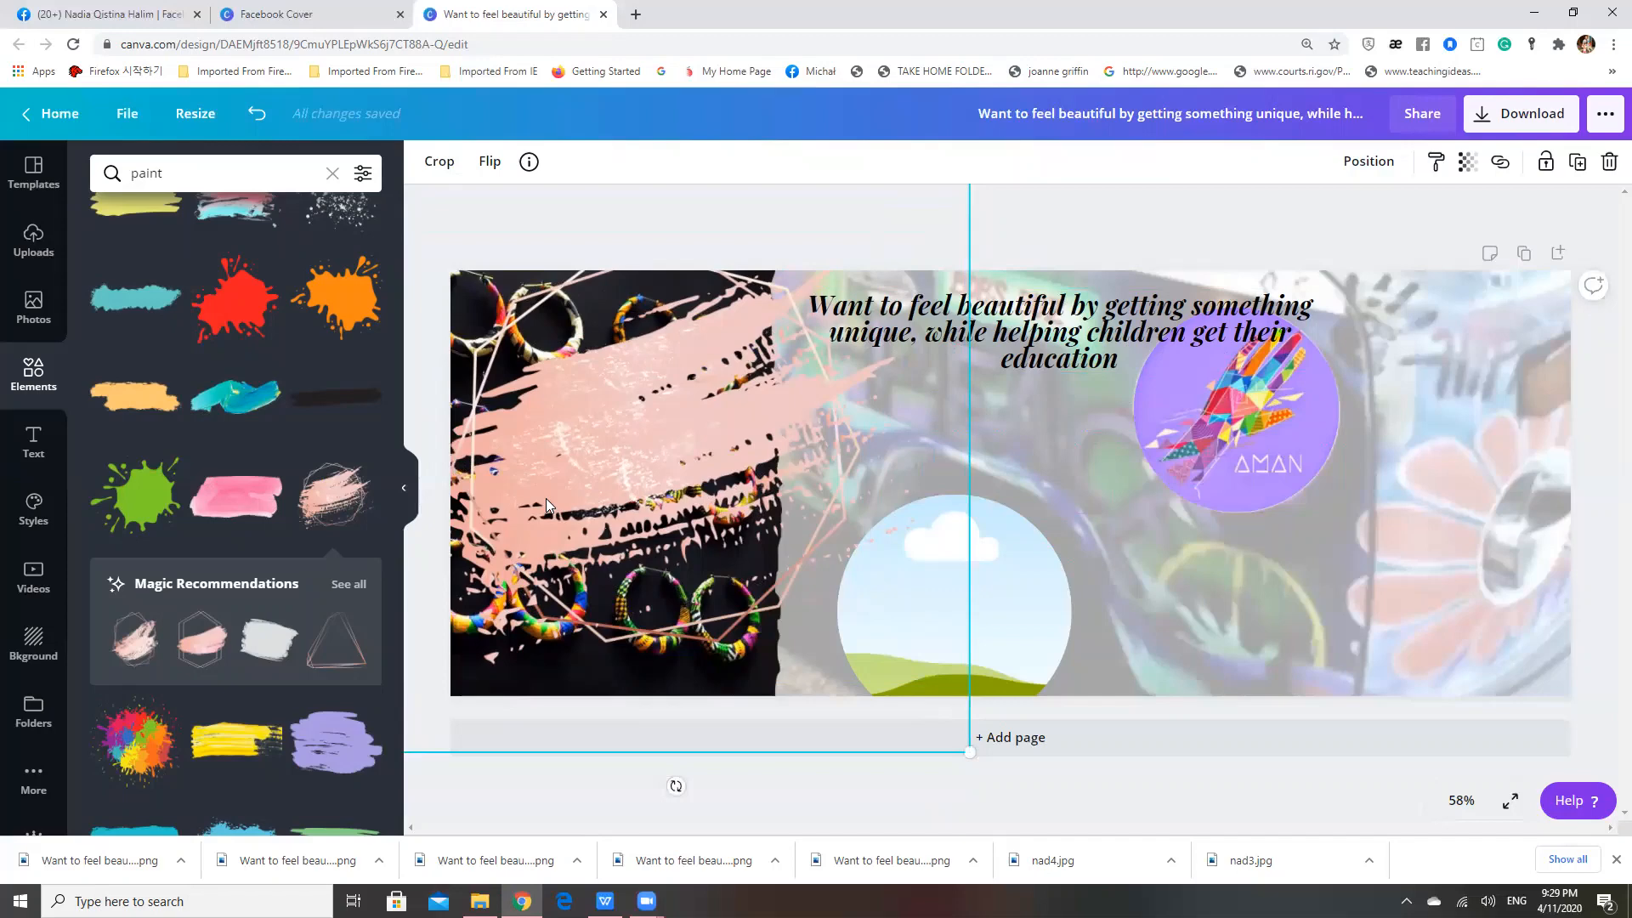
# Move the slogan over the pink brush stroke and bring it forward in front of the stroke
pyautogui.moveTo(1031, 316)
pyautogui.mouseDown()
pyautogui.moveTo(657, 410)
pyautogui.moveTo(901, 359)
pyautogui.moveTo(954, 286)
pyautogui.moveTo(900, 378)
pyautogui.moveTo(853, 356)
pyautogui.moveTo(661, 422)
pyautogui.moveTo(676, 392)
pyautogui.moveTo(743, 353)
pyautogui.moveTo(722, 350)
pyautogui.moveTo(824, 415)
pyautogui.moveTo(806, 366)
pyautogui.mouseUp()
pyautogui.moveTo(640, 427); pyautogui.dragTo(773, 363)
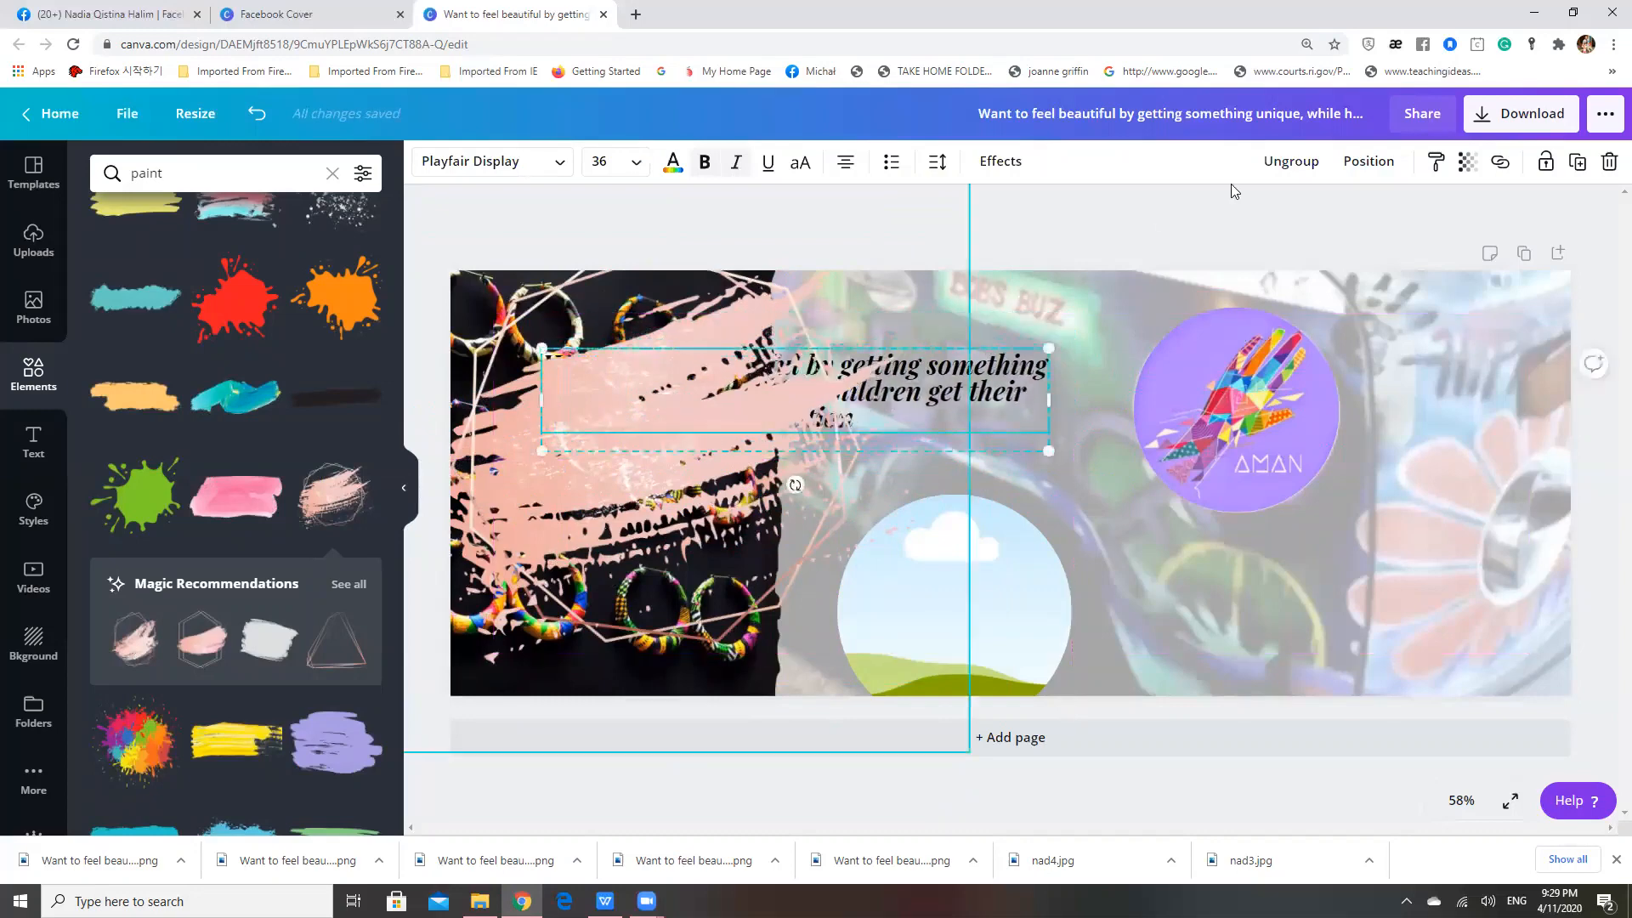
pyautogui.click(1369, 163)
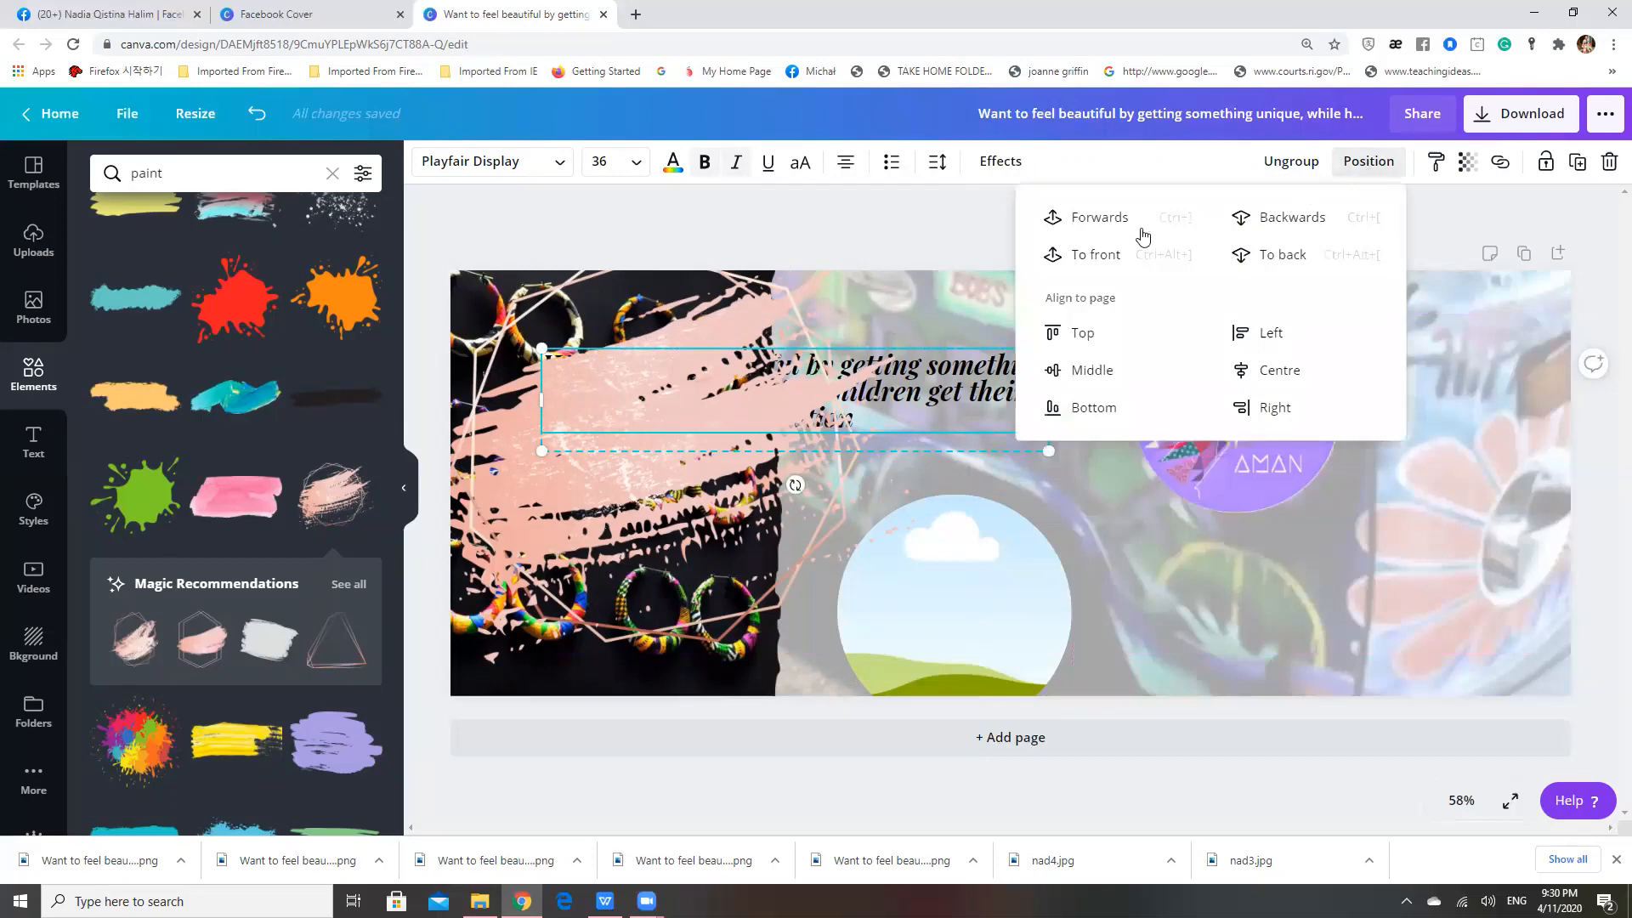
pyautogui.click(1084, 219)
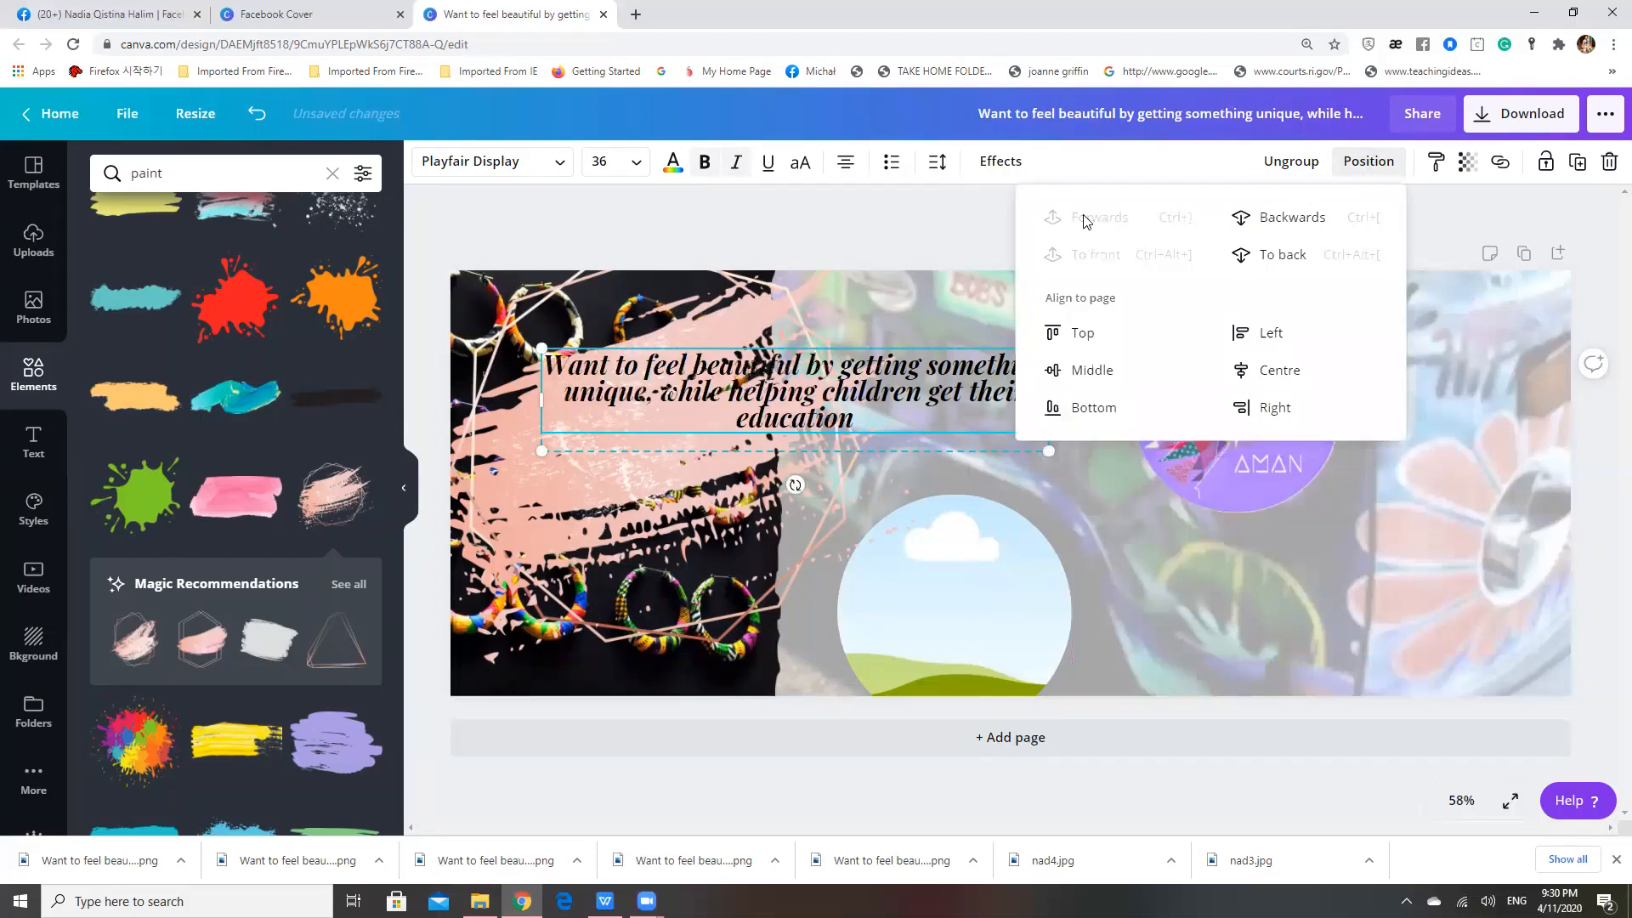
pyautogui.click(898, 231)
# Tilt the slogan upward to follow the slant of the brush stroke, and reposition it across the torn edge
pyautogui.moveTo(882, 397); pyautogui.dragTo(808, 447)
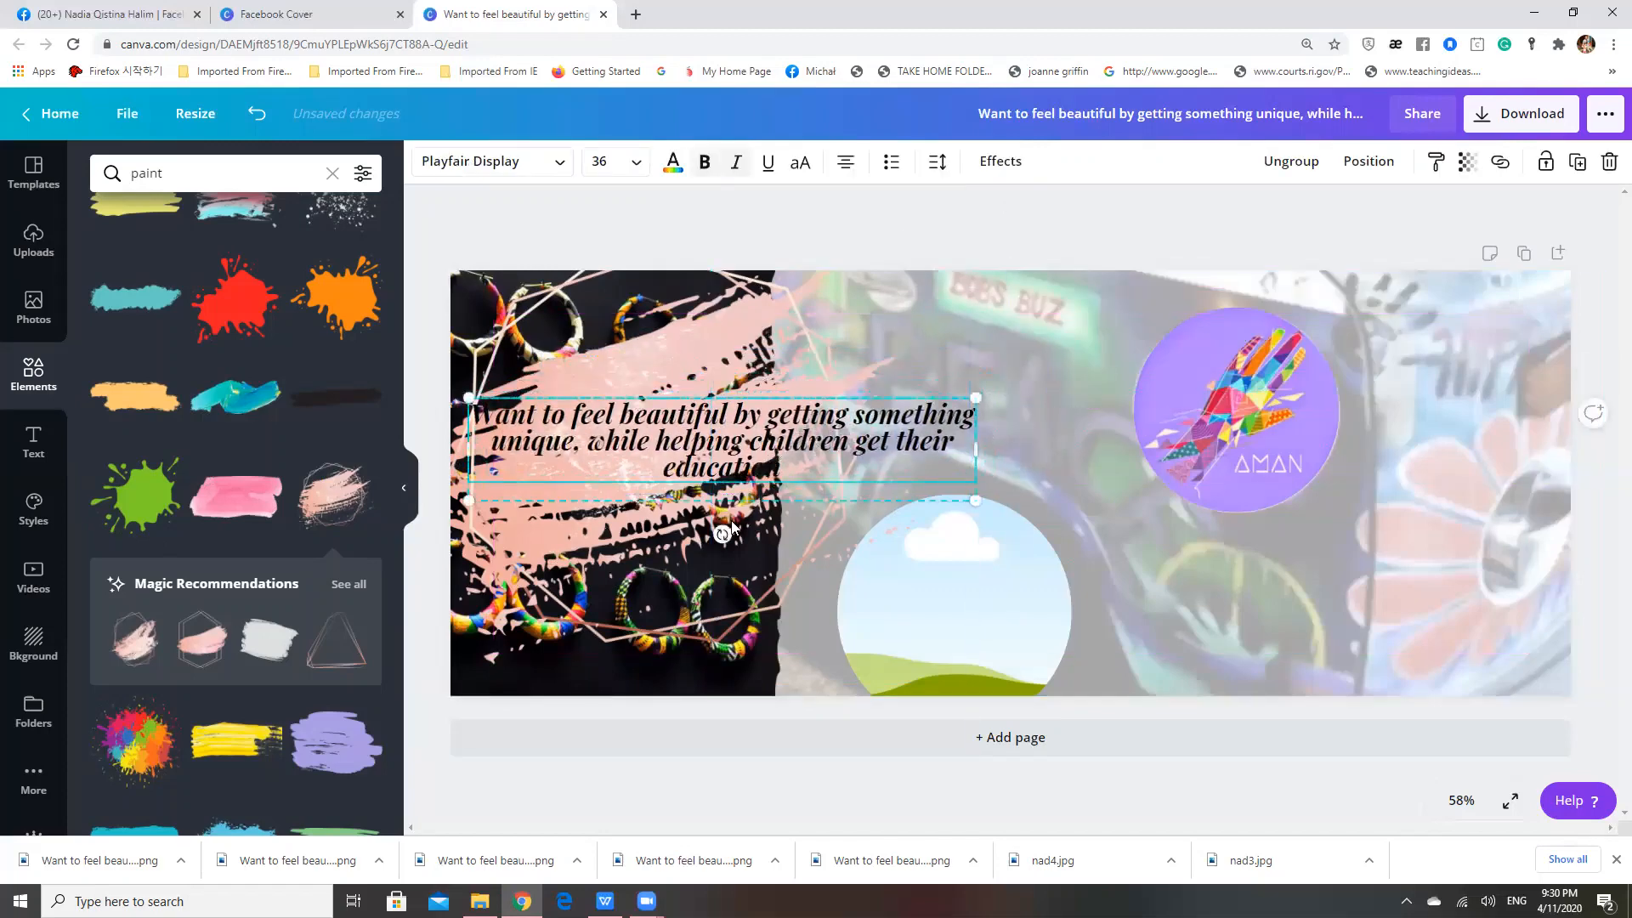
pyautogui.moveTo(720, 535); pyautogui.dragTo(744, 518)
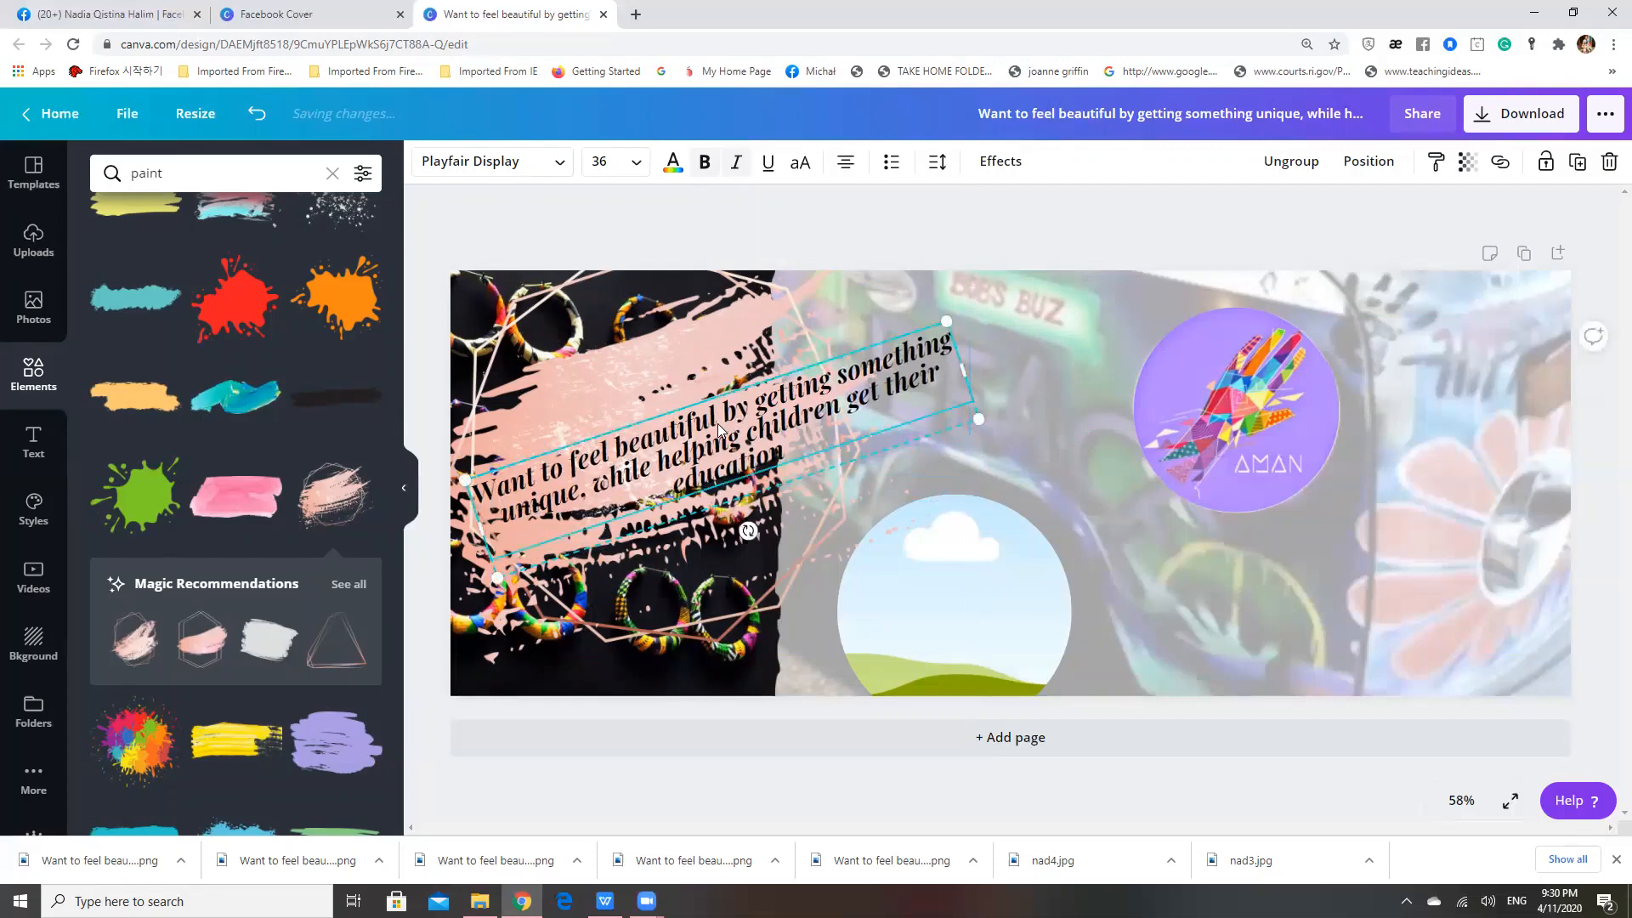
pyautogui.moveTo(718, 423); pyautogui.dragTo(783, 377)
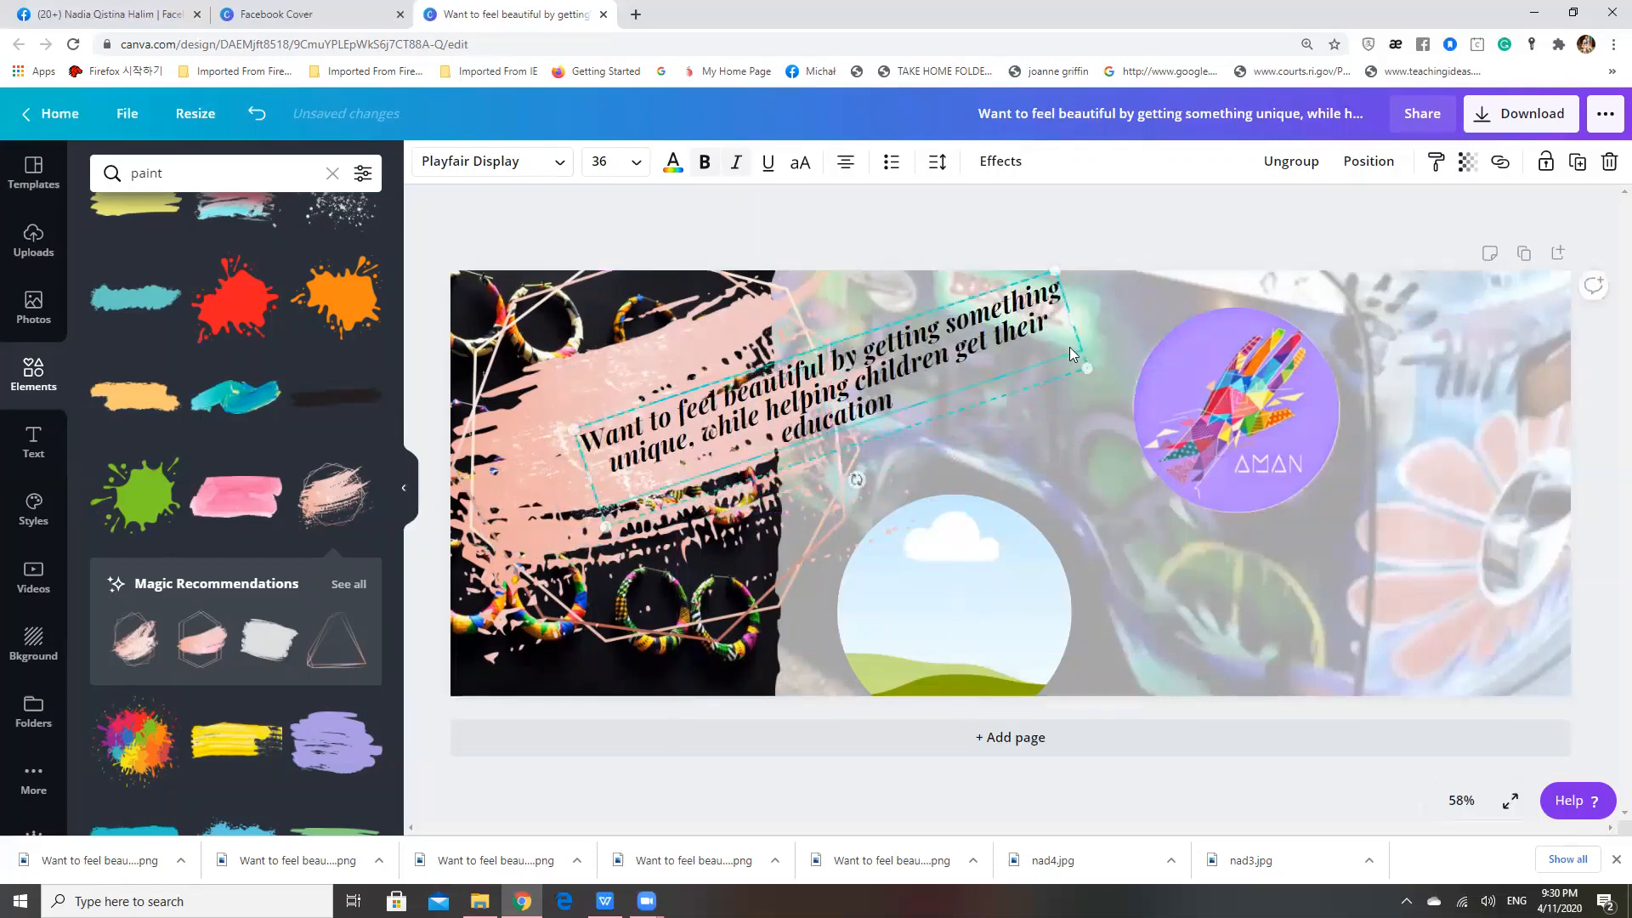
# Delete the large brush stroke and place the recommended pink stroke with a double hexagon outline over the earrings photo instead
pyautogui.click(552, 393)
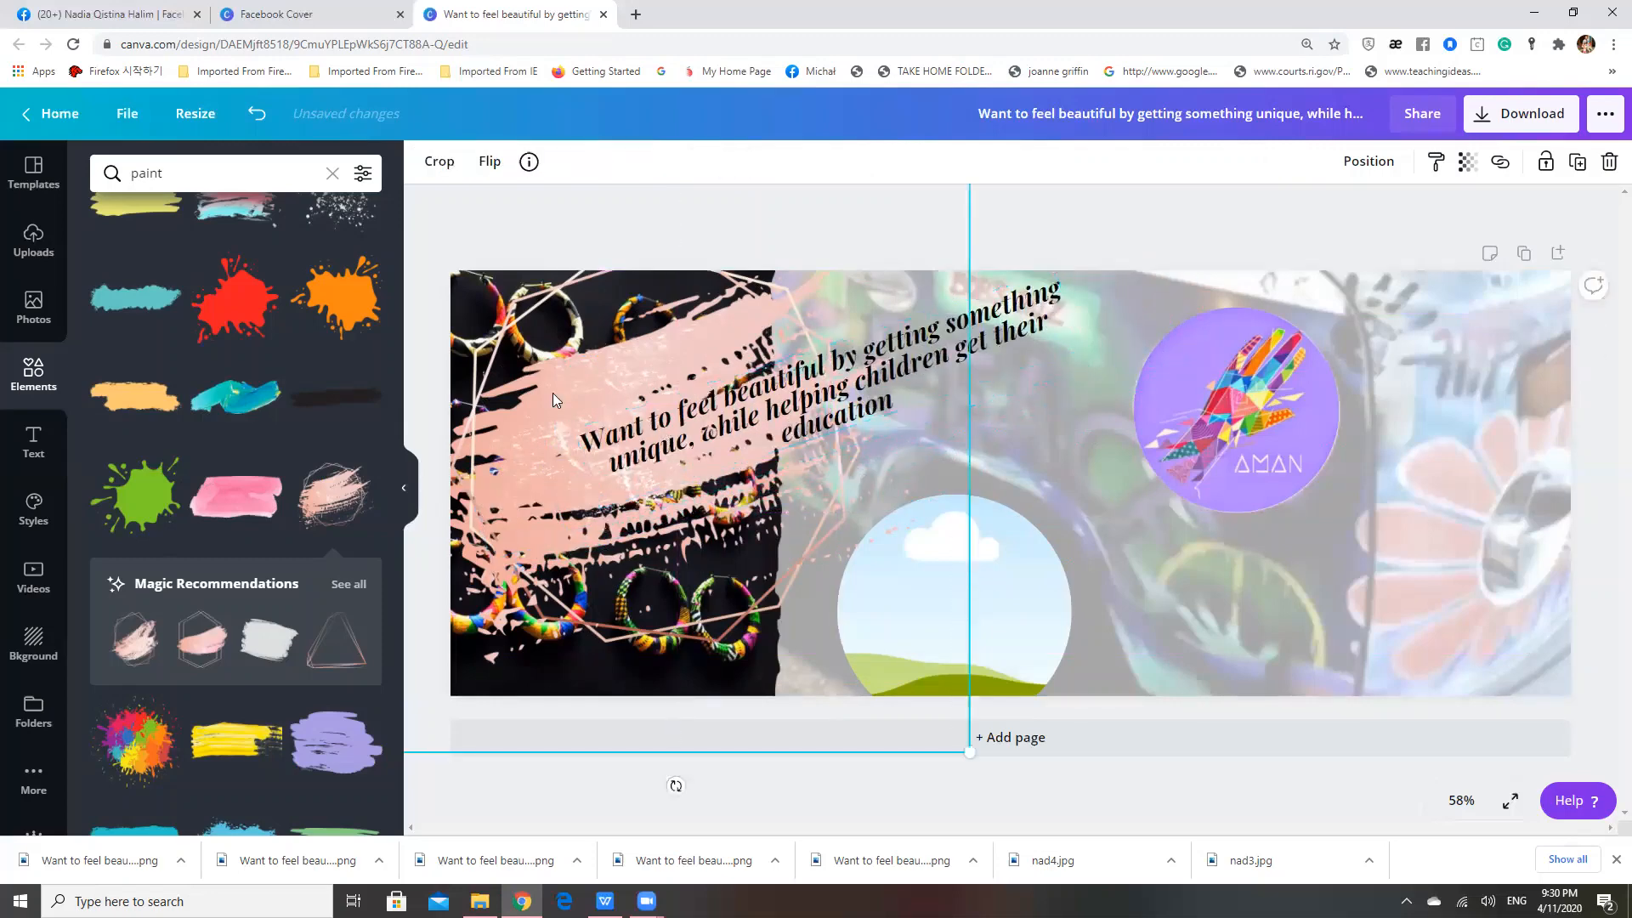
pyautogui.press('Delete')
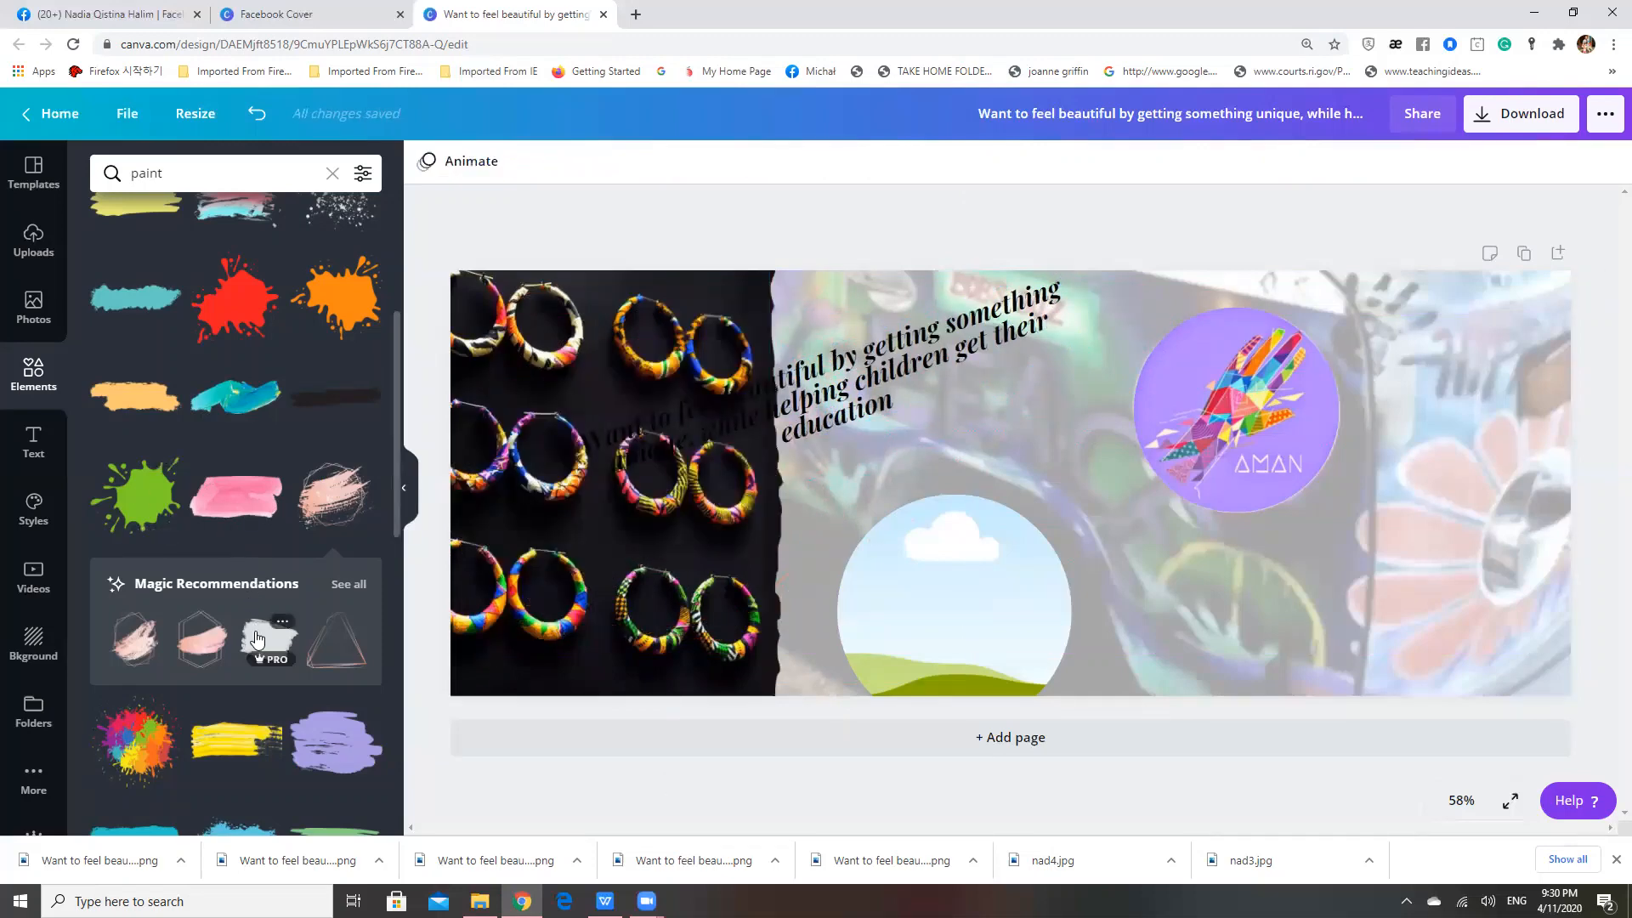
pyautogui.click(153, 648)
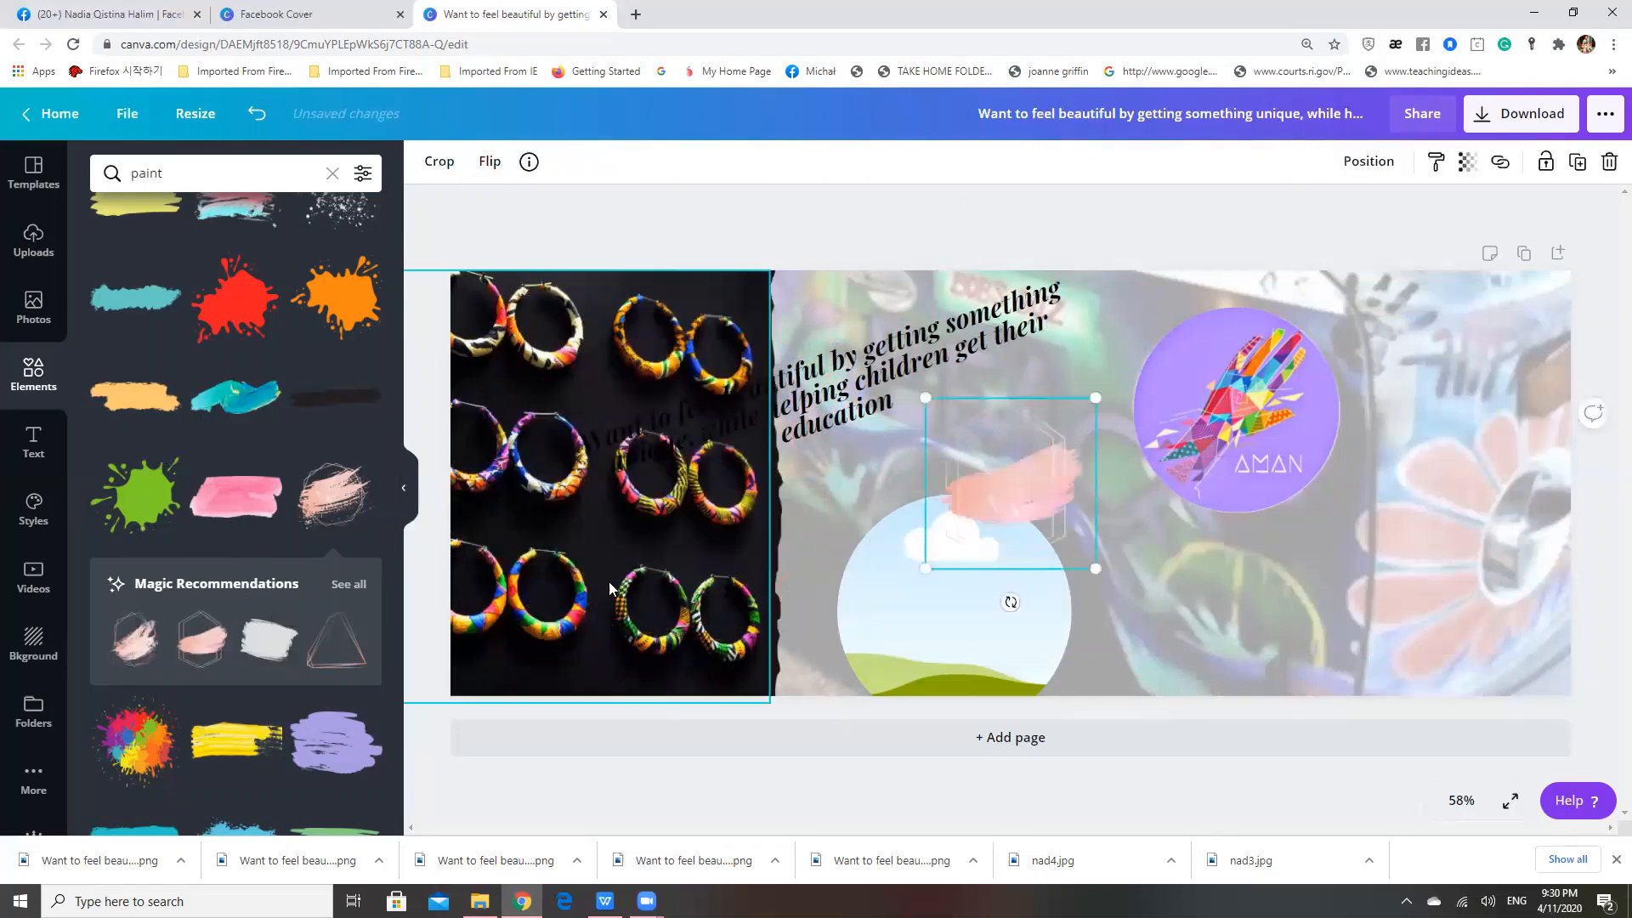
pyautogui.moveTo(978, 512)
pyautogui.mouseDown()
pyautogui.moveTo(685, 469)
pyautogui.moveTo(525, 470)
pyautogui.mouseUp()
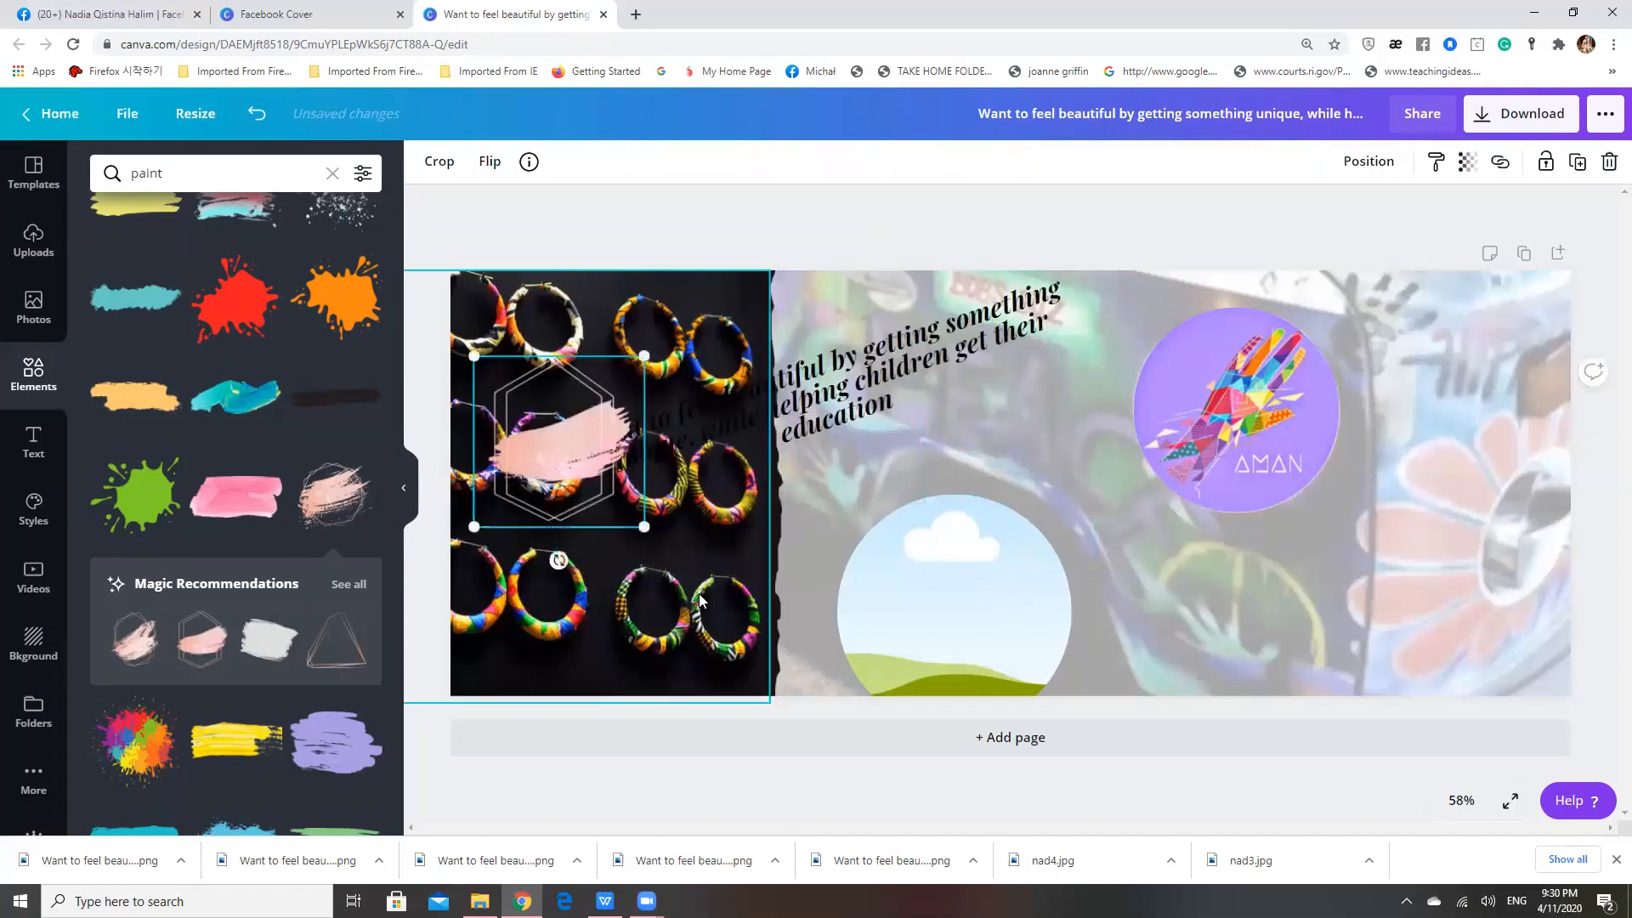
# Enlarge the double-hexagon brush stroke to about the width of the earrings photo and shift it so it overlaps the torn edge
pyautogui.moveTo(644, 526); pyautogui.dragTo(805, 687)
pyautogui.moveTo(474, 354); pyautogui.dragTo(409, 285)
pyautogui.moveTo(634, 572); pyautogui.dragTo(681, 476)
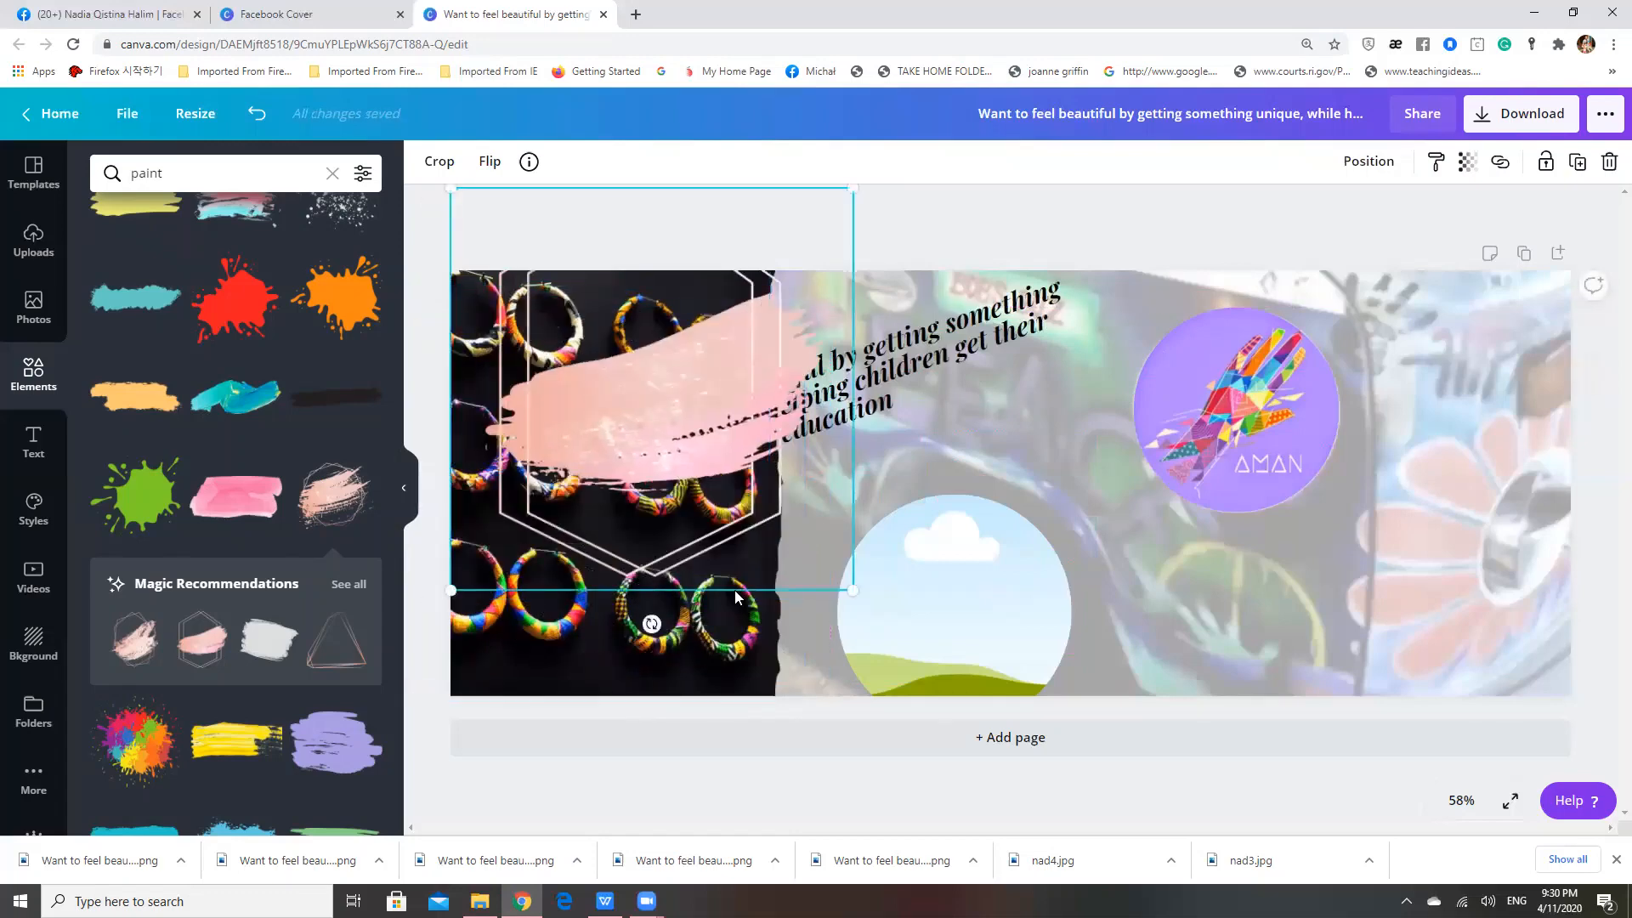
pyautogui.moveTo(672, 404); pyautogui.dragTo(695, 430)
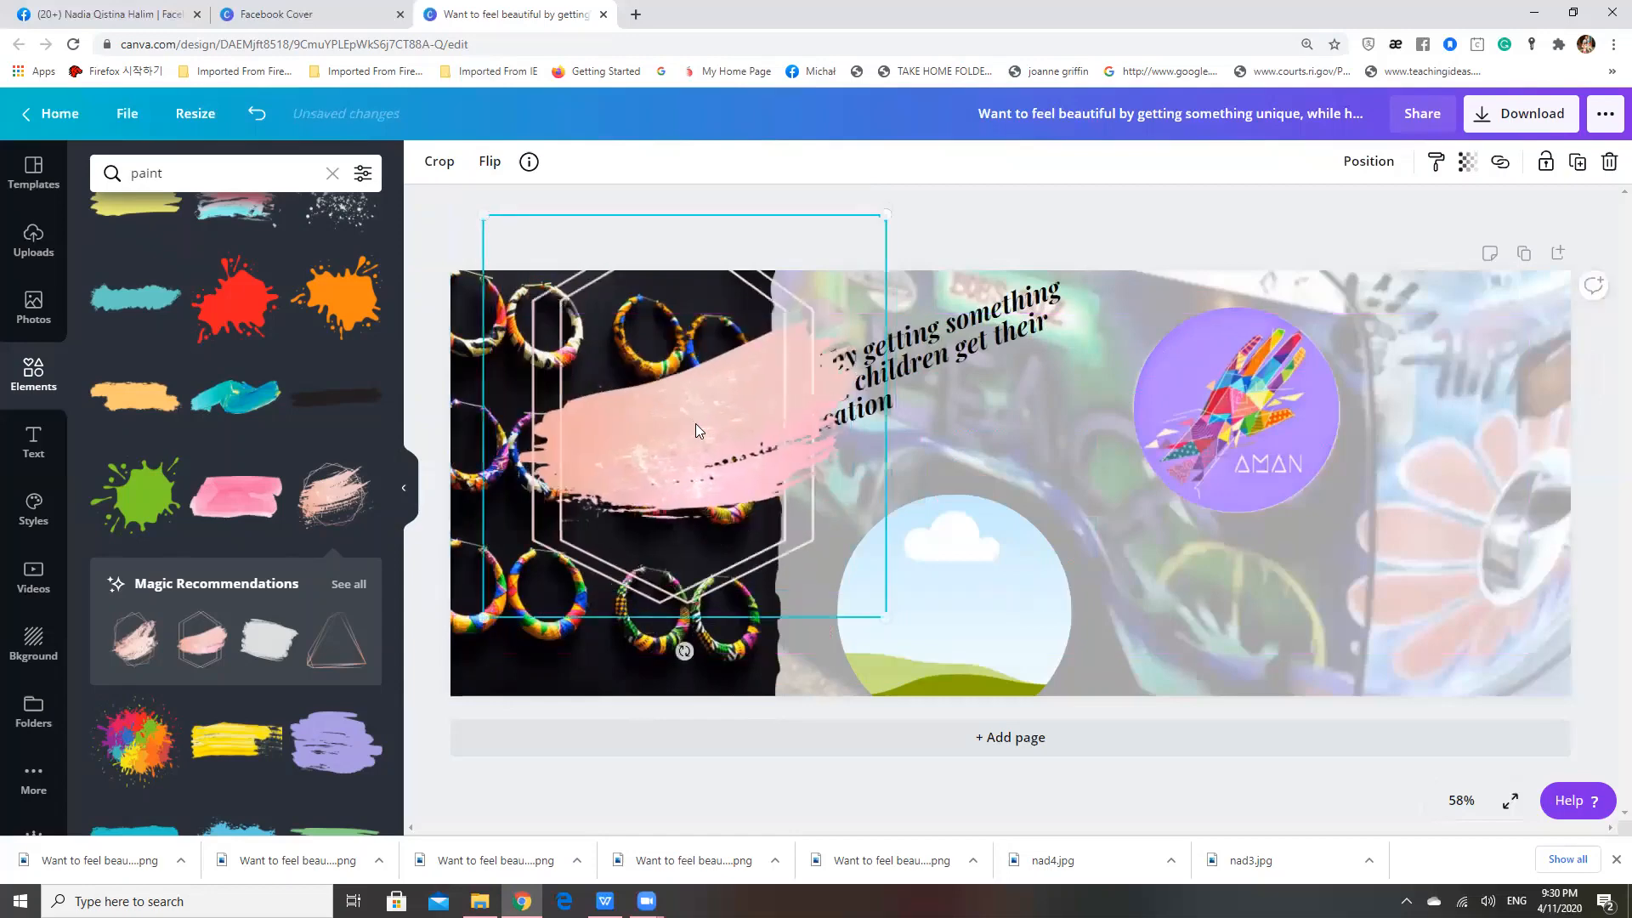
# Crop the brush stroke graphic from below to cut off the lower part of the hexagon outline, just beneath the paint
pyautogui.click(439, 161)
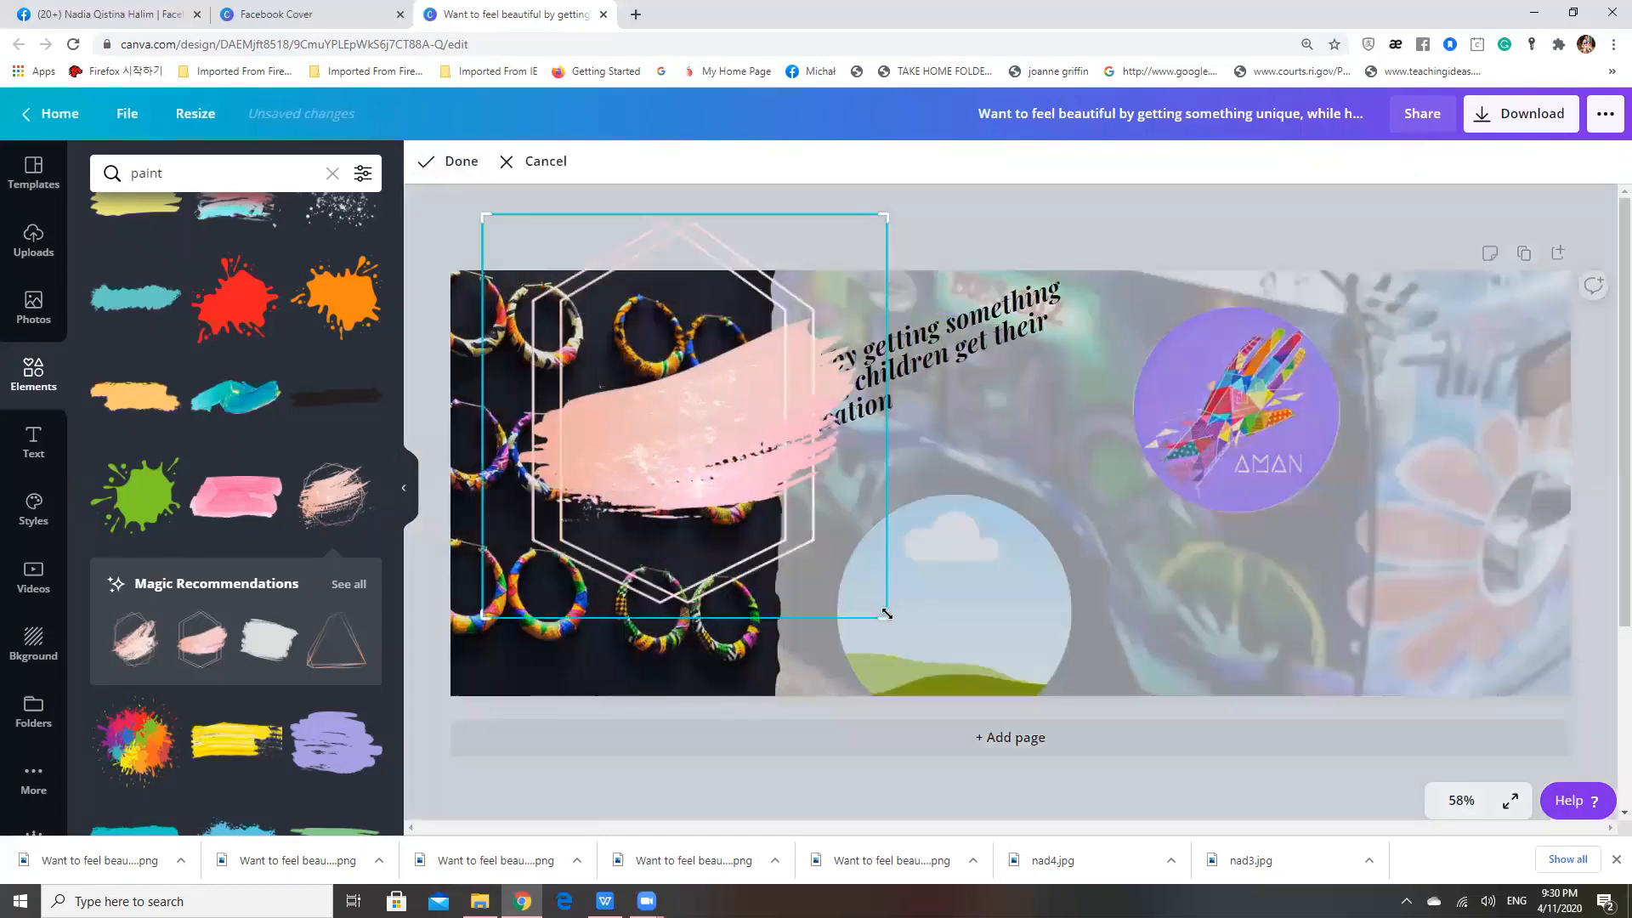
pyautogui.moveTo(886, 617); pyautogui.dragTo(885, 515)
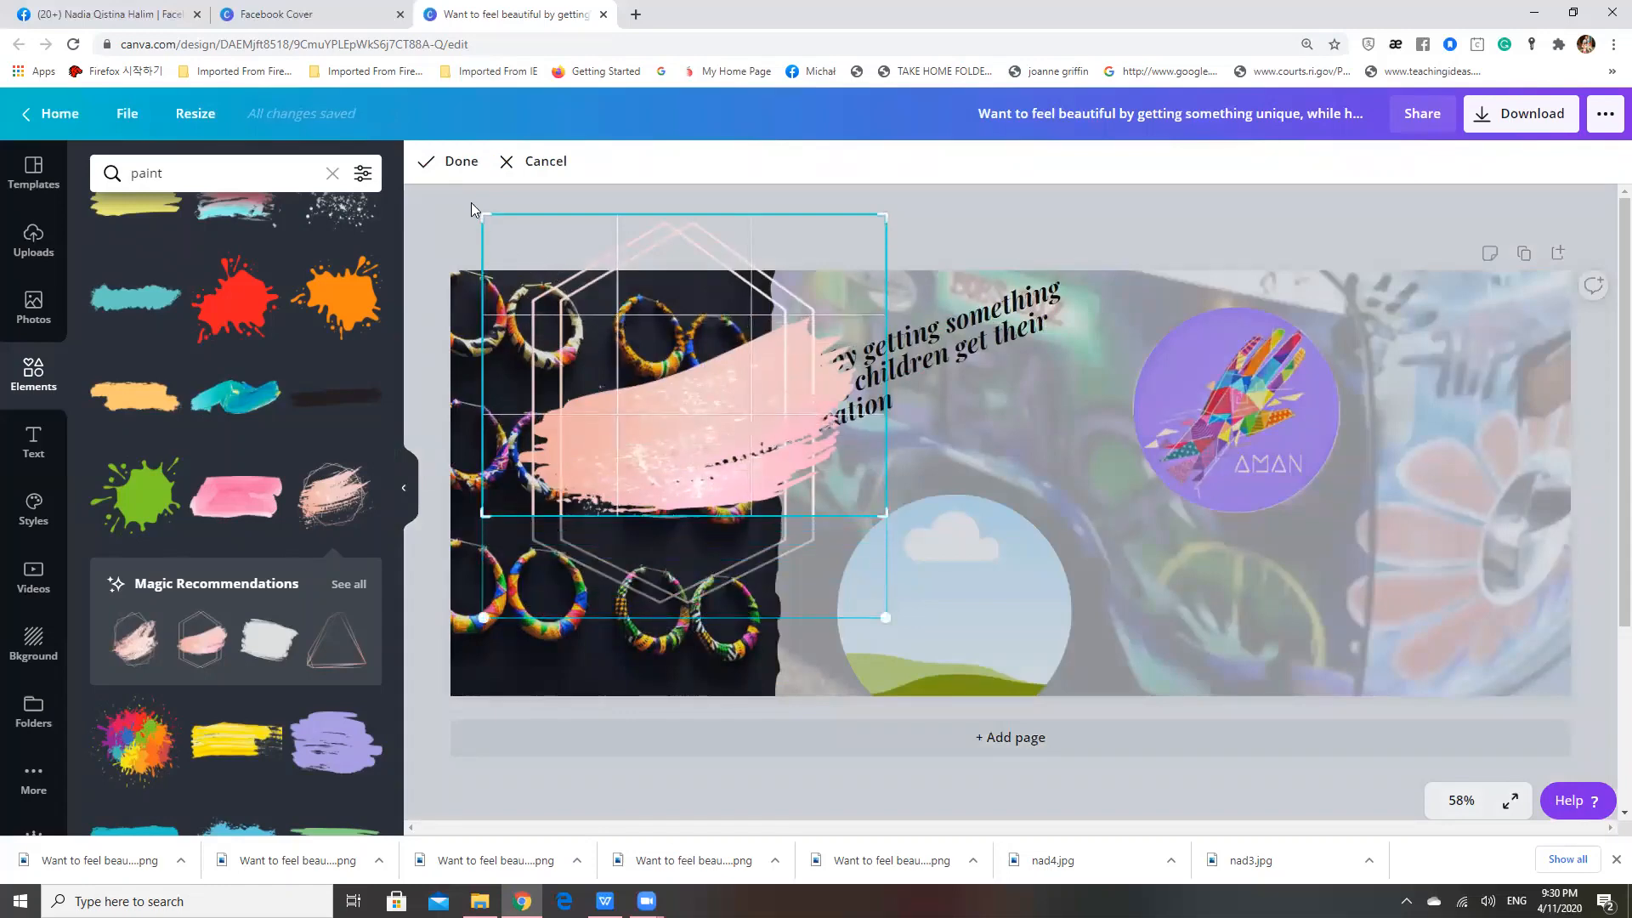
pyautogui.click(453, 163)
# Enlarge the cropped brush stroke and position it across the middle of the earrings photo, reaching past the torn edge
pyautogui.moveTo(650, 522); pyautogui.dragTo(617, 512)
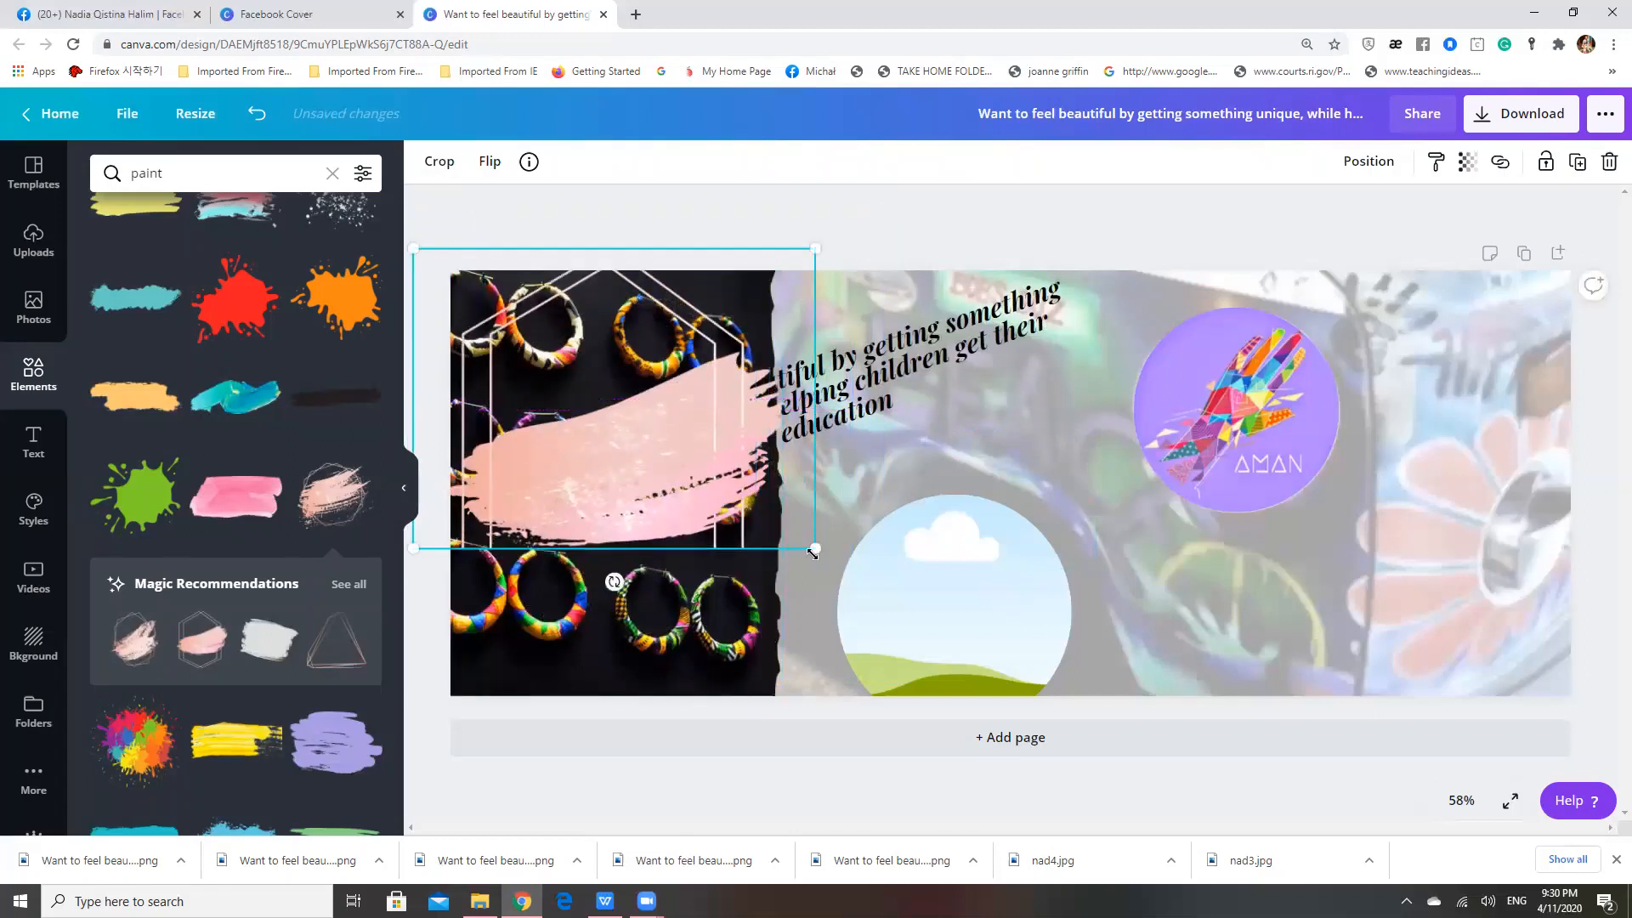
pyautogui.moveTo(821, 551); pyautogui.dragTo(933, 604)
pyautogui.moveTo(728, 488); pyautogui.dragTo(715, 459)
# Bring the tilted slogan text forward so it lies in front of the pink brush stroke
pyautogui.click(784, 405)
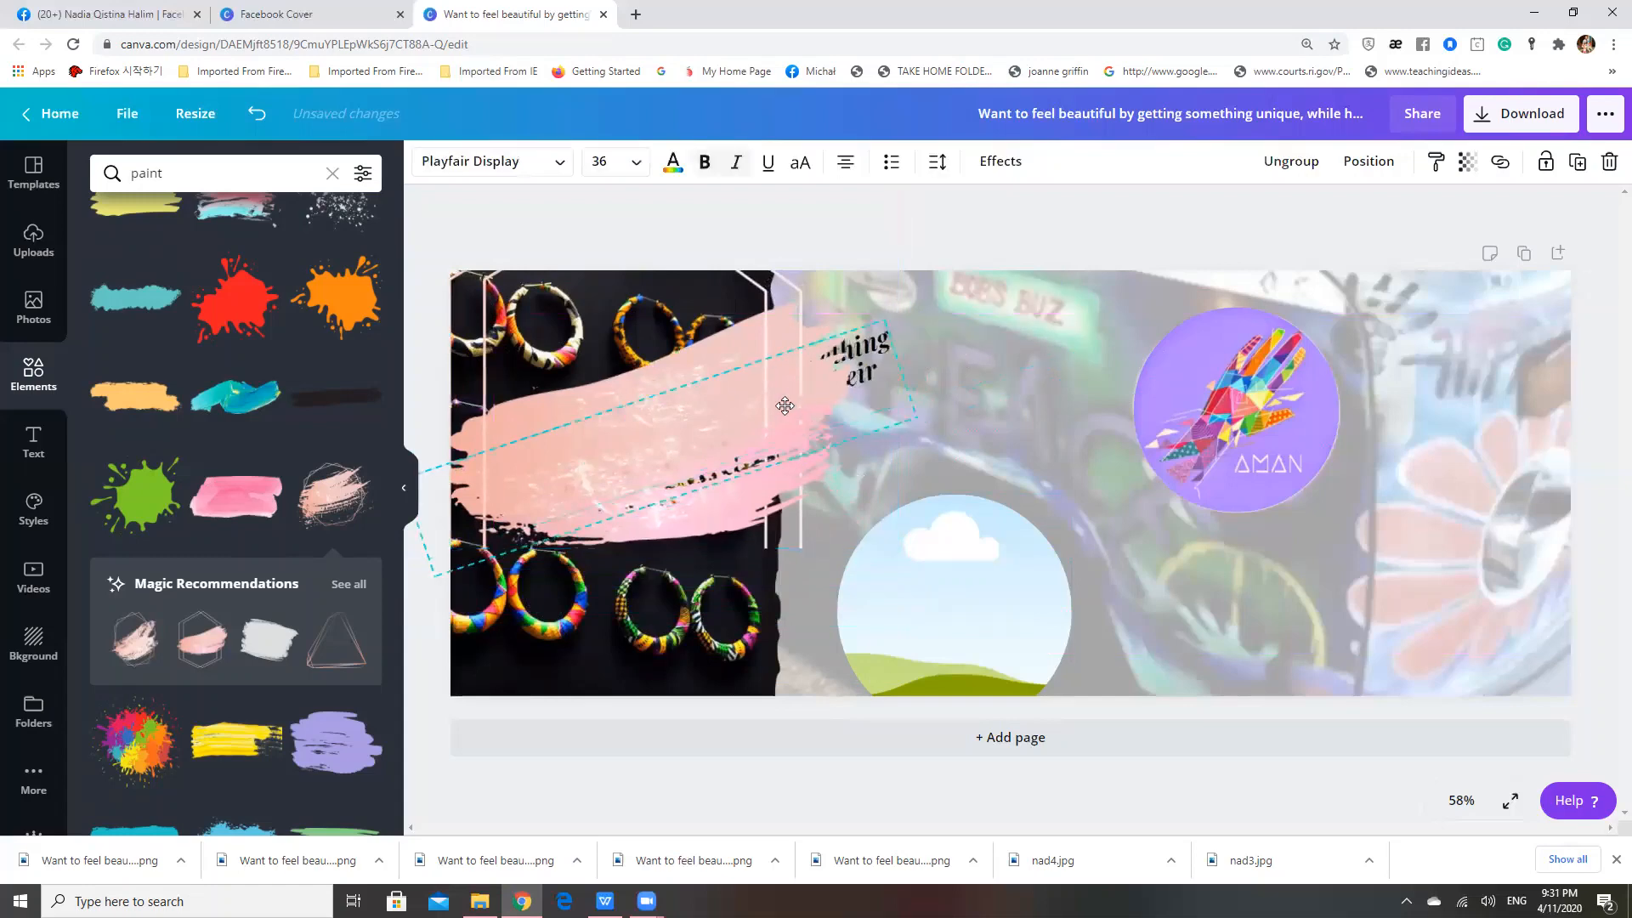
pyautogui.click(1366, 167)
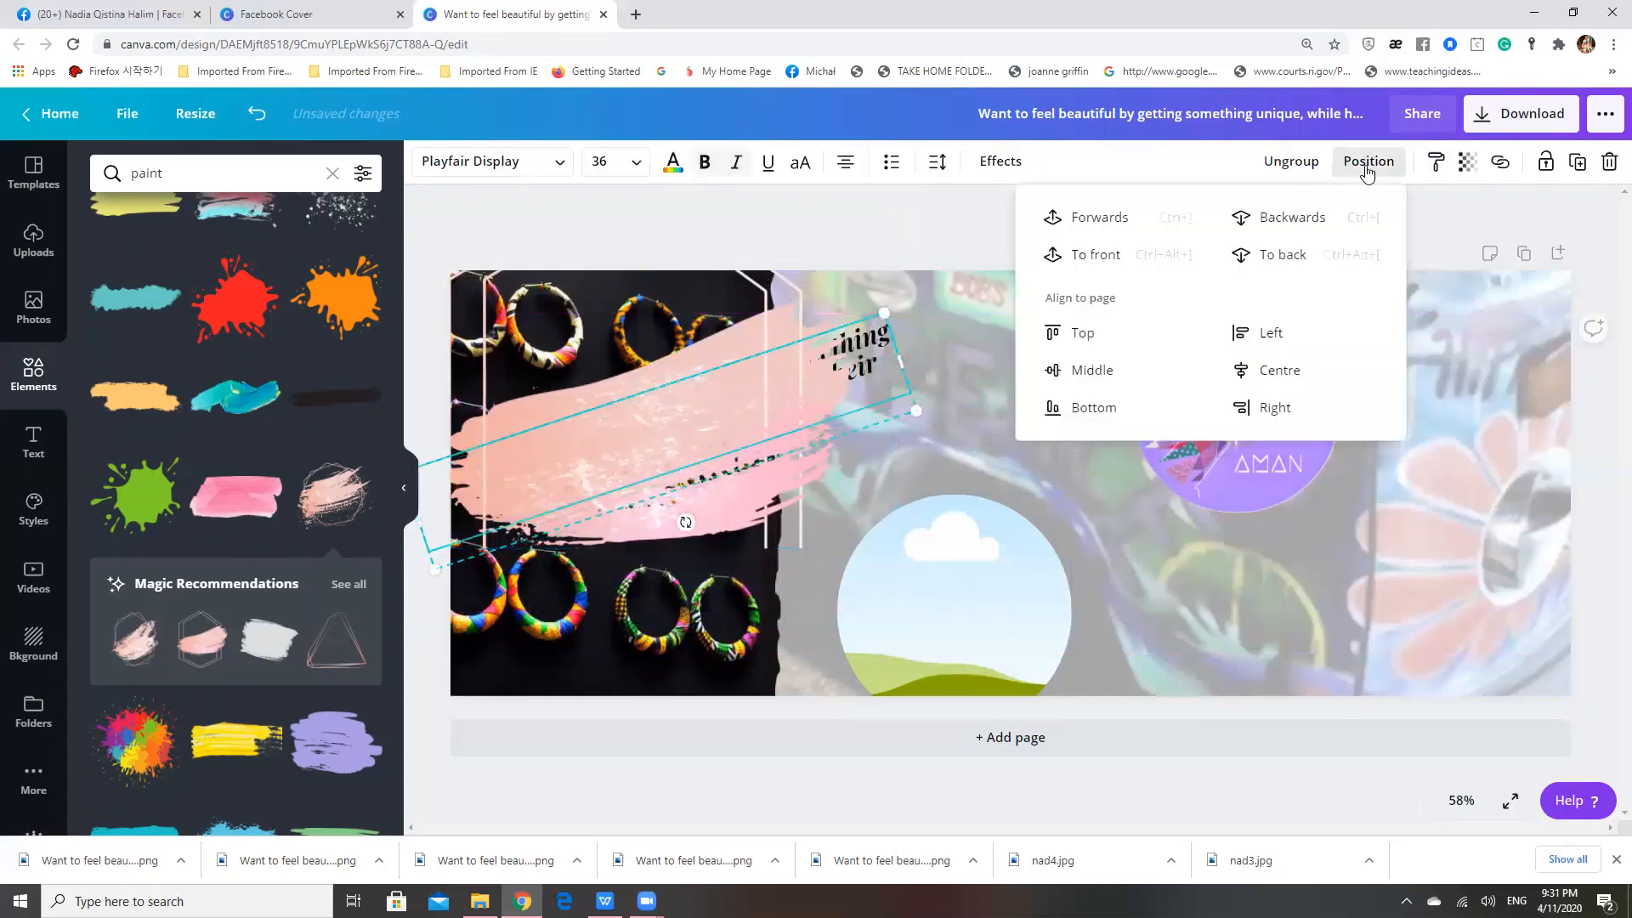
pyautogui.click(1100, 223)
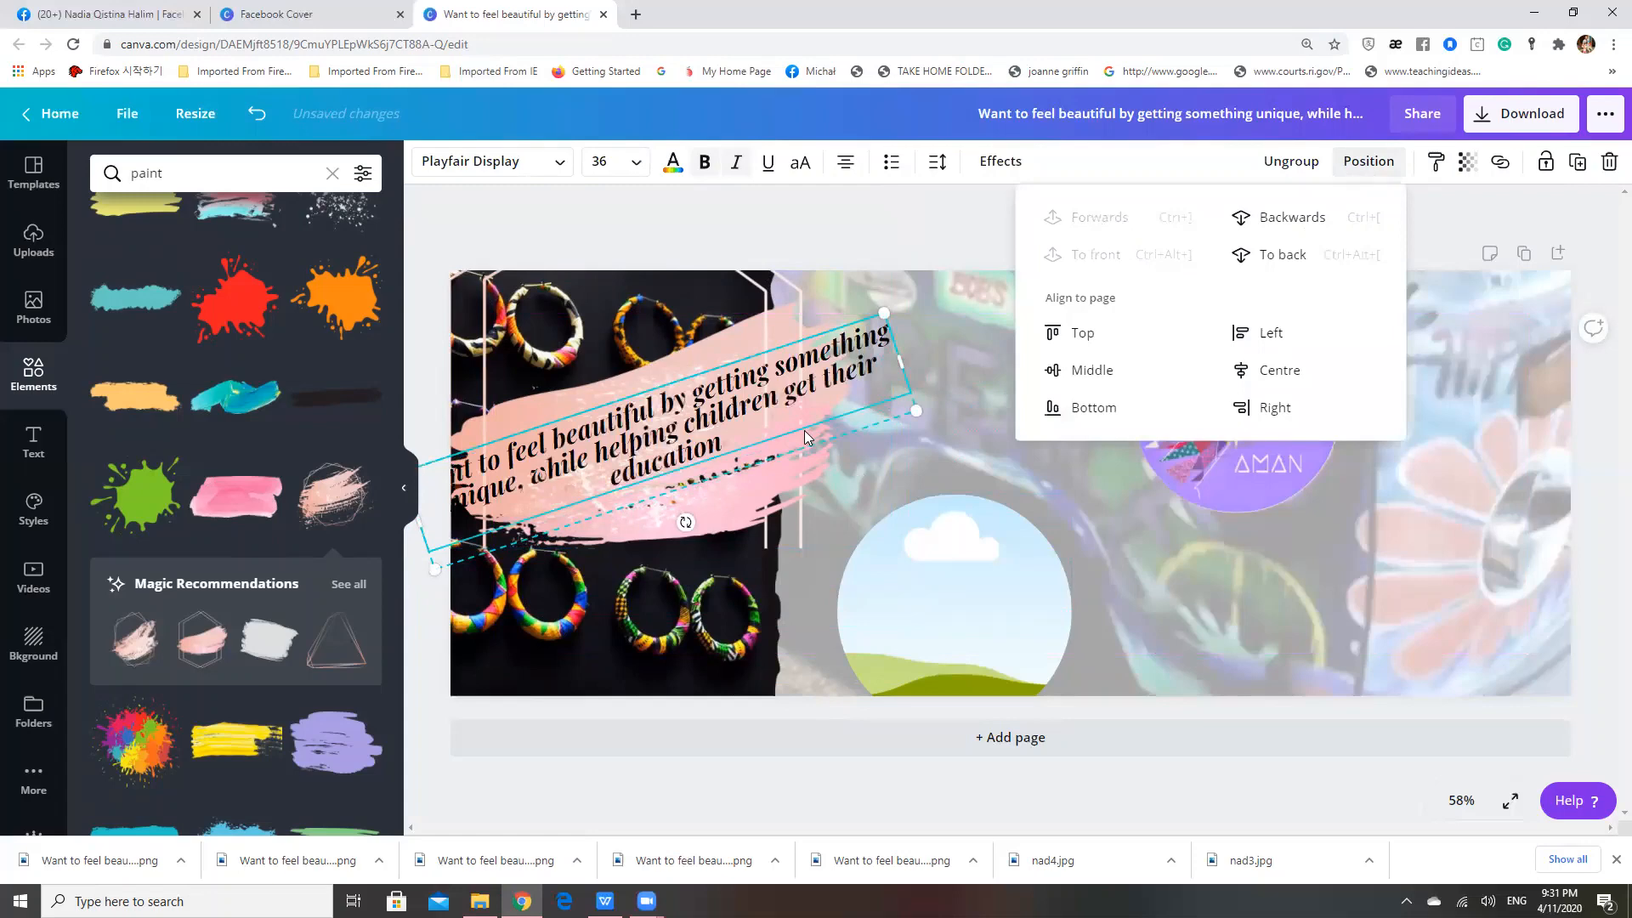
# Enlarge the pink brush stroke so it extends further past the torn edge behind the slogan
pyautogui.click(786, 464)
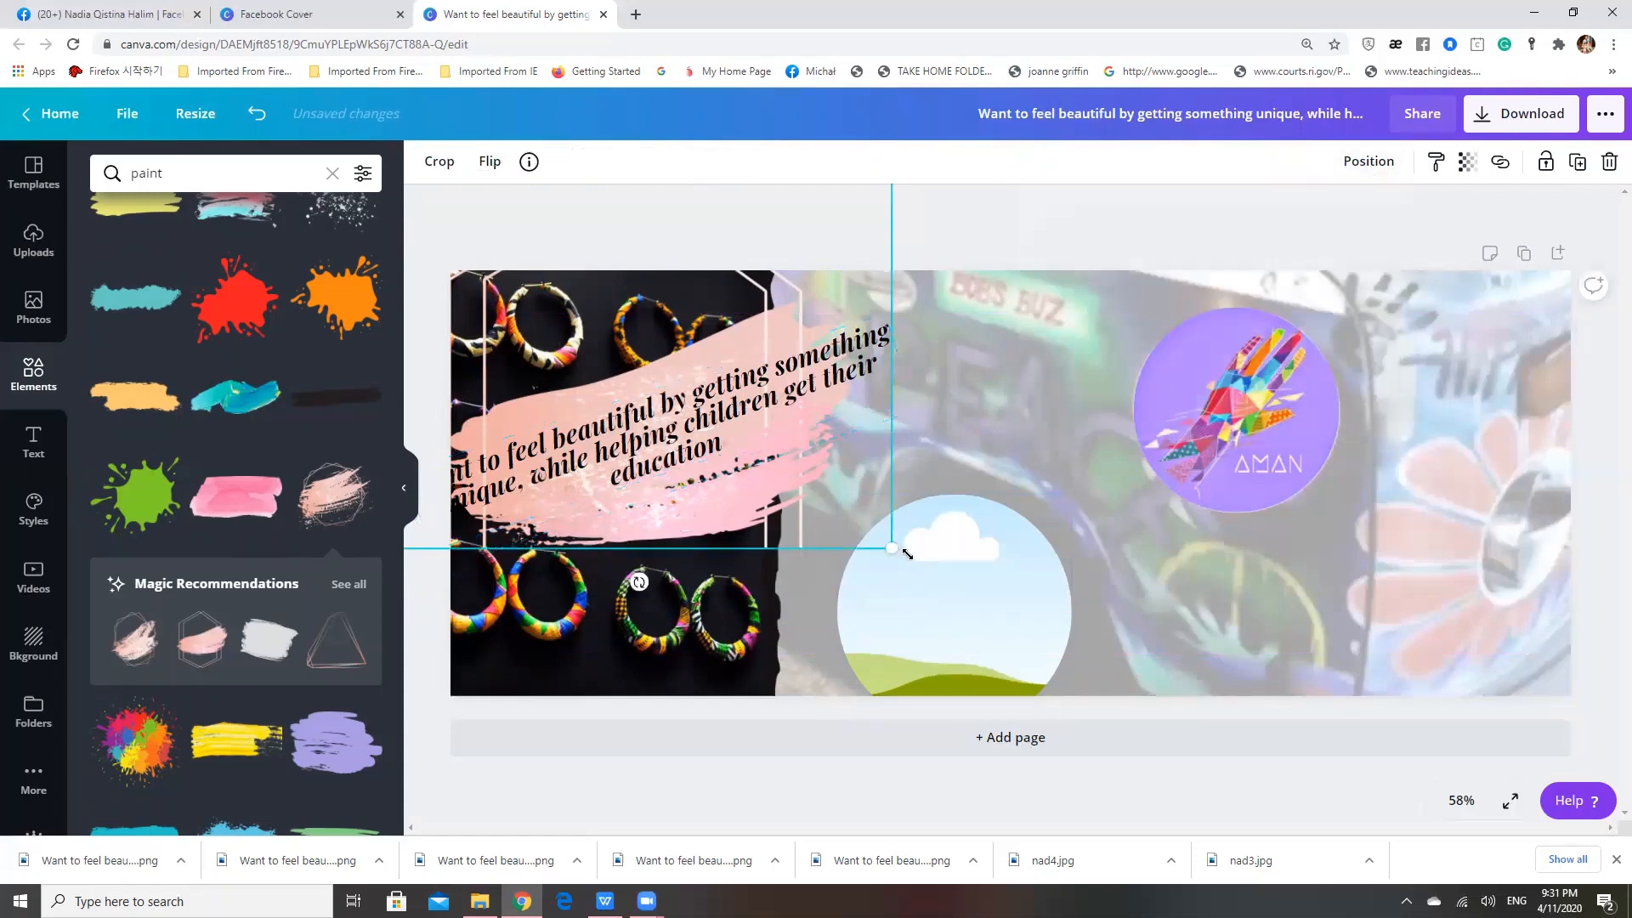
pyautogui.moveTo(907, 554); pyautogui.dragTo(917, 559)
pyautogui.click(742, 427)
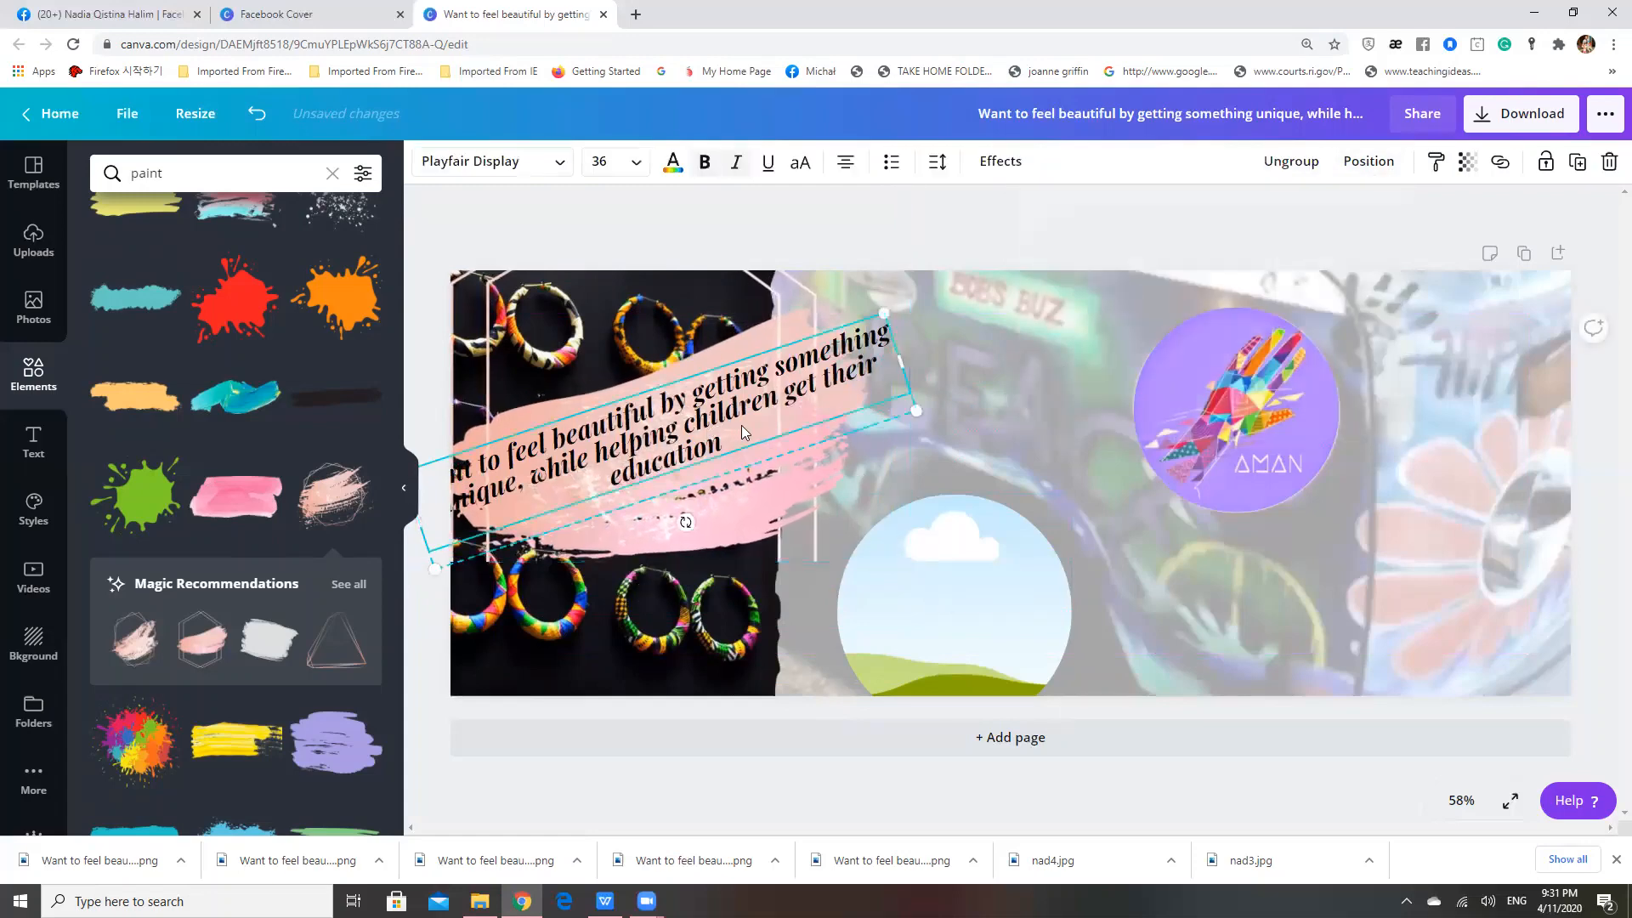
pyautogui.click(838, 517)
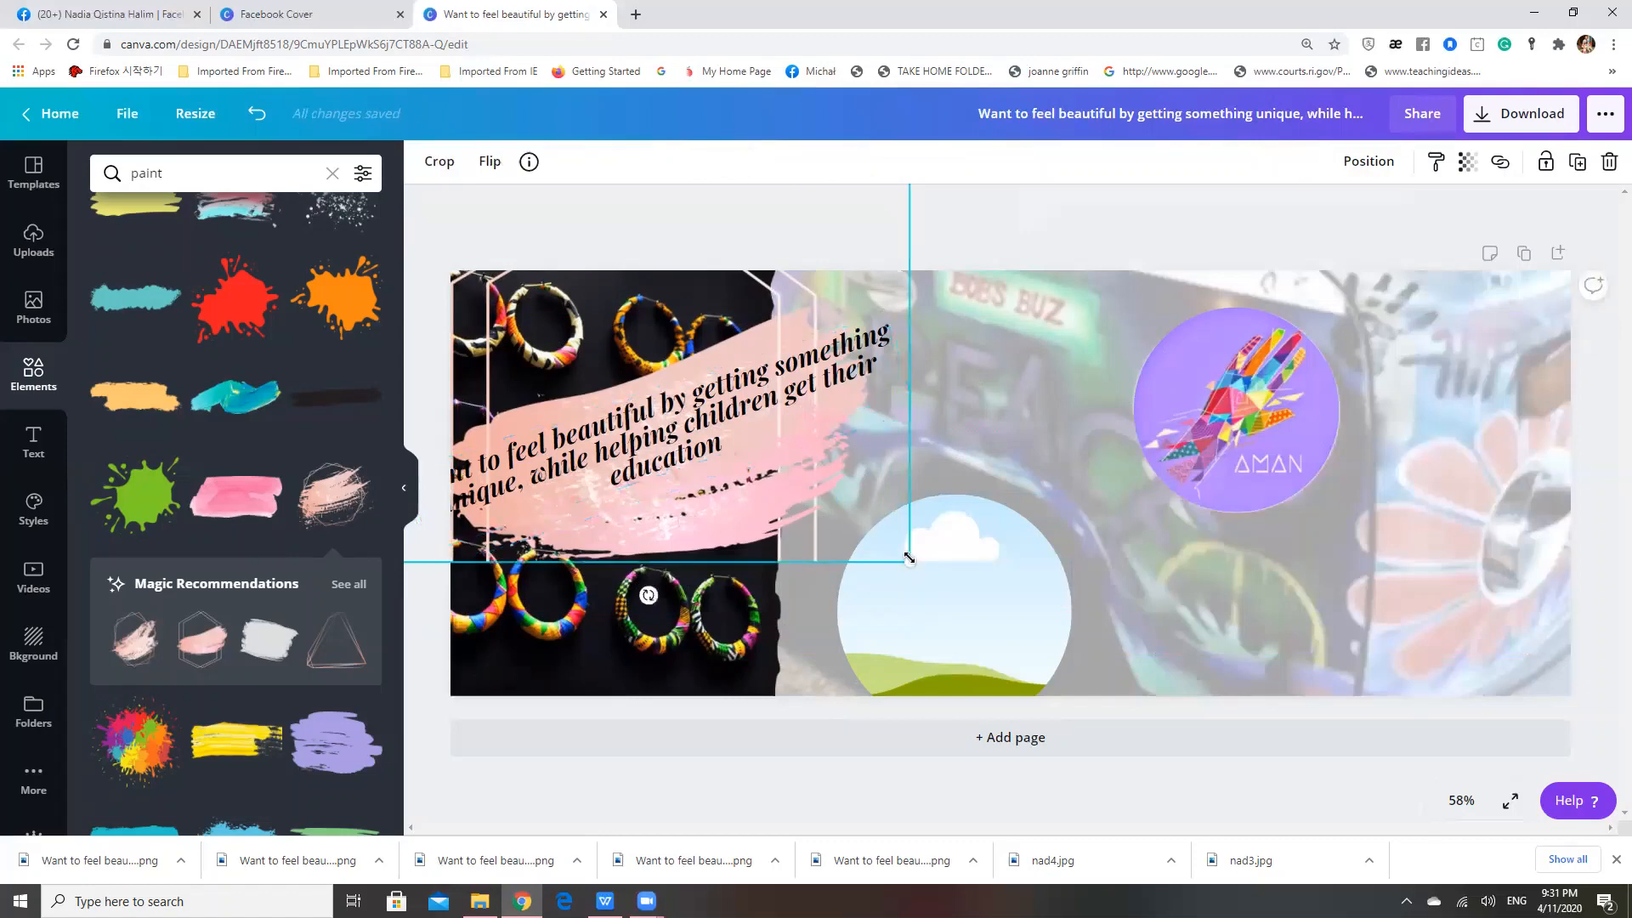
pyautogui.moveTo(909, 558); pyautogui.dragTo(955, 594)
# Narrow the slogan's text box so it wraps onto four lines and centre it on the brush stroke
pyautogui.moveTo(745, 439)
pyautogui.mouseDown()
pyautogui.moveTo(749, 406)
pyautogui.moveTo(768, 477)
pyautogui.moveTo(694, 358)
pyautogui.mouseUp()
pyautogui.moveTo(694, 423)
pyautogui.mouseDown()
pyautogui.moveTo(690, 396)
pyautogui.moveTo(705, 420)
pyautogui.mouseUp()
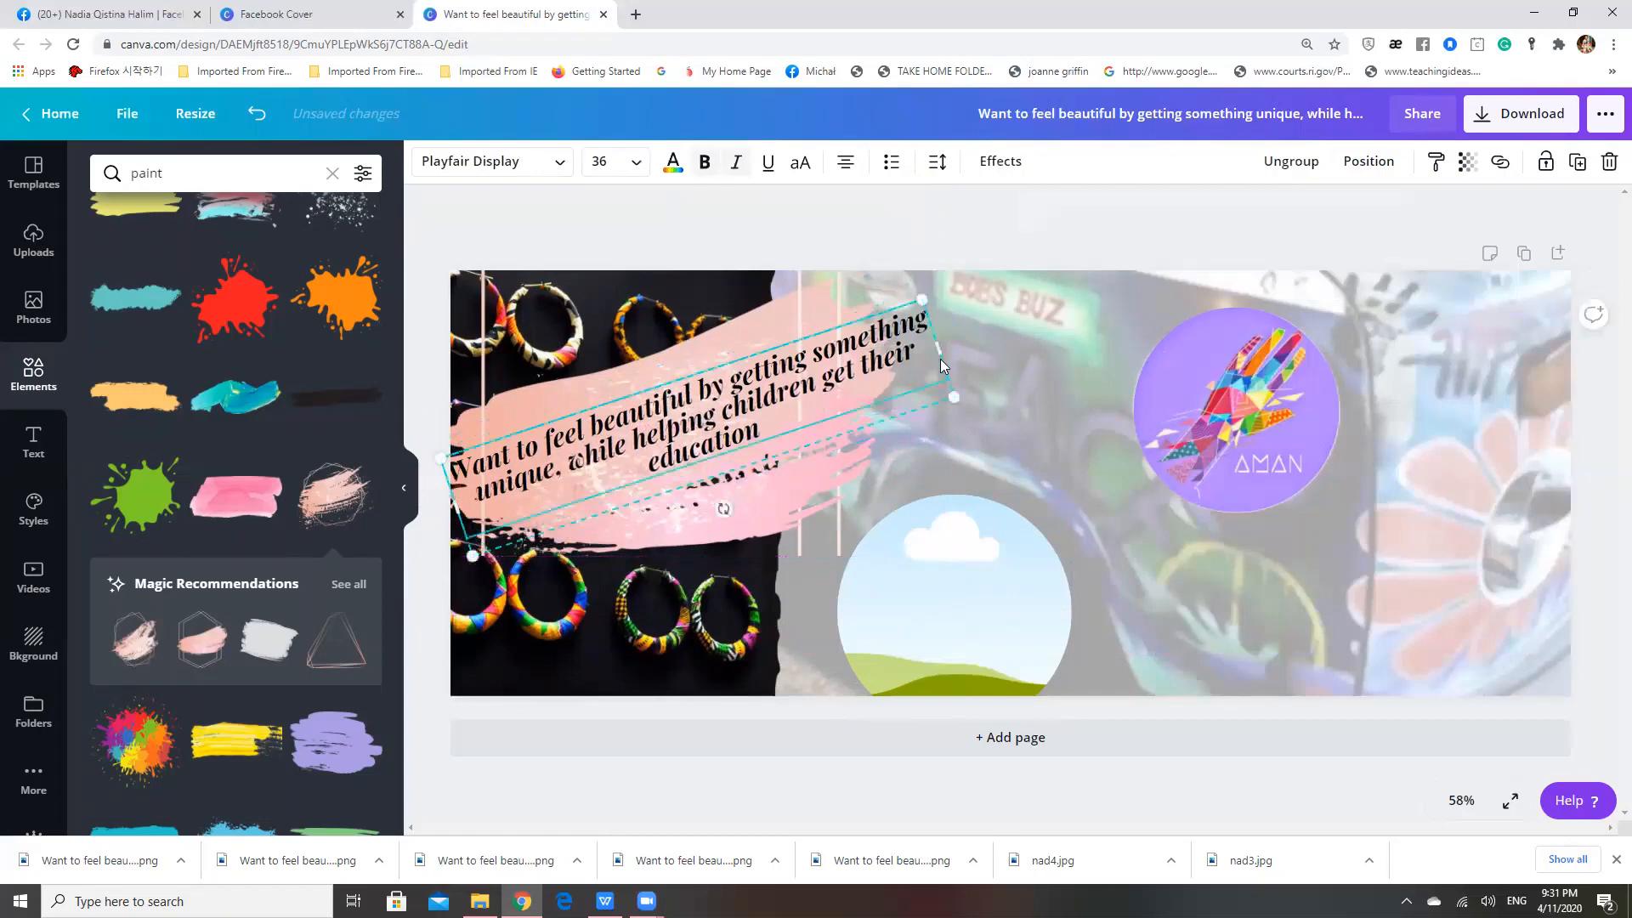
pyautogui.moveTo(929, 354); pyautogui.dragTo(808, 397)
pyautogui.moveTo(702, 415); pyautogui.dragTo(728, 403)
pyautogui.click(986, 347)
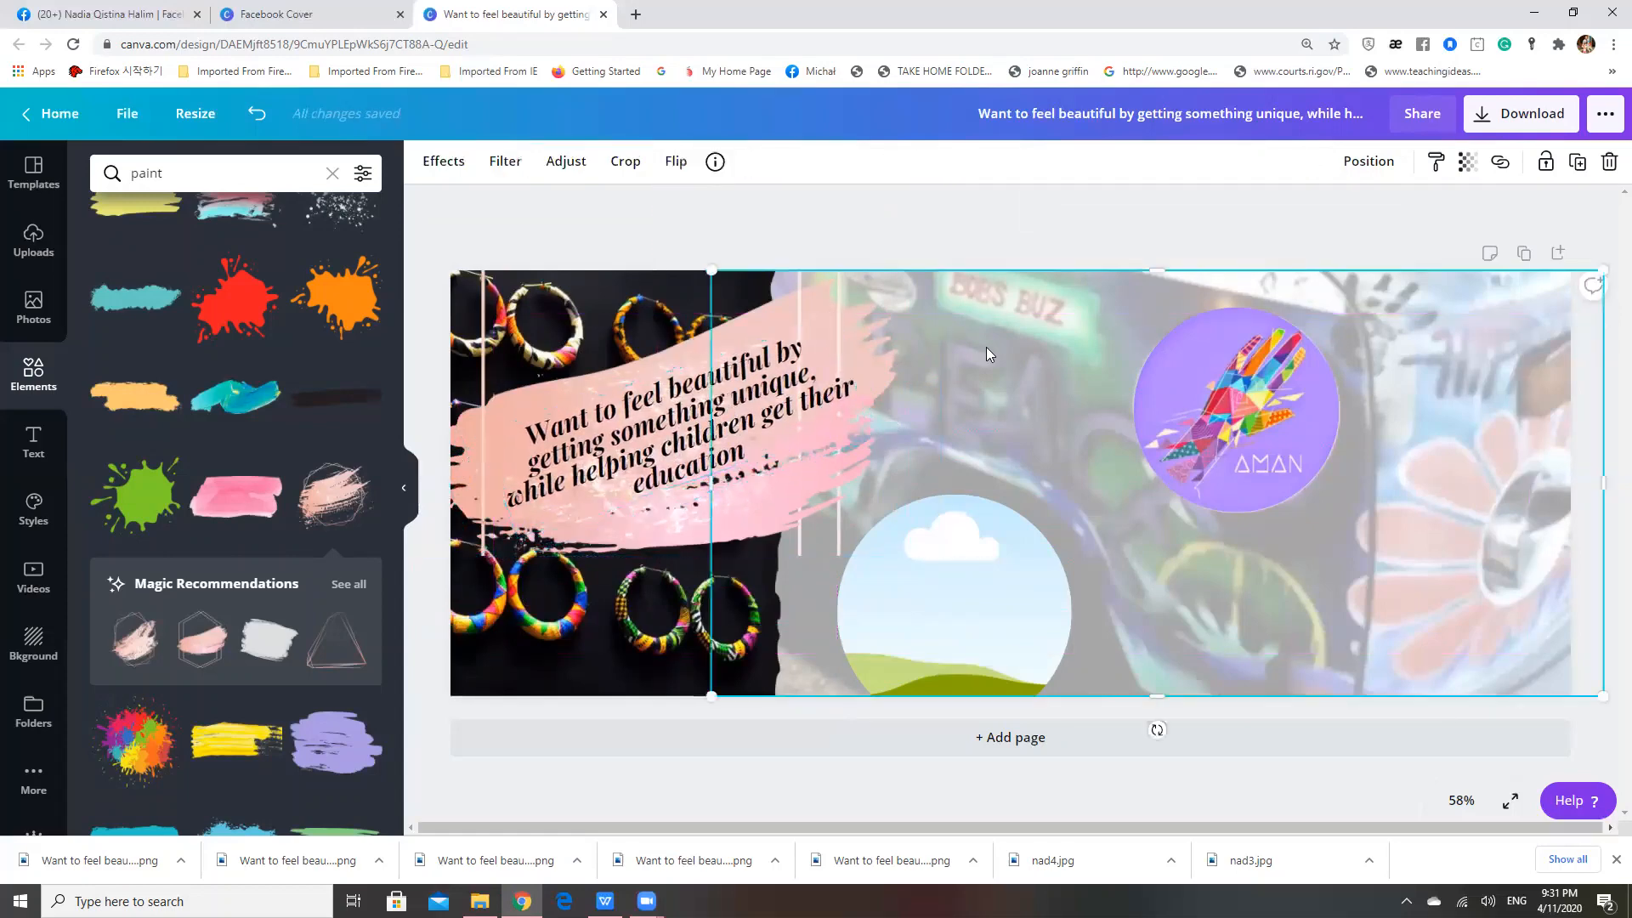
# Shrink the brush stroke slightly and nudge the slogan up and left to sit within the paint
pyautogui.click(900, 228)
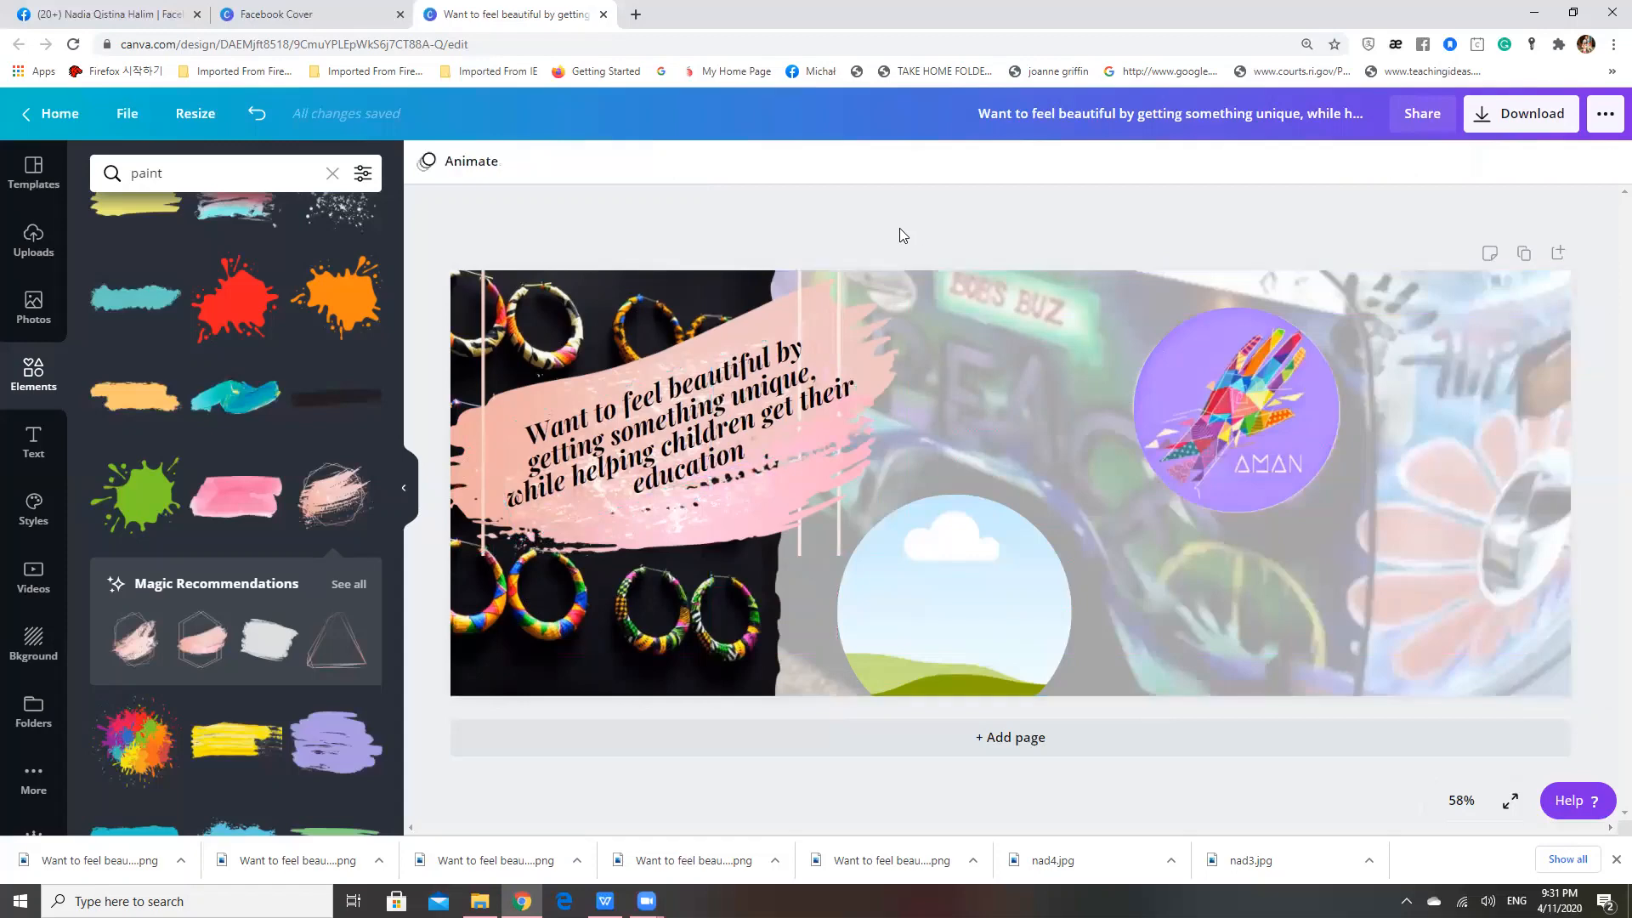
pyautogui.click(843, 300)
pyautogui.moveTo(941, 563); pyautogui.dragTo(828, 528)
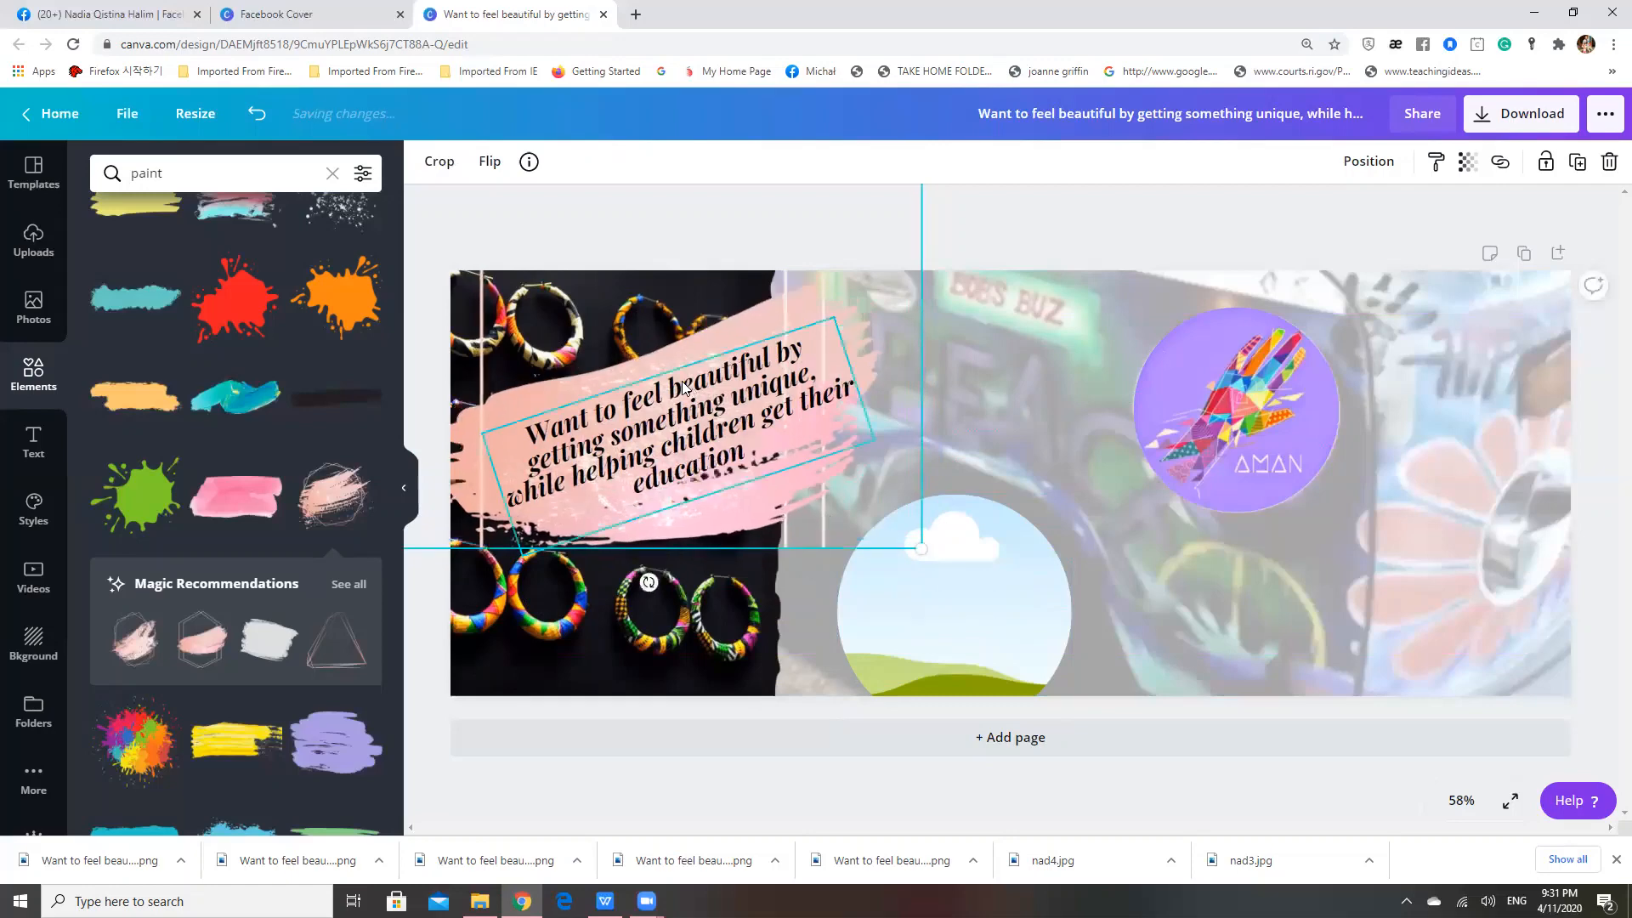
pyautogui.moveTo(643, 418); pyautogui.dragTo(633, 408)
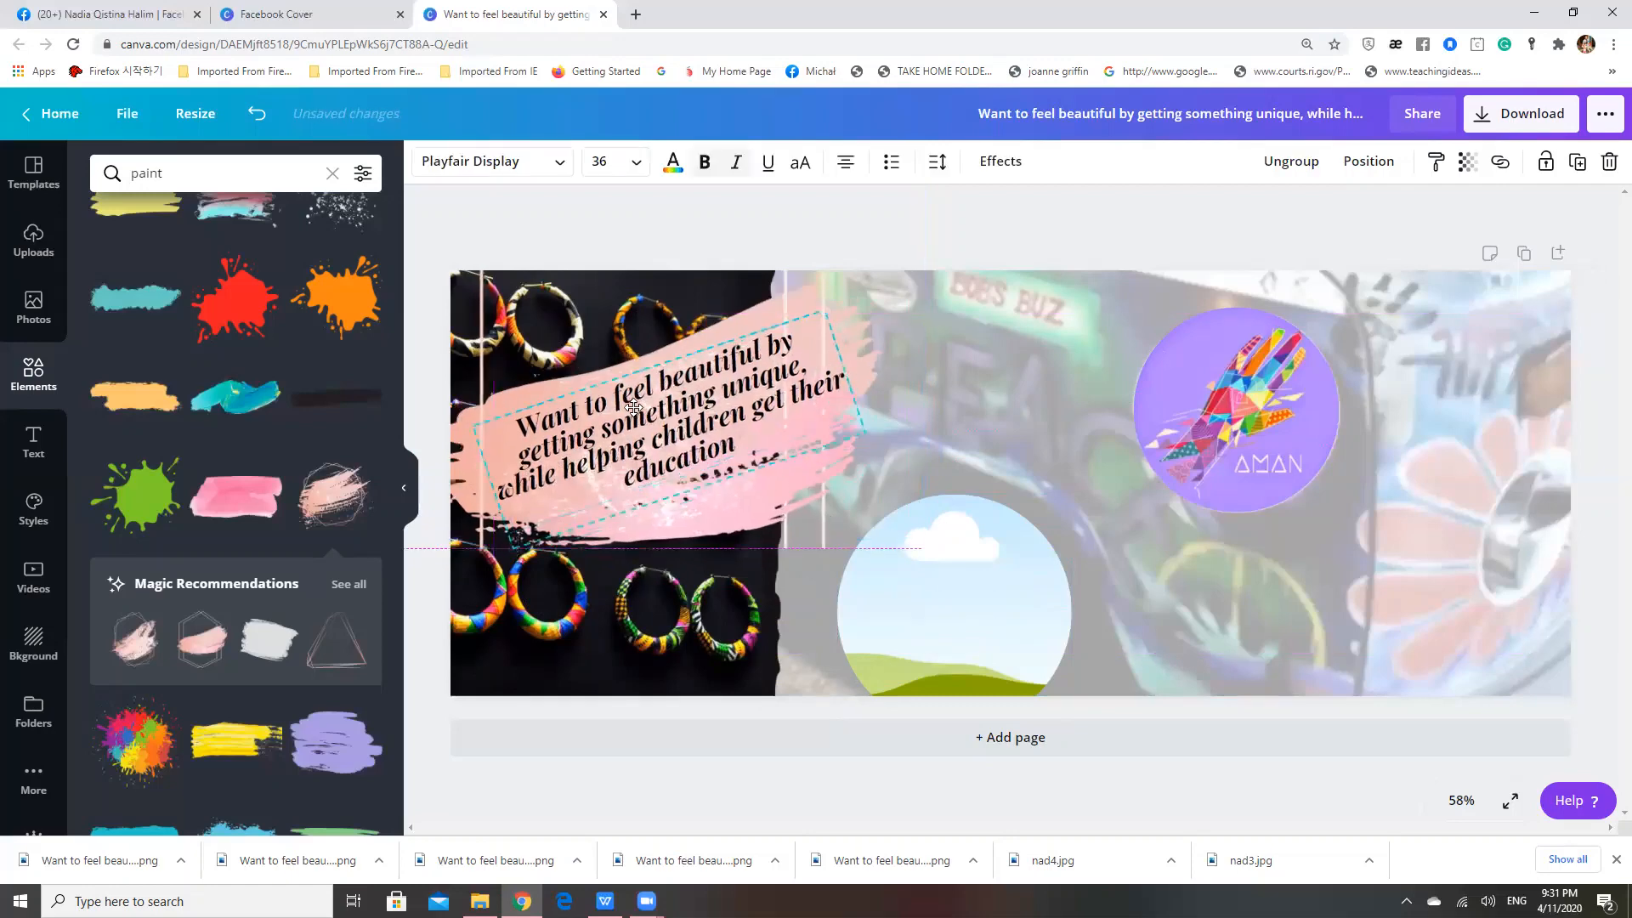
pyautogui.click(973, 244)
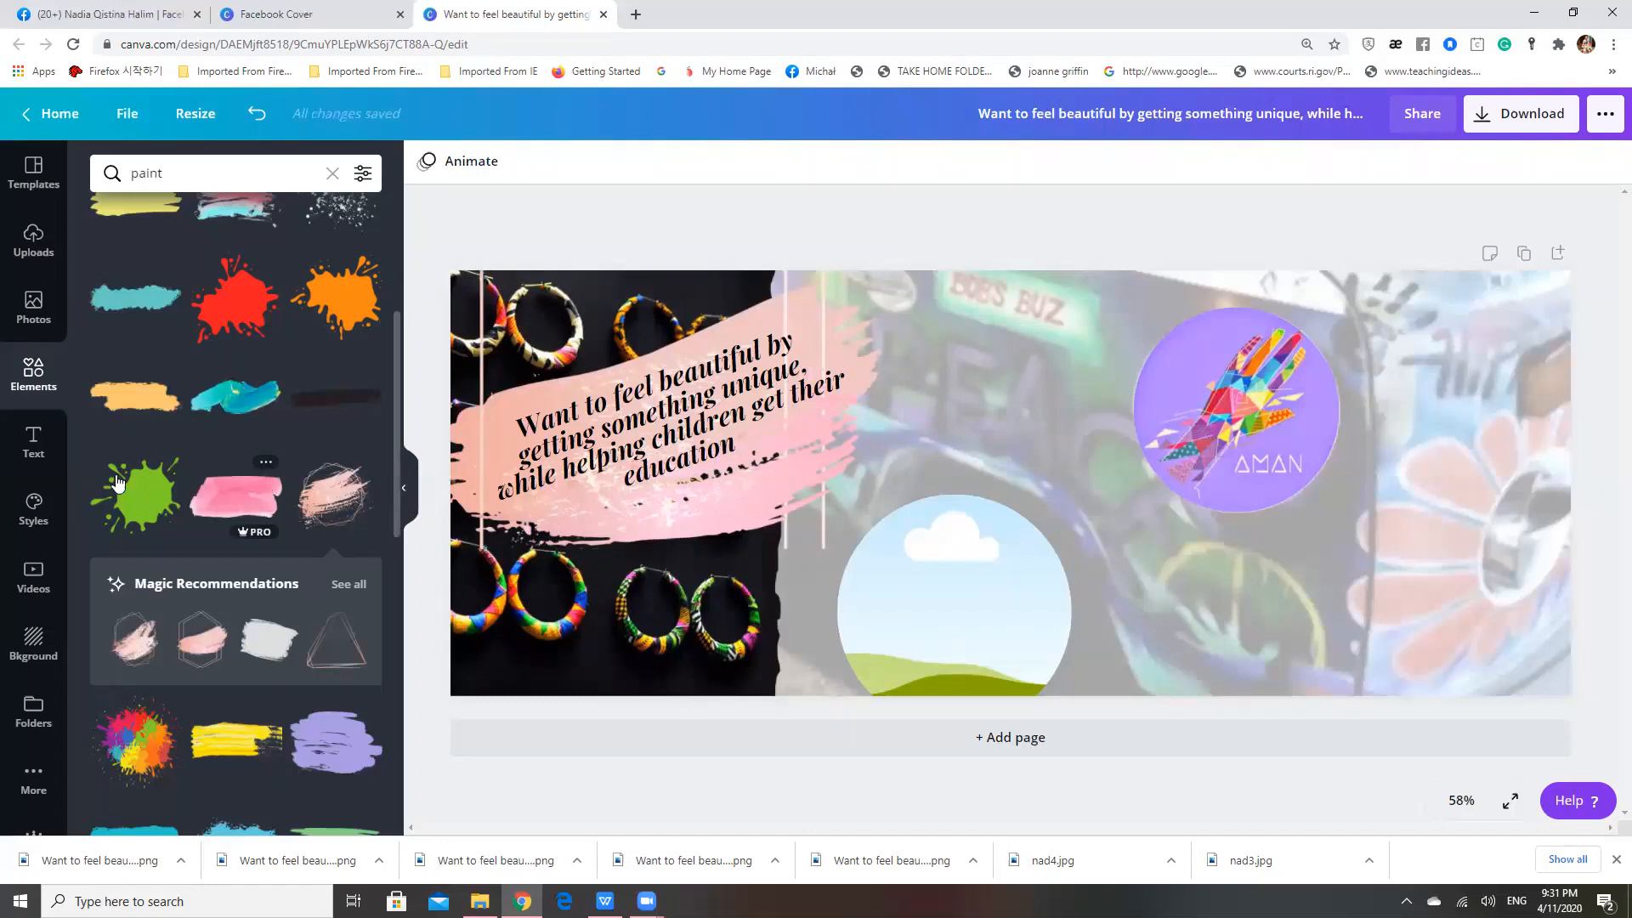
# Add the "Prepared for Halliwell Studio Proposal" text combination near the AMAN logo and remove its two upper lines, keeping "PROPOSAL"
pyautogui.click(41, 458)
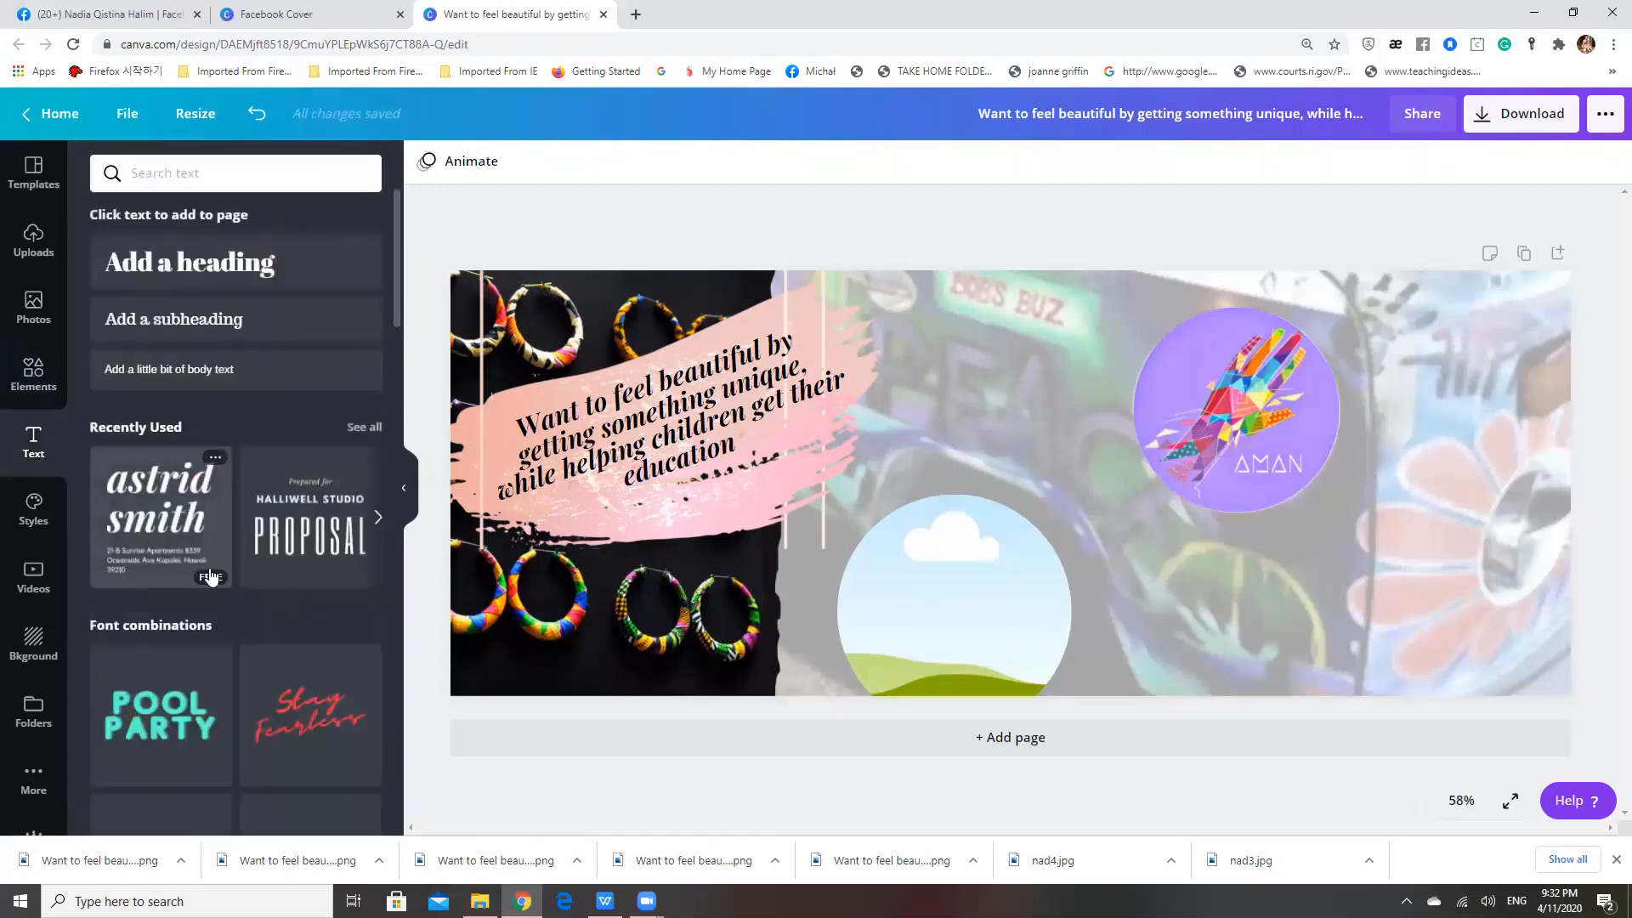
pyautogui.click(293, 548)
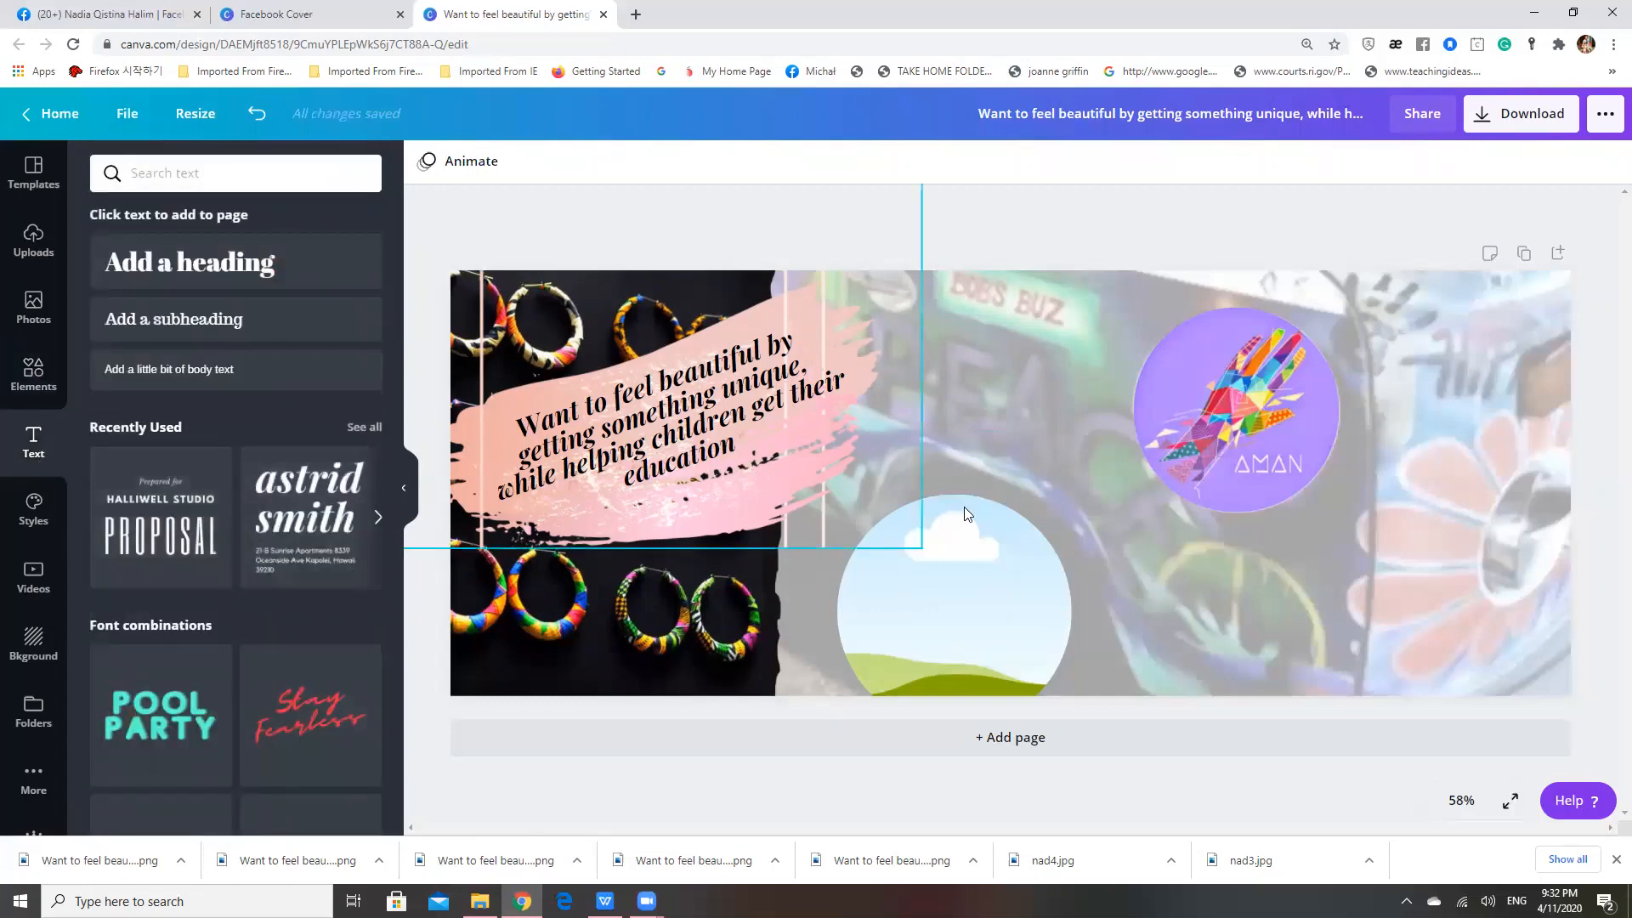
pyautogui.moveTo(1006, 461); pyautogui.dragTo(1221, 467)
pyautogui.click(1237, 458)
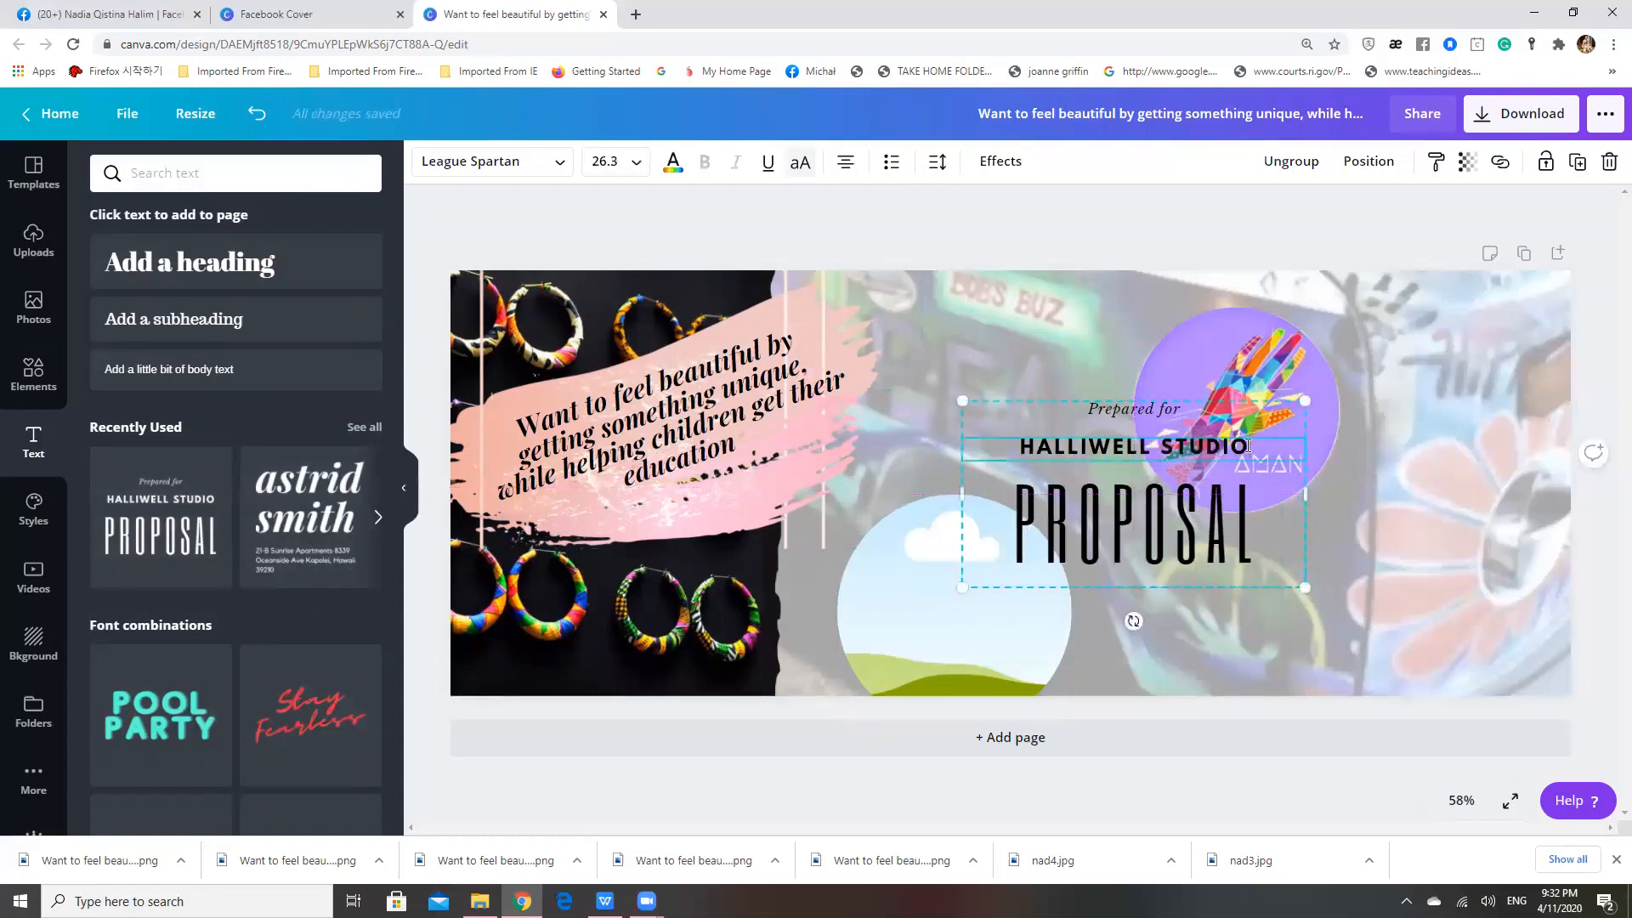
pyautogui.press('BackSpace')
pyautogui.press('BackSpace')
pyautogui.press('BackSpace')
pyautogui.press('BackSpace')
pyautogui.press('BackSpace')
pyautogui.press('BackSpace')
pyautogui.press('BackSpace')
pyautogui.press('BackSpace')
pyautogui.press('BackSpace')
pyautogui.press('BackSpace')
pyautogui.press('BackSpace')
pyautogui.press('BackSpace')
pyautogui.press('BackSpace')
pyautogui.press('BackSpace')
pyautogui.press('BackSpace')
pyautogui.press('BackSpace')
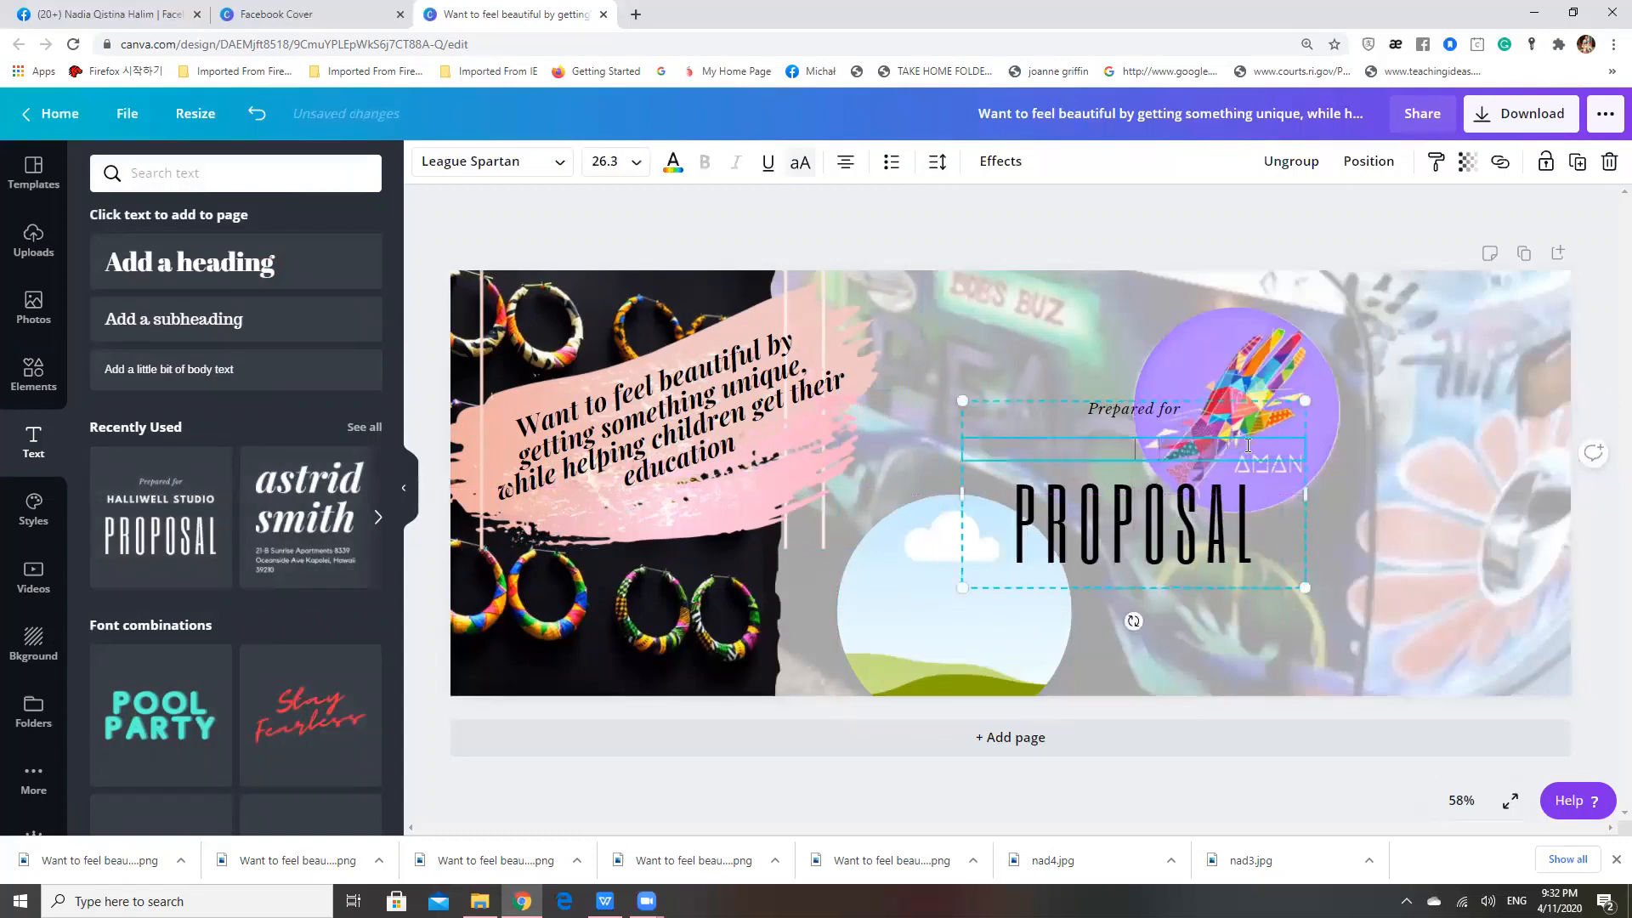
pyautogui.click(1208, 409)
pyautogui.press('Delete')
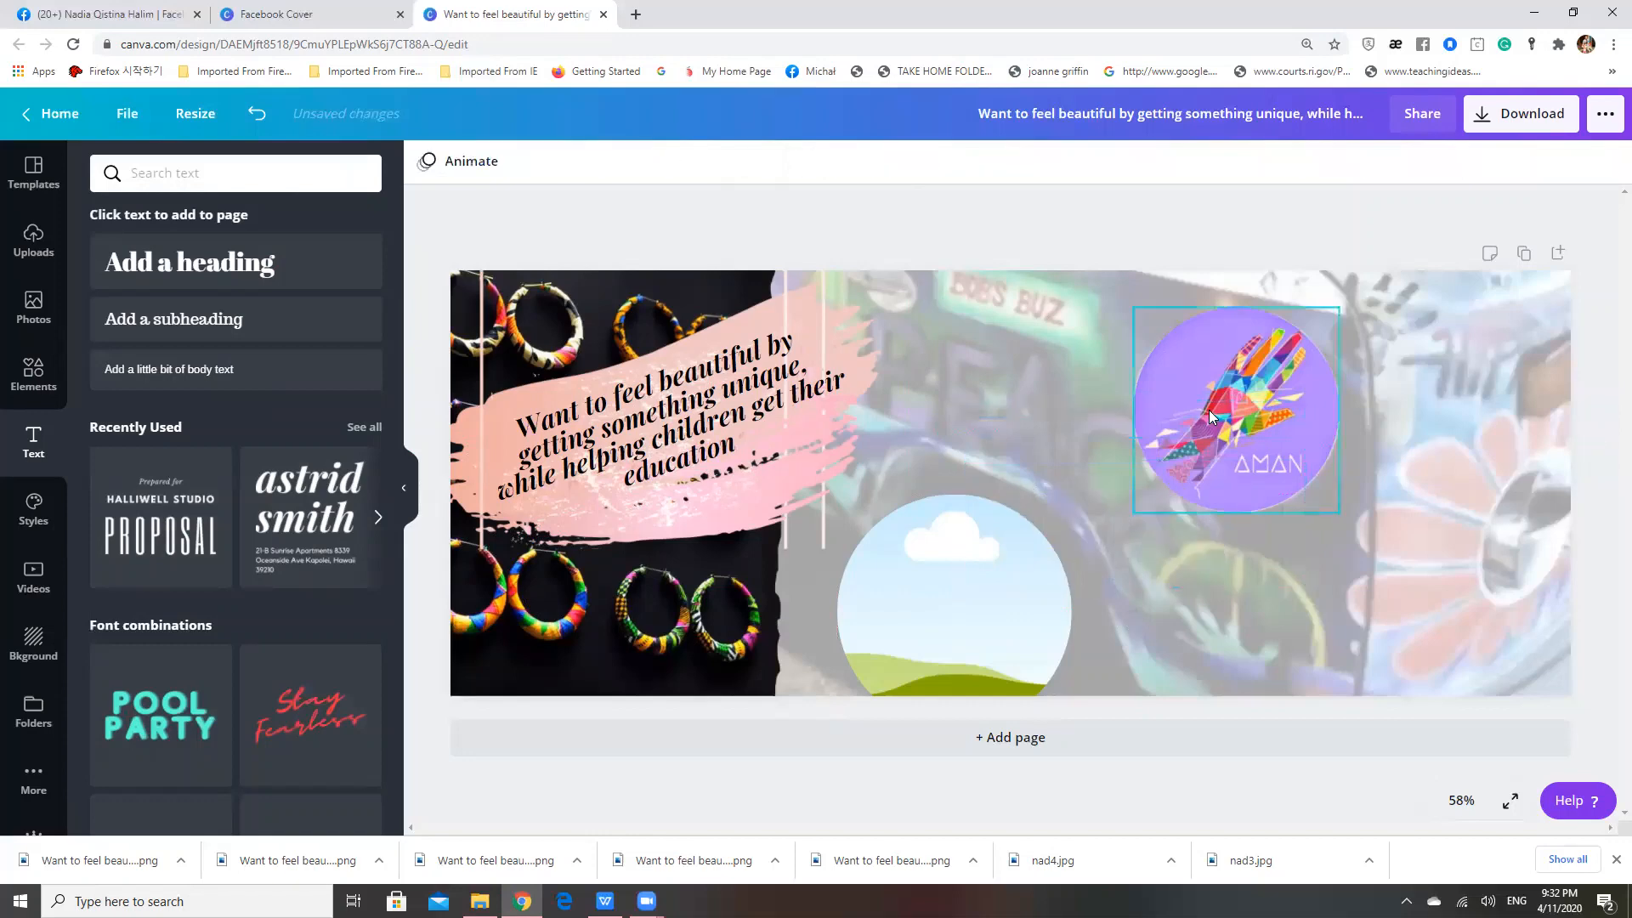
pyautogui.click(255, 119)
# Replace the word "PROPOSAL" with "CLICK TO FIND OUT HOW"
pyautogui.click(1219, 509)
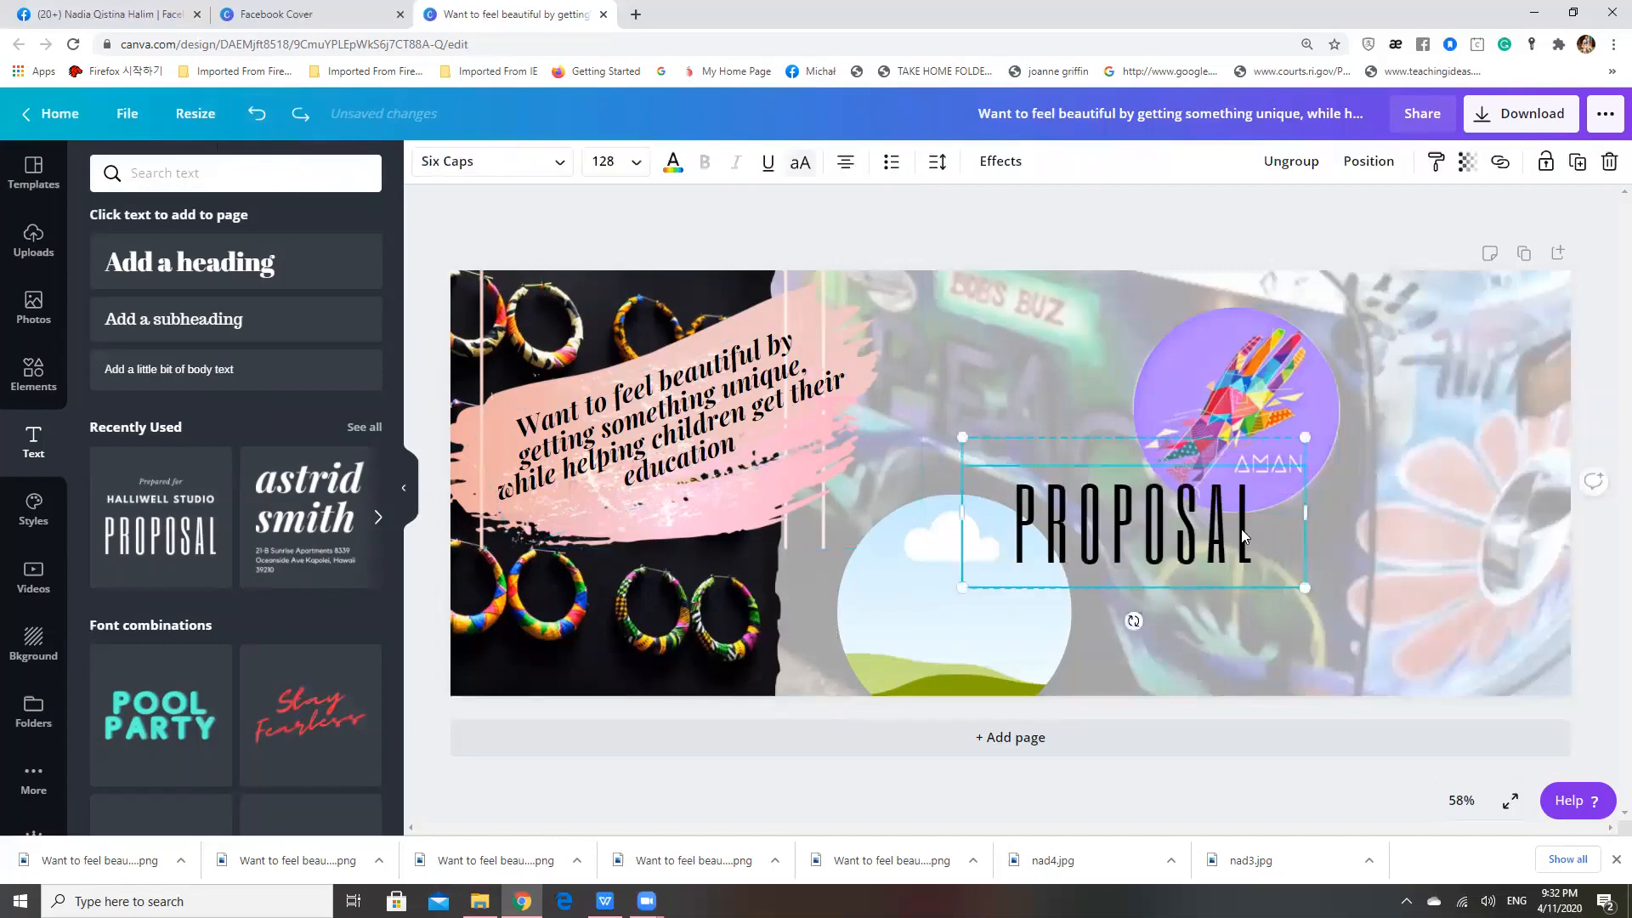
pyautogui.press('BackSpace')
pyautogui.press('BackSpace')
pyautogui.press('BackSpace')
pyautogui.press('BackSpace')
pyautogui.press('BackSpace')
pyautogui.press('BackSpace')
pyautogui.press('BackSpace')
pyautogui.press('BackSpace')
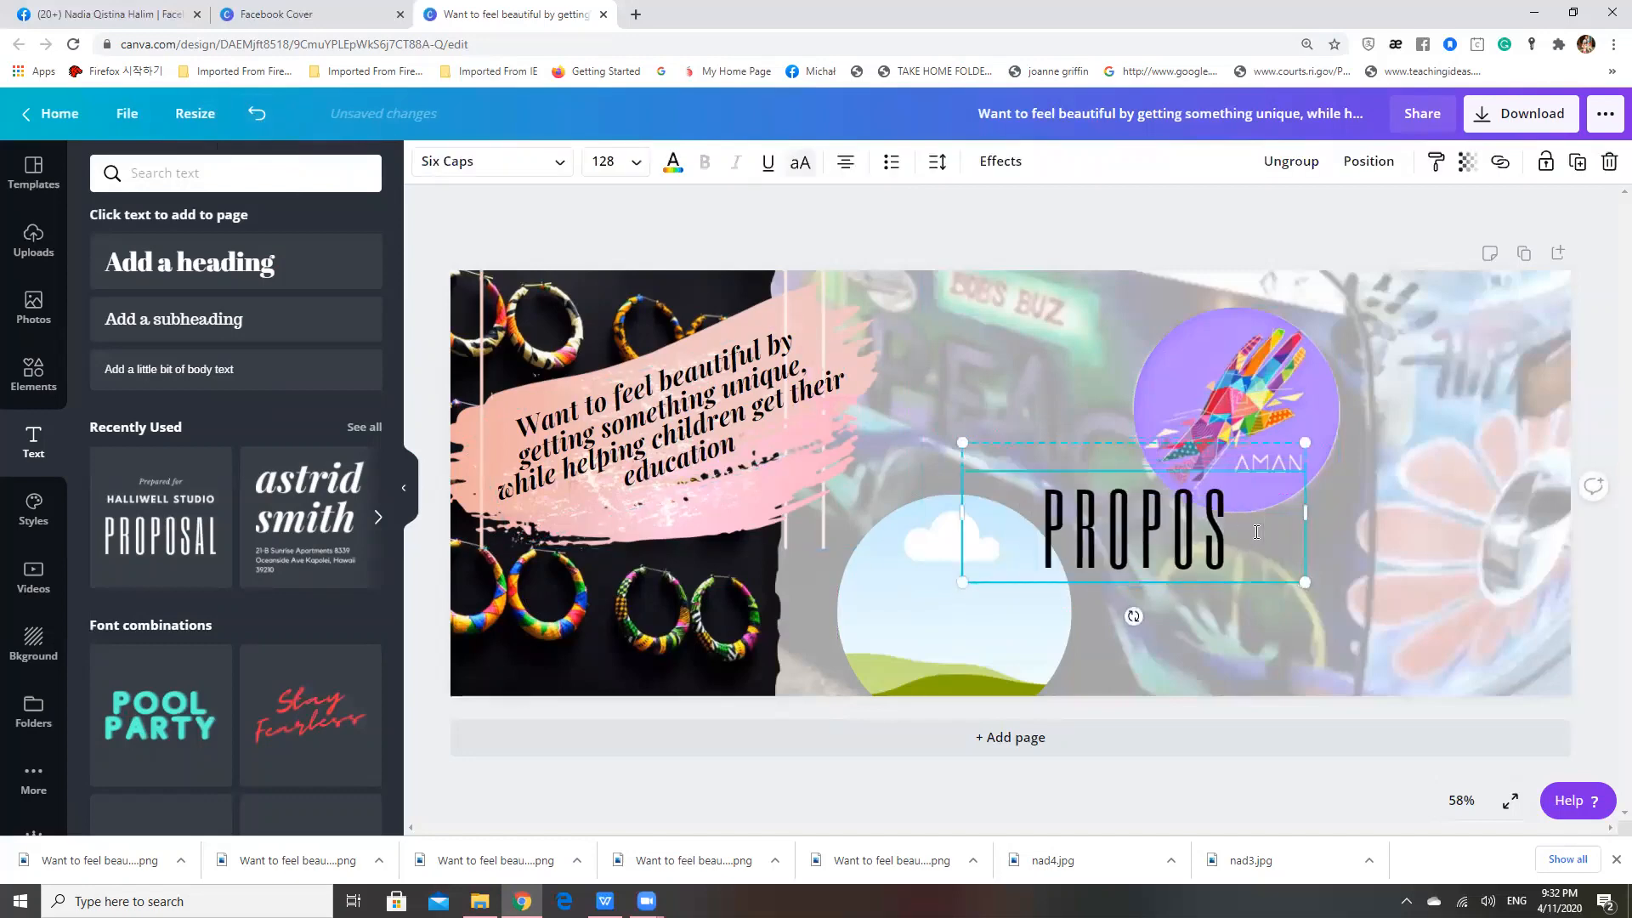
pyautogui.write('CLIN')
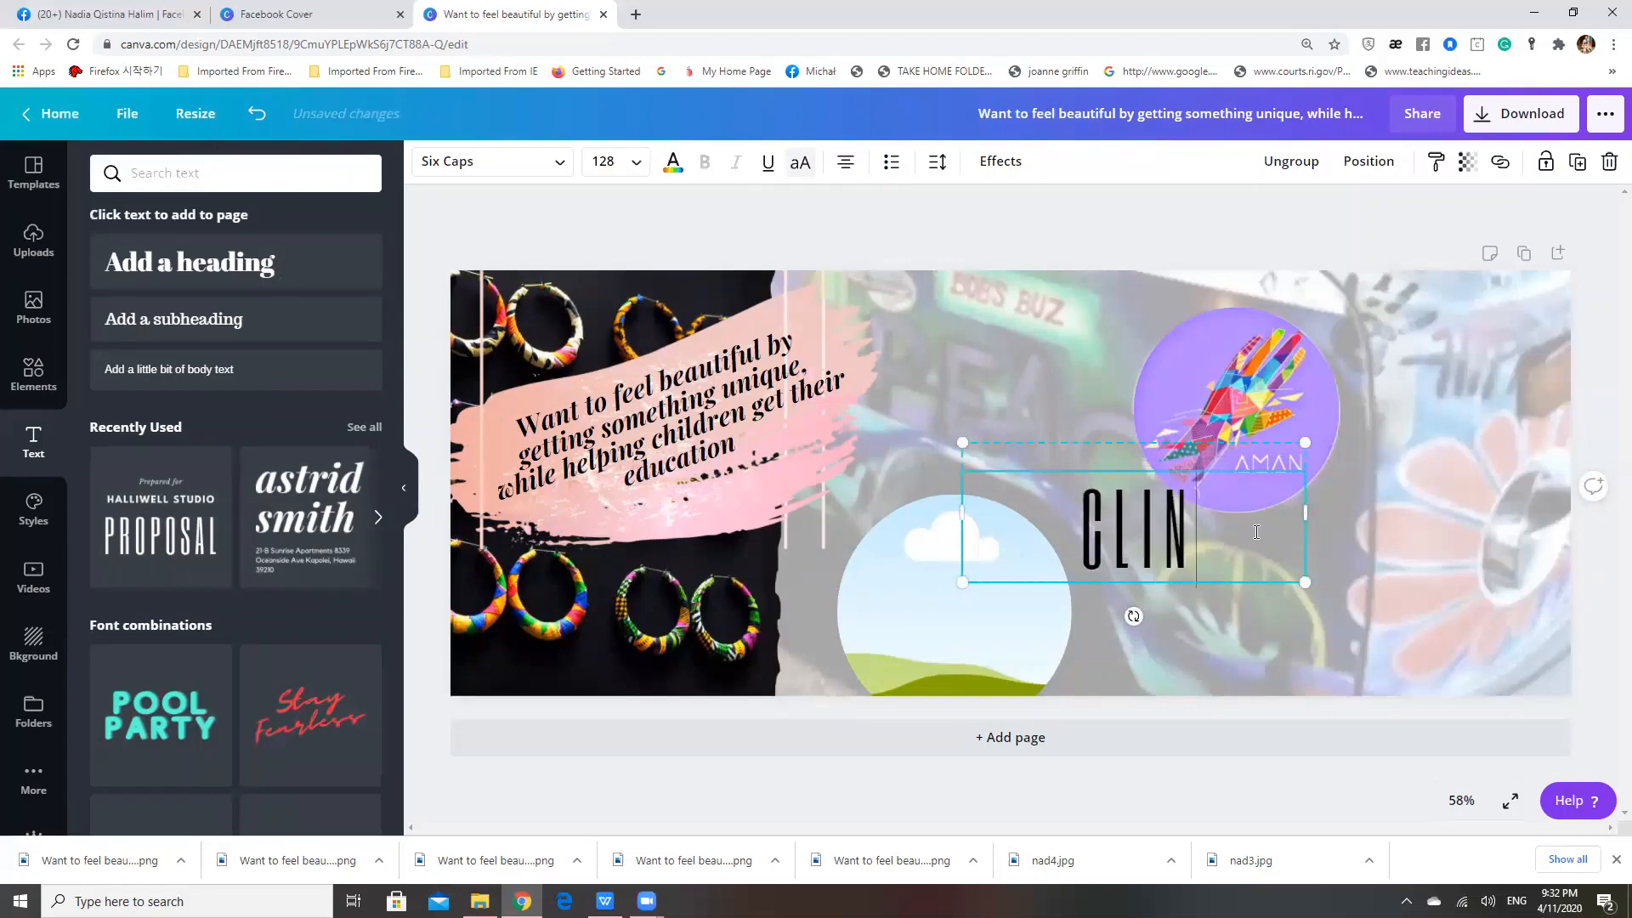
pyautogui.press('BackSpace')
pyautogui.write('CK')
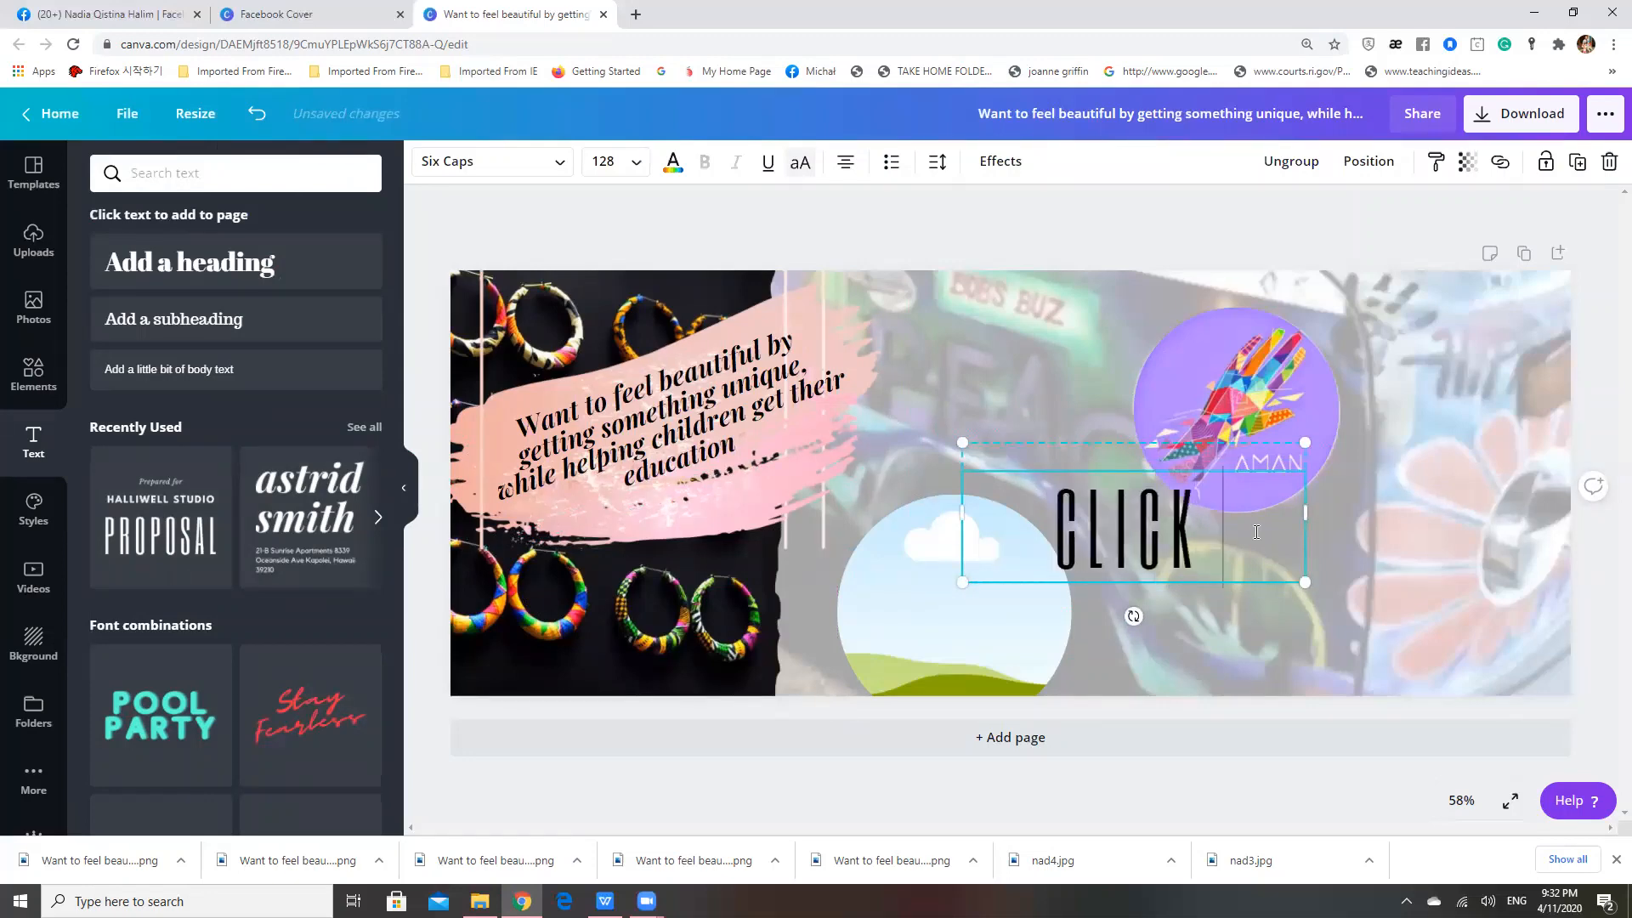
pyautogui.write(' TO FIND OUT HOW')
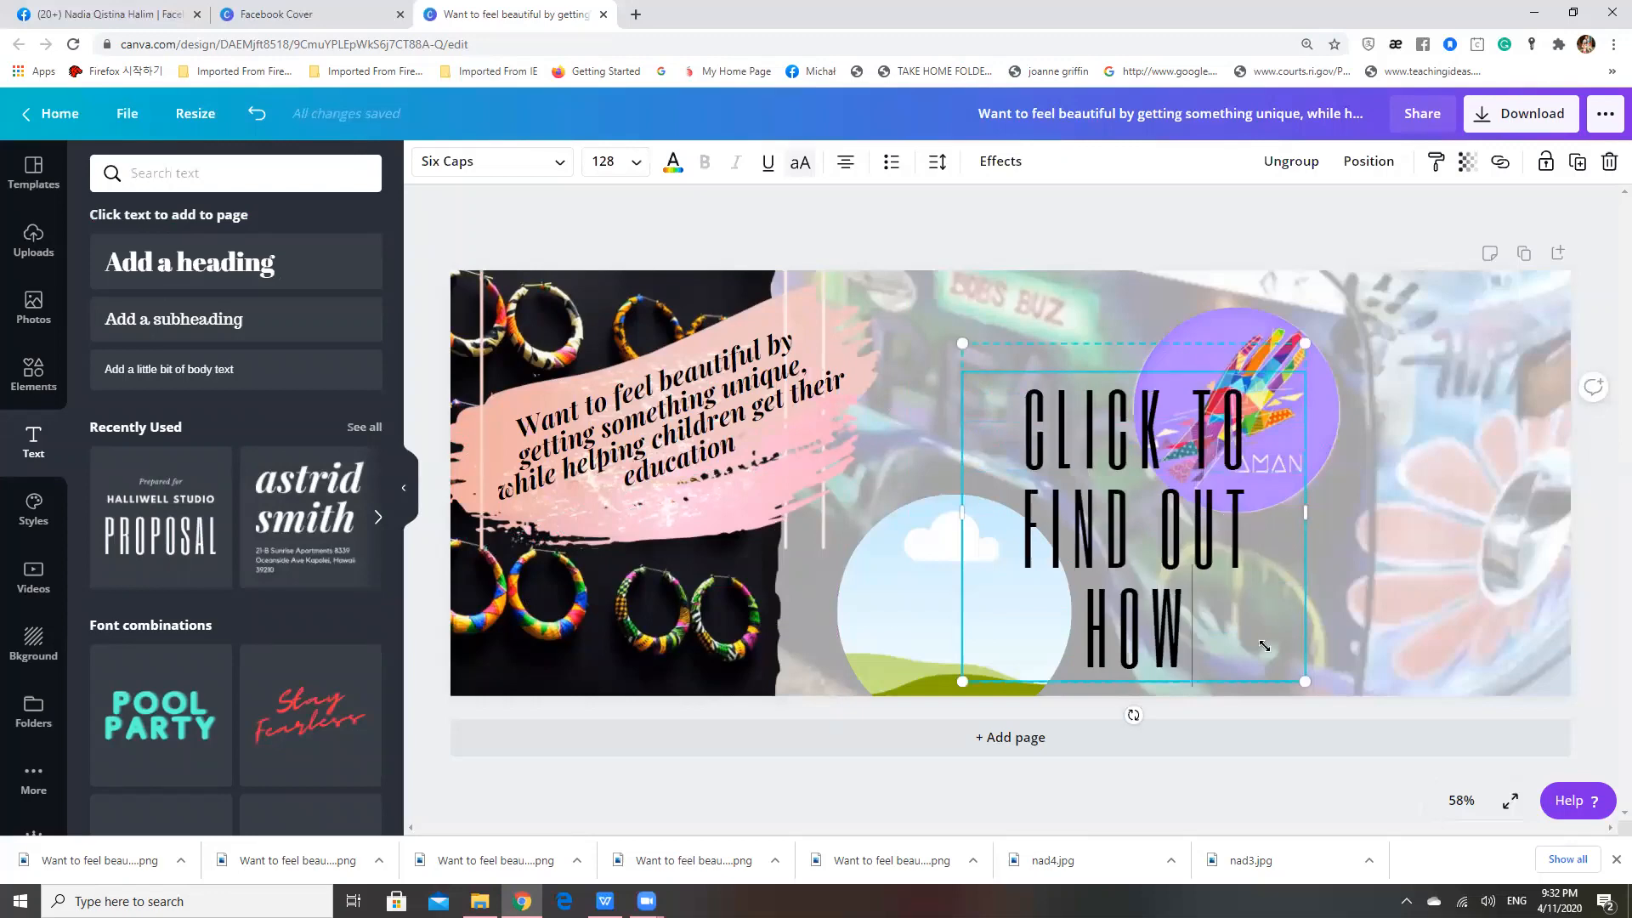
# Shrink the "CLICK TO FIND OUT HOW" text to size 67.5 and place it directly beneath the AMAN logo circle
pyautogui.moveTo(1264, 646); pyautogui.dragTo(1179, 569)
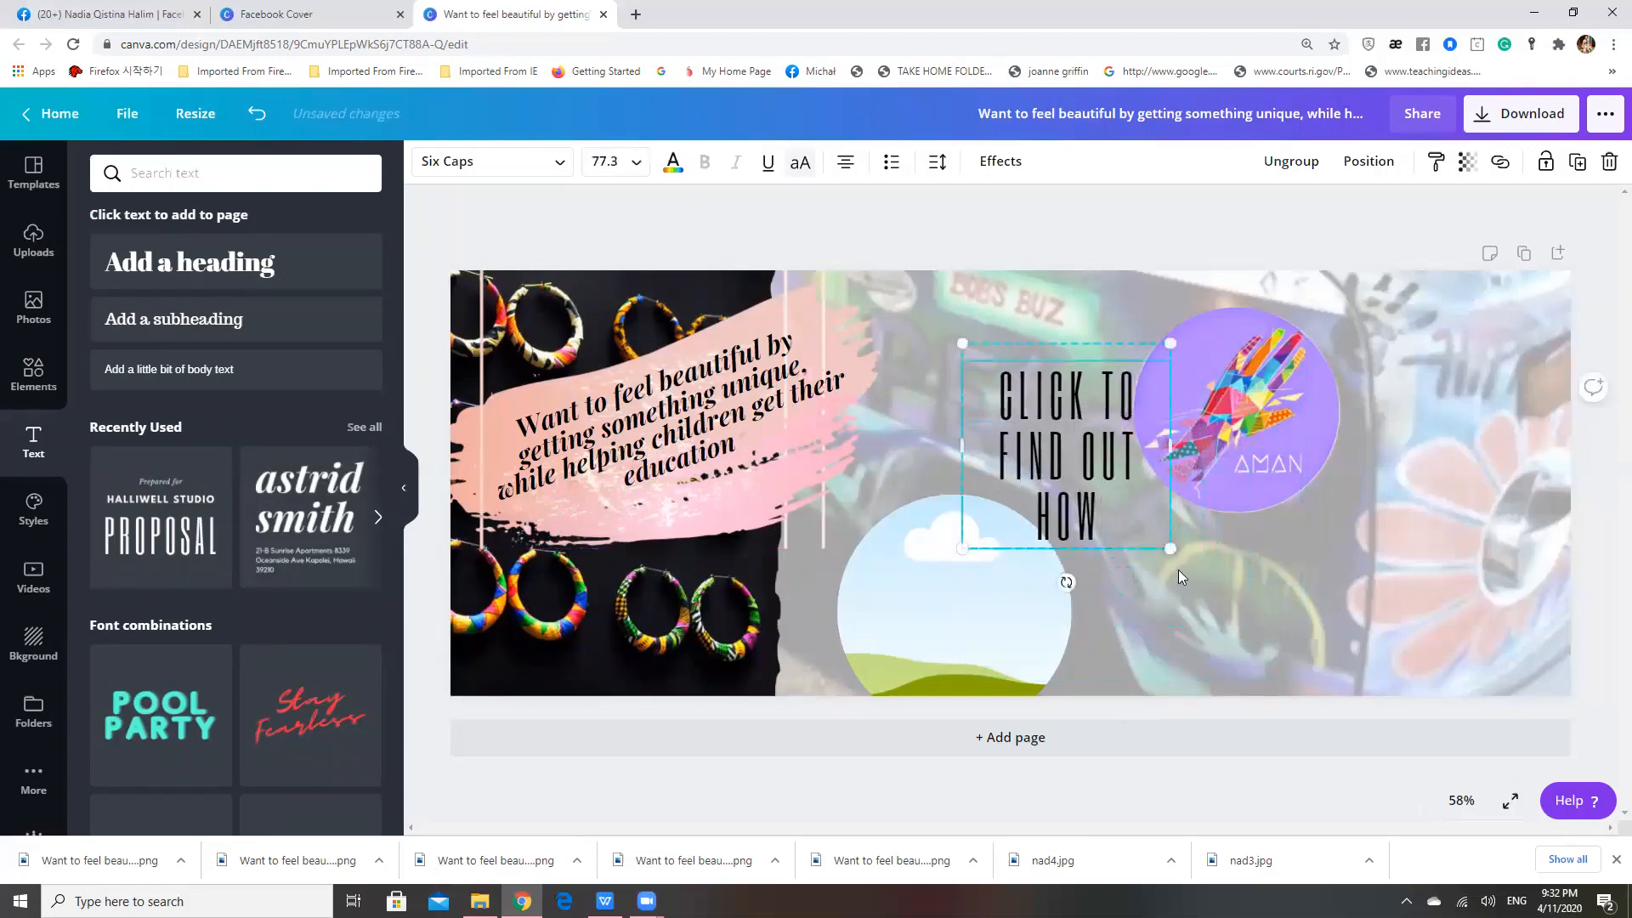
pyautogui.moveTo(1070, 468); pyautogui.dragTo(1243, 629)
pyautogui.click(1238, 622)
pyautogui.click(1065, 471)
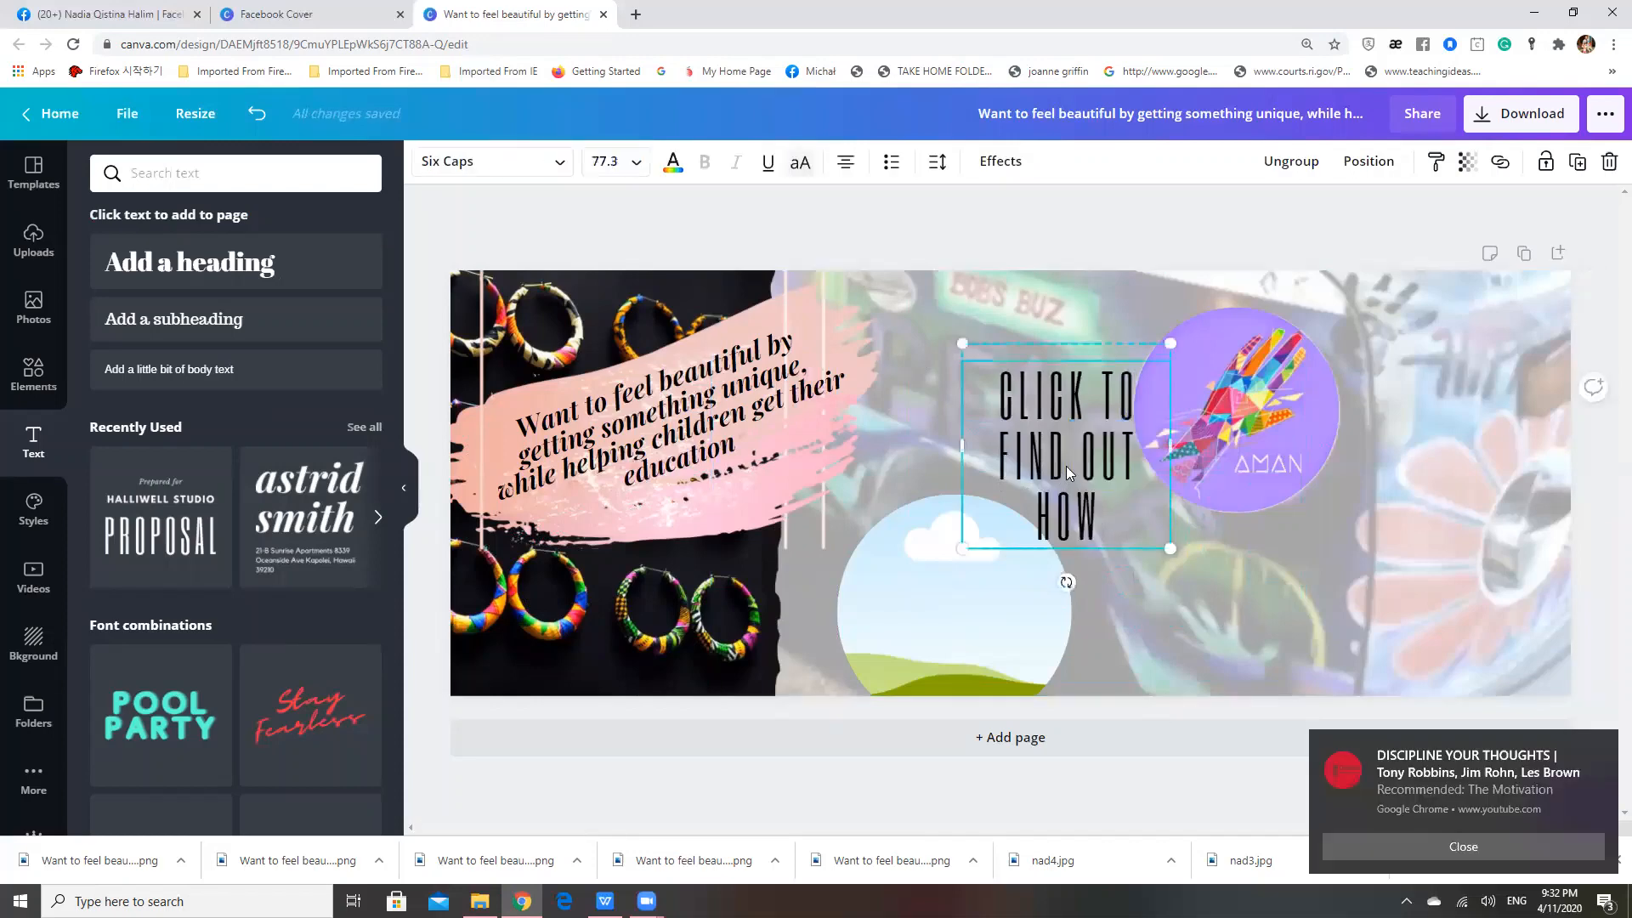
pyautogui.moveTo(1066, 466); pyautogui.dragTo(1134, 517)
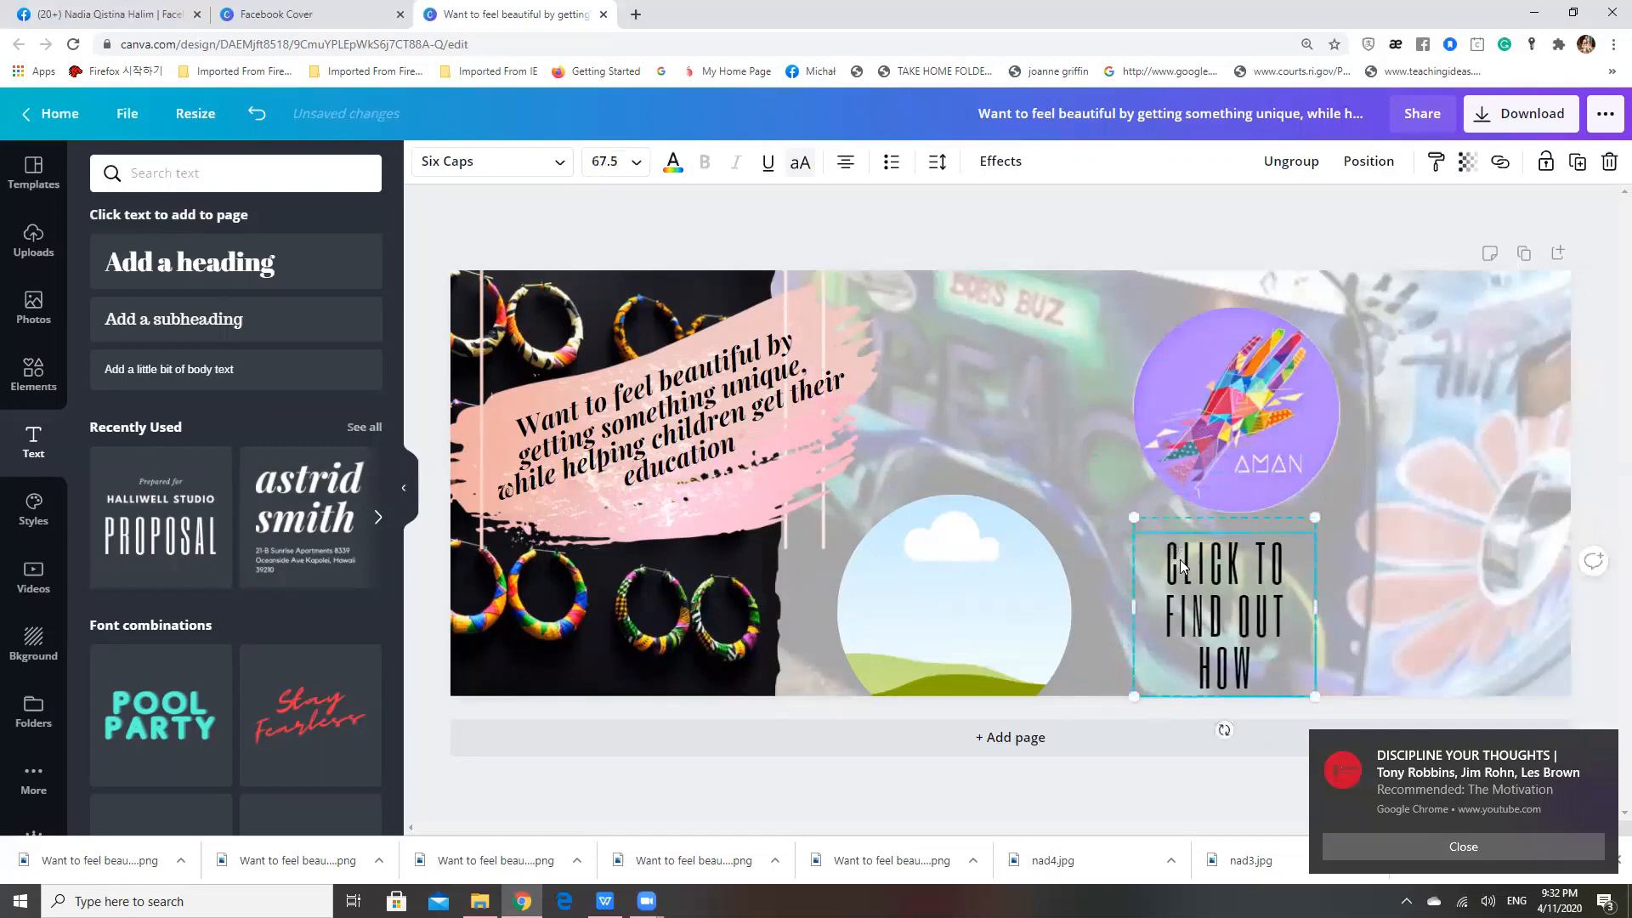
pyautogui.moveTo(1196, 579); pyautogui.dragTo(1208, 565)
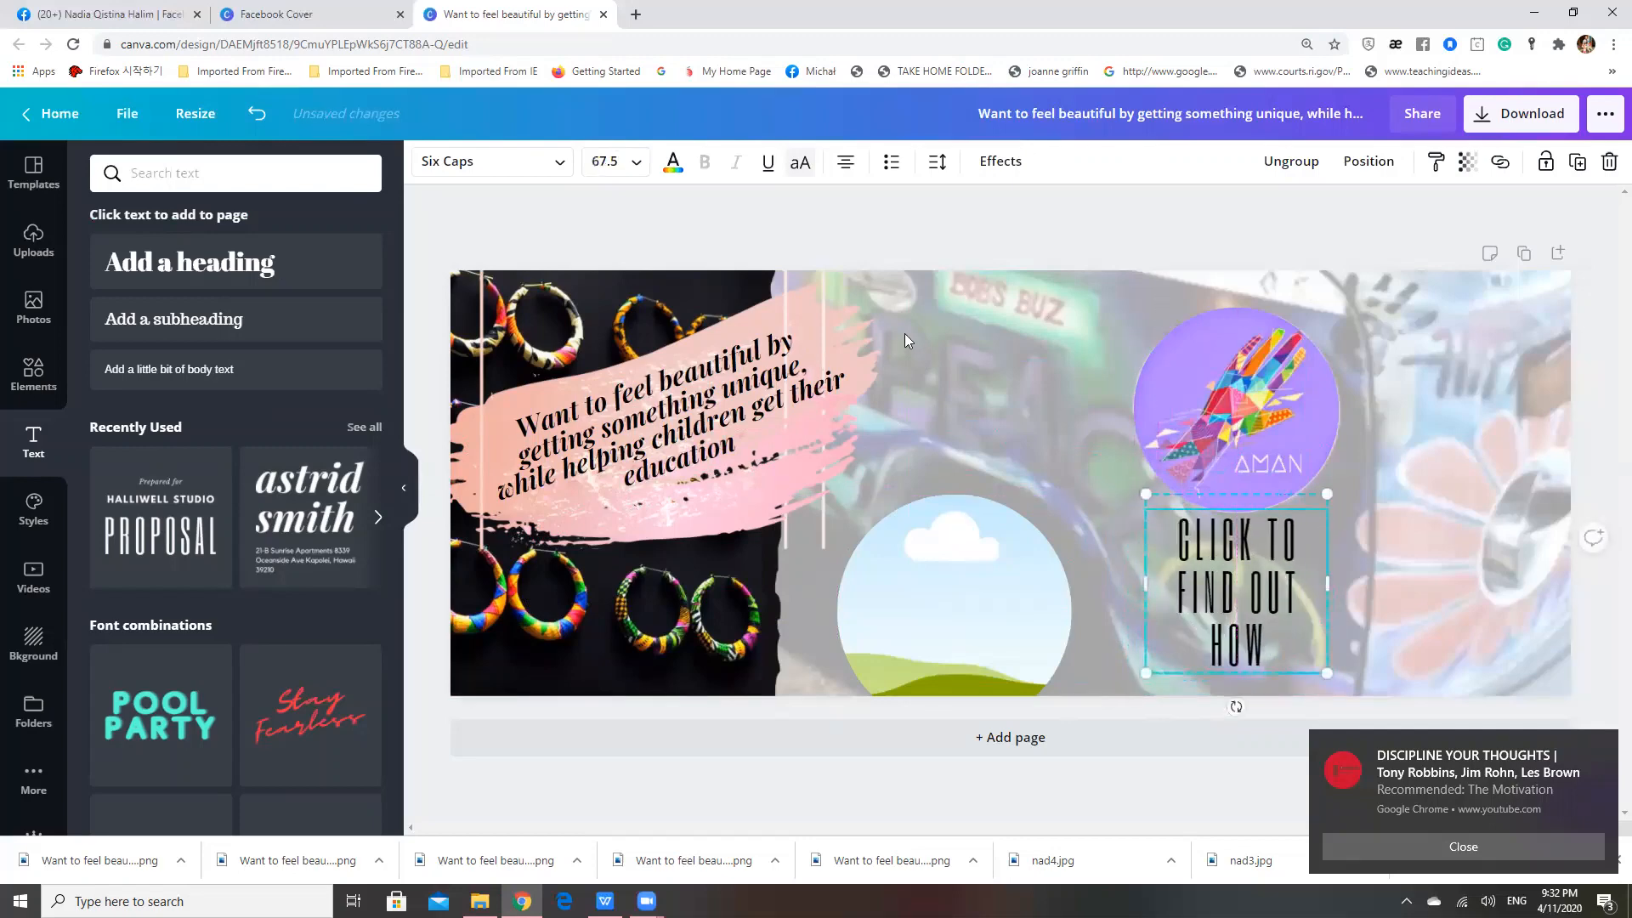
pyautogui.click(960, 247)
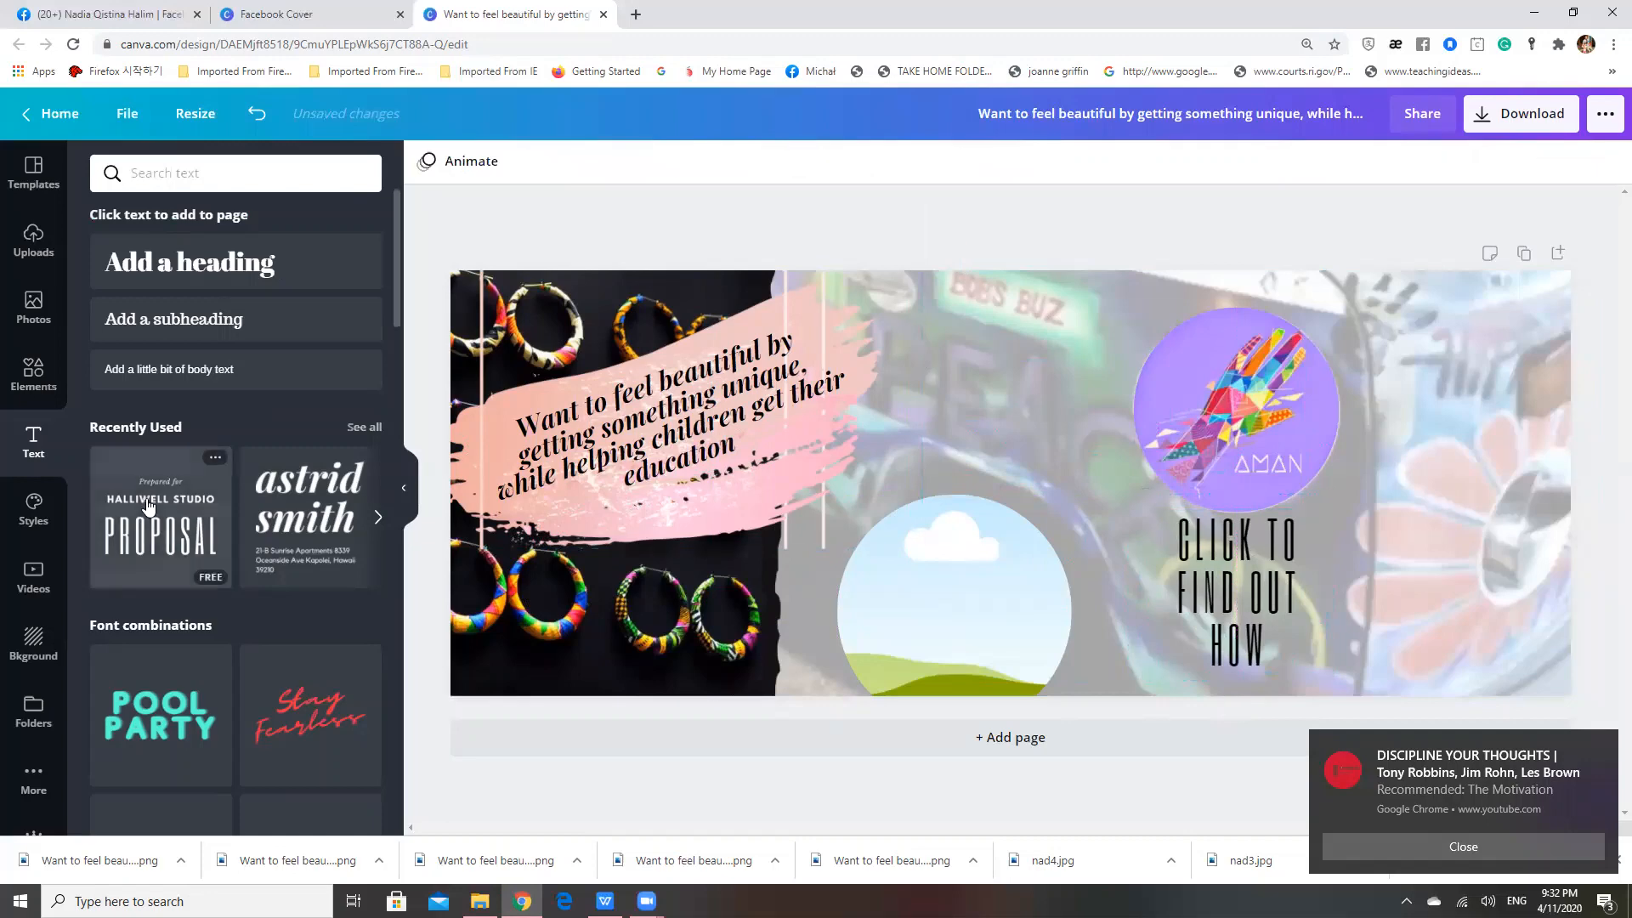
# Try searching the text designs for "arrow"
pyautogui.click(281, 170)
pyautogui.write('arrow')
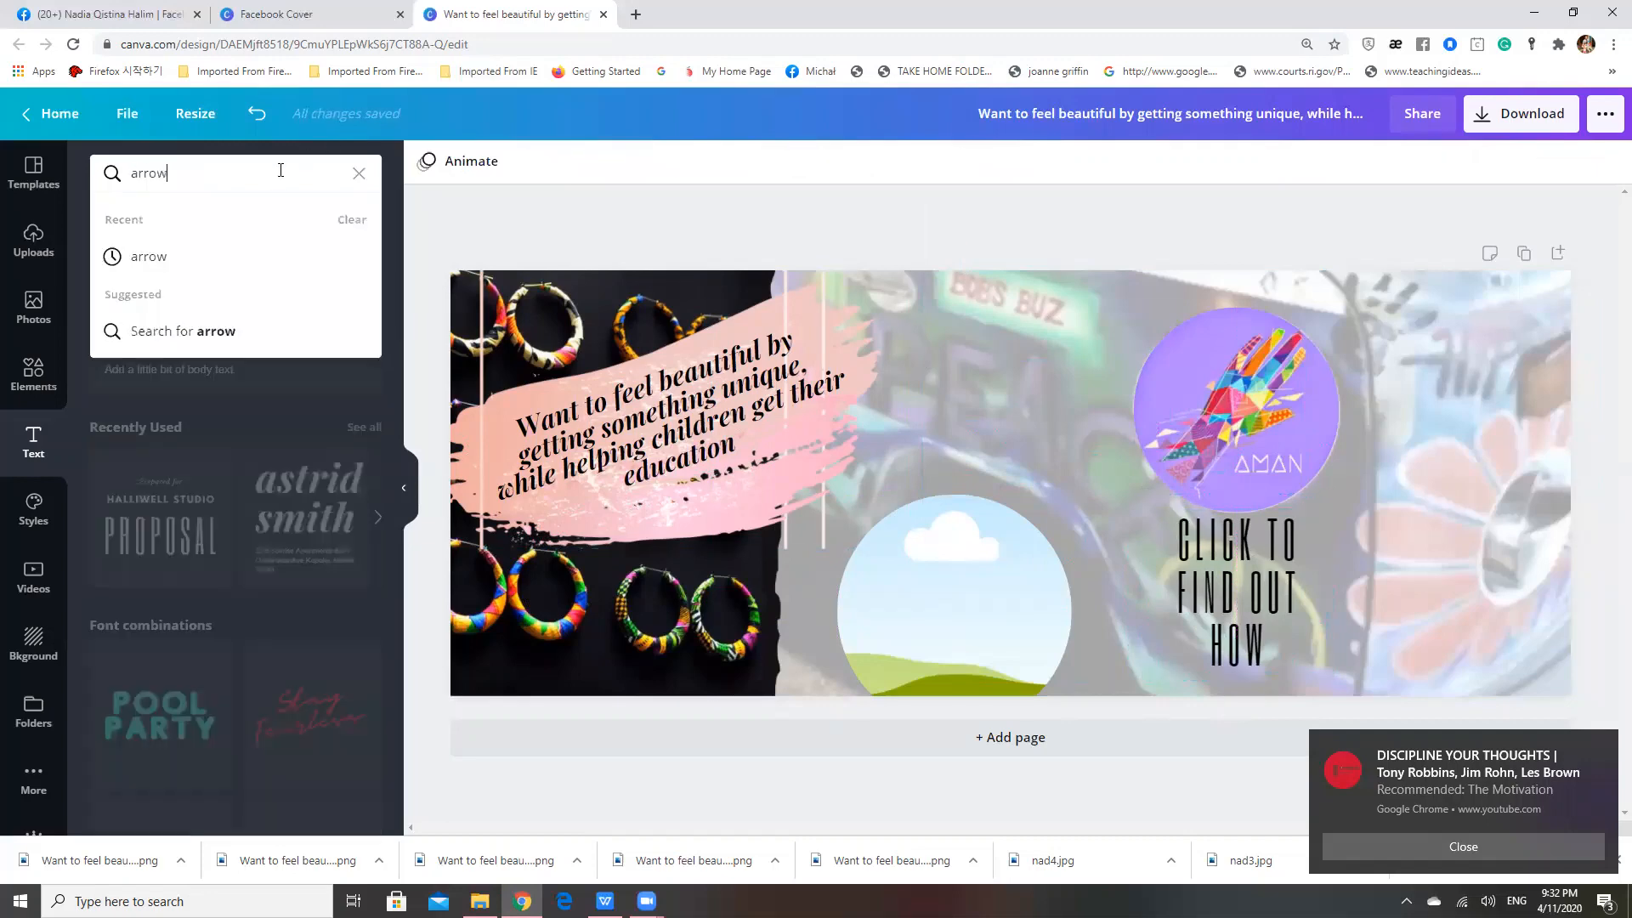
pyautogui.press('Return')
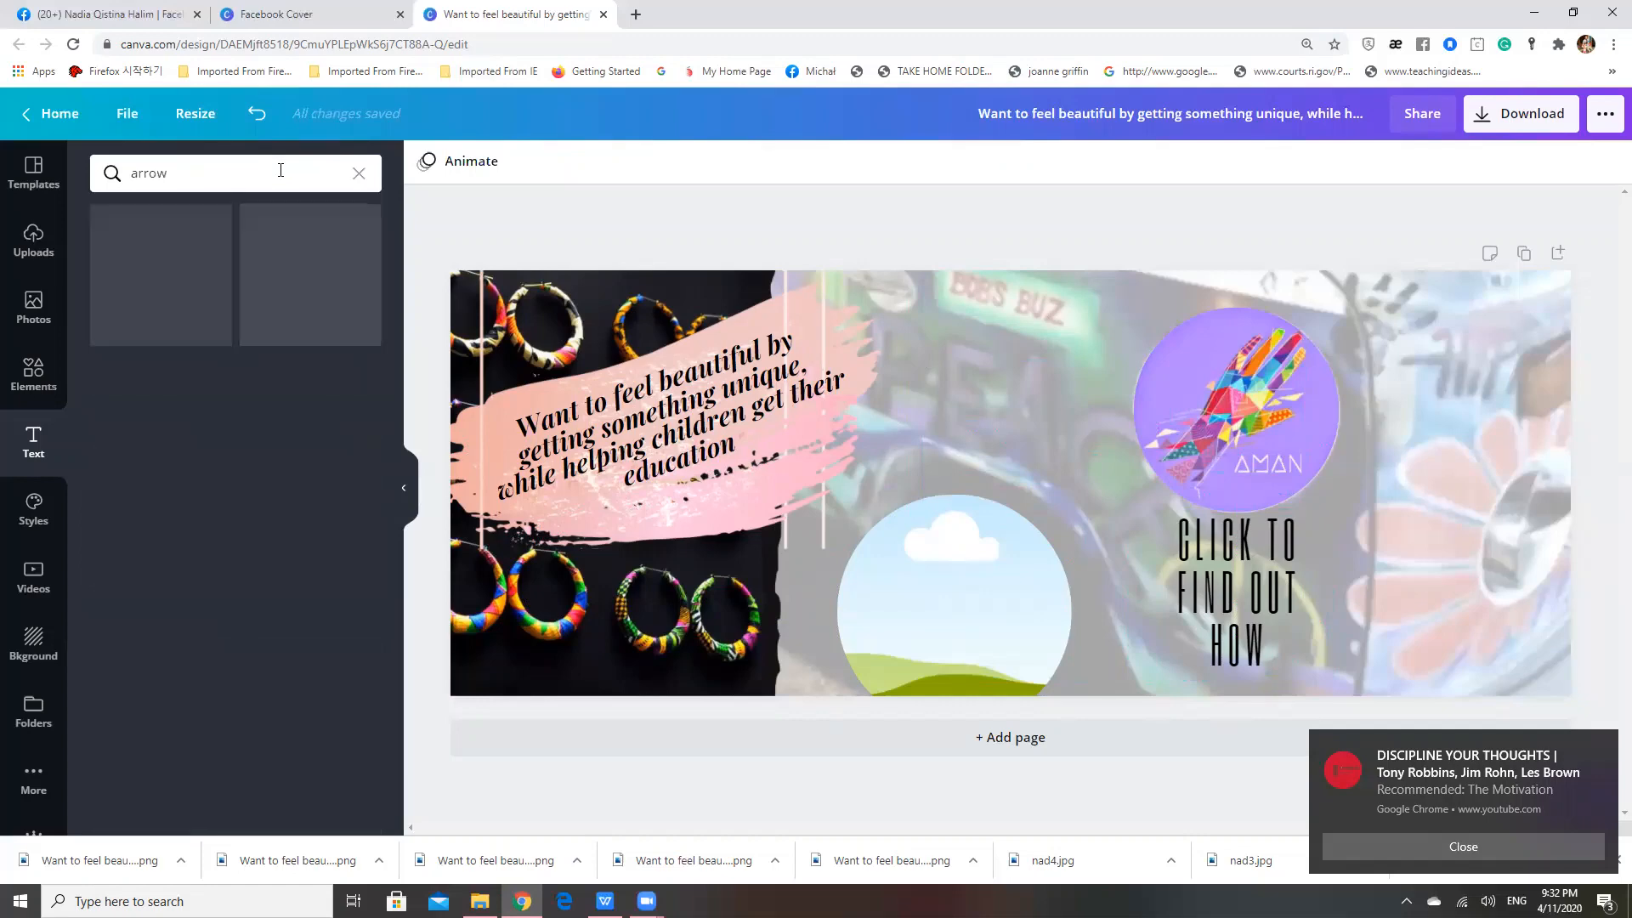
pyautogui.click(33, 374)
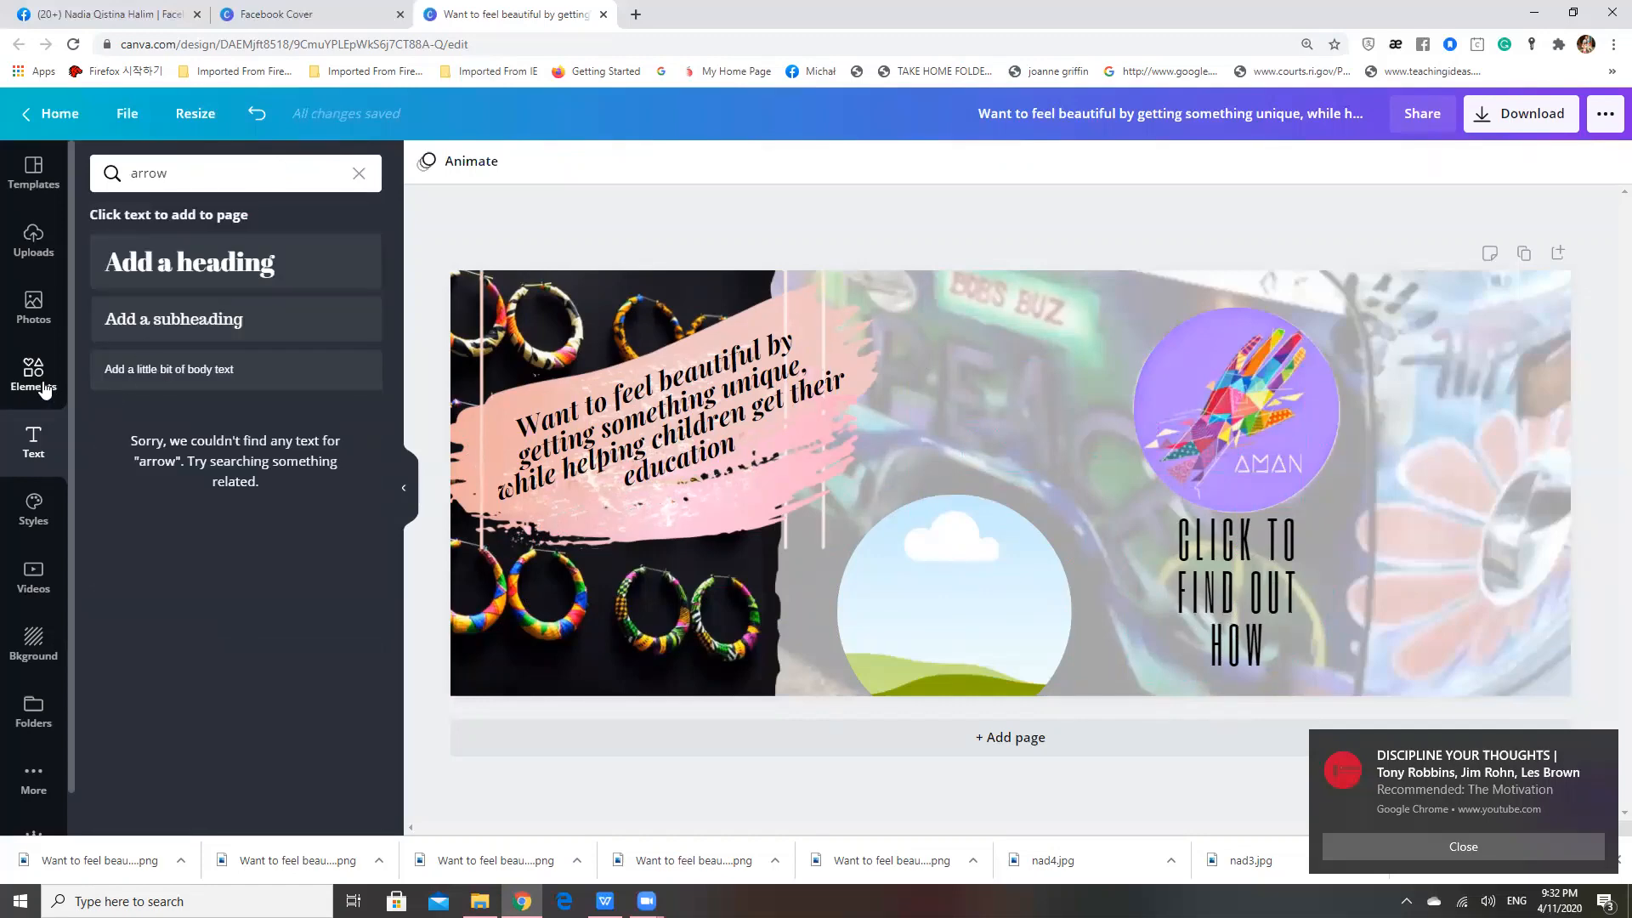
pyautogui.click(33, 442)
# Search the graphic elements for "arrow" in place of the earlier "paint" search
pyautogui.click(33, 374)
pyautogui.click(200, 180)
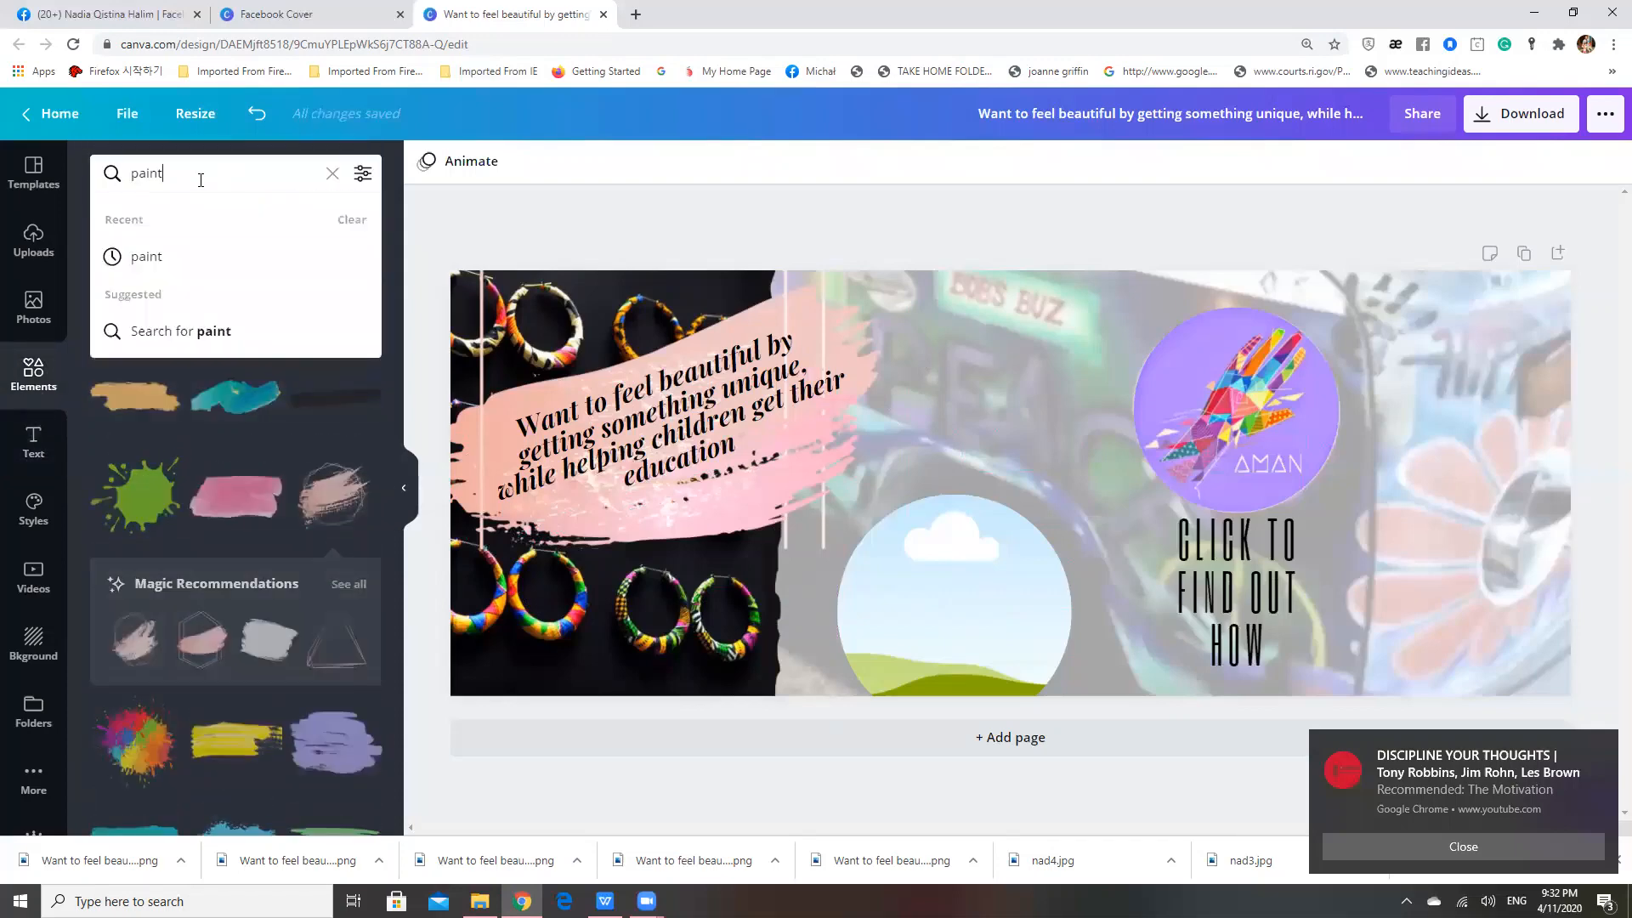
pyautogui.press('BackSpace')
pyautogui.press('BackSpace')
pyautogui.press('BackSpace')
pyautogui.press('BackSpace')
pyautogui.press('BackSpace')
pyautogui.write('ar')
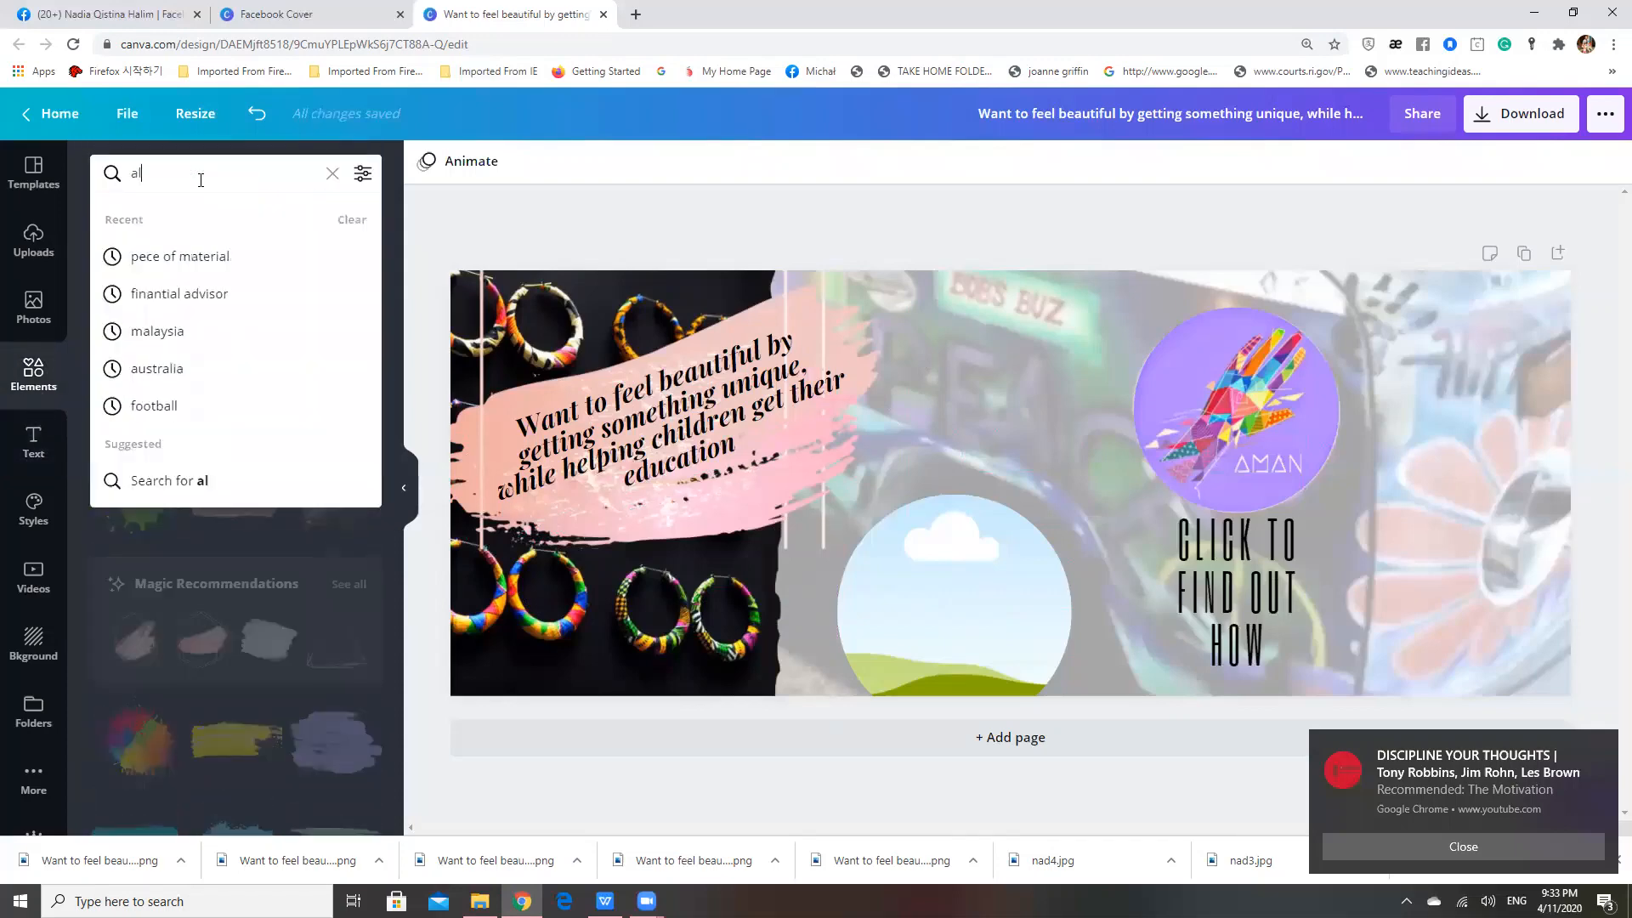
pyautogui.write('row')
pyautogui.press('Return')
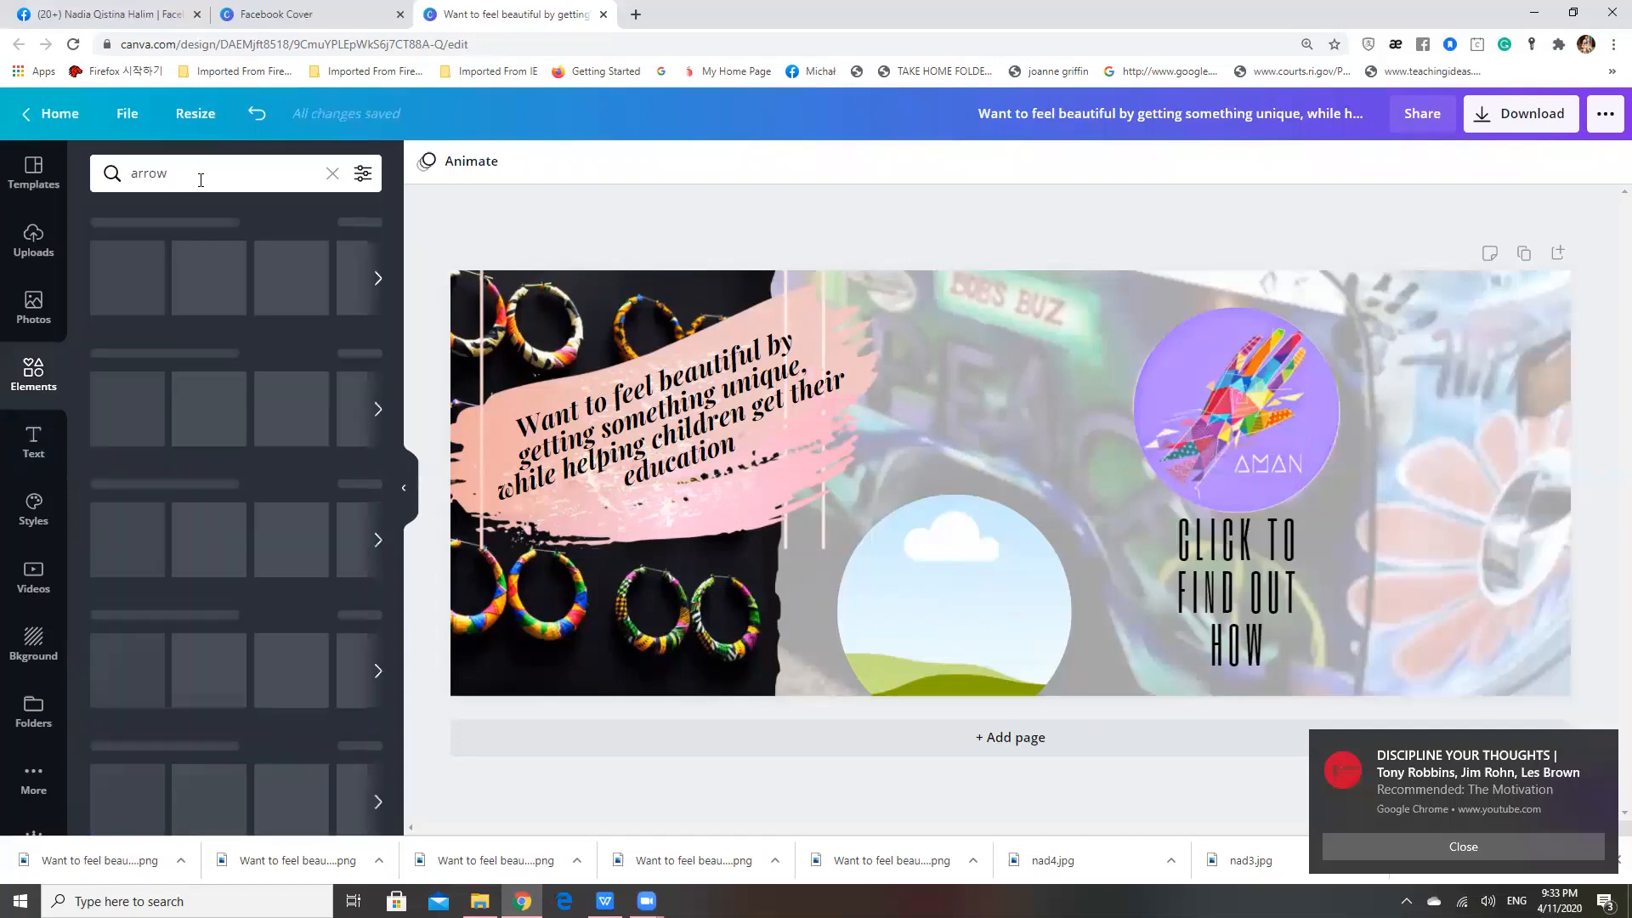
# Add the thick white arrow that curves down from its tail to the cover design
pyautogui.scroll(-3, 224, 443)
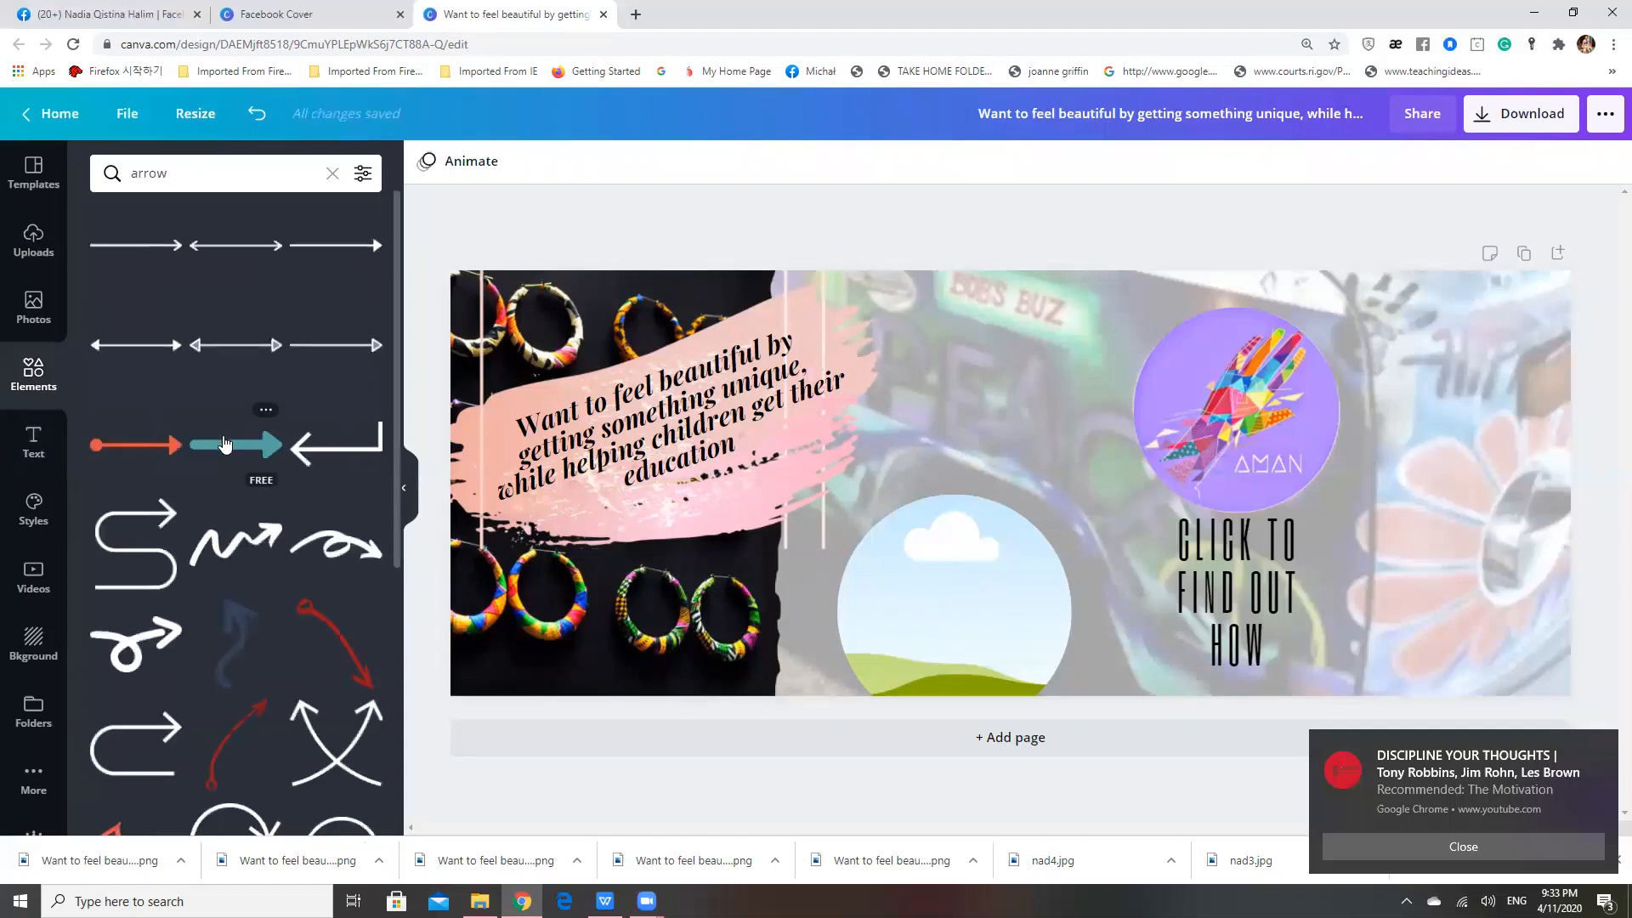
pyautogui.scroll(-3, 224, 443)
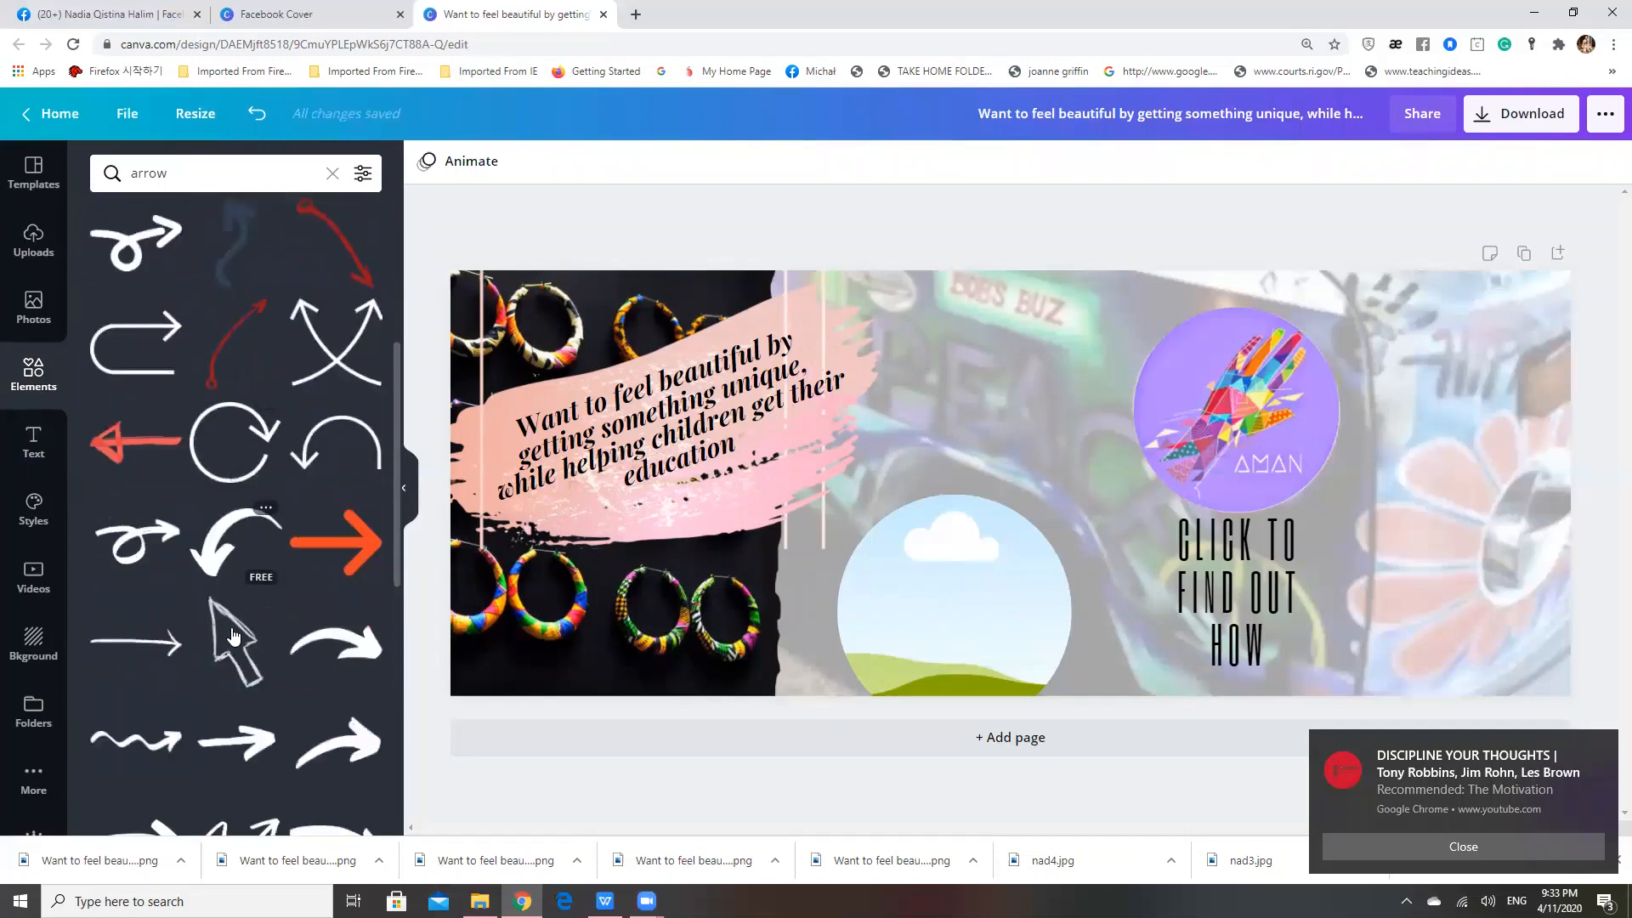
pyautogui.click(229, 553)
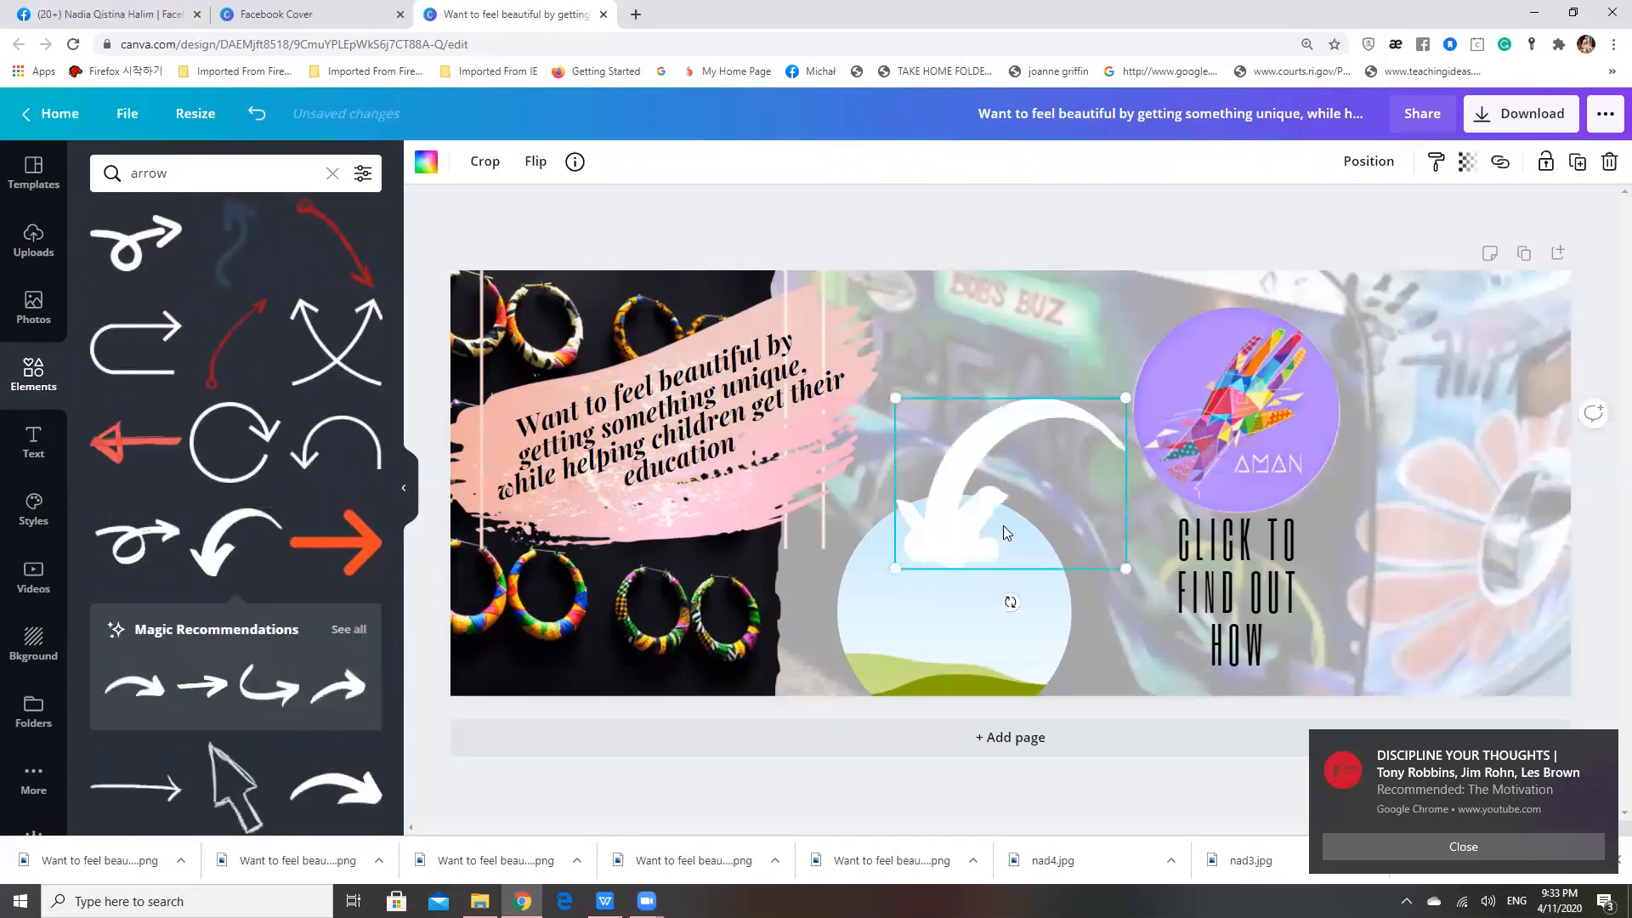
# Rotate and shrink the curved arrow, placing it beside the call-to-action text so it points up at the AMAN logo
pyautogui.moveTo(980, 477); pyautogui.dragTo(1147, 478)
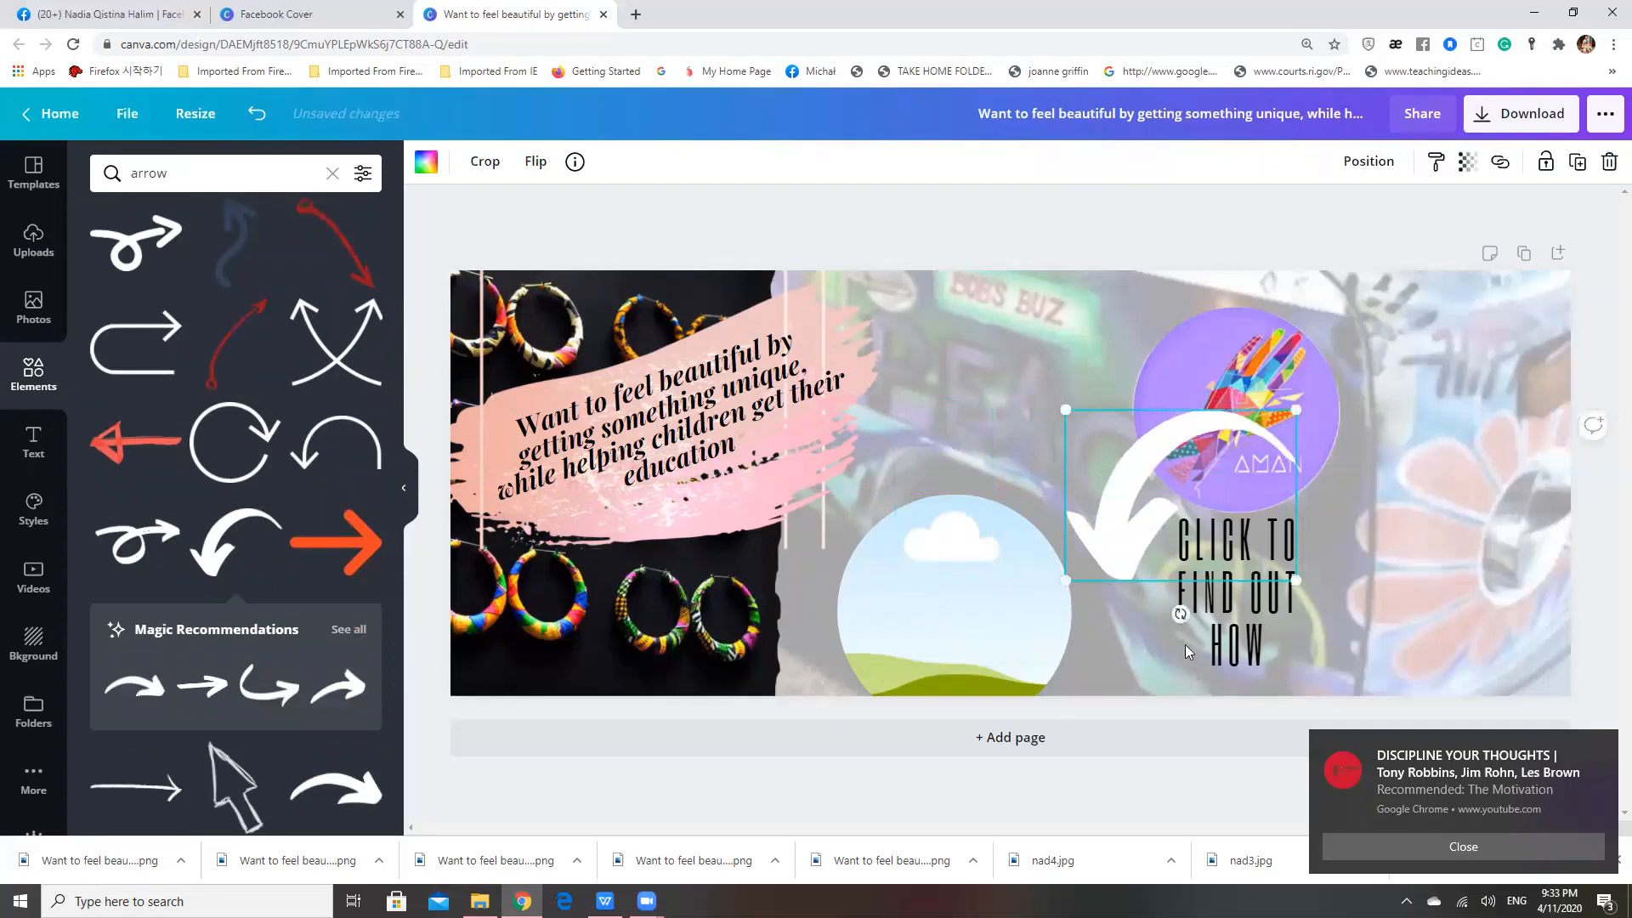
pyautogui.moveTo(1179, 614); pyautogui.dragTo(1101, 468)
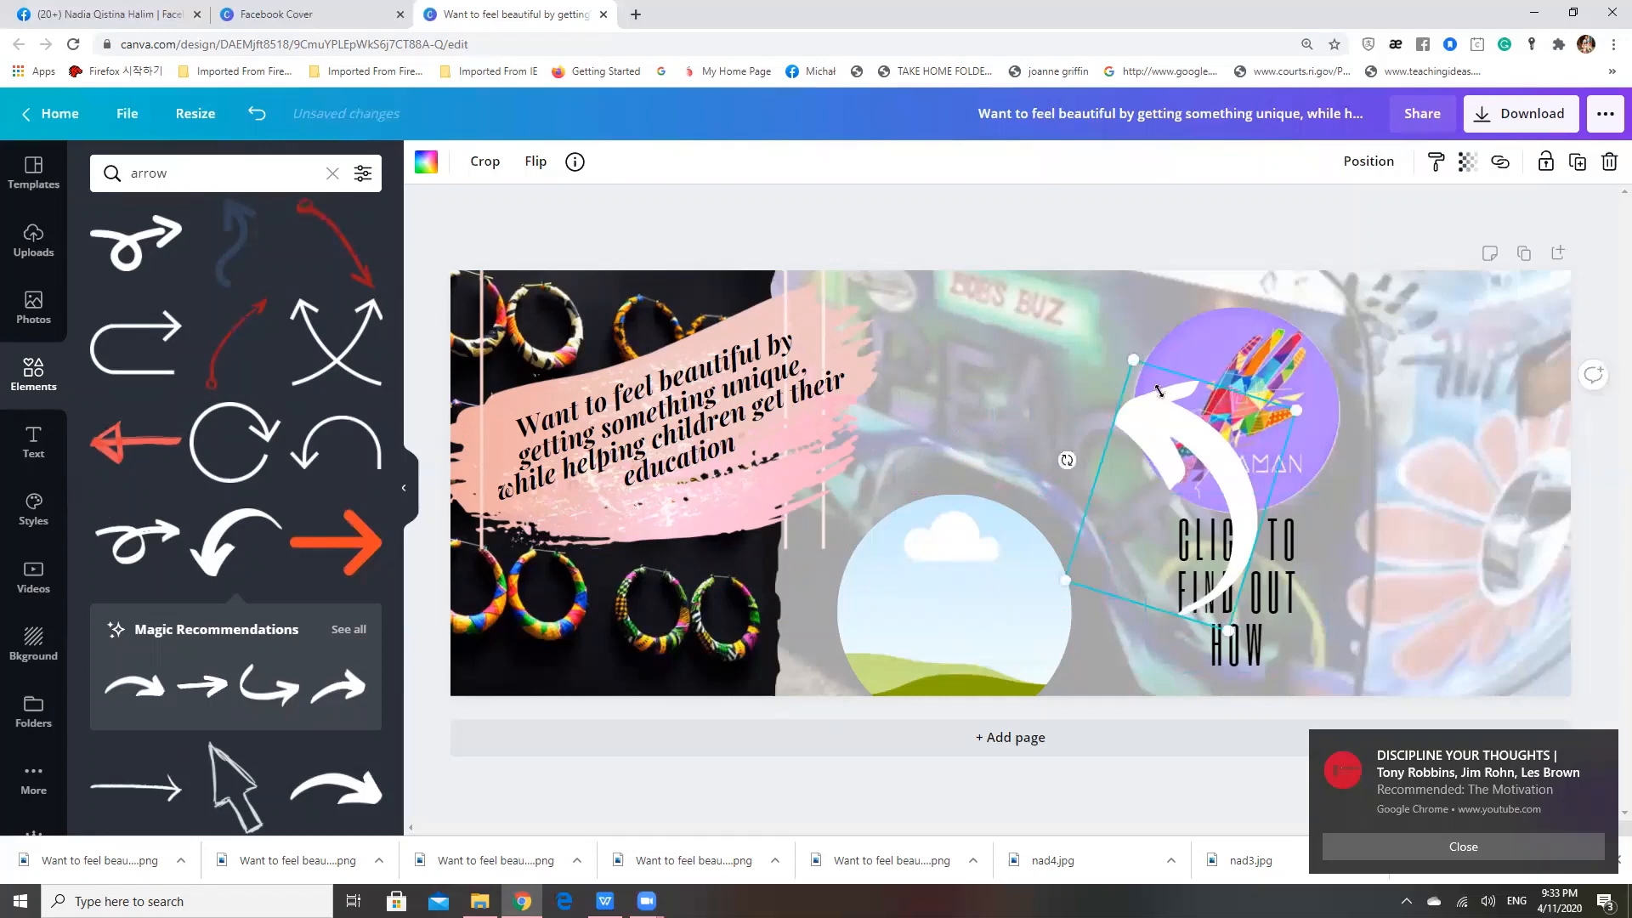
pyautogui.moveTo(1160, 391); pyautogui.dragTo(1284, 477)
pyautogui.click(1342, 533)
pyautogui.moveTo(1370, 575); pyautogui.dragTo(1344, 574)
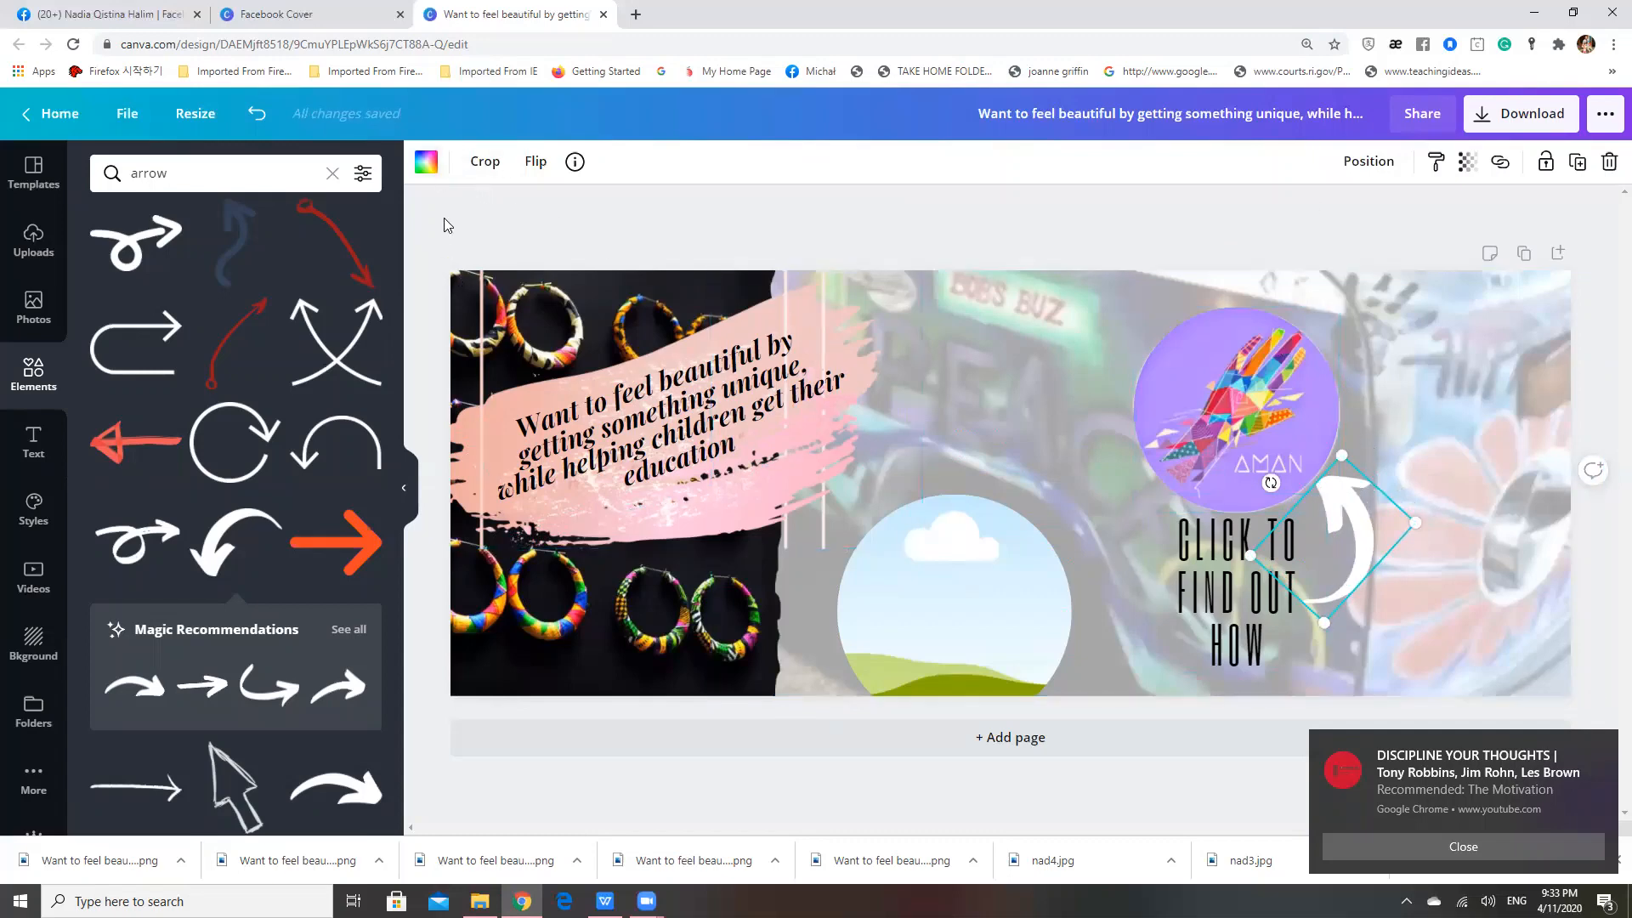
# Recolour the curved arrow black from the document colours and deselect it
pyautogui.click(425, 170)
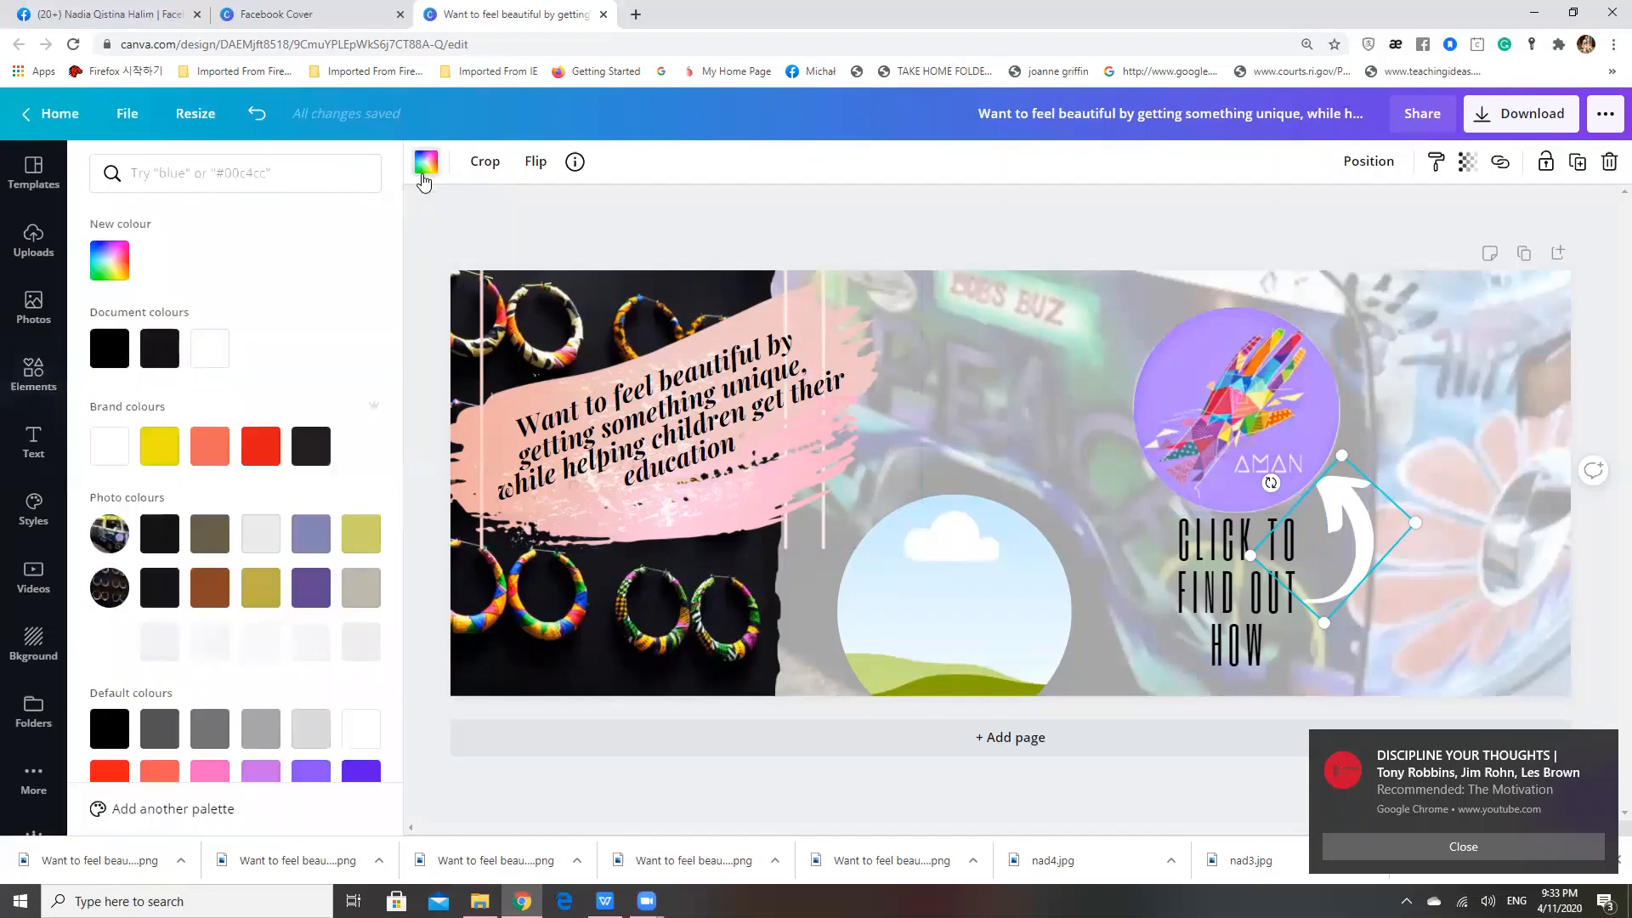
pyautogui.click(109, 348)
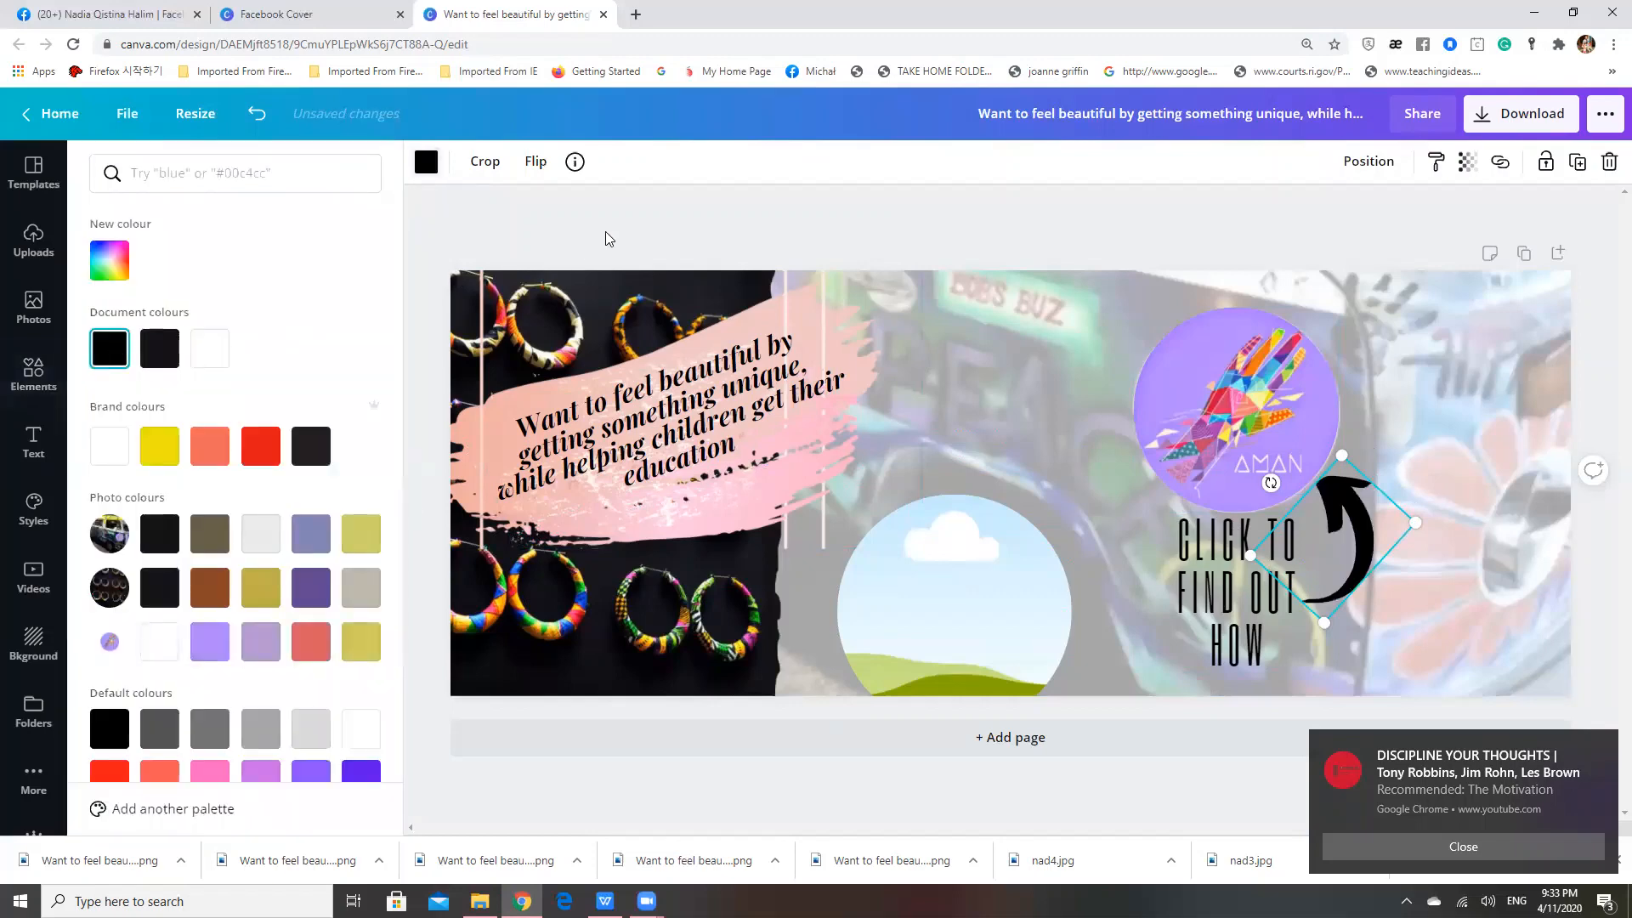
pyautogui.click(740, 216)
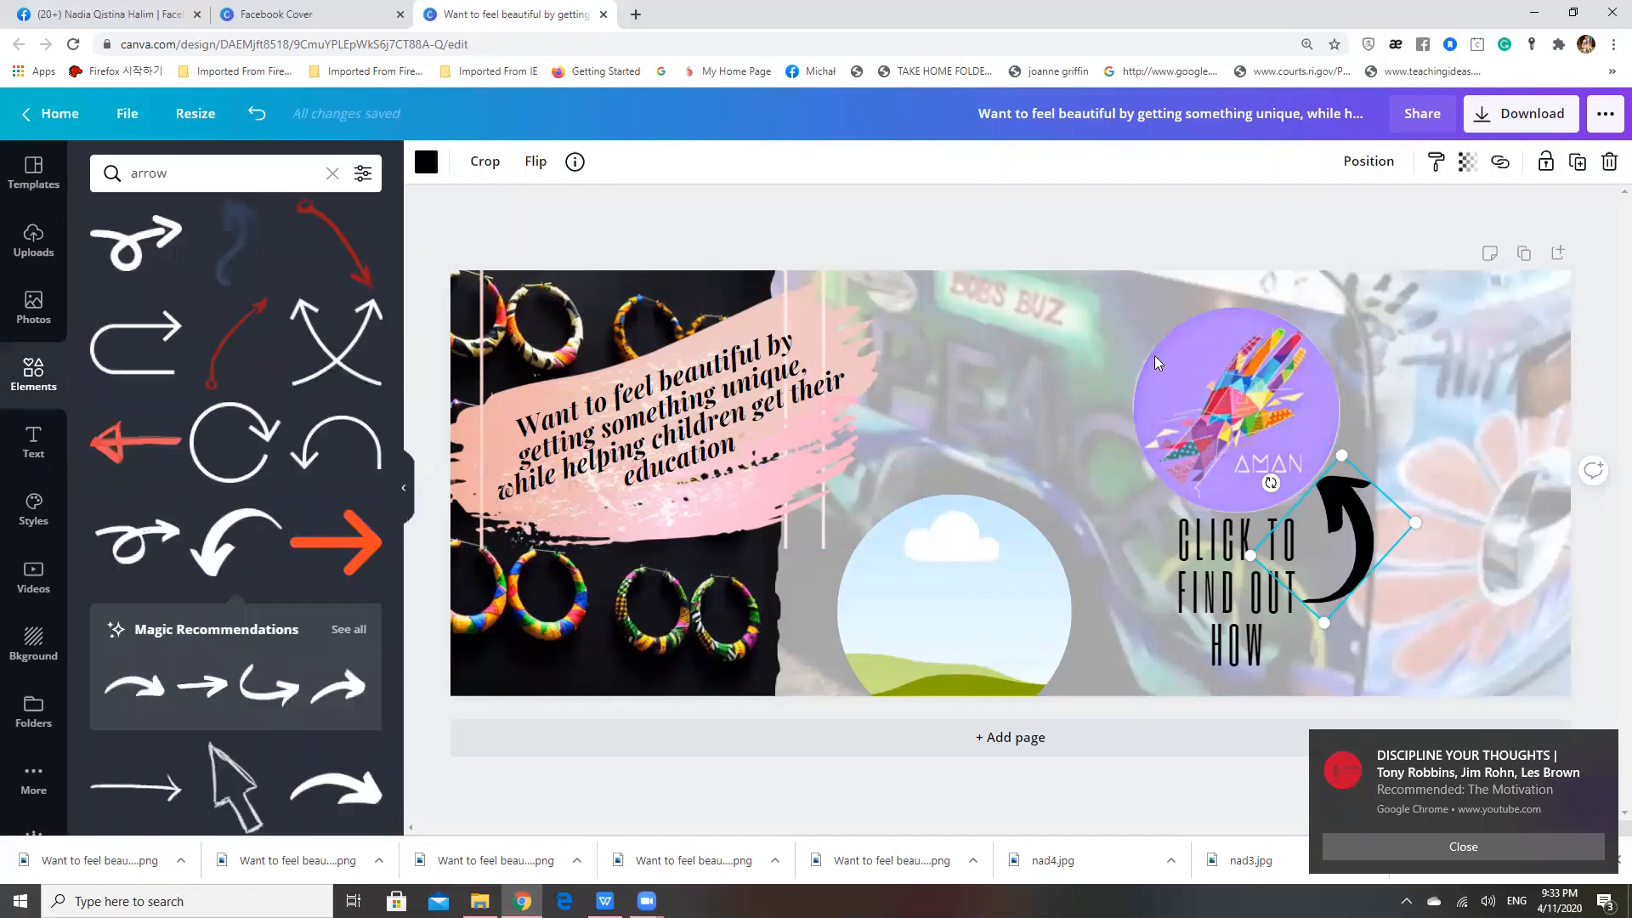
pyautogui.click(1133, 232)
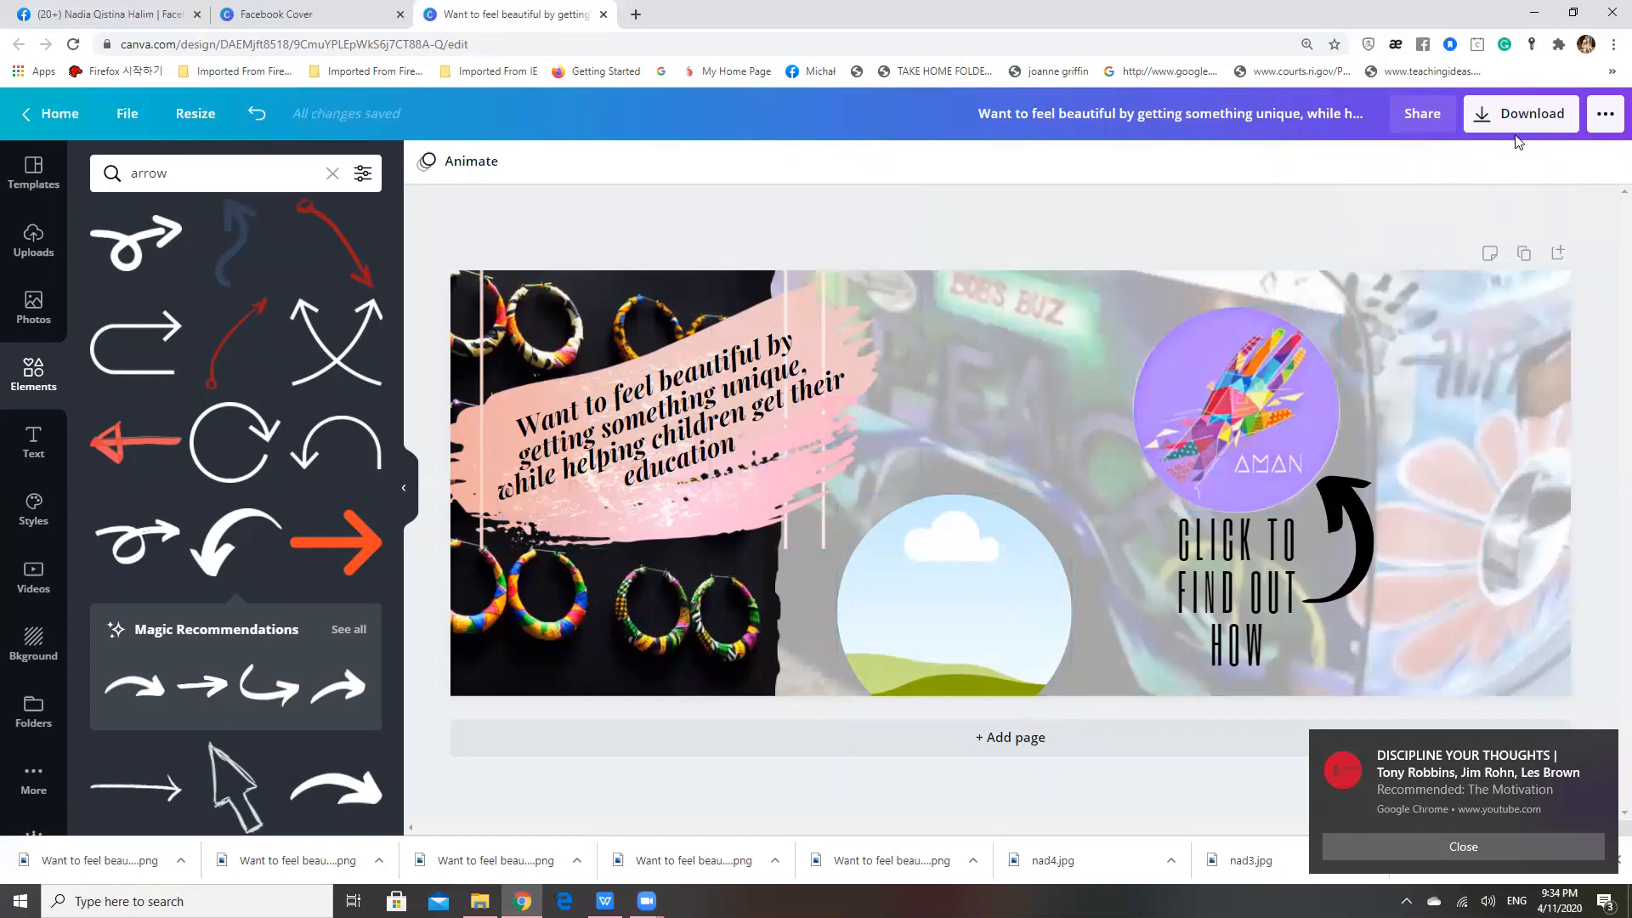
# Download the finished cover as a PNG at size 1
pyautogui.click(1526, 109)
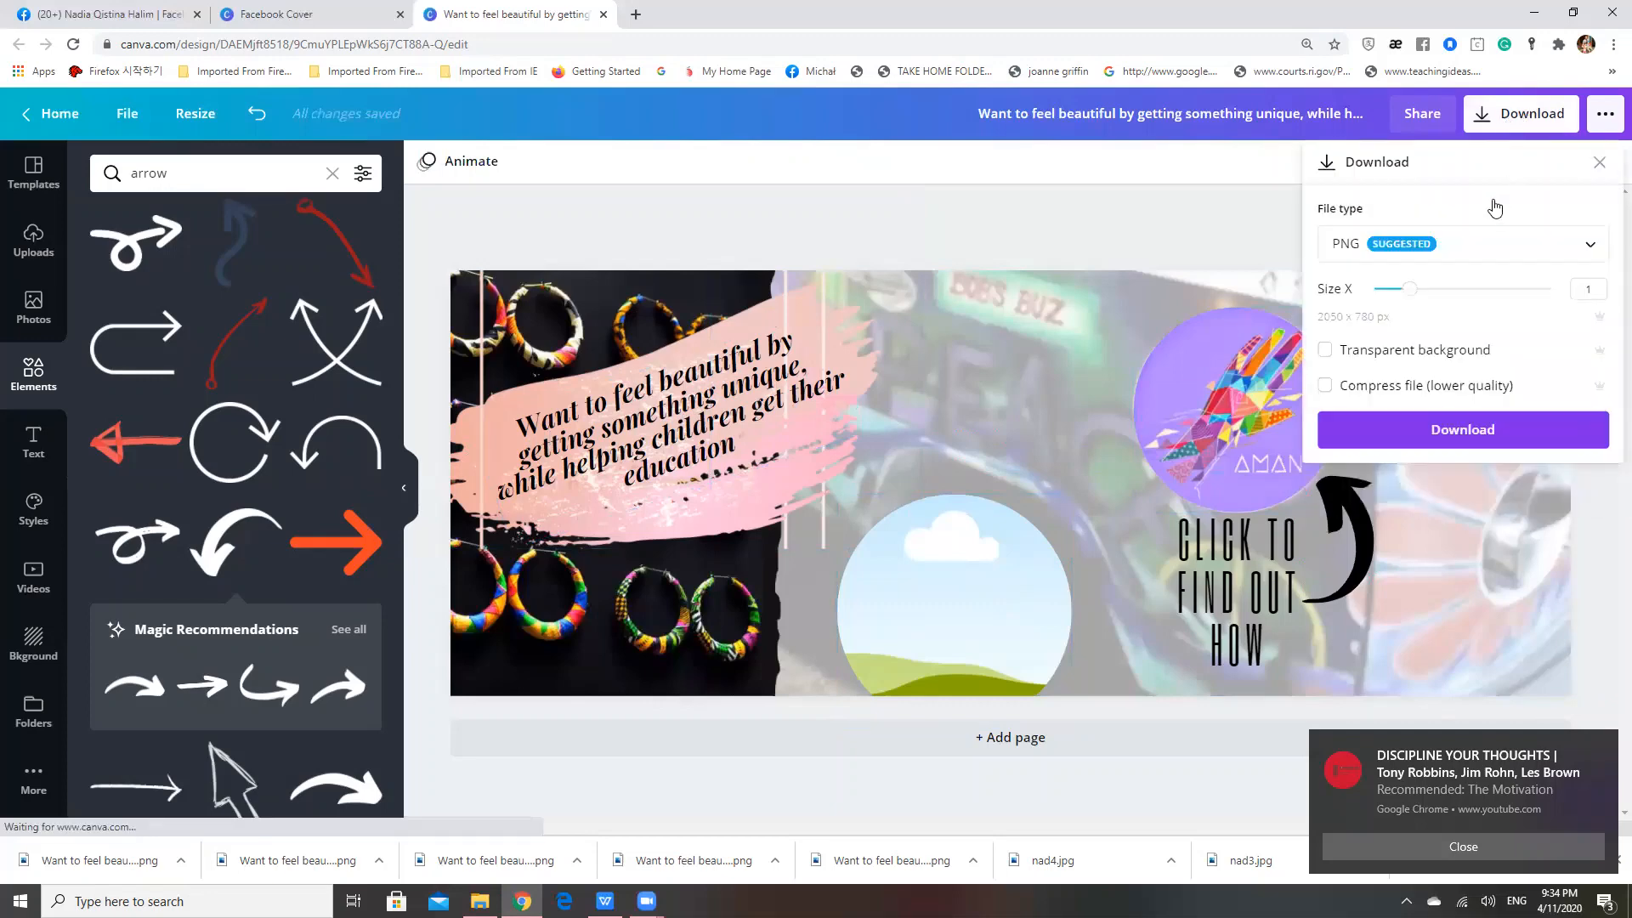
pyautogui.click(1526, 247)
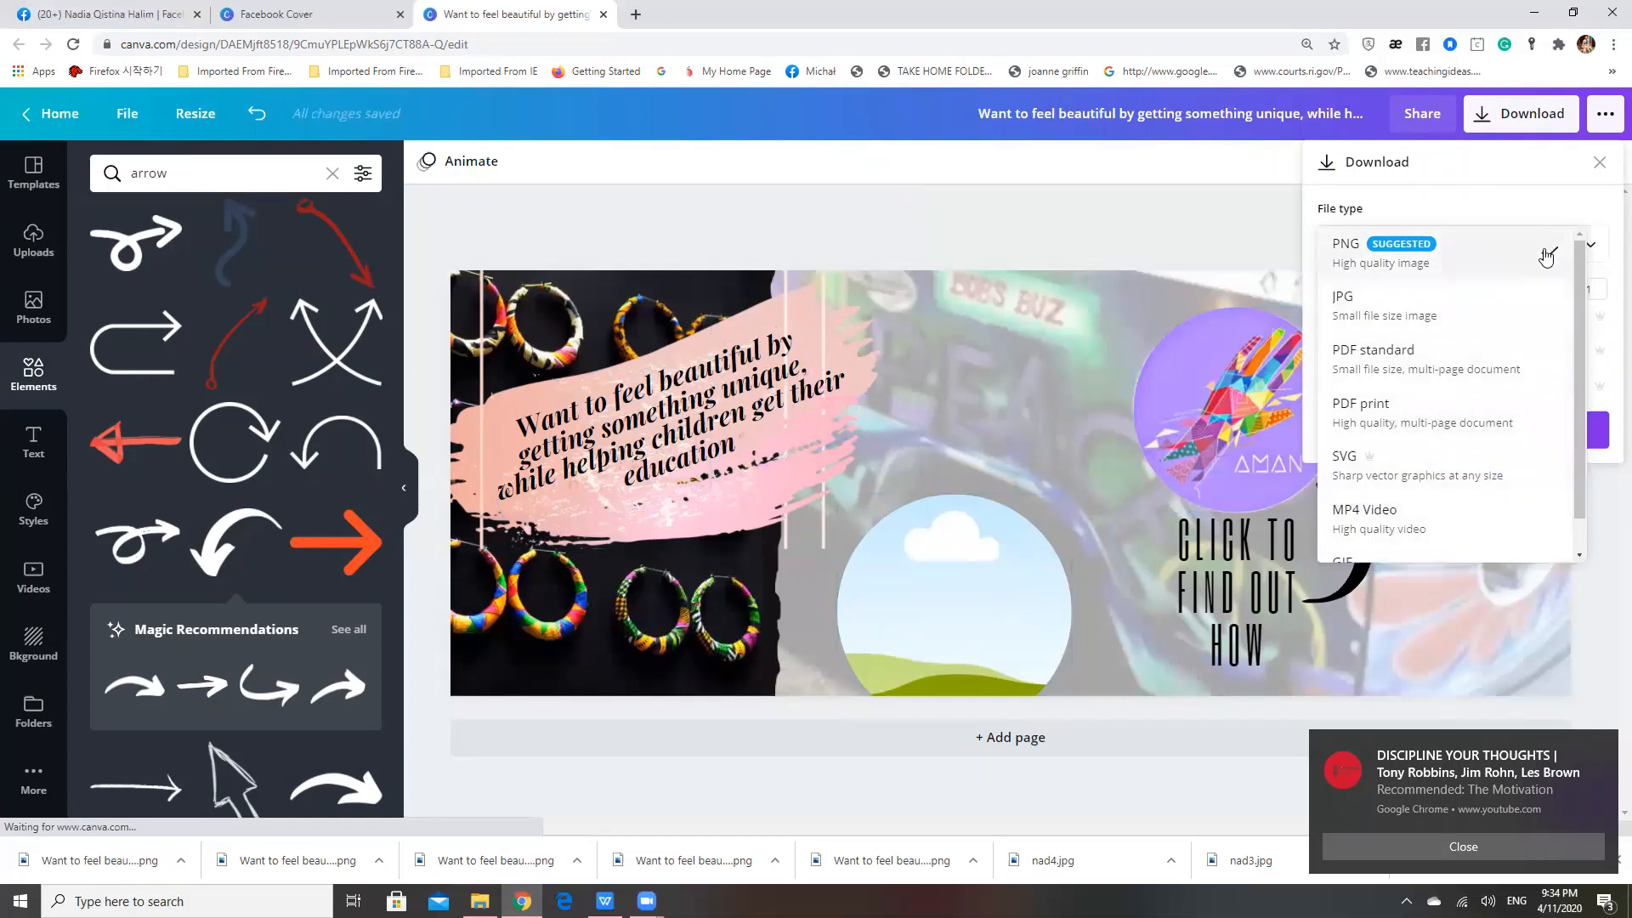
pyautogui.click(1546, 257)
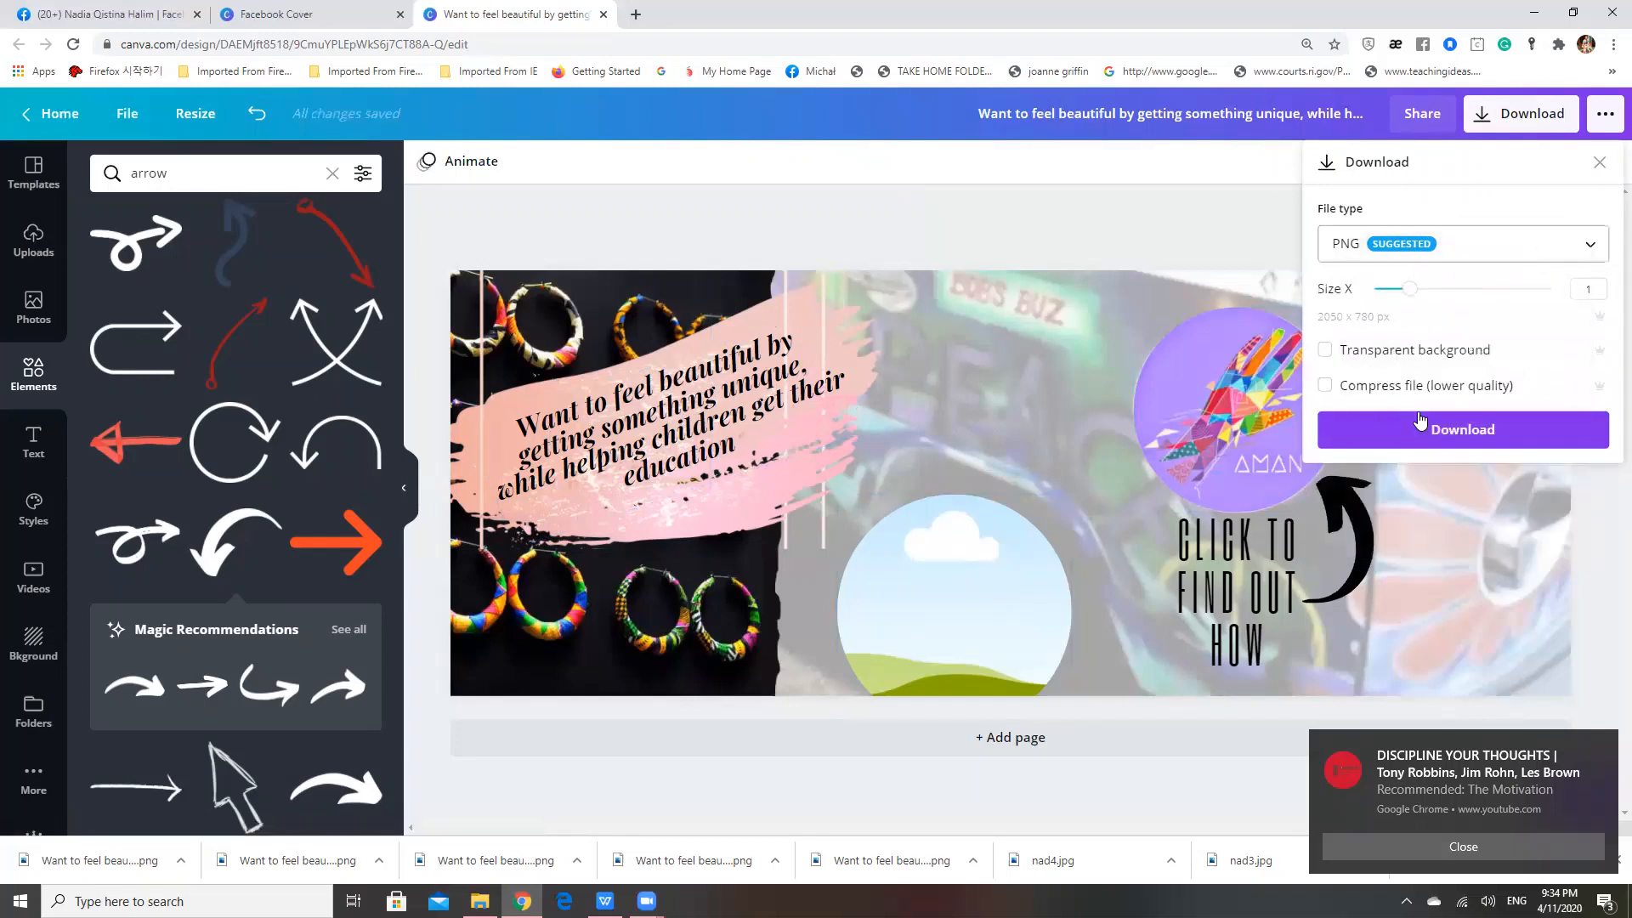
pyautogui.click(1429, 434)
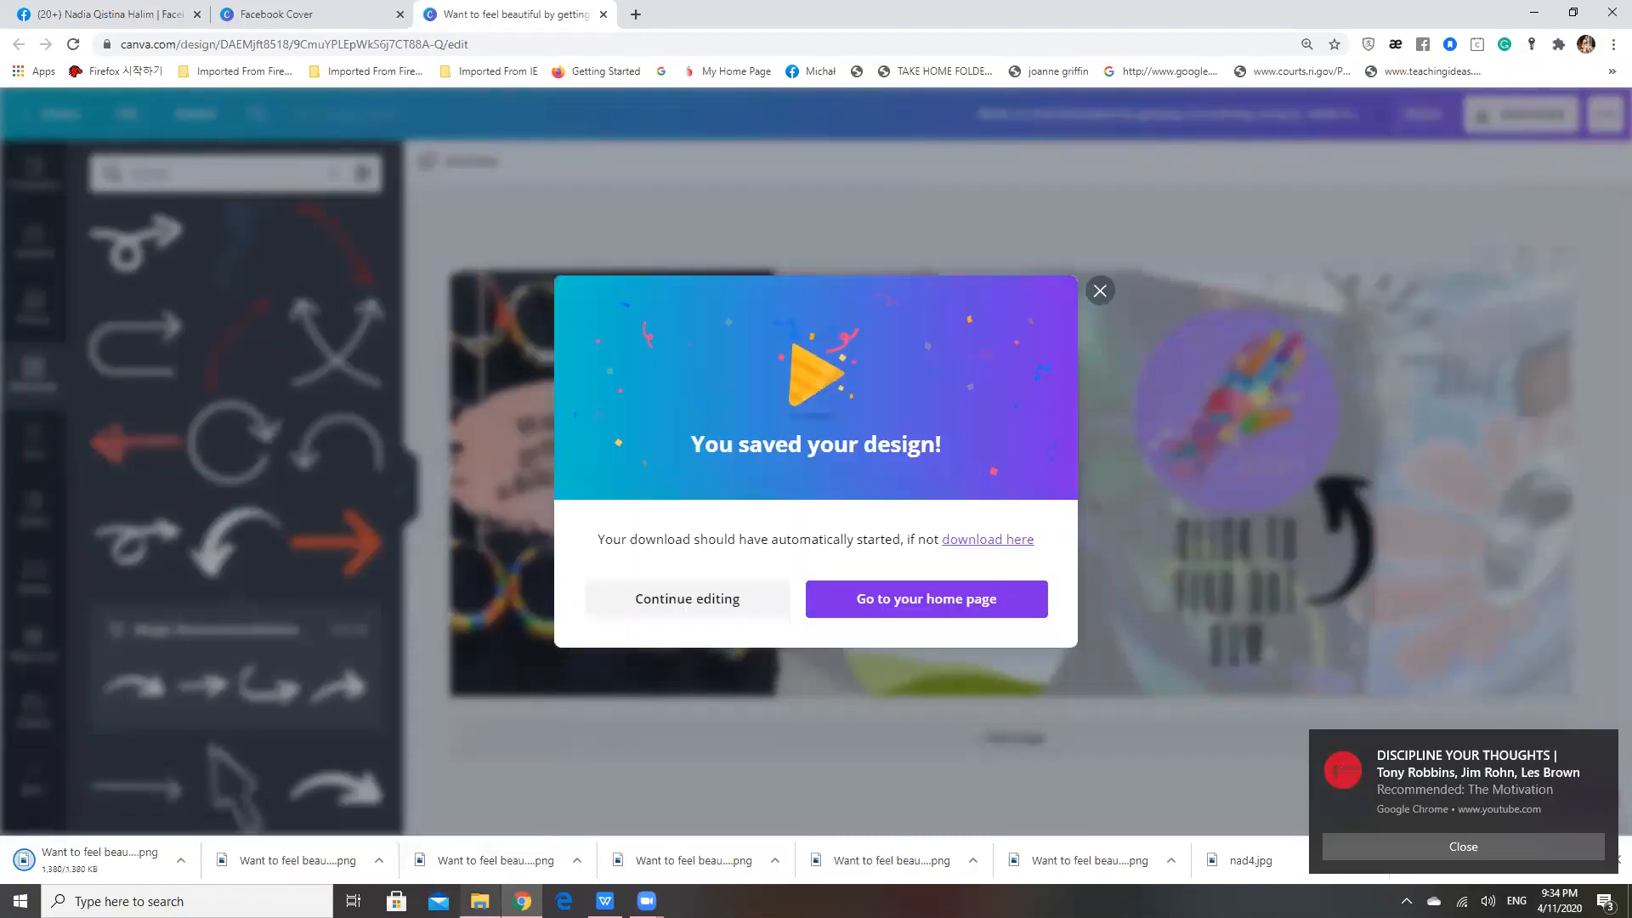
# View the new cover image from the Downloads folder in File Explorer, as well as the earlier "You can feel beautiful" version
pyautogui.click(480, 901)
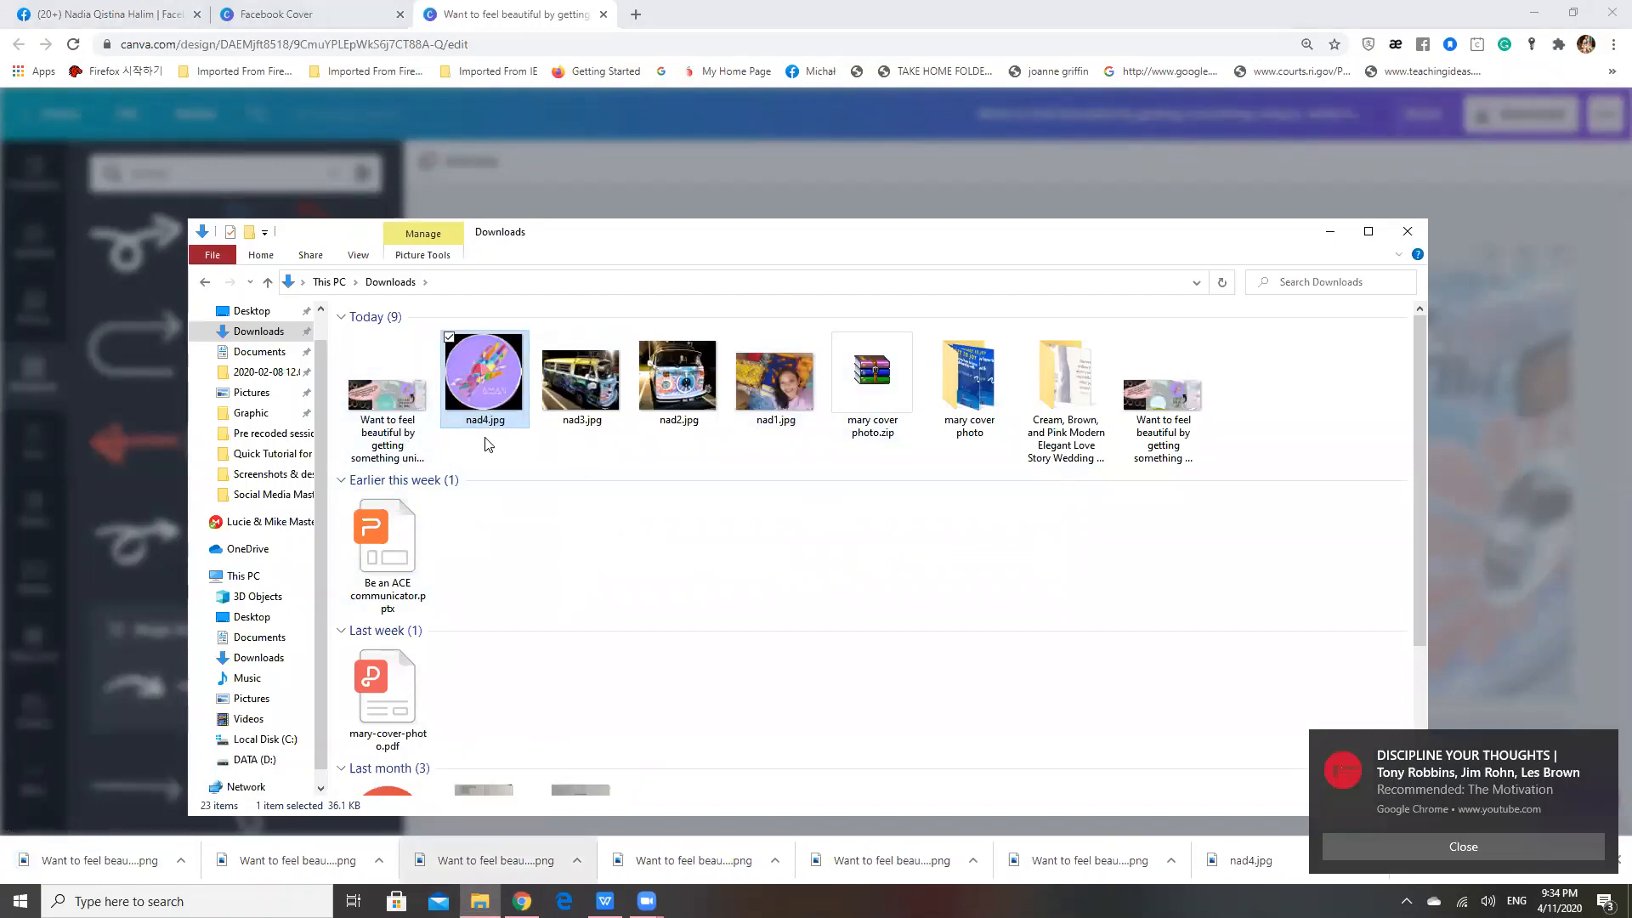
pyautogui.doubleClick(1148, 423)
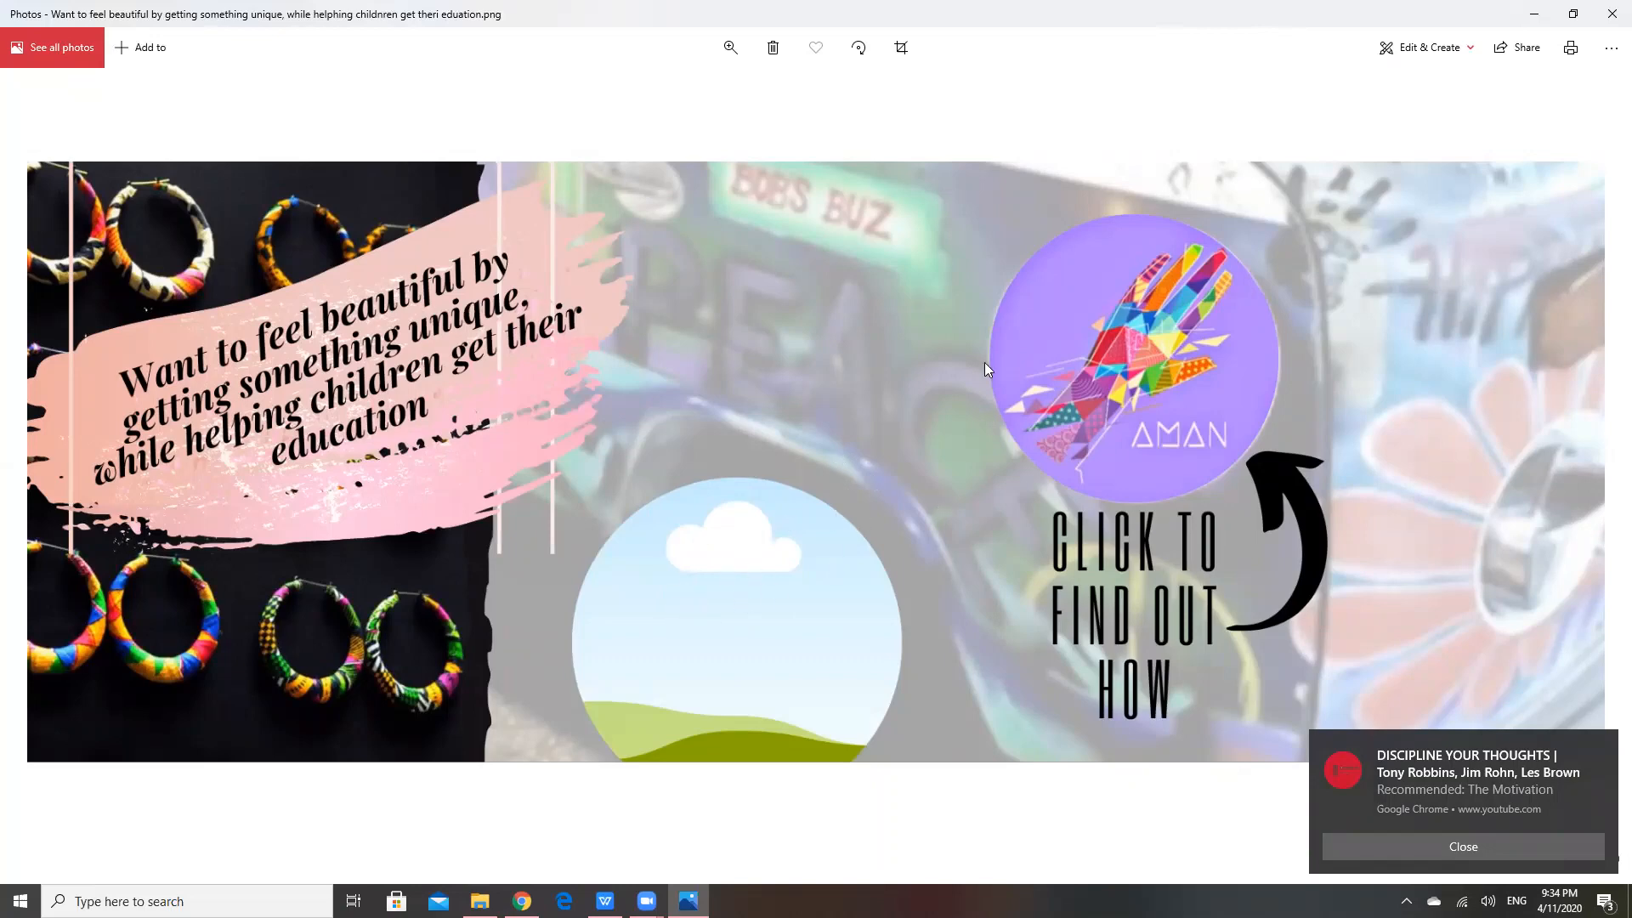
pyautogui.click(1609, 14)
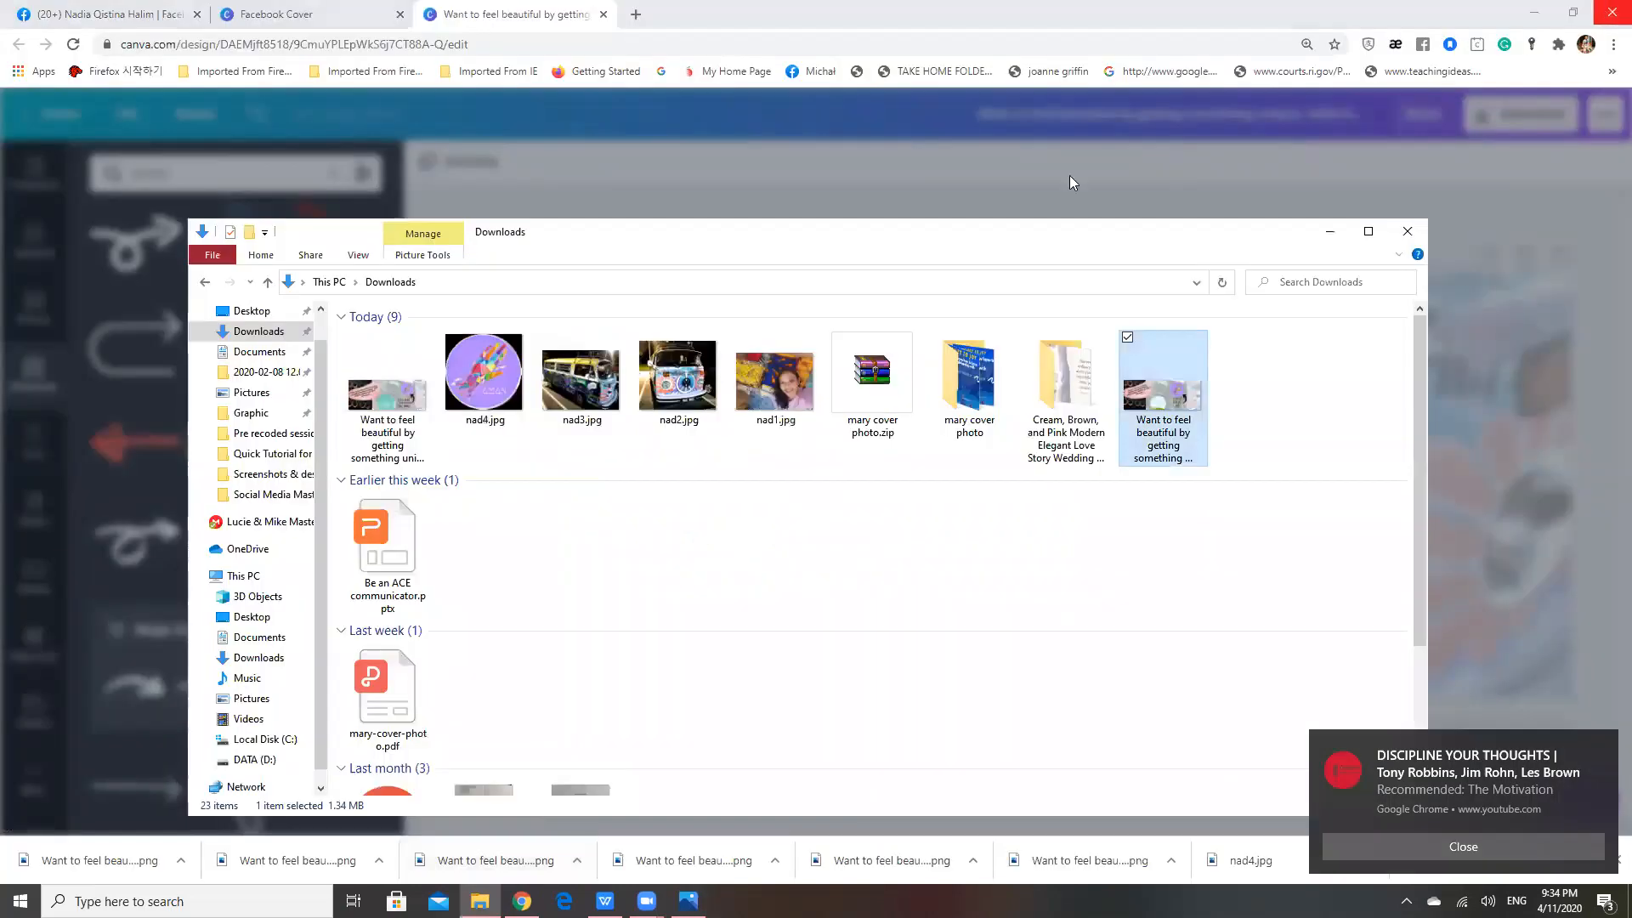
pyautogui.doubleClick(382, 408)
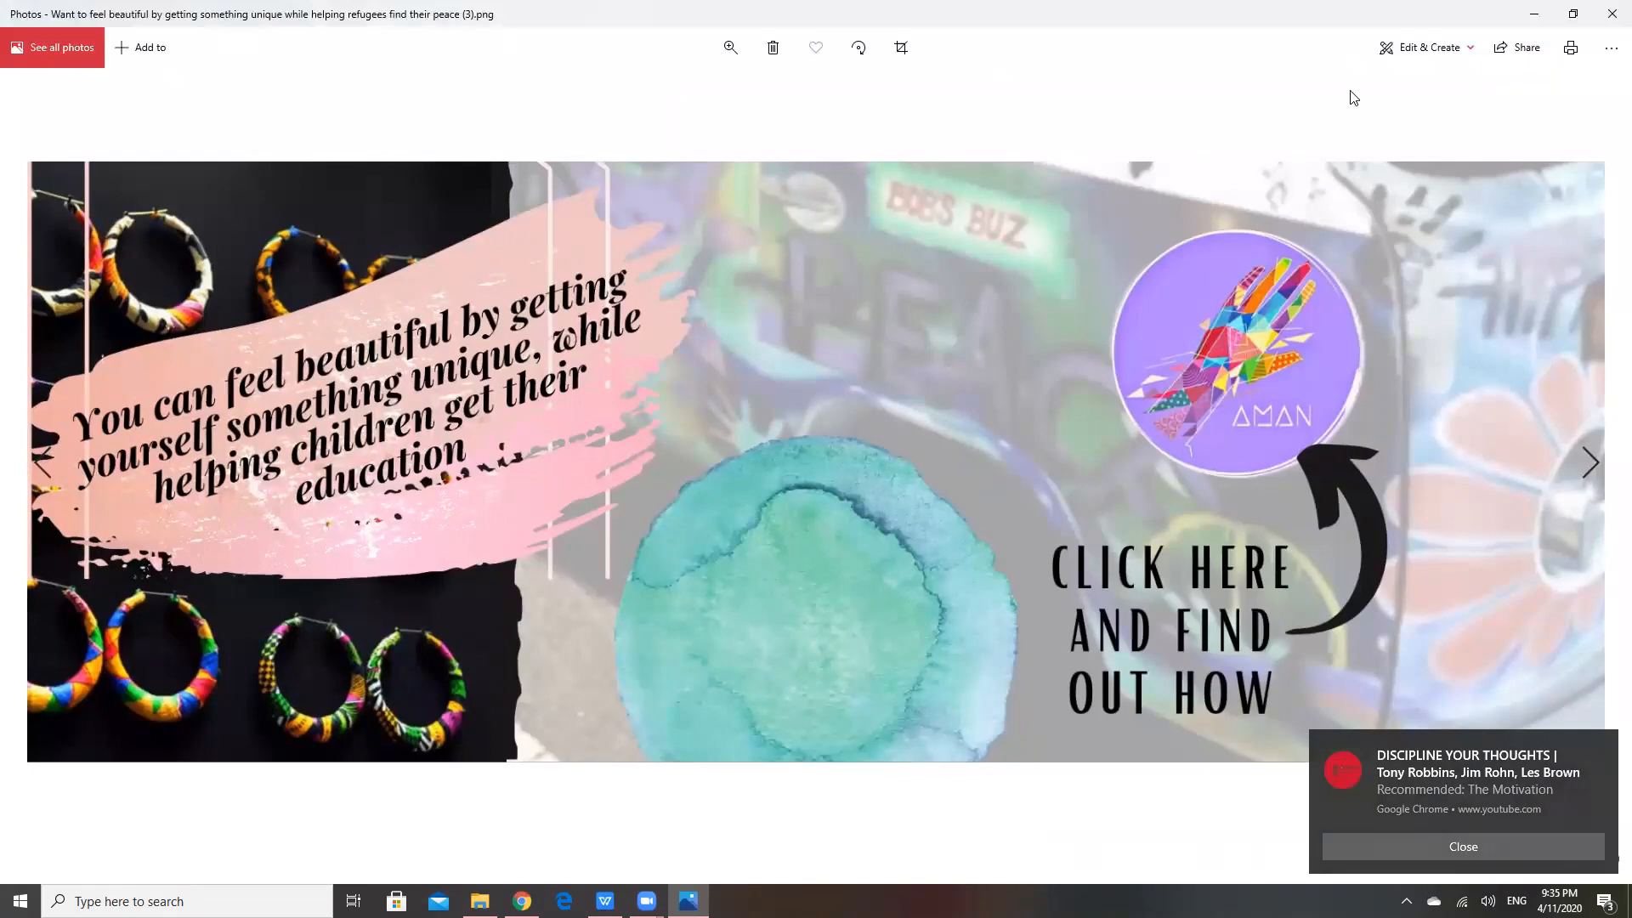
pyautogui.click(1612, 13)
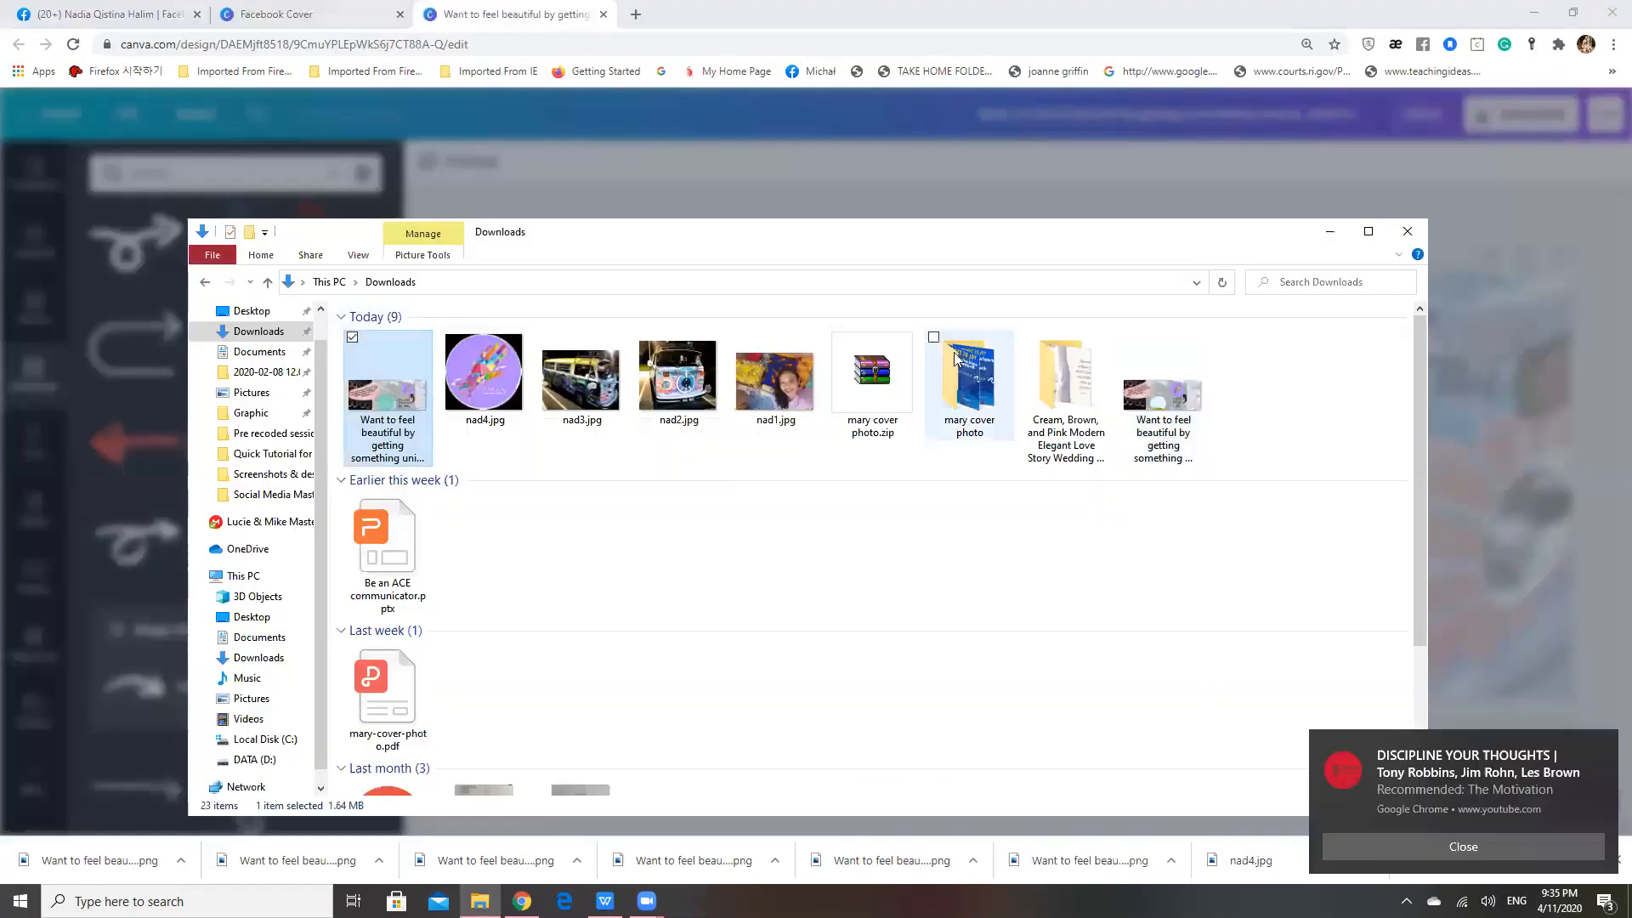
# Dismiss the video notification and return to the Canva design in Chrome, closing its saved-design message
pyautogui.click(1413, 848)
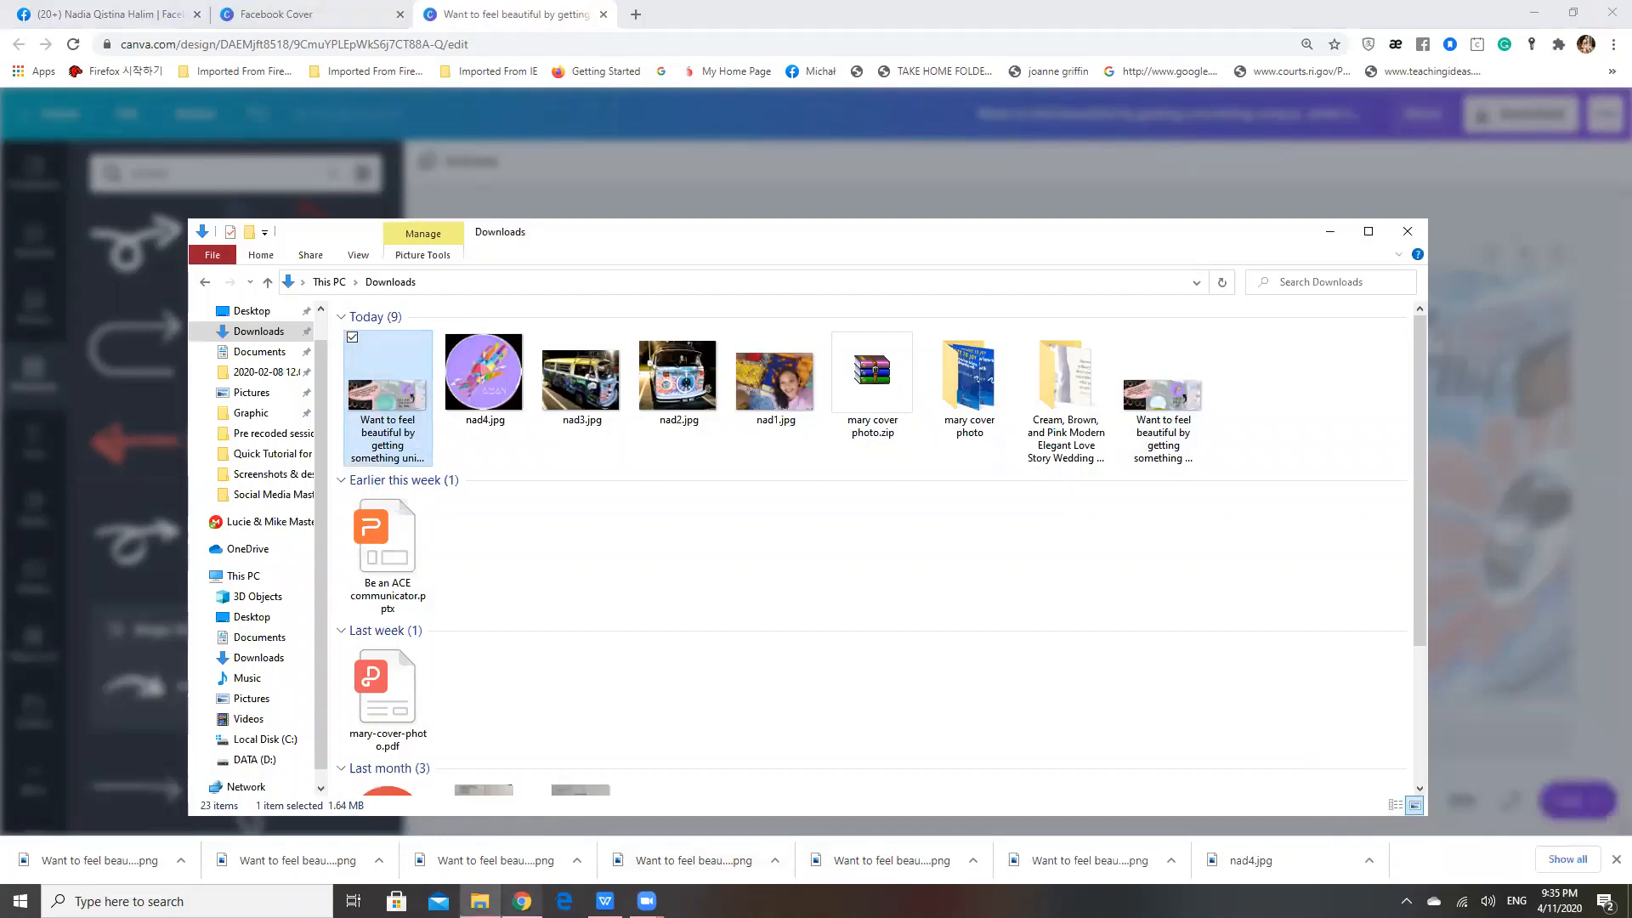
pyautogui.moveTo(523, 901)
pyautogui.click(545, 808)
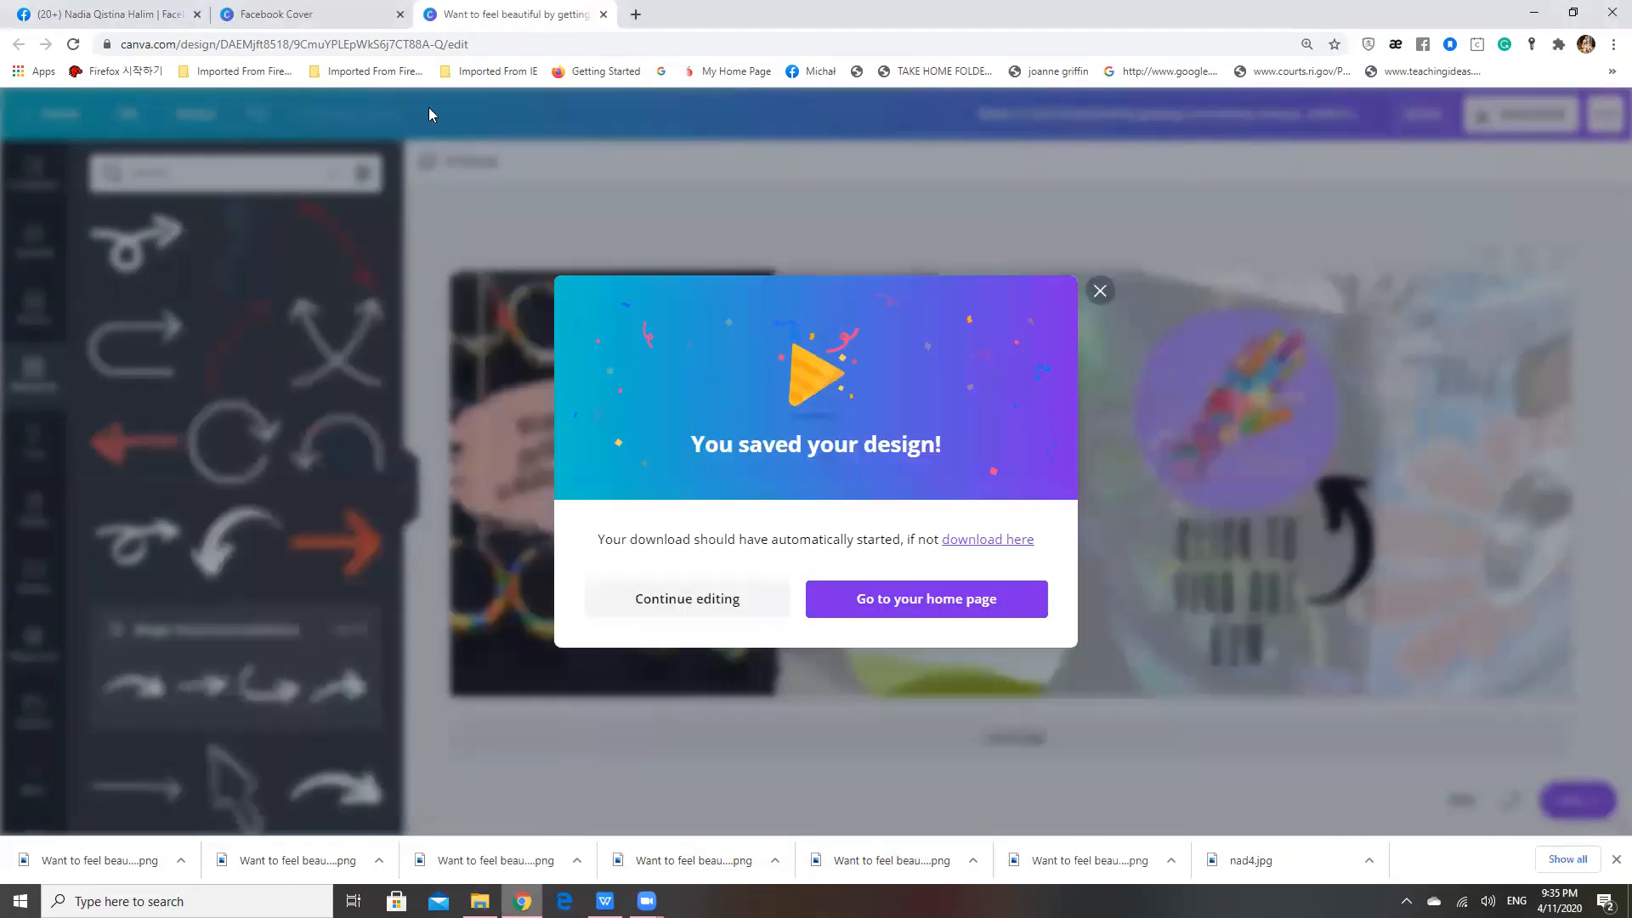
pyautogui.click(1100, 292)
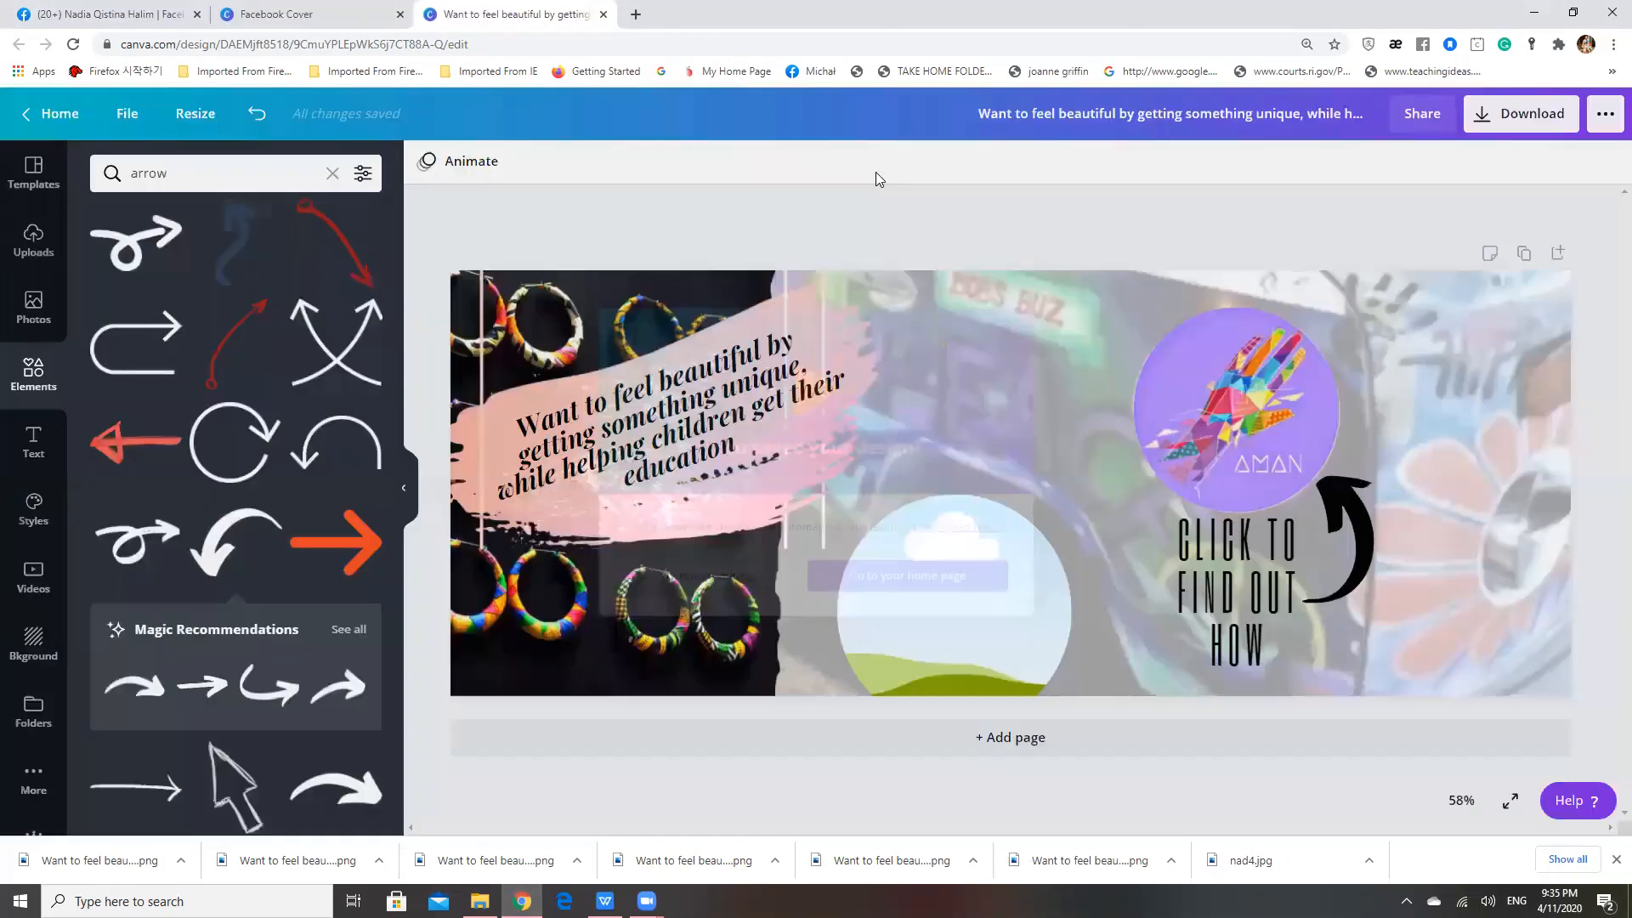
# Switch to the Facebook profile and view its cover photo with the description and Instagram link, closing the photo view when done
pyautogui.click(94, 17)
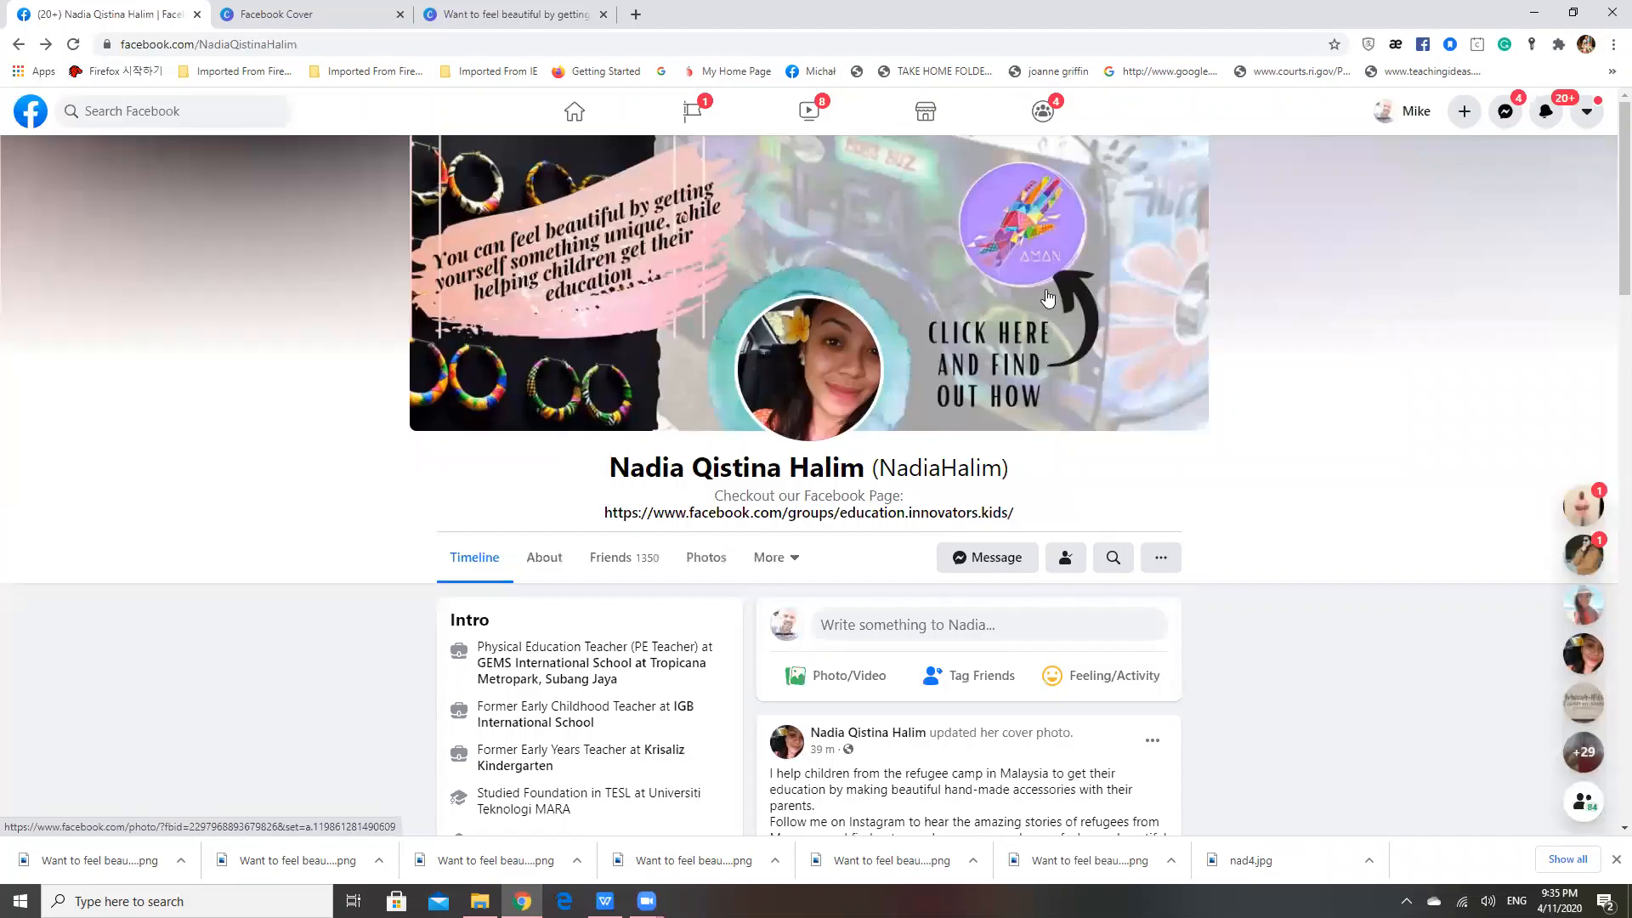
pyautogui.click(1026, 250)
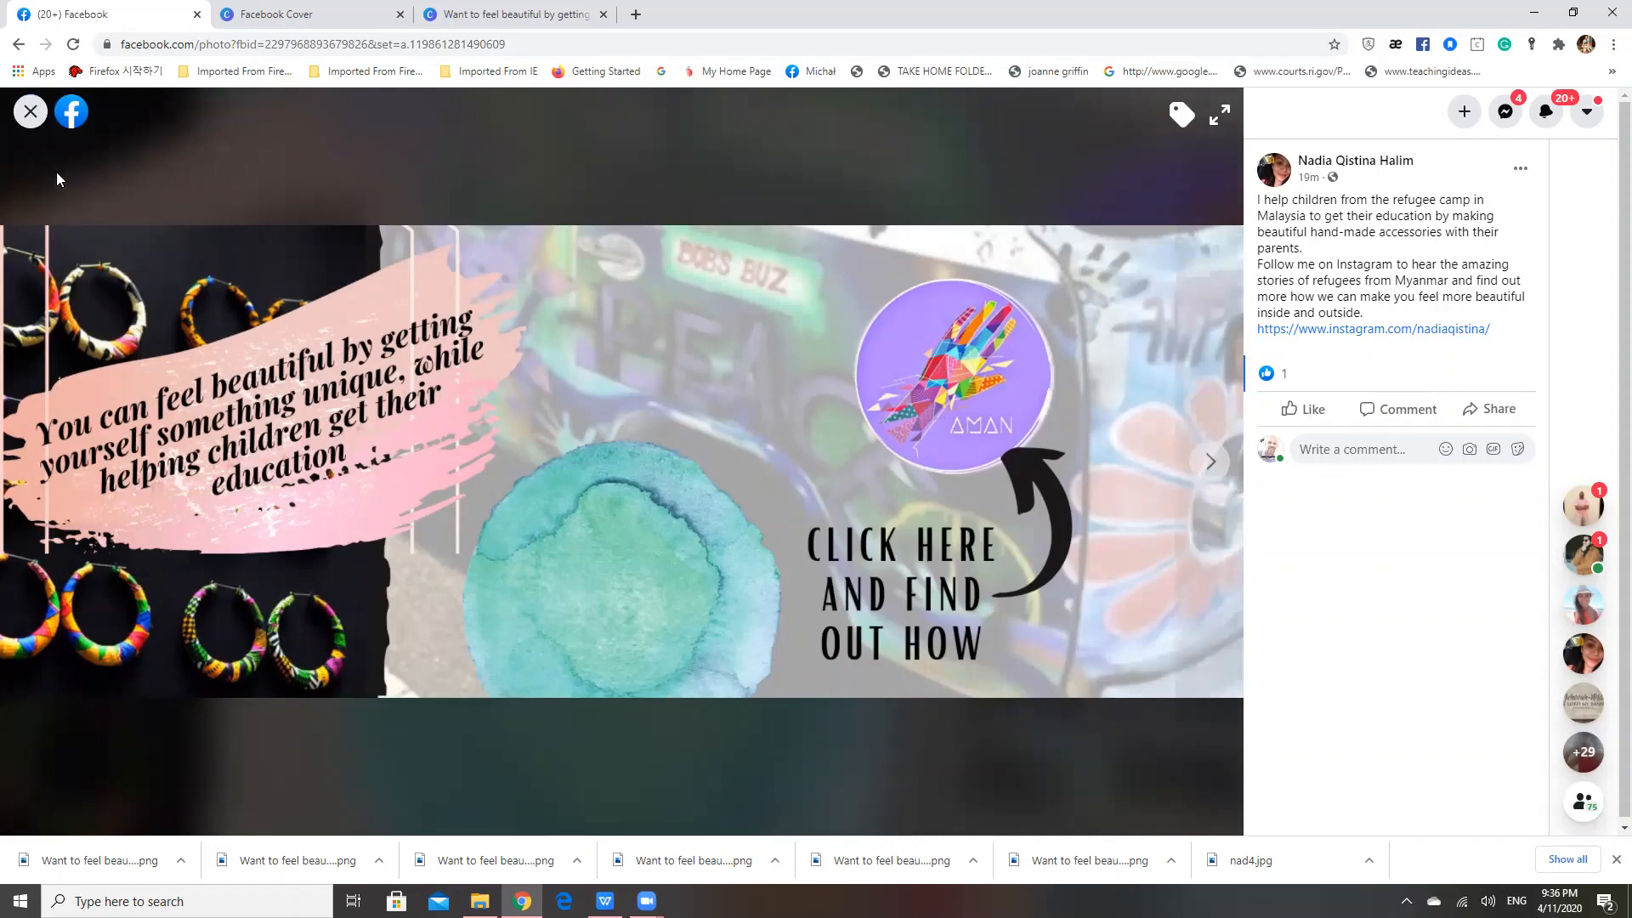
pyautogui.click(29, 121)
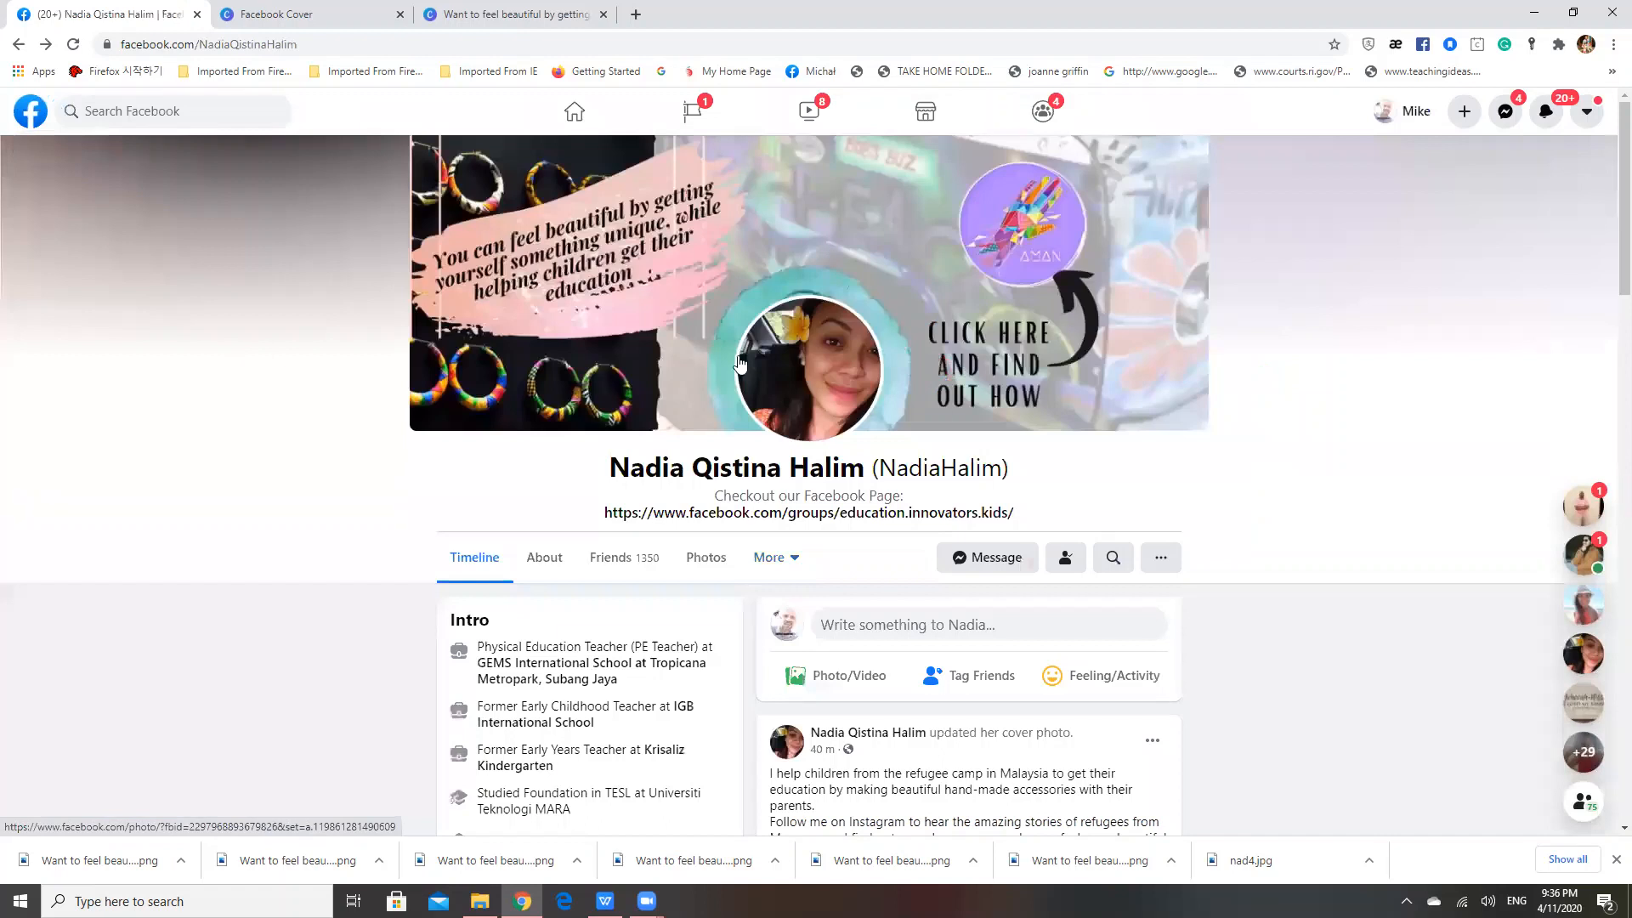